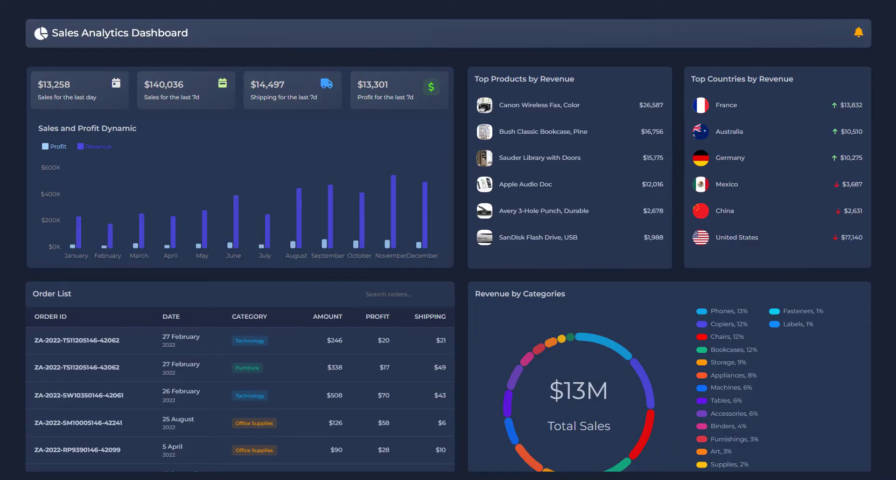
Follow the notification bell's link in the dashboard header and cancel the navigation.
left_click(858, 34)
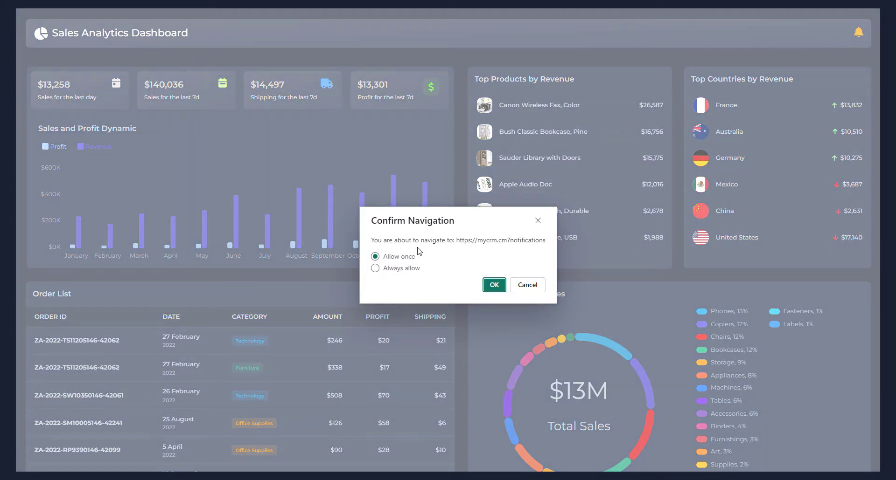
left_click(541, 285)
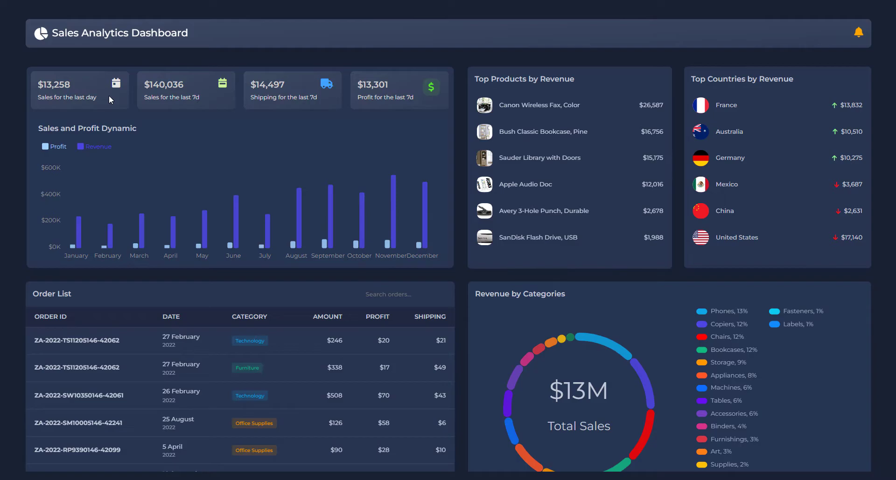
Toggle the Revenue and Profit series in the Sales and Profit Dynamic chart and inspect the July values.
left_click(86, 147)
left_click(62, 147)
left_click(62, 147)
left_click(94, 147)
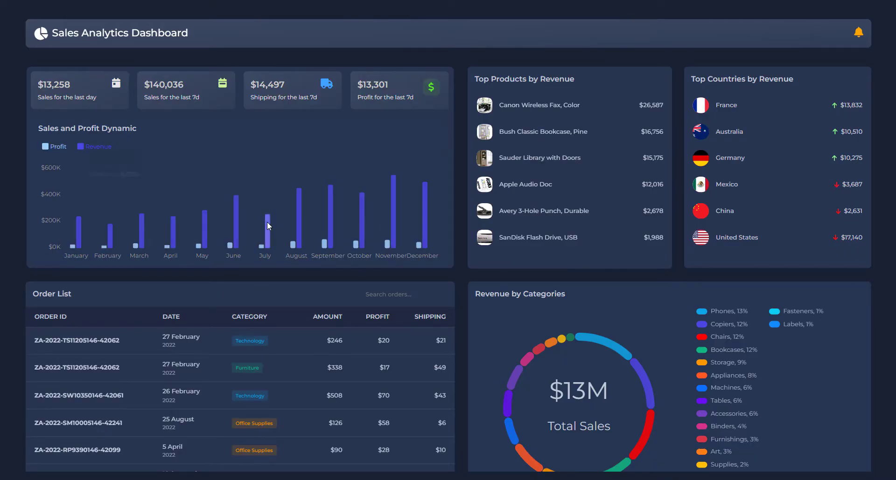
mouse_move(260, 247)
Filter the dashboard by France, Australia, Germany and Mexico in turn from Top Countries by Revenue.
left_click(748, 107)
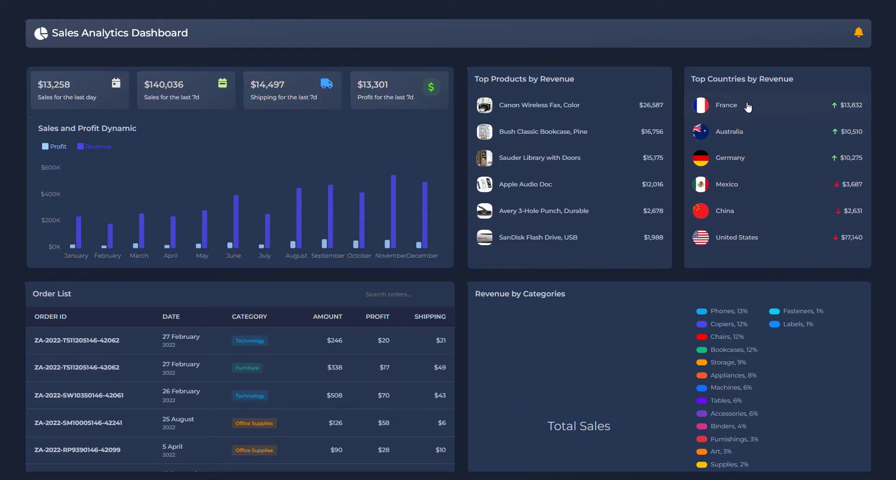
left_click(750, 132)
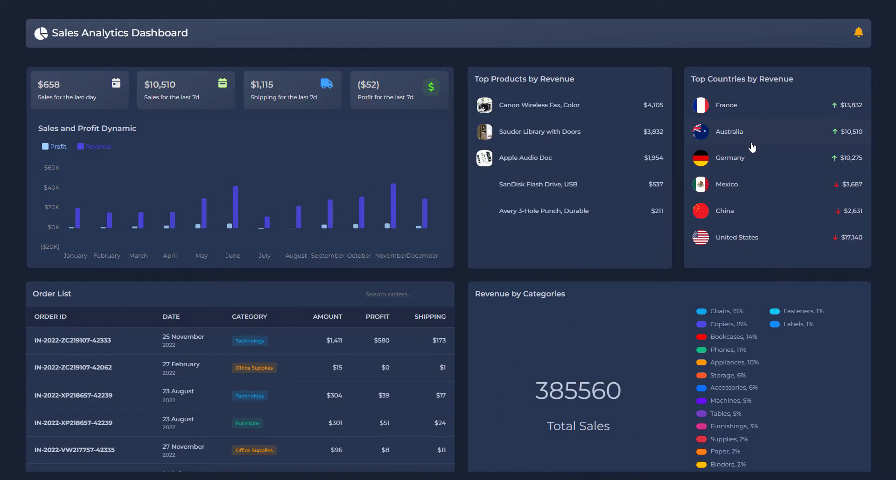
left_click(754, 161)
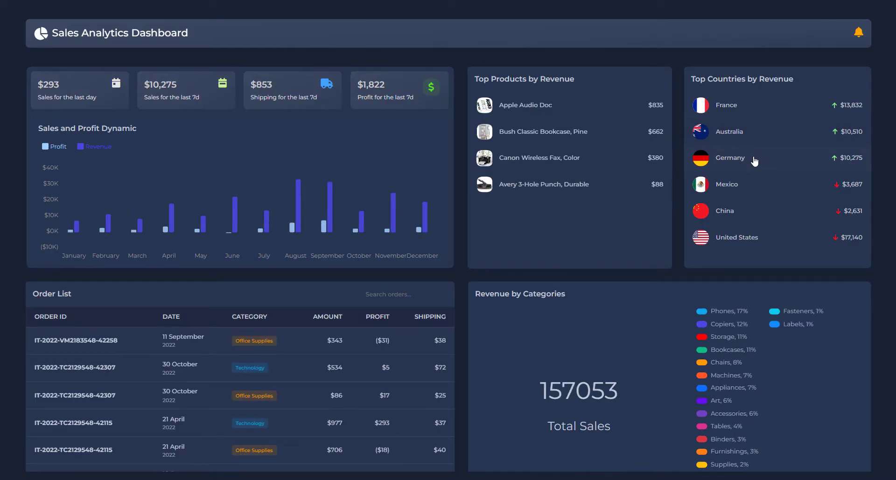
left_click(758, 187)
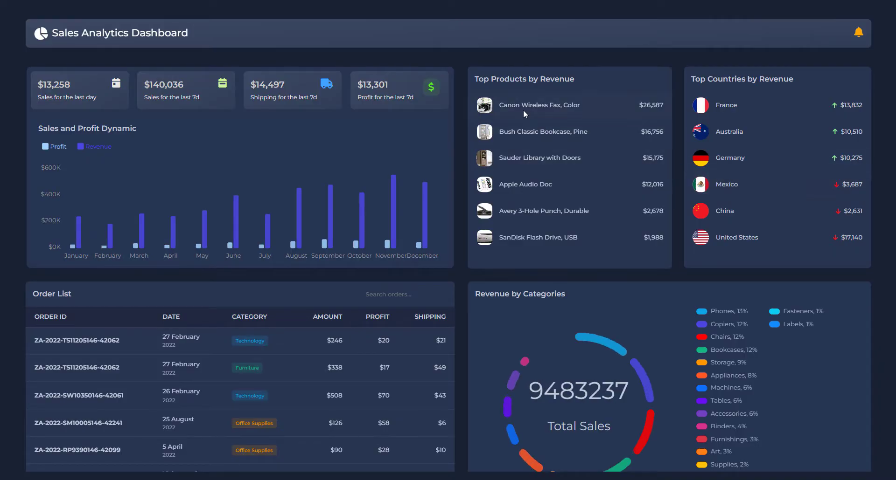
Follow the link of the third order in the Order List and cancel the navigation.
scroll(454, 110, "down", 2)
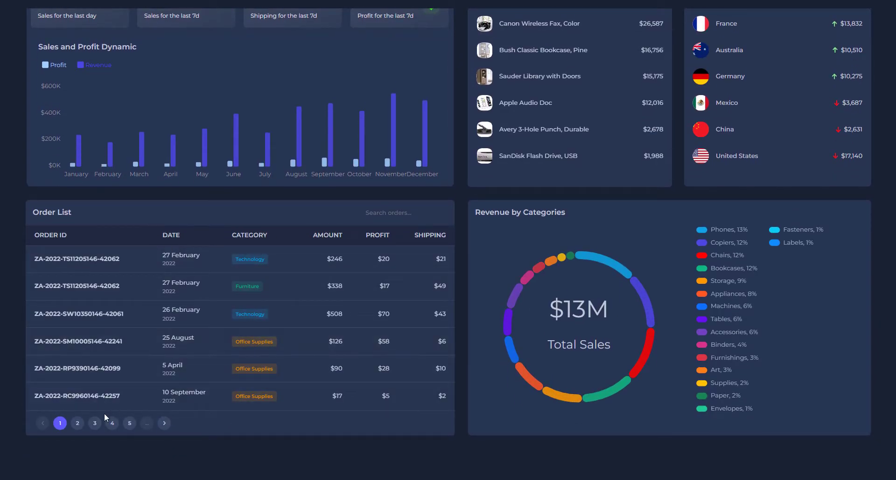
left_click(95, 314)
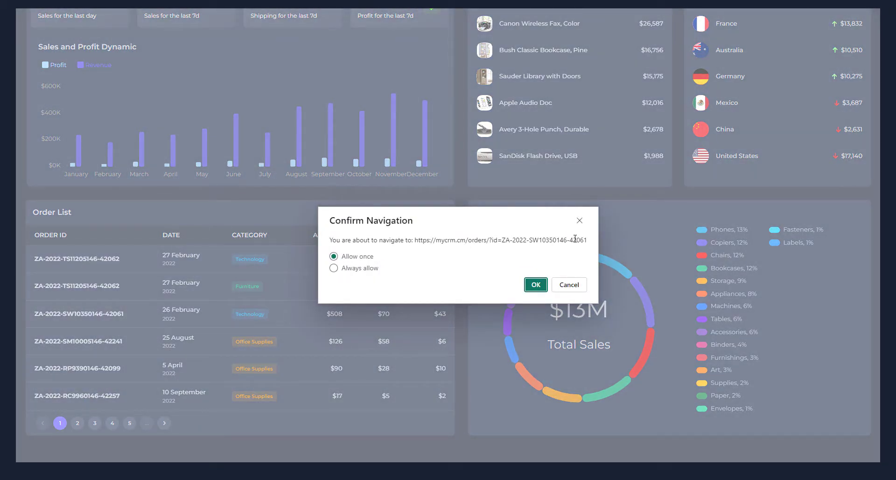
left_click(570, 286)
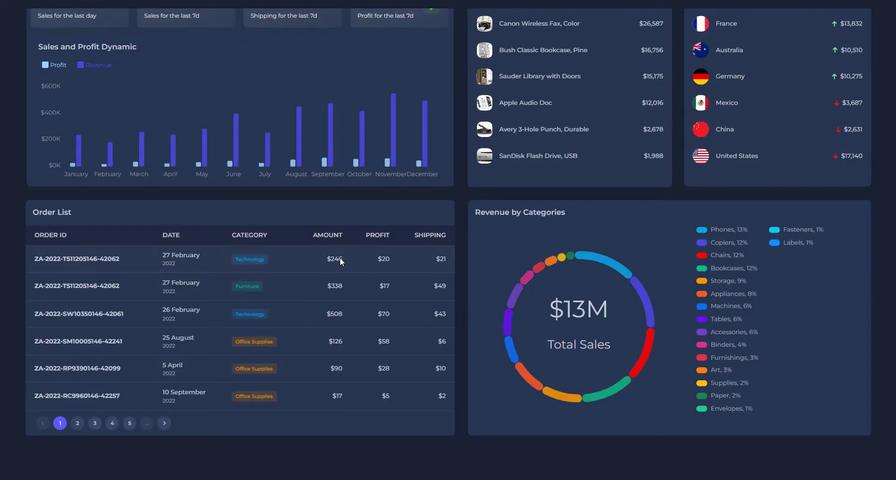
Page forward through the Order List and return to its first page.
left_click(77, 424)
left_click(95, 423)
left_click(165, 423)
left_click(164, 424)
left_click(164, 424)
left_click(164, 424)
left_click(164, 424)
left_click(60, 425)
left_click(59, 425)
left_click(60, 425)
left_click(59, 425)
Search the Order List by the final digits of an order number and review the filtered dashboard.
left_click(399, 212)
type("4")
key("Return")
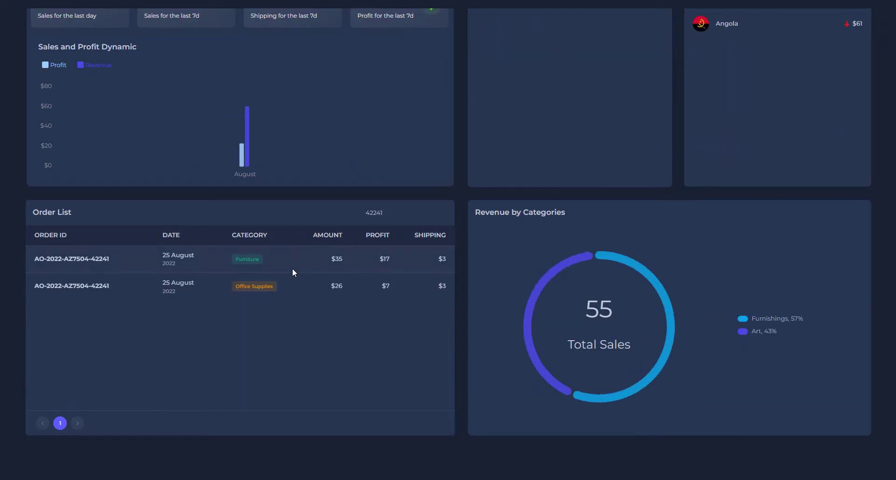
scroll(450, 232, "up", 2)
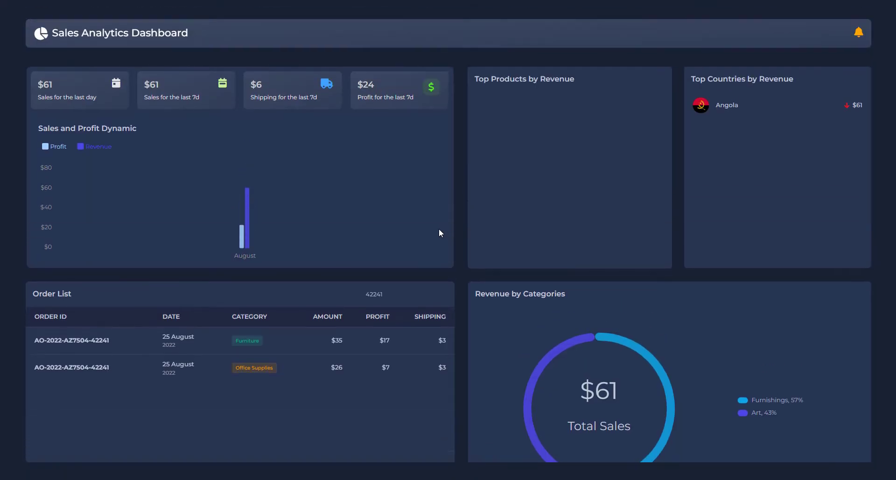
Clear the Order List search.
scroll(437, 229, "down", 2)
double_click(406, 217)
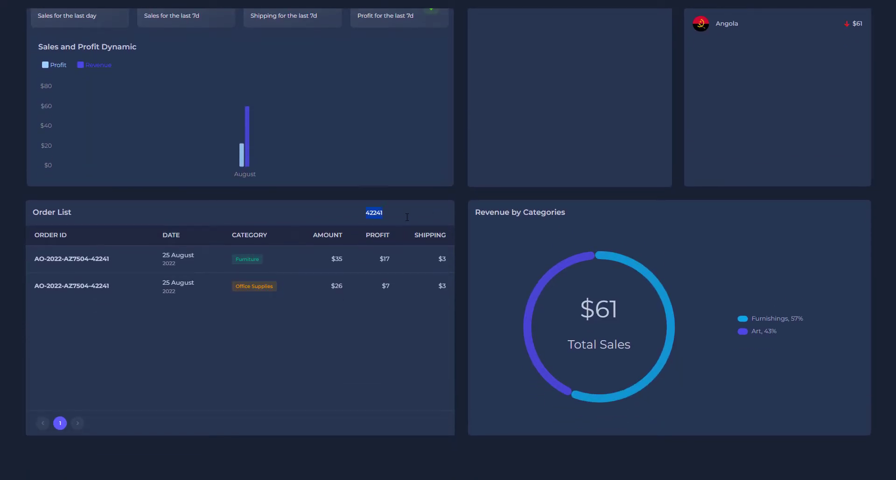
key("BackSpace")
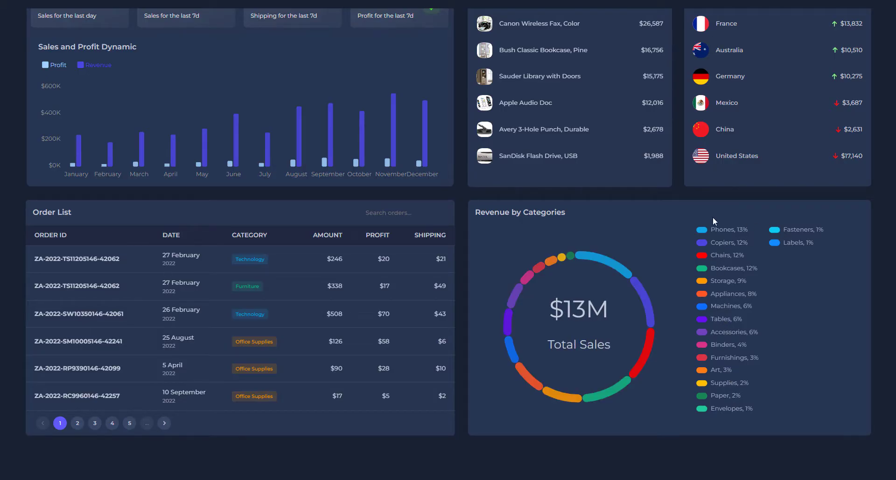
Filter the dashboard by the Phones and Copiers segments of the Revenue by Categories donut in turn, and clear the filter.
left_click(606, 268)
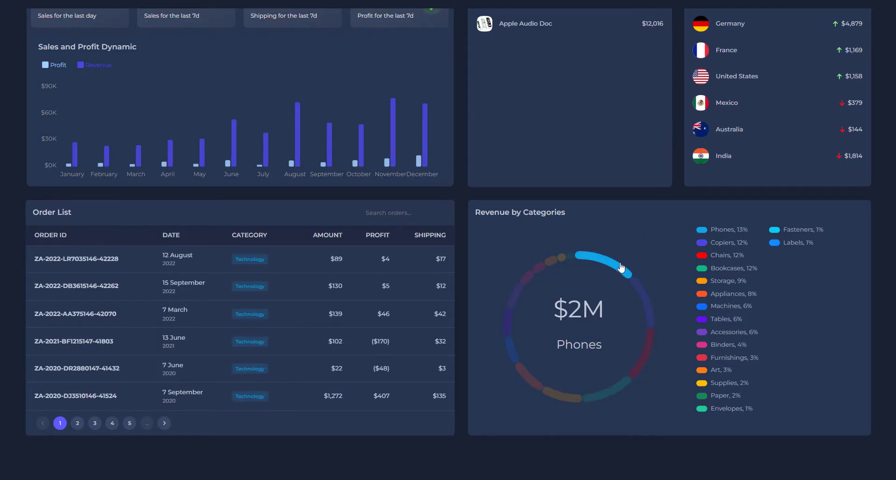
left_click(650, 346)
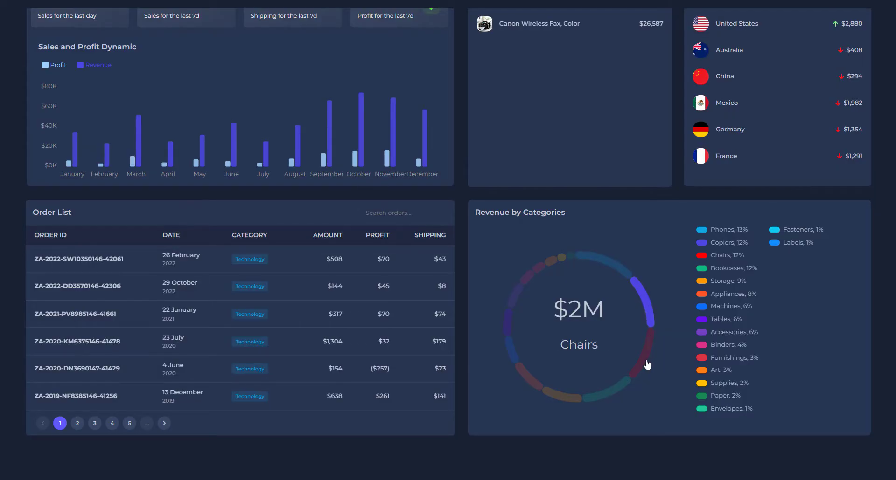
left_click(646, 361)
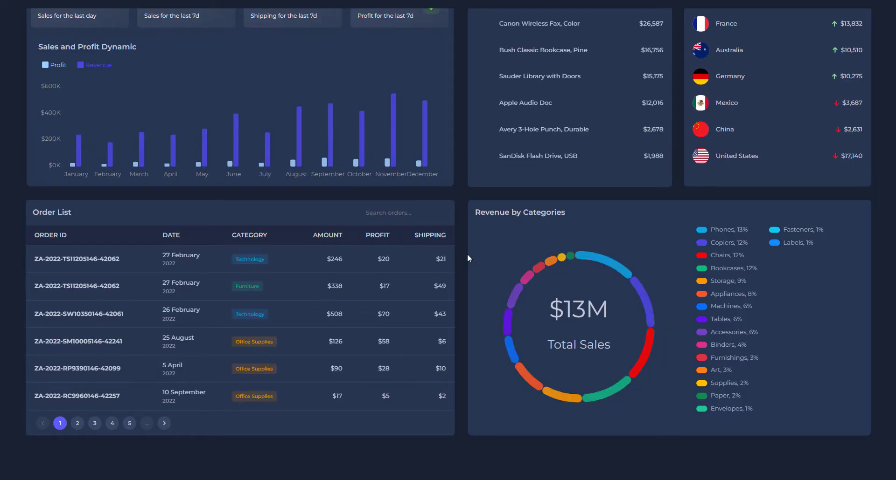
scroll(464, 253, "up", 2)
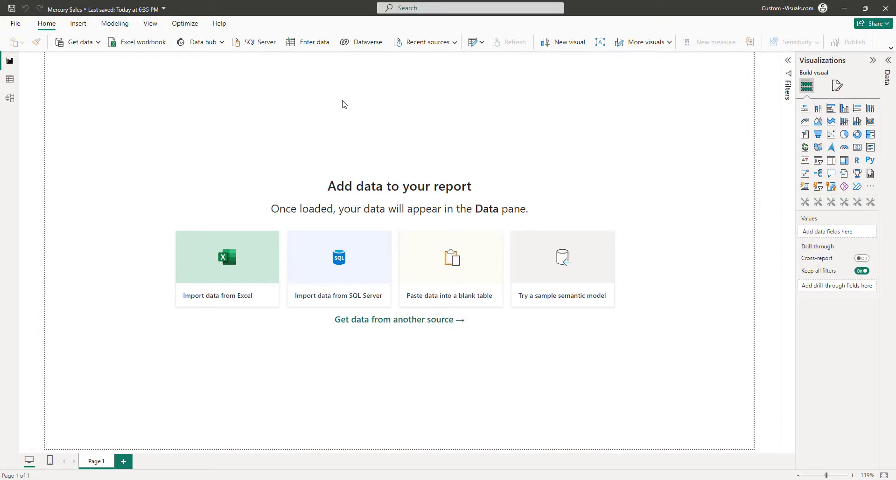
Open the Power Query Editor for the Mercury Sales report and start a new Web data source.
left_click(473, 43)
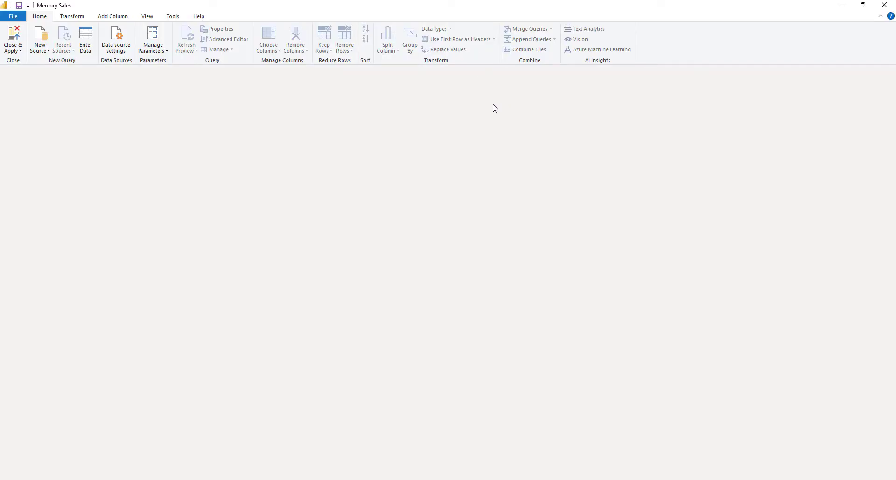
left_click(41, 51)
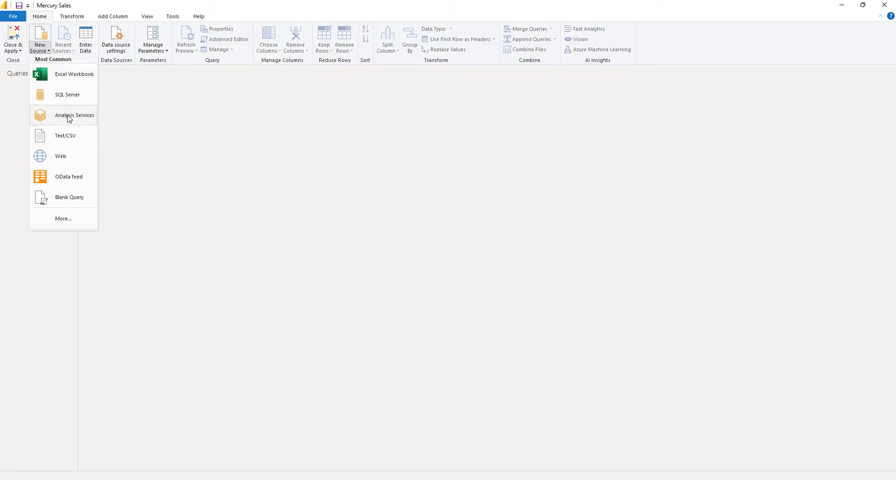
left_click(68, 159)
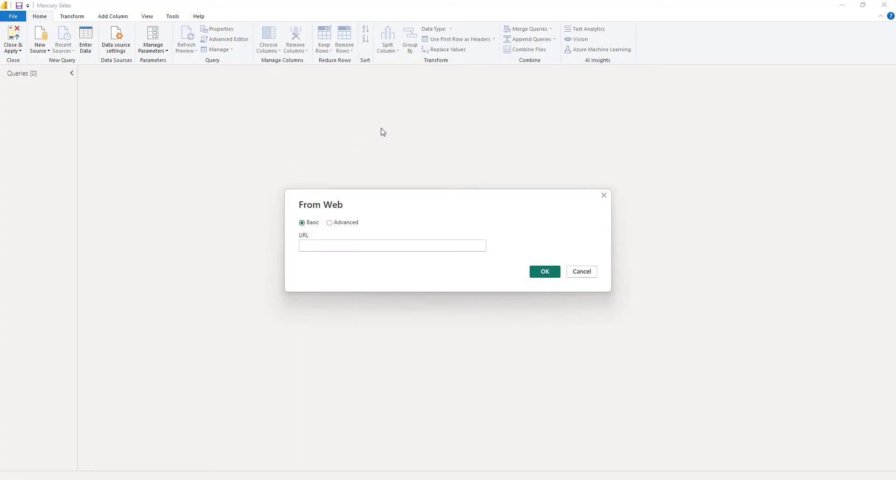
Switch to the Sales Global spreadsheet in Google Sheets and open its Publish to the web settings.
key("alt+Tab")
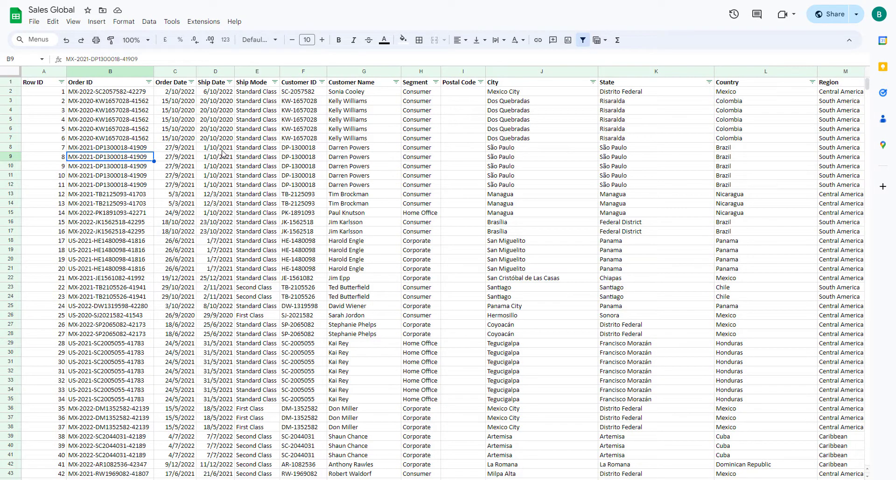
left_click(37, 22)
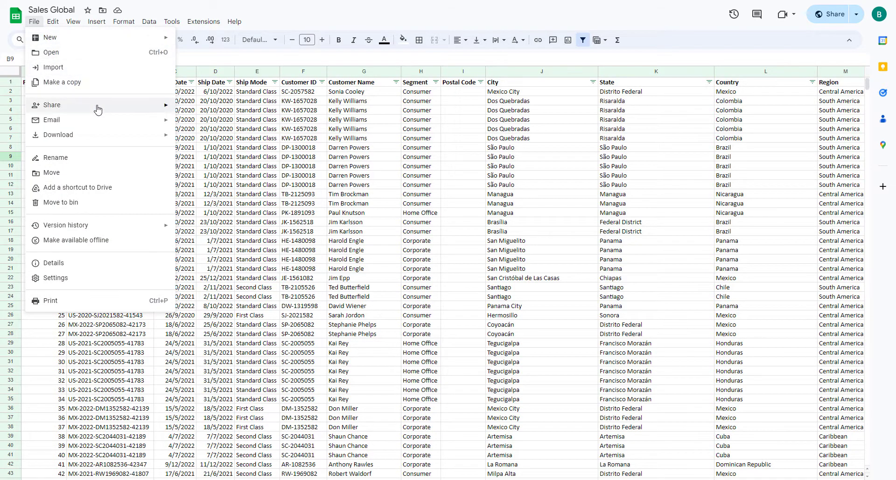
mouse_move(114, 109)
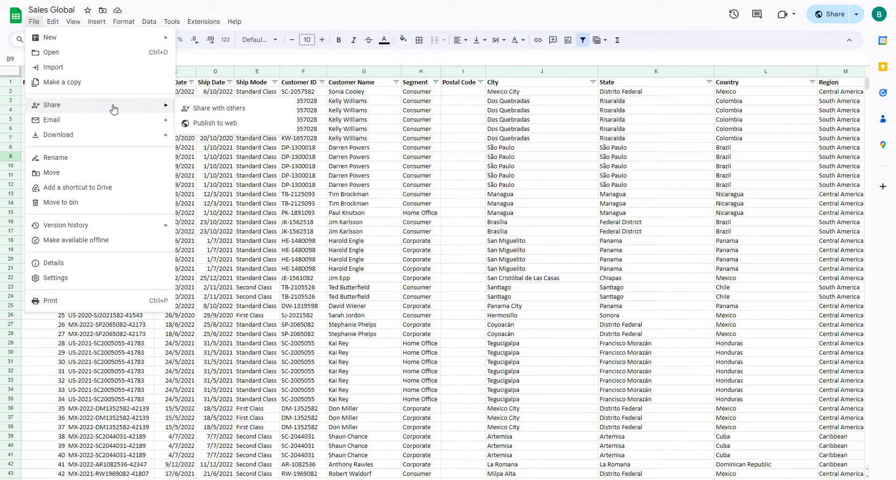
left_click(234, 125)
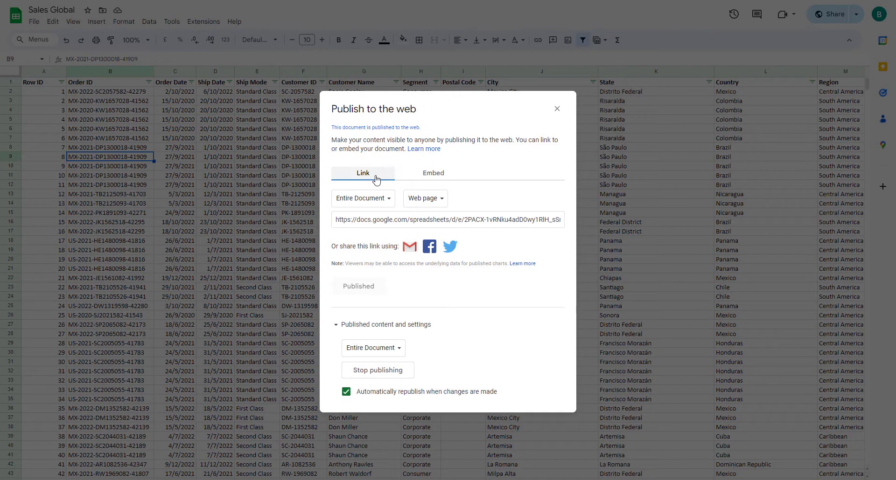
Set the published link's format to Microsoft Excel (.xlsx) and copy the link.
left_click(423, 201)
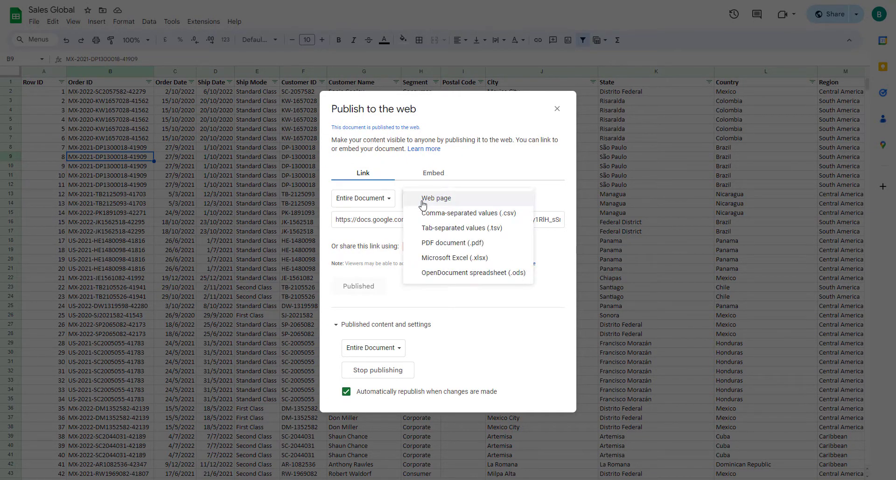
left_click(444, 257)
left_click(373, 199)
left_click(509, 197)
left_click(472, 221)
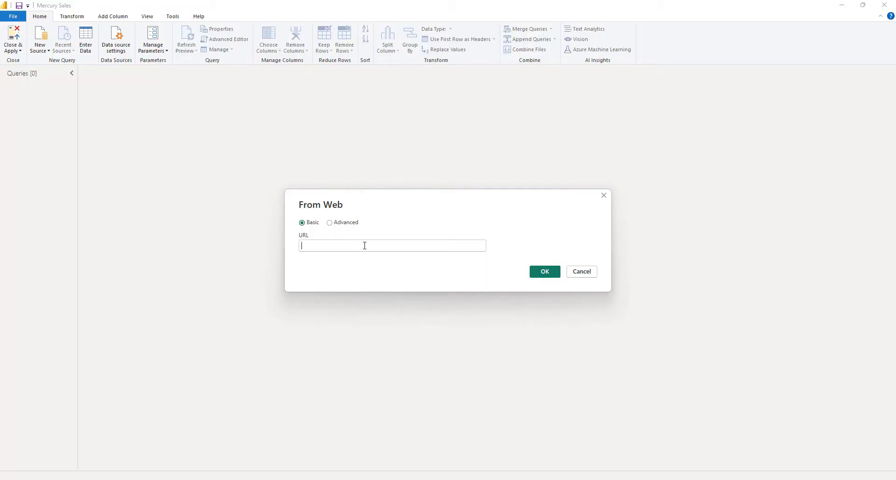
Connect the Web source in Power Query to the copied spreadsheet link and load the Orders table.
key("ctrl+v")
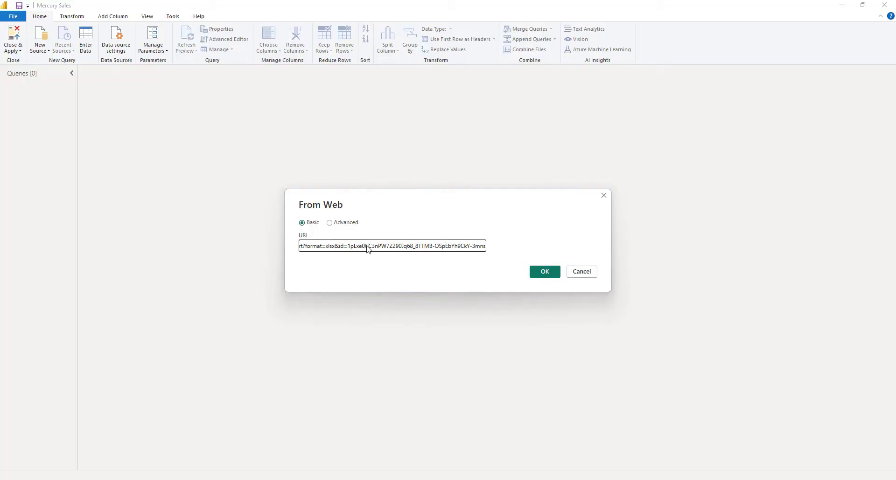
left_click(545, 275)
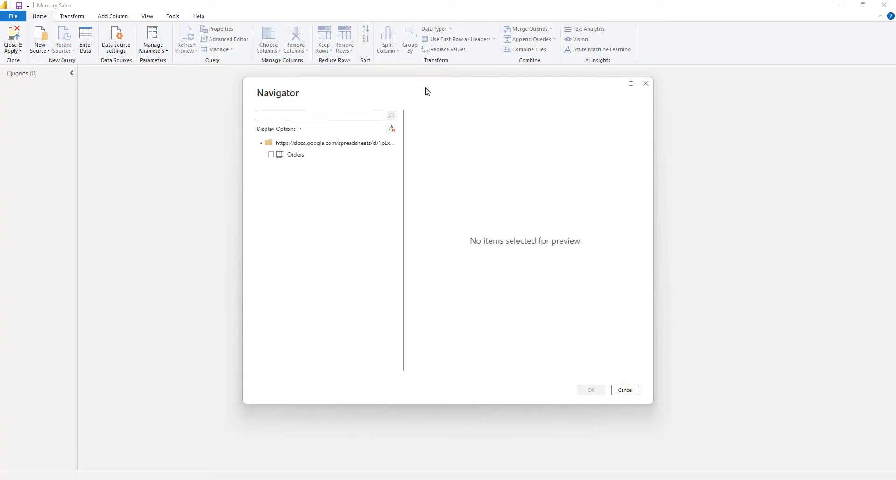
left_click(273, 156)
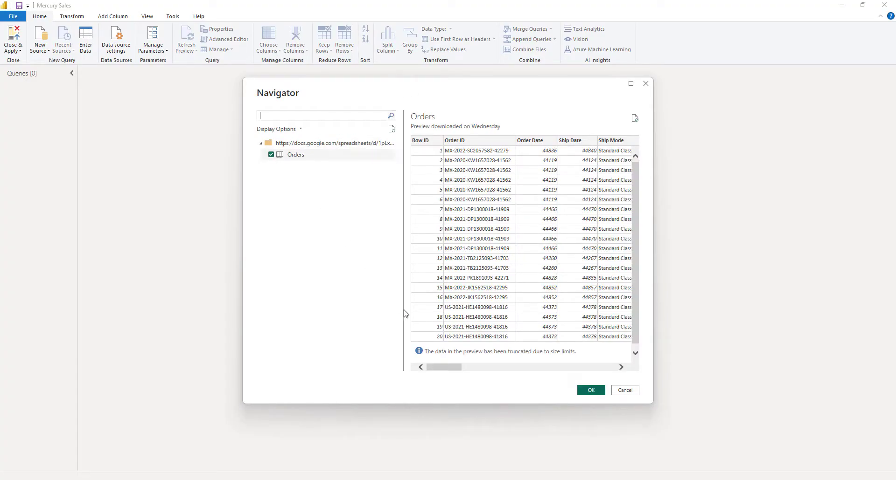
left_click_drag(449, 368, 616, 375)
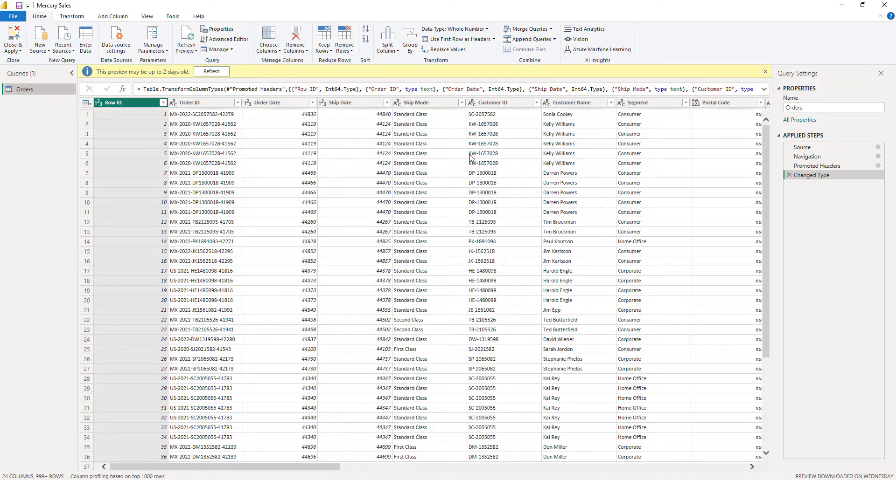
Refresh the Orders query preview and look through all of its columns.
left_click(210, 71)
left_click_drag(248, 467, 682, 479)
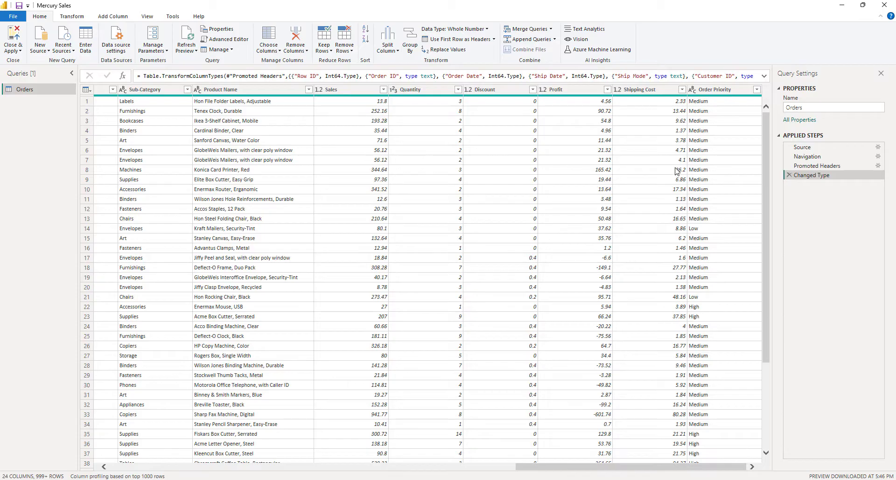
left_click_drag(647, 469, 168, 455)
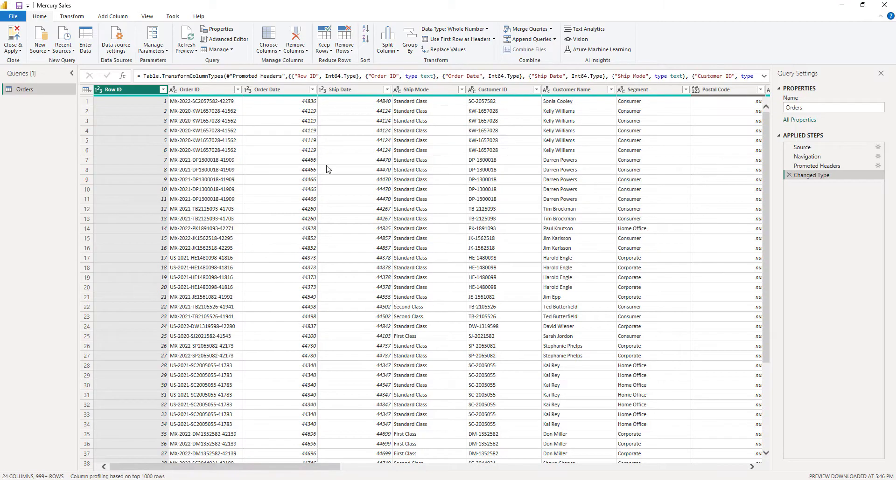
Change the data type of the Order Date and Ship Date columns to Date, replacing the existing type conversion.
left_click(292, 132)
left_click(355, 90, "ctrl")
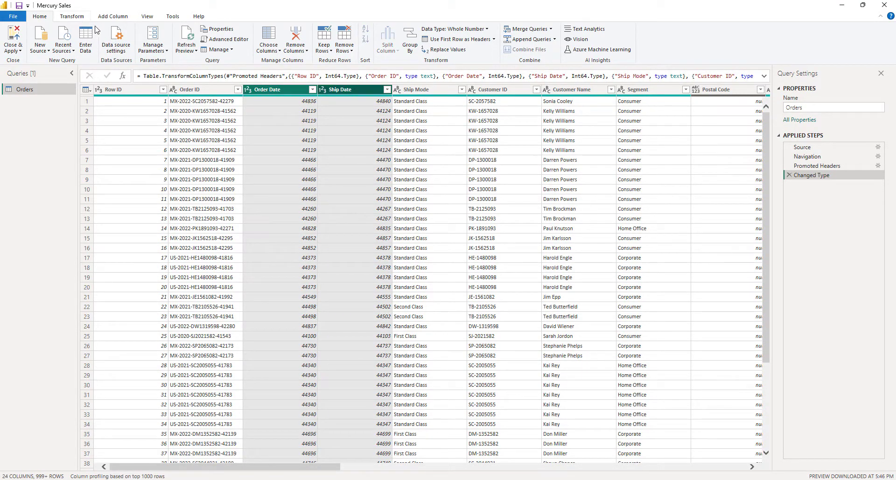
left_click(72, 16)
left_click(140, 29)
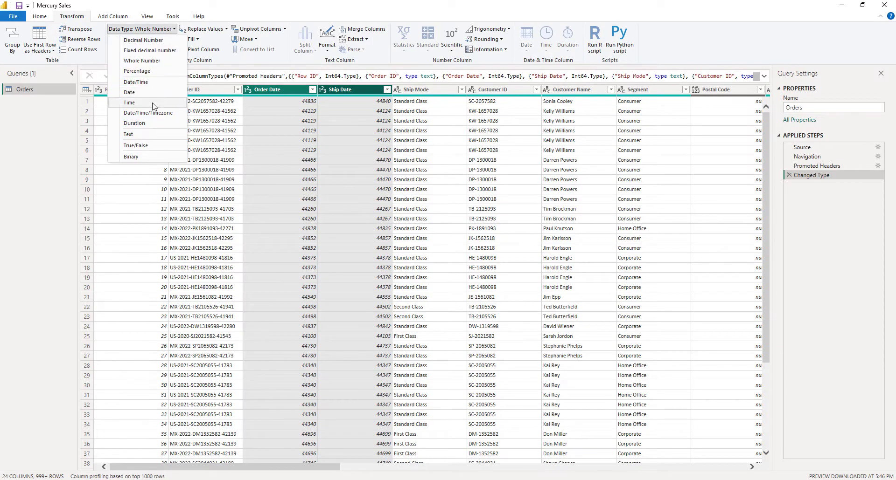
left_click(129, 92)
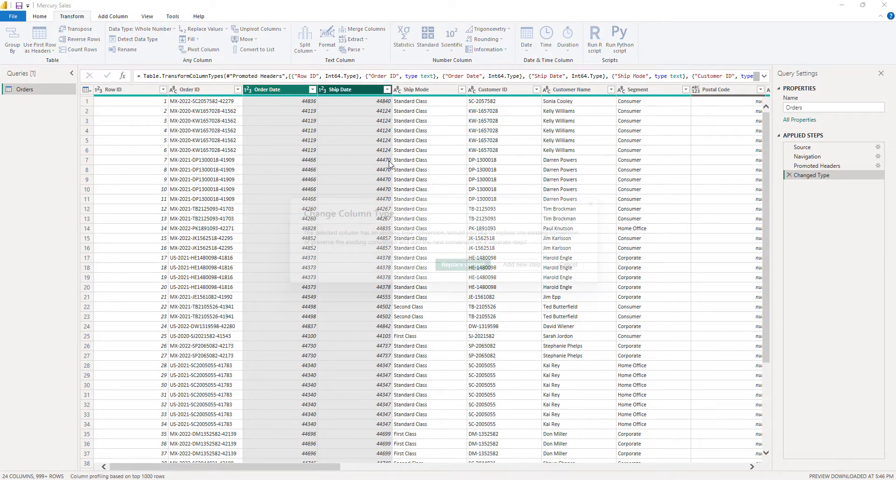
left_click(463, 265)
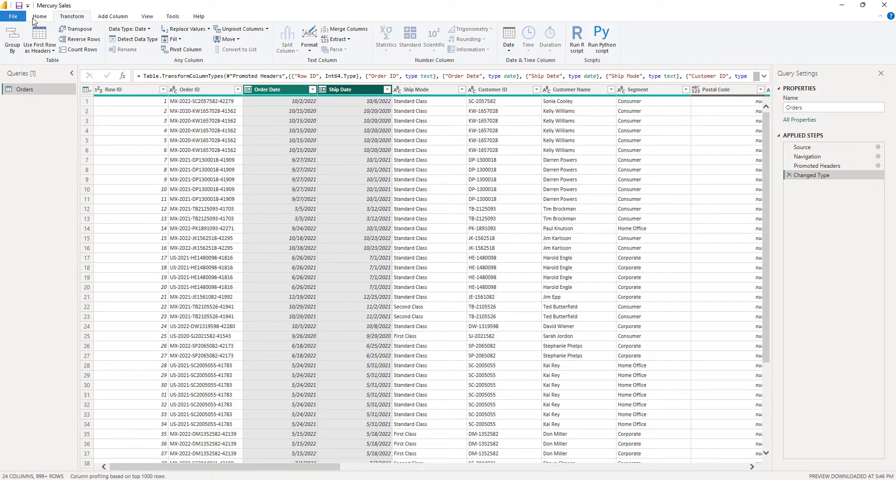
Close Power Query, apply the pending query changes to the report, and expand the Orders table's field list.
scroll(19, 33, "up", 1)
left_click(13, 35)
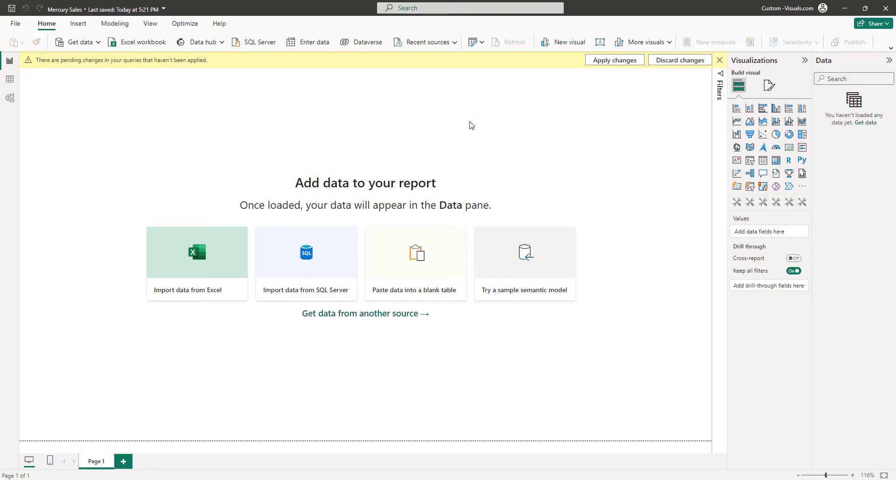
left_click(615, 61)
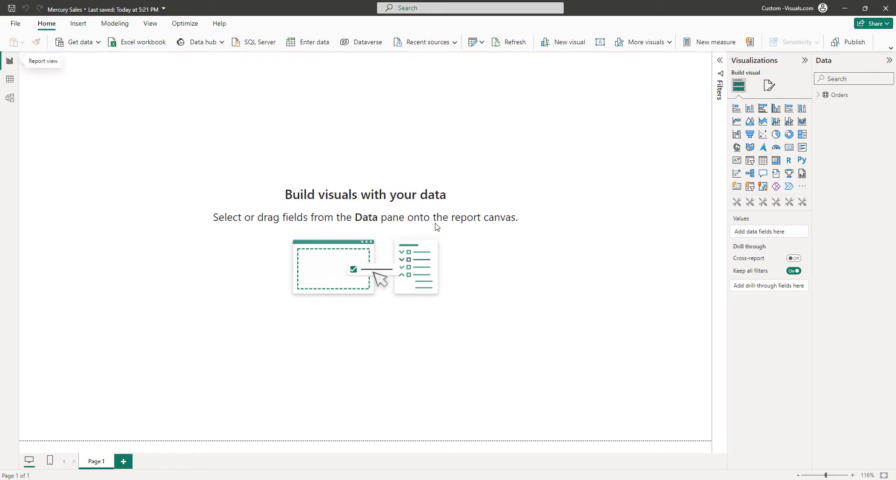
left_click(817, 97)
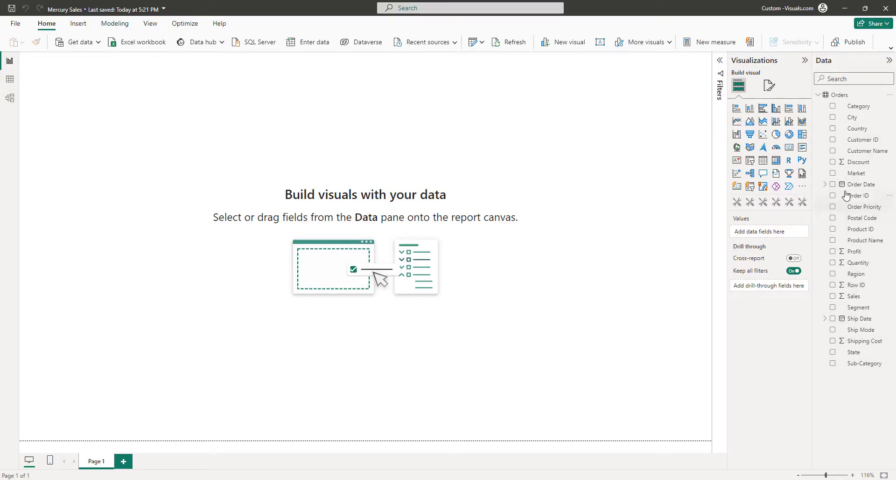
Set the report page's canvas to a Custom size with a width of 1600 px and a height of 1000 px.
left_click(768, 86)
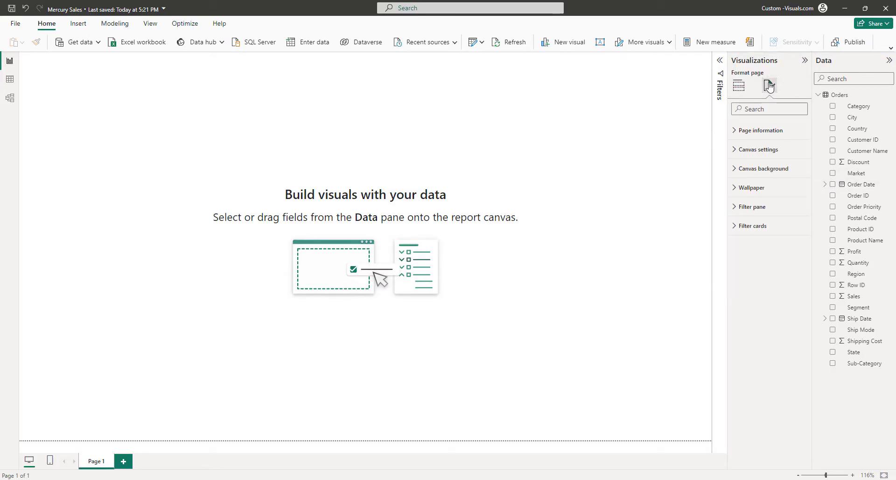
left_click(759, 151)
left_click(761, 181)
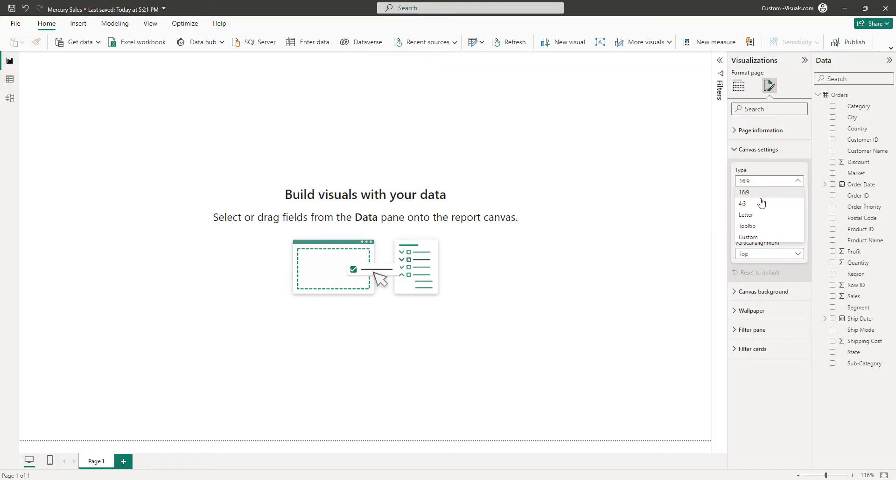
left_click(758, 237)
double_click(746, 230)
type("16")
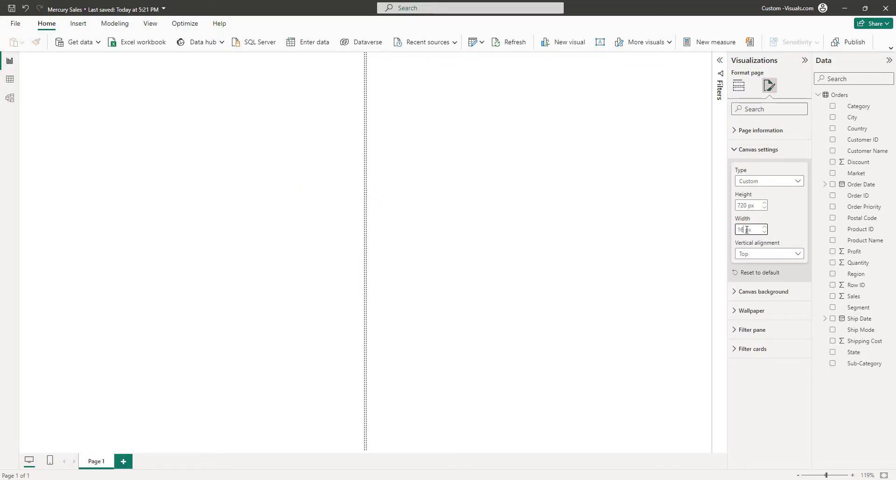
type("00")
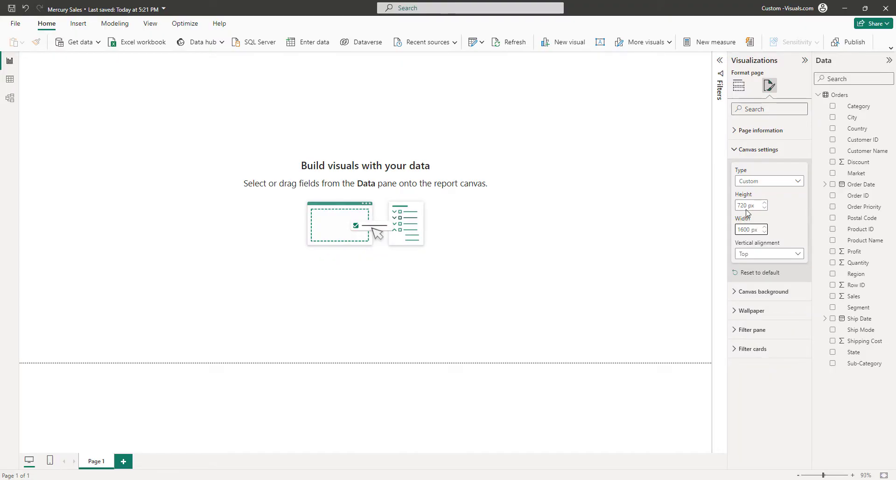
double_click(746, 208)
type("1000")
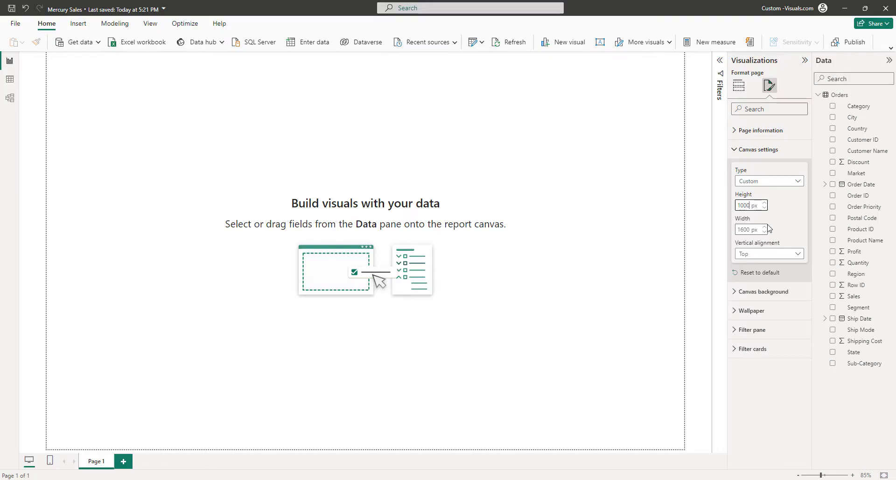
left_click(747, 148)
left_click(738, 86)
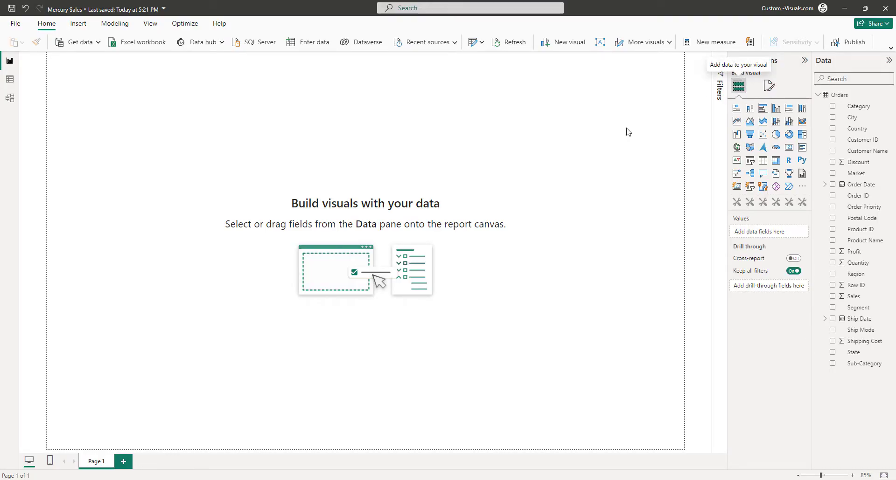
Add the third imported custom visual to the page, move it inward from the upper-left corner and enlarge it.
left_click(763, 203)
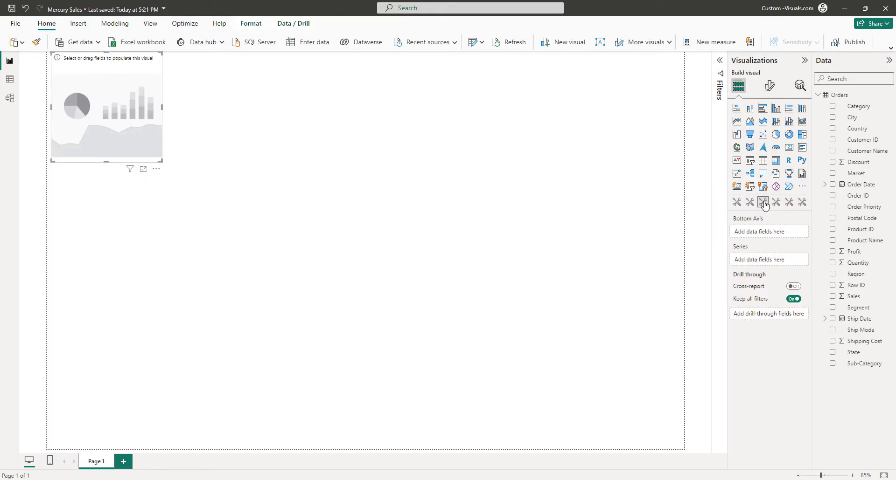
left_click_drag(122, 58, 141, 86)
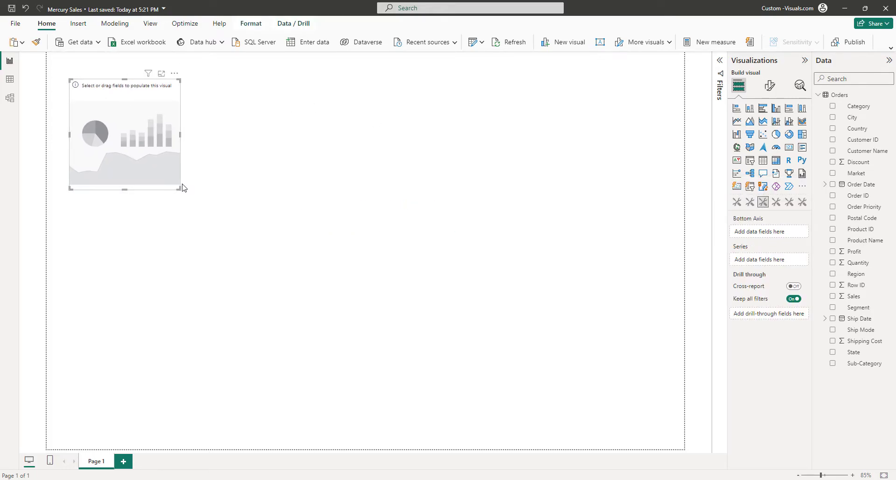
left_click_drag(179, 189, 310, 227)
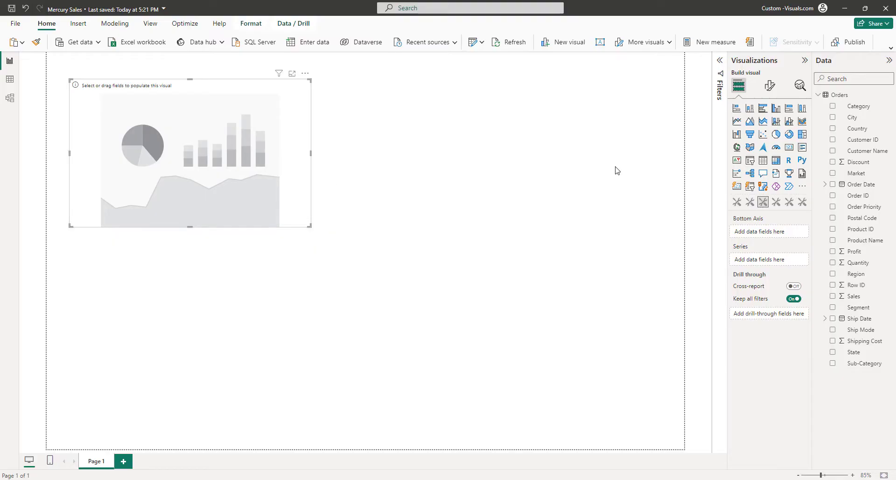
Assign Order Date to the visual's Bottom Axis and keep only the Month level of its hierarchy.
left_click_drag(860, 184, 765, 234)
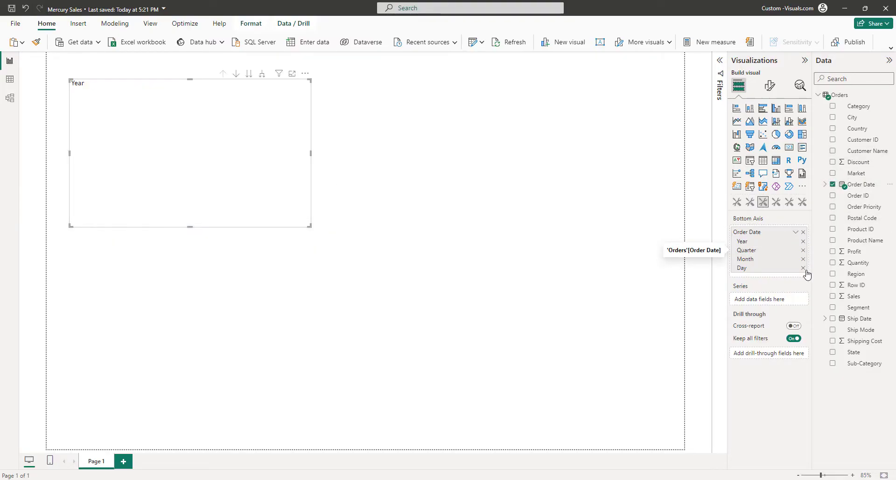
left_click(803, 241)
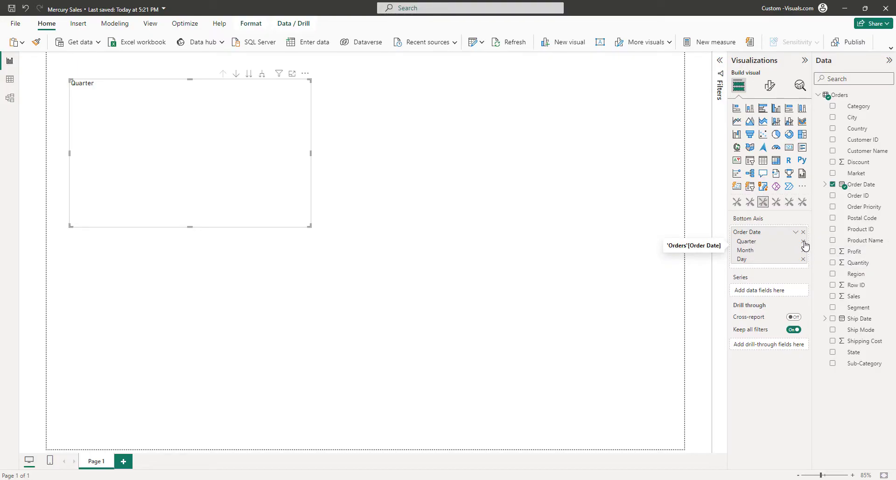
left_click(802, 242)
left_click(803, 251)
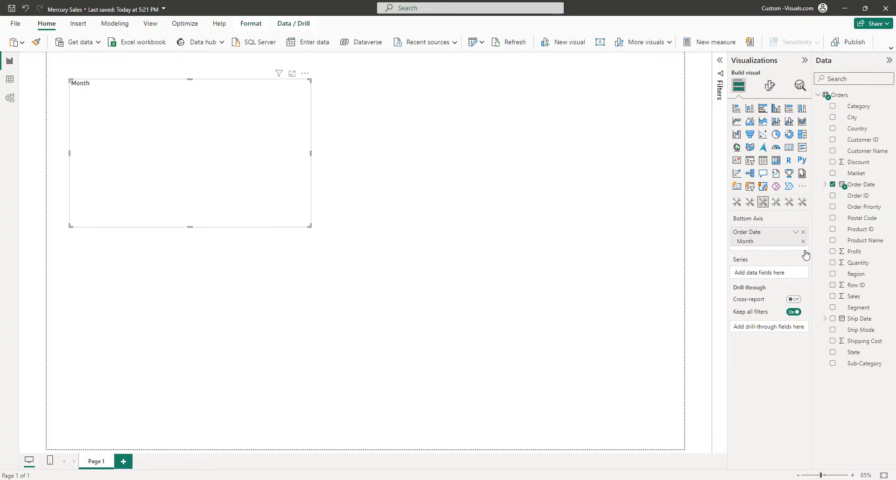
Add Profit and Sales to the chart's Series, and enlarge the chart to about 443 px high near the page's upper-left corner.
left_click_drag(855, 252, 778, 275)
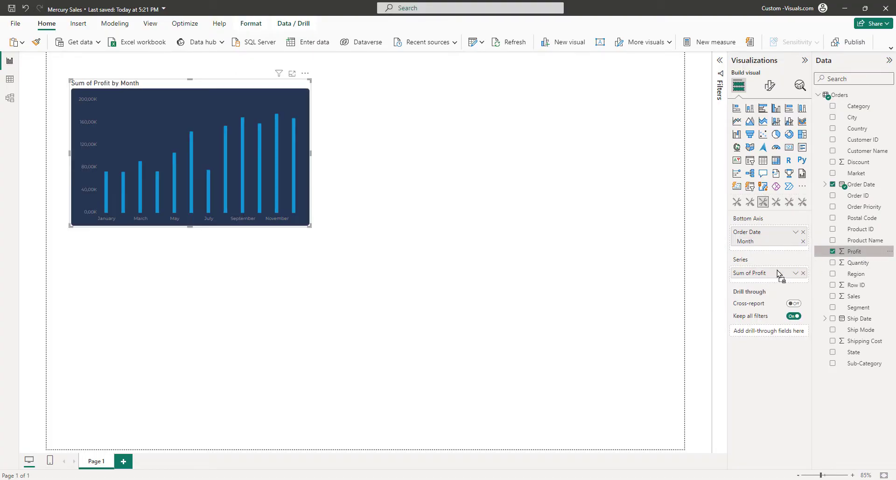
left_click(860, 298)
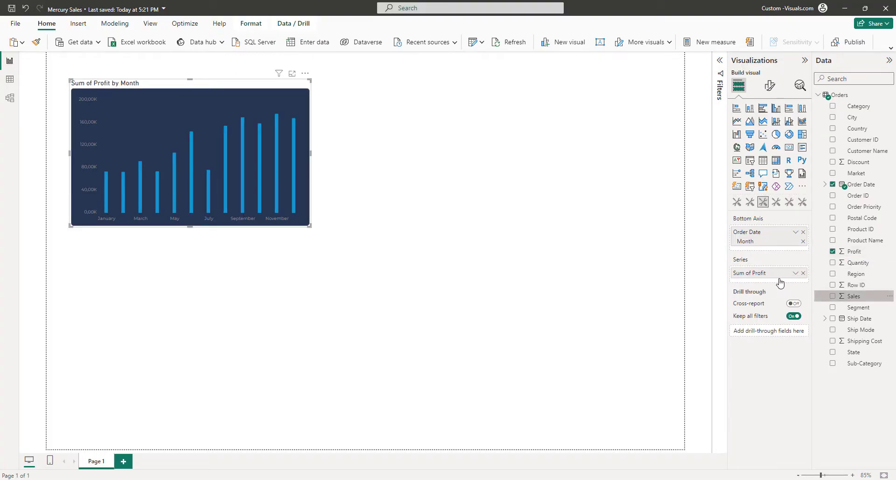
left_click_drag(309, 226, 402, 254)
left_click_drag(281, 87, 263, 88)
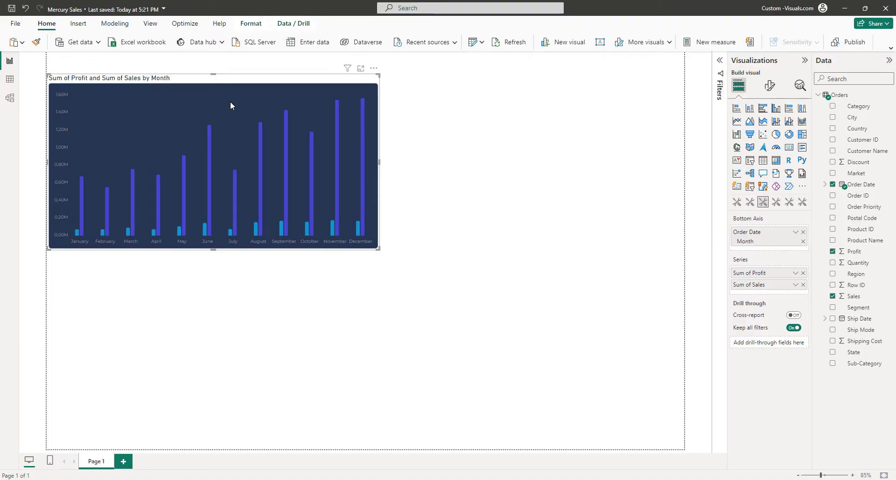
left_click(464, 99)
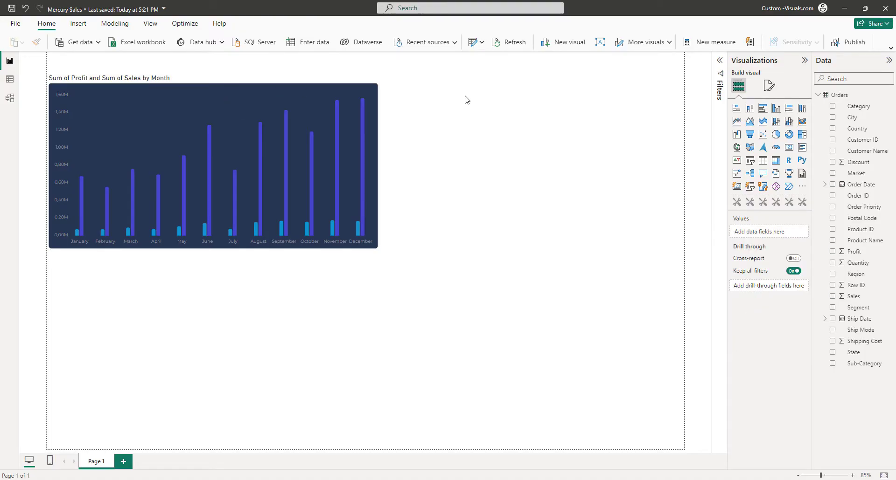
Turn off the column chart's title, background and header icons.
left_click(274, 94)
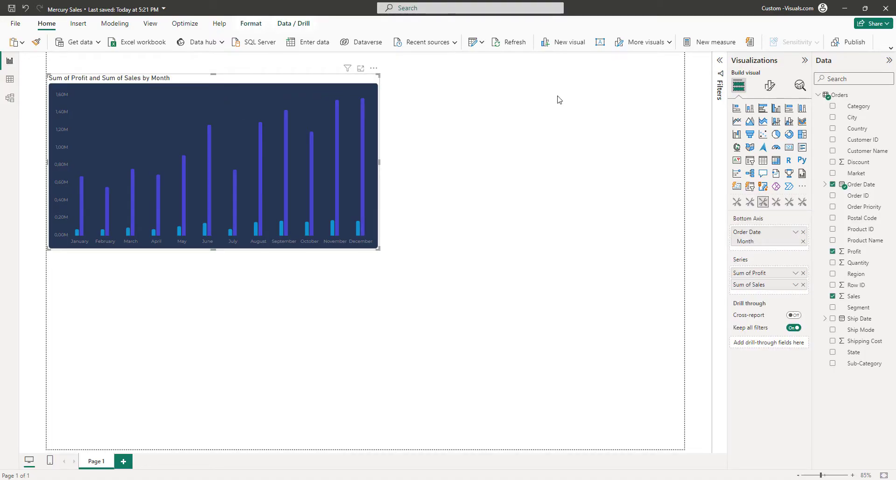
left_click(770, 85)
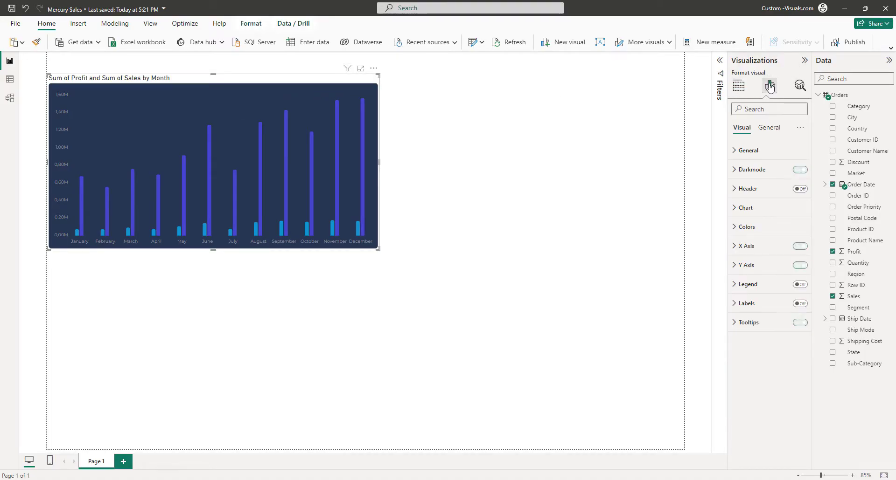
left_click(775, 133)
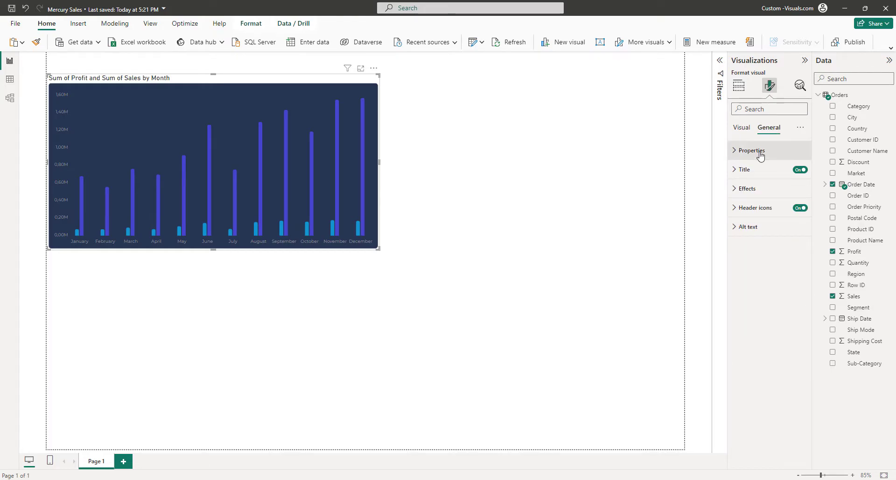
left_click(800, 170)
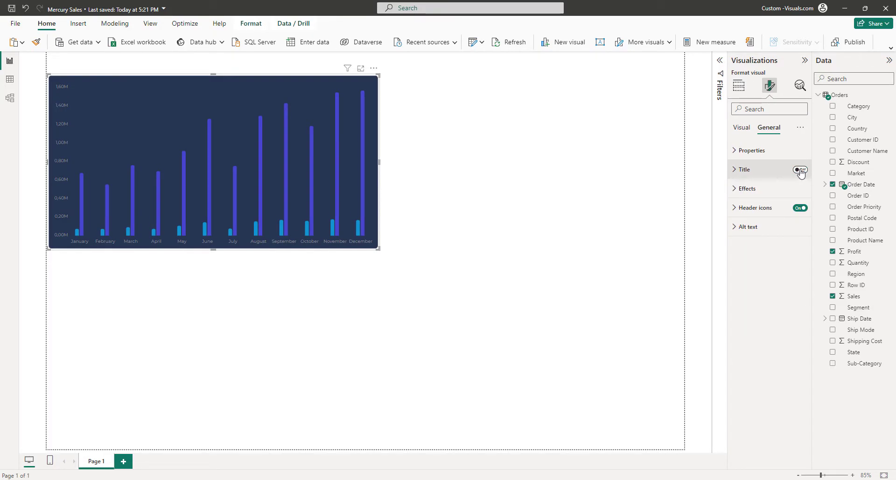
left_click(794, 189)
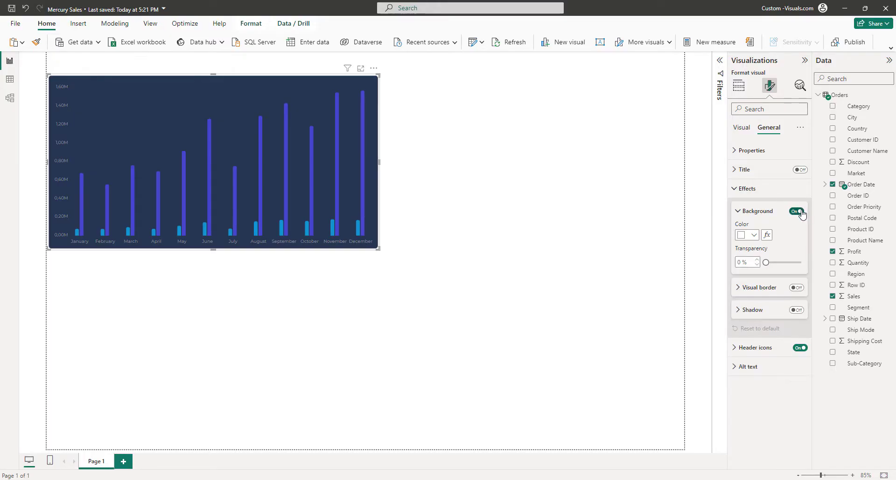
left_click(798, 212)
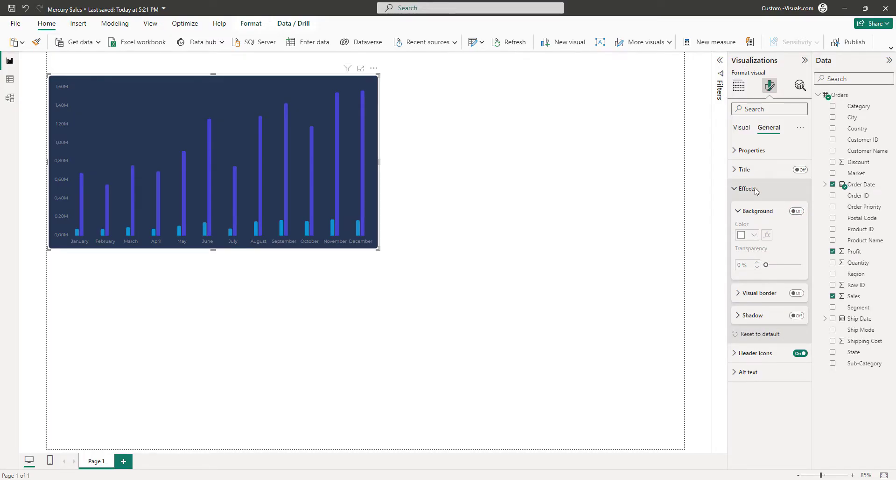
left_click(756, 190)
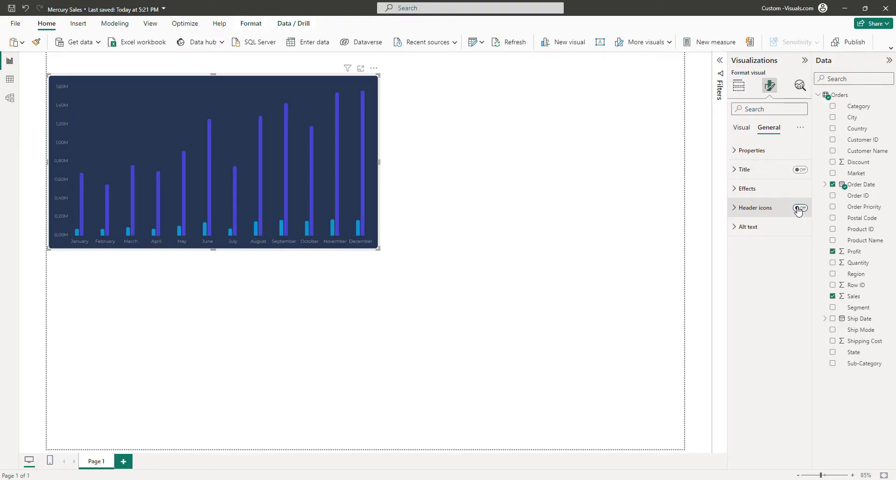
left_click(516, 169)
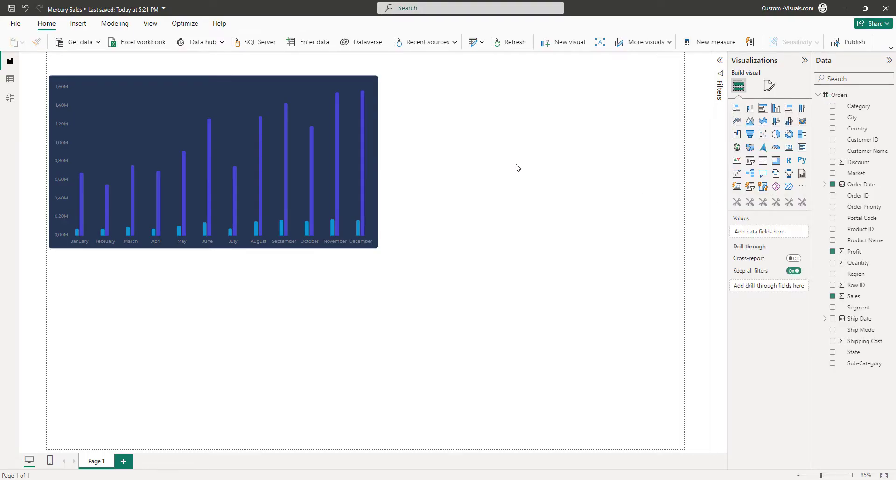
Resize the column chart to 800 wide by 300 high and place it slightly inward from the page's upper-left corner.
left_click_drag(185, 74, 201, 71)
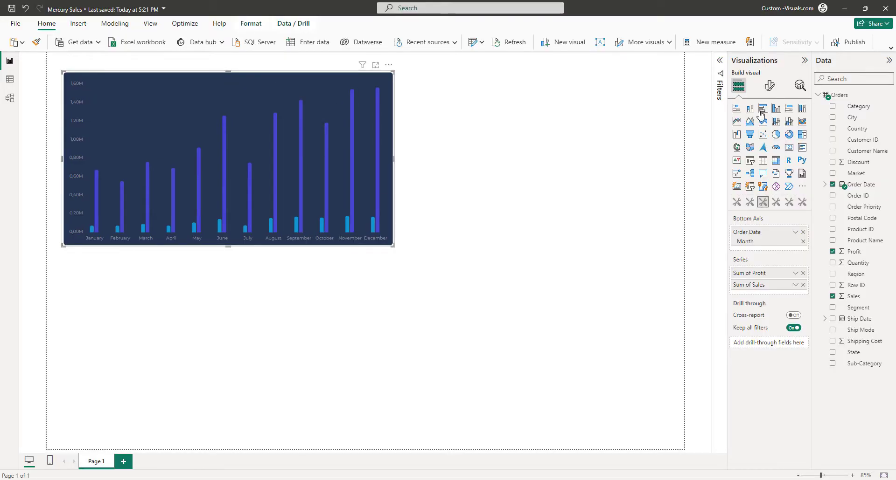
left_click(770, 87)
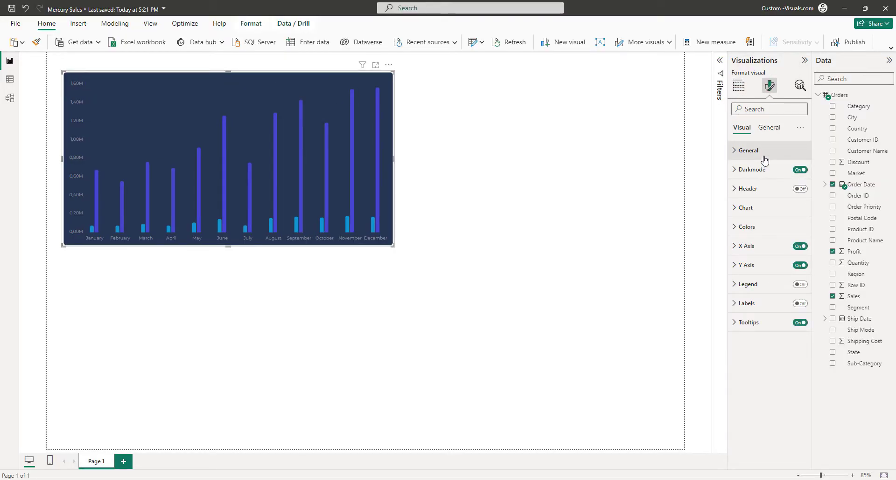
left_click(762, 155)
left_click(768, 128)
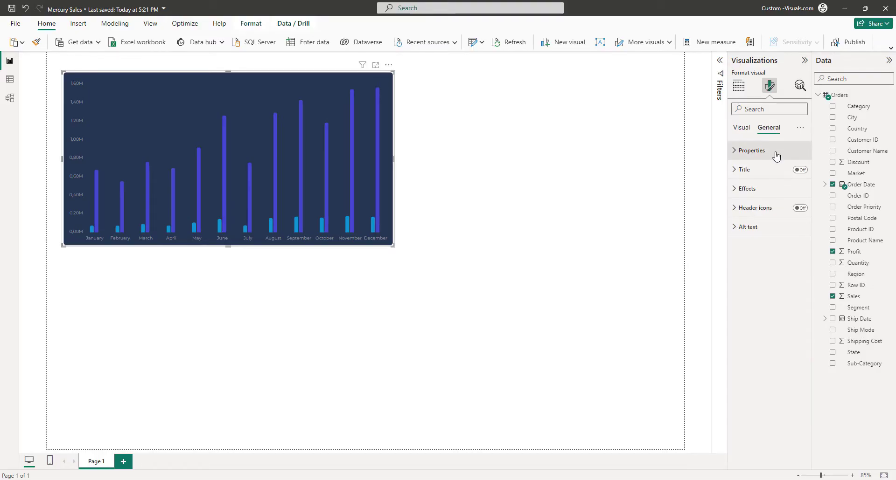
left_click(774, 150)
double_click(748, 222)
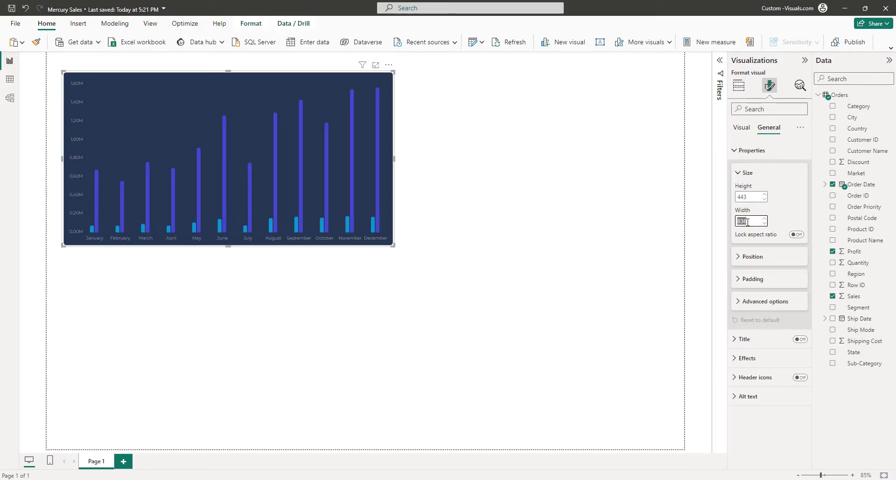
type("800")
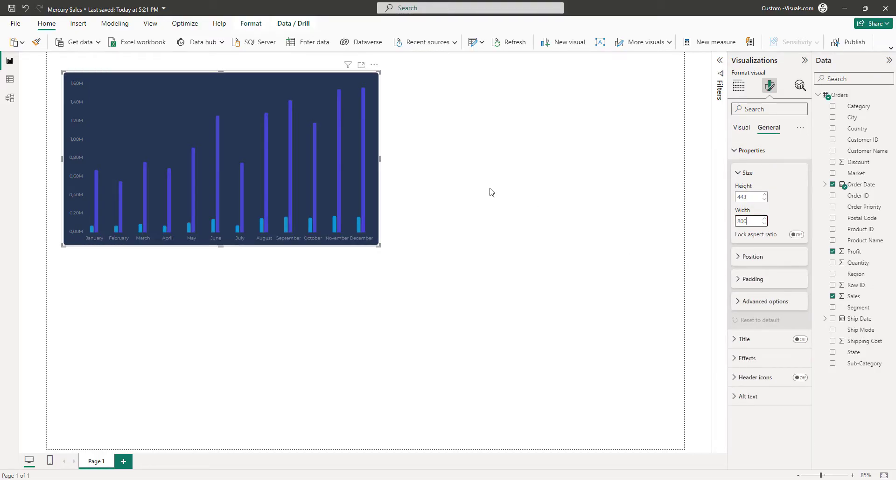
double_click(746, 198)
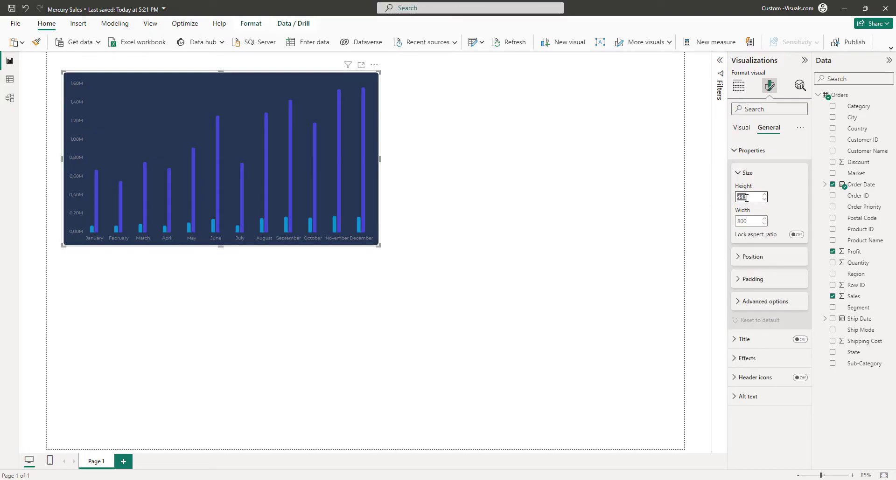
type("300")
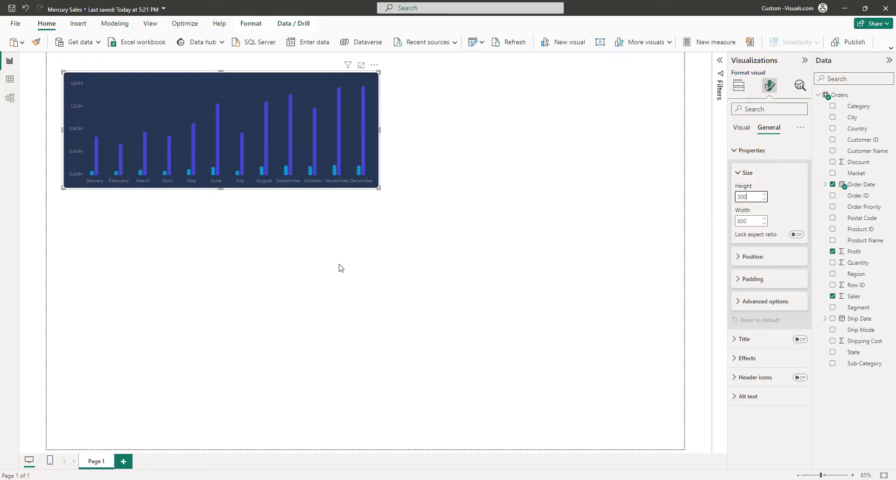
left_click_drag(181, 74, 177, 74)
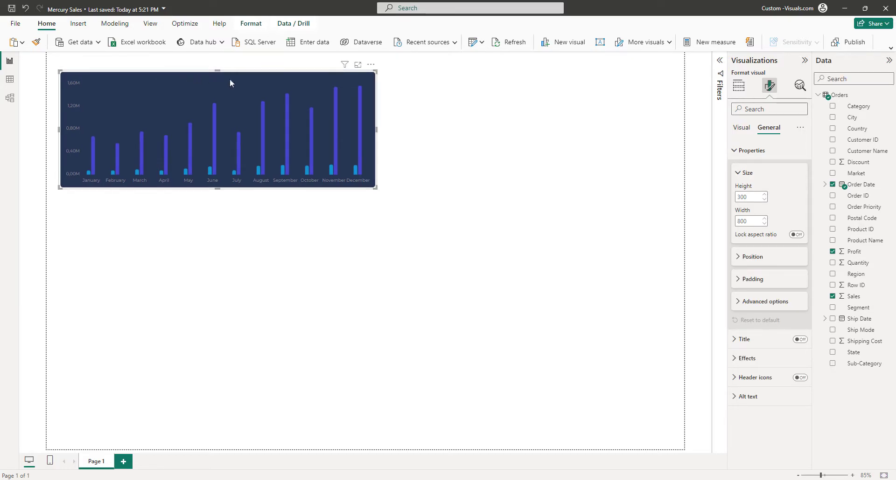
Turn on the column chart's header and set its text to "Sales and Profit Dynamic".
left_click(743, 128)
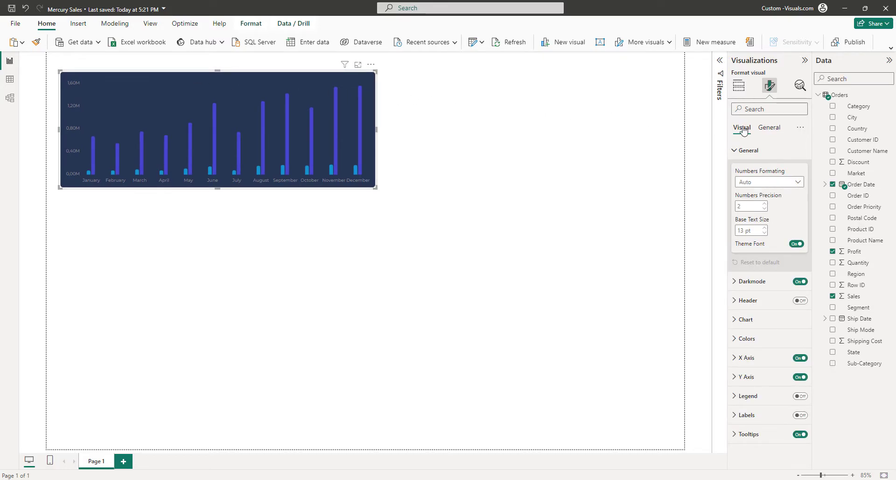
left_click(751, 150)
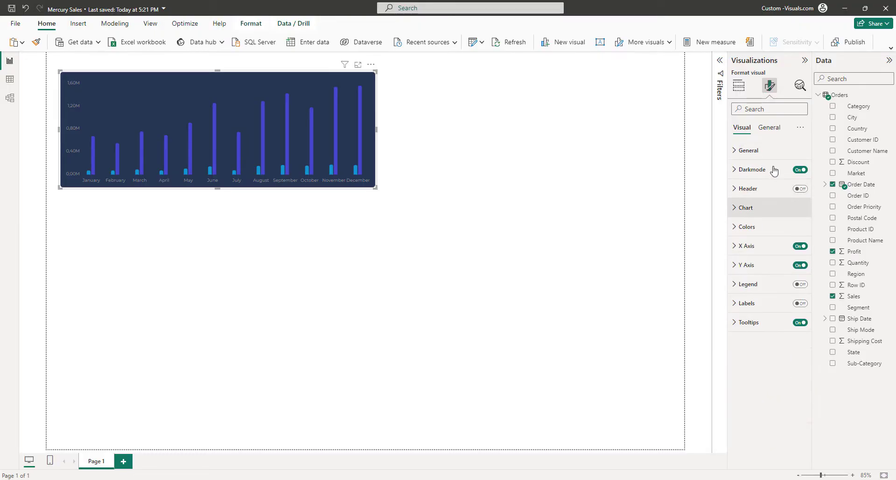
left_click(800, 189)
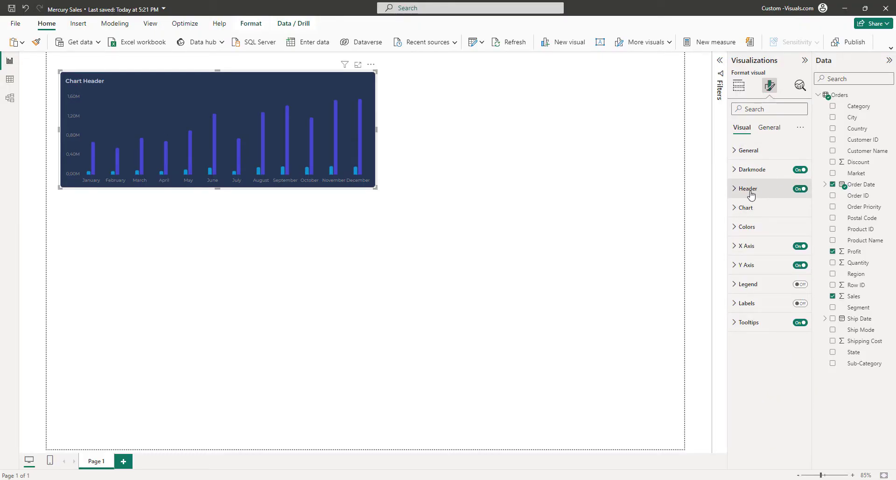
left_click(750, 190)
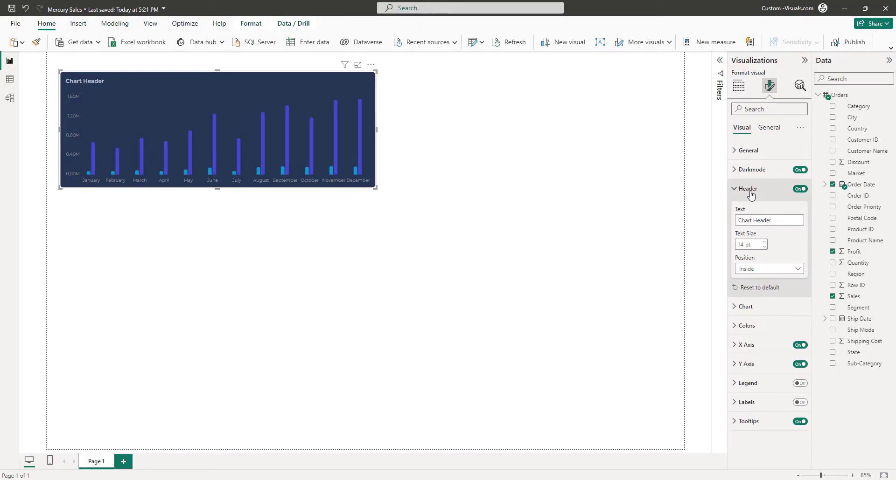
left_click(784, 221)
type("Sal")
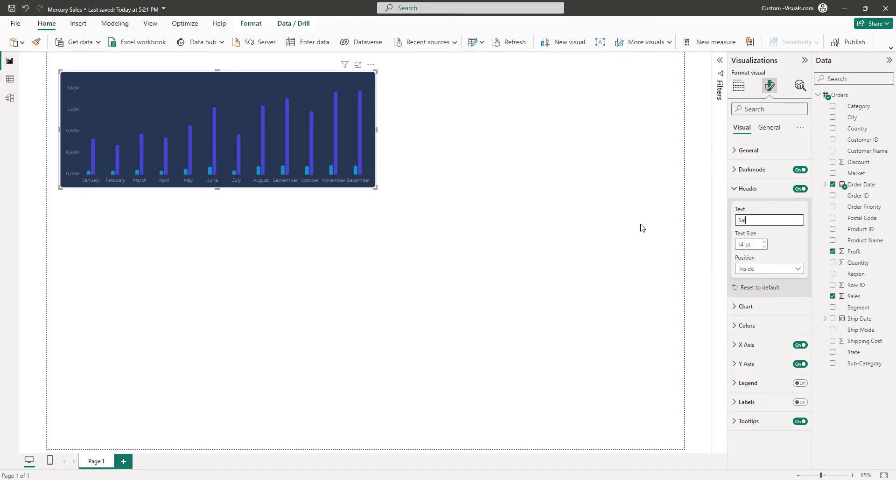
type("es and Profit Dynamic")
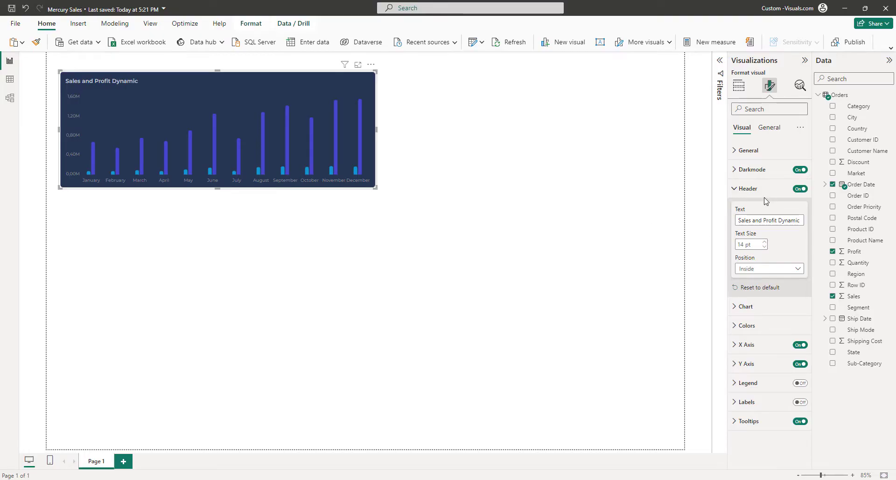
Try the Outside position for the chart header, and return it to Inside.
left_click(762, 270)
left_click(762, 287)
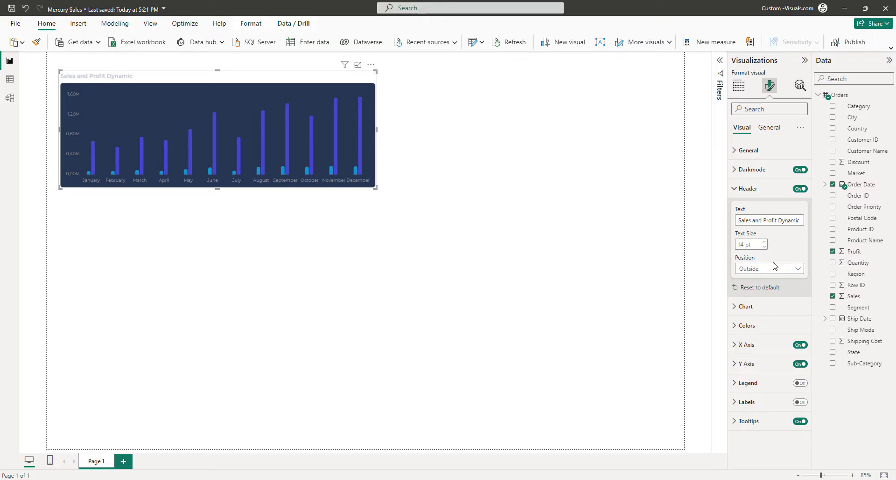
left_click(763, 271)
left_click(763, 278)
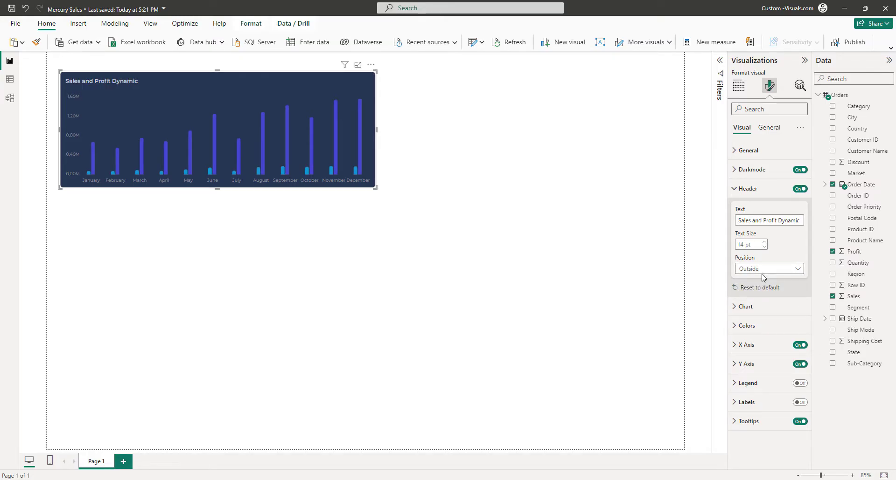
Turn off automatic colors for the column chart.
left_click(742, 189)
left_click(751, 227)
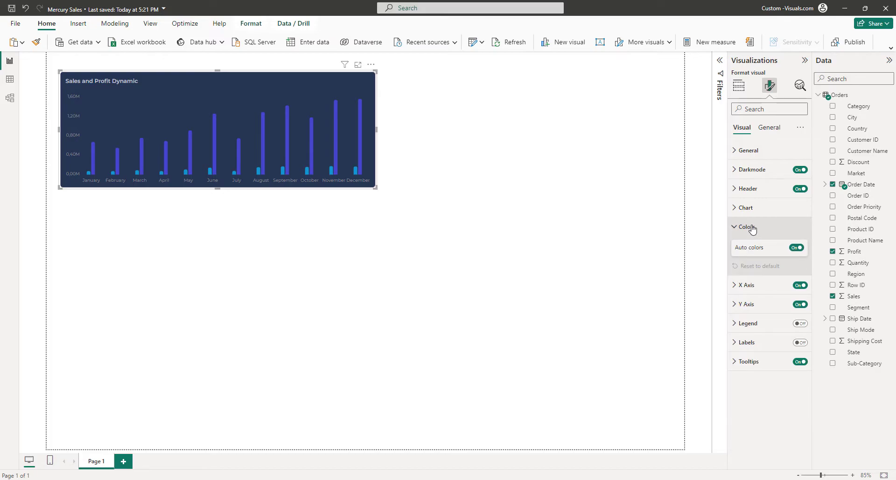
left_click(795, 248)
Try a single dark red color for all columns, and turn the single color option off again.
left_click(796, 260)
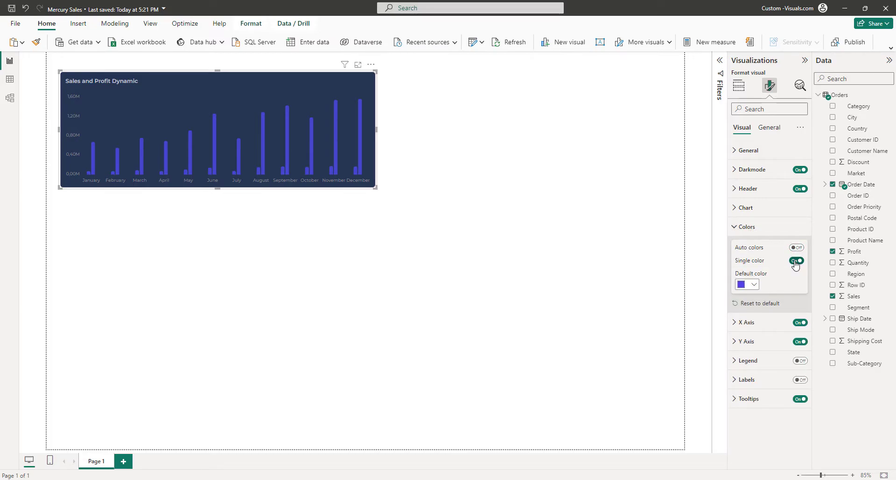
left_click(753, 286)
left_click(761, 368)
left_click(753, 285)
left_click(864, 380)
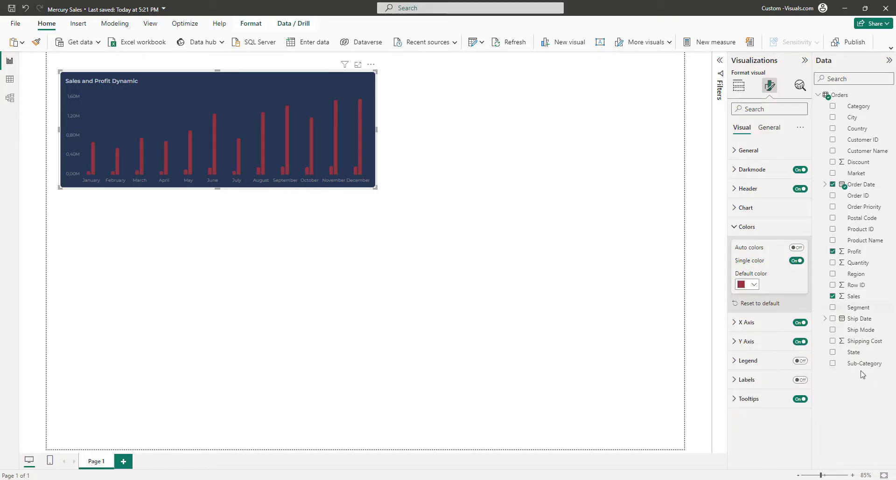
left_click(797, 261)
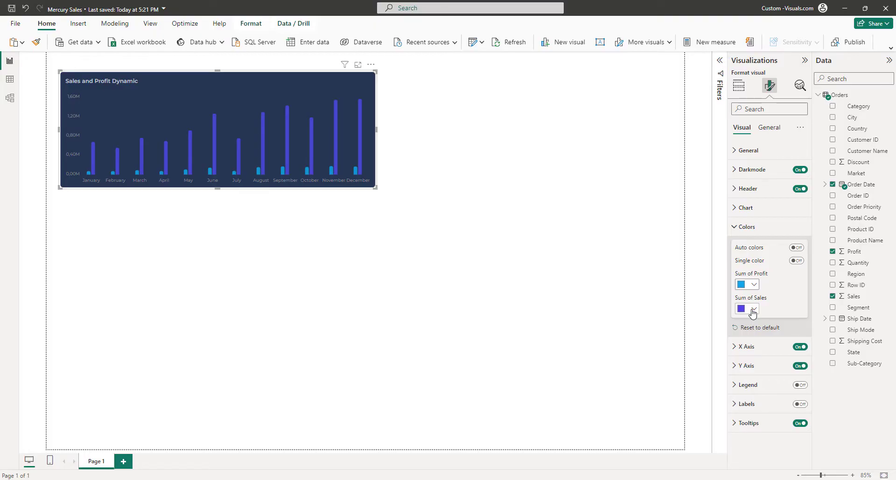
Color the Sum of Profit columns light blue, using the lightest shade of the theme's blue.
left_click(748, 285)
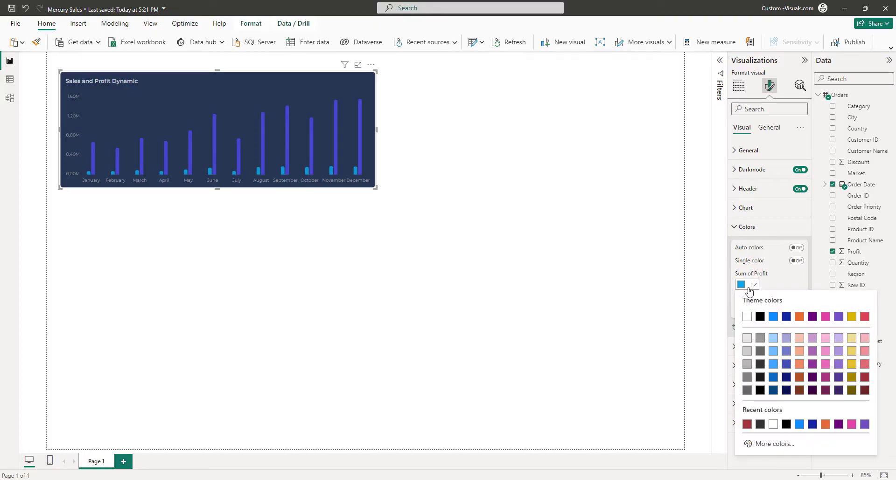
left_click(773, 339)
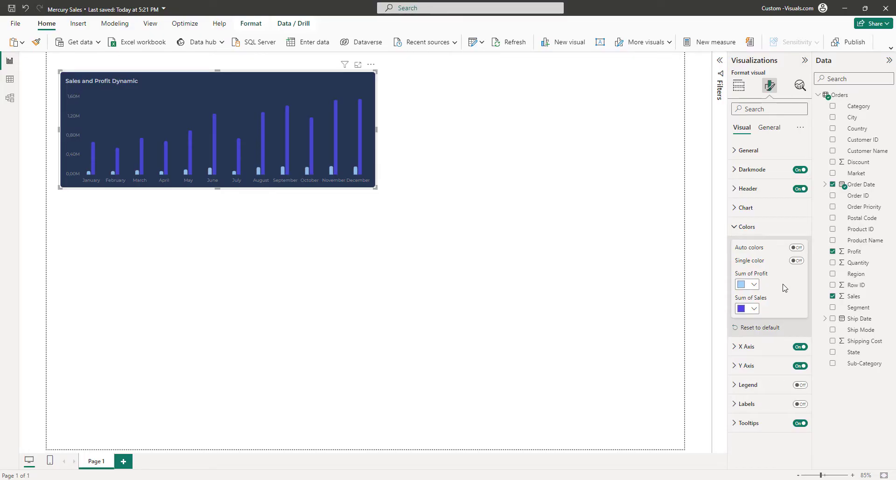
left_click(744, 227)
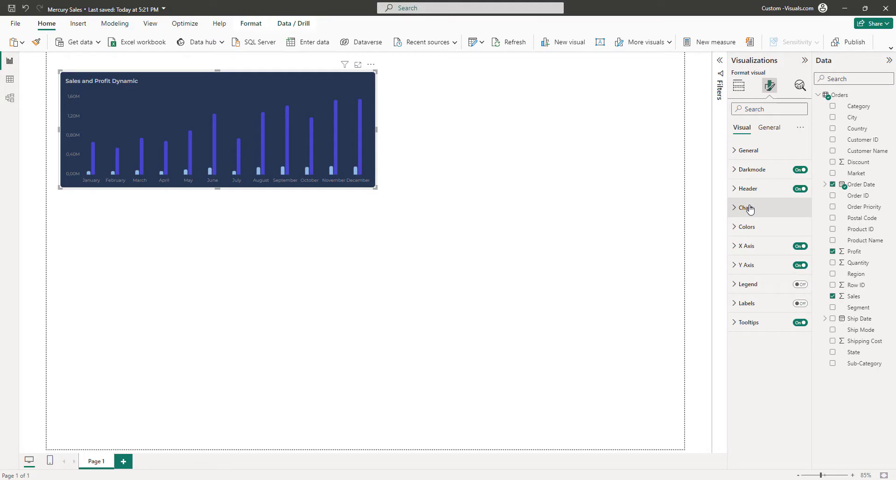
Set the chart's column rounding to Full and check the rounded columns.
left_click(749, 210)
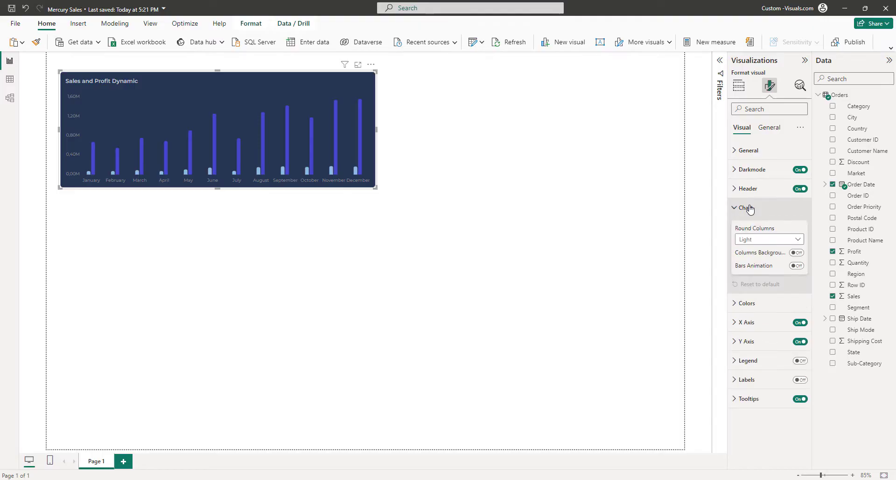
left_click(777, 240)
left_click(753, 274)
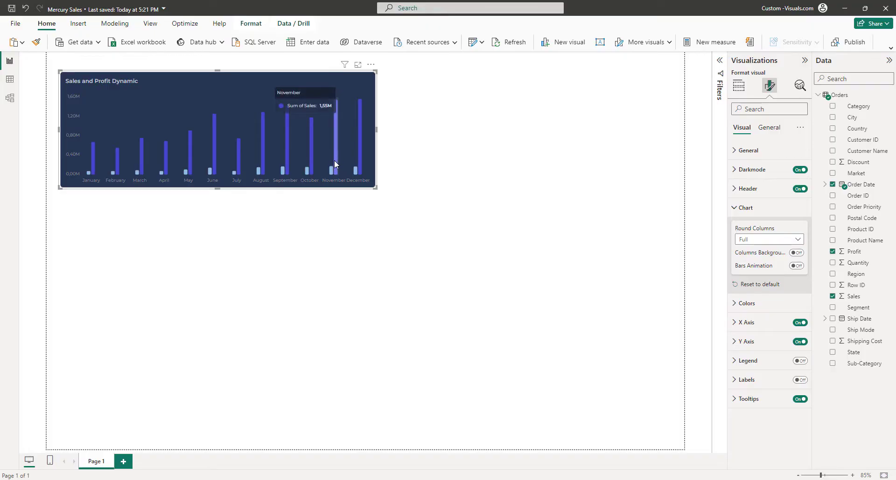
mouse_move(332, 173)
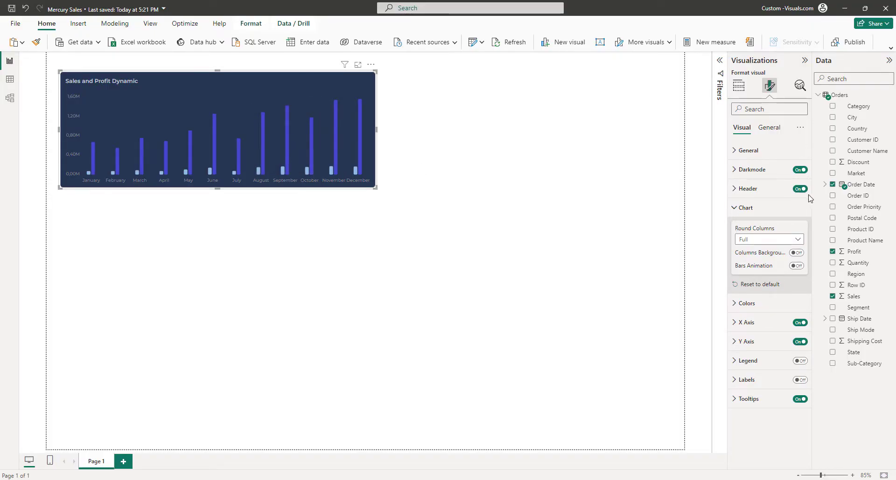
Rename the chart's series Sum of Profit to Profit and Sum of Sales to Revenue.
left_click(739, 87)
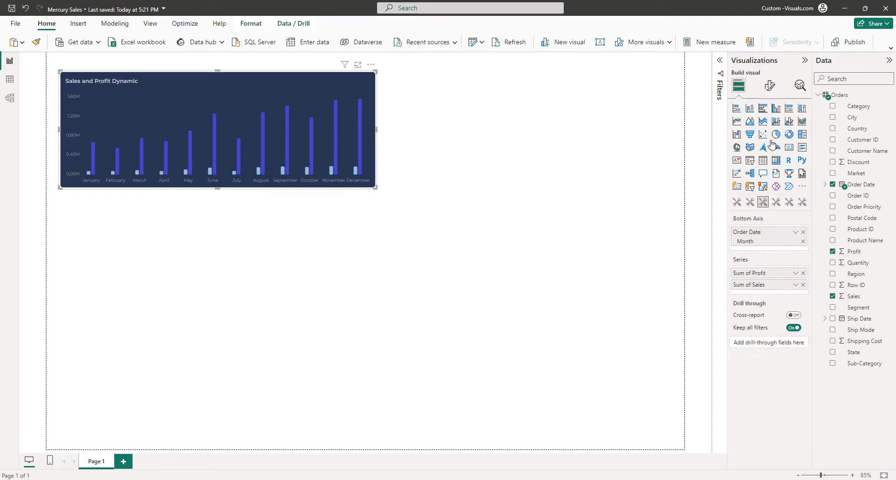
double_click(756, 274)
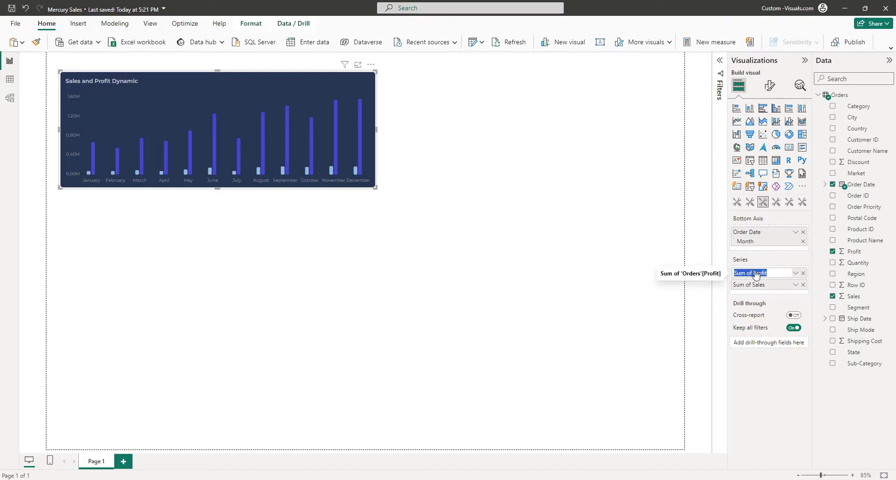
type("Profit")
key("Return")
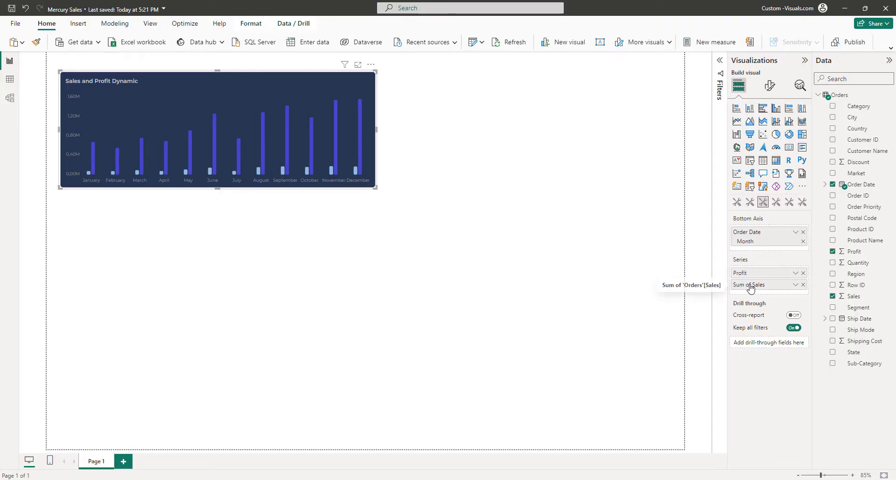
double_click(754, 285)
type("Revenue")
key("Return")
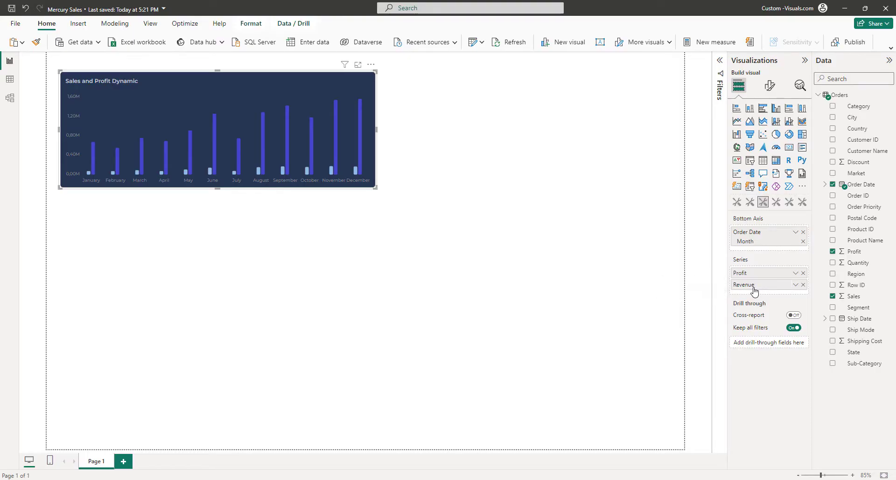
Turn on the chart's legend, test highlighting the Profit and Revenue series with it, and return to the visual's field settings.
left_click(769, 85)
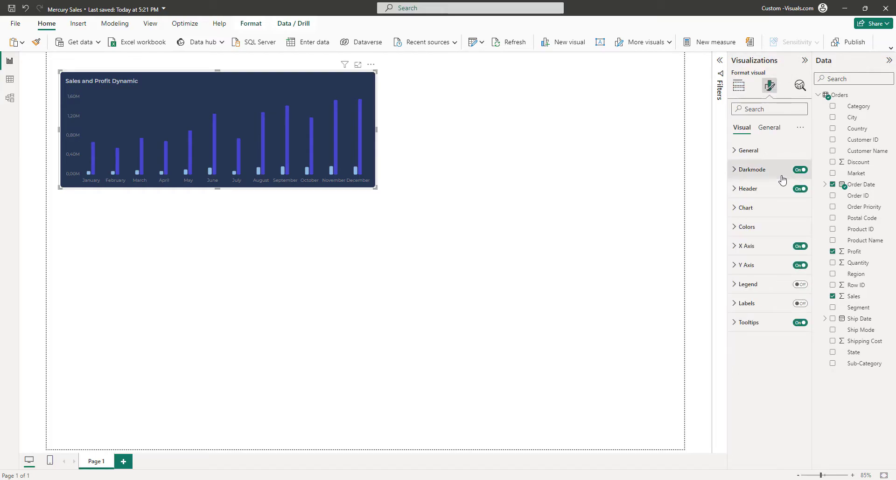
left_click(800, 284)
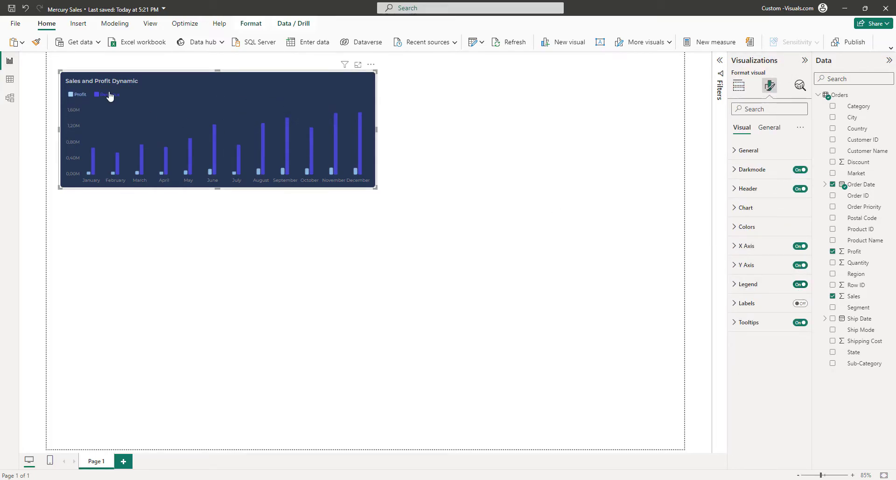
left_click(78, 96)
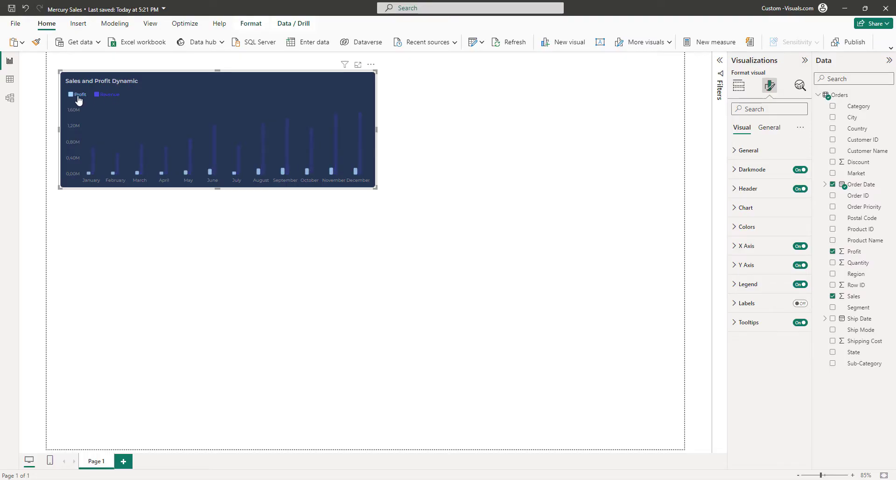
left_click(105, 96)
left_click(78, 96)
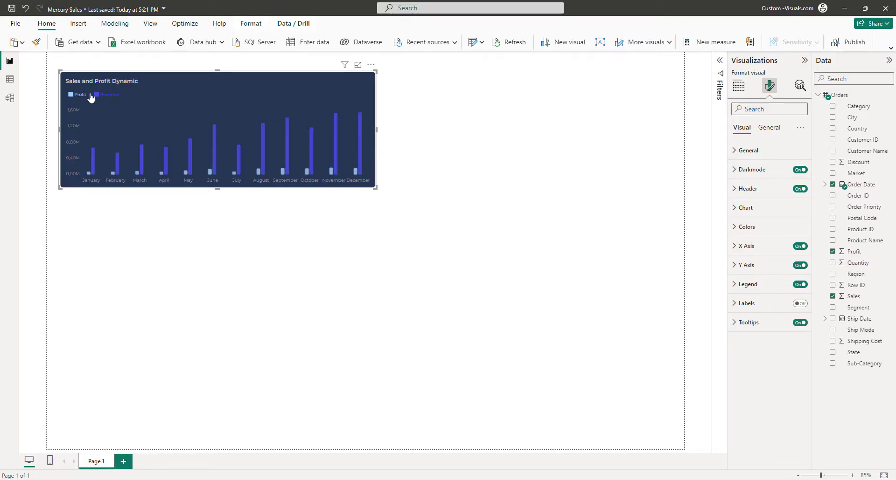
left_click(77, 97)
left_click(738, 85)
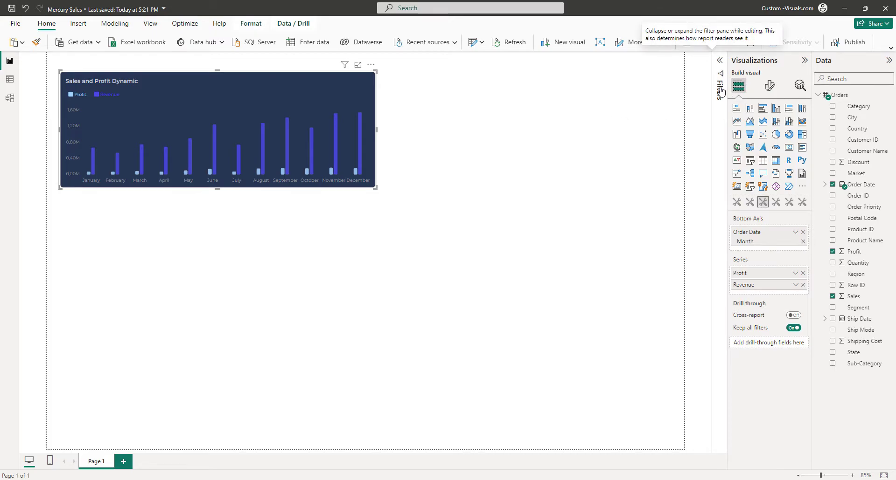
Add the Year level of Order Date to the chart's bottom axis above Month, with the visual's filters shown.
left_click(721, 89)
left_click(671, 116)
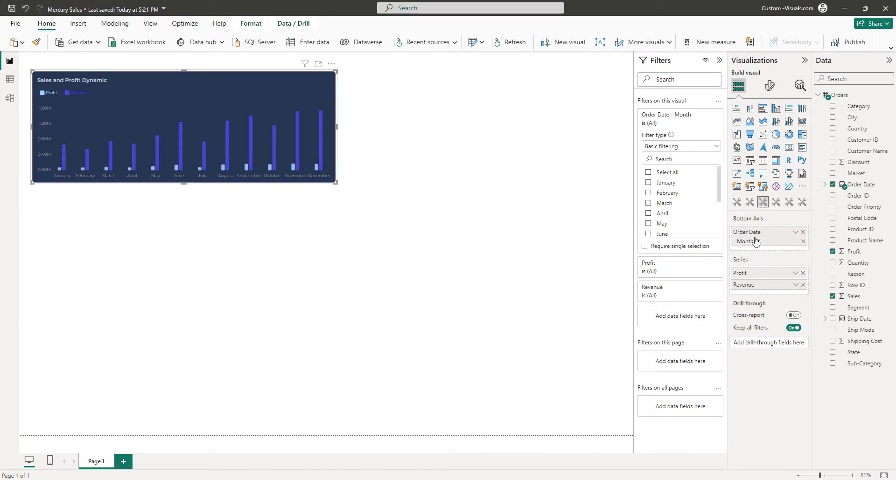
left_click(825, 185)
left_click_drag(867, 207, 788, 240)
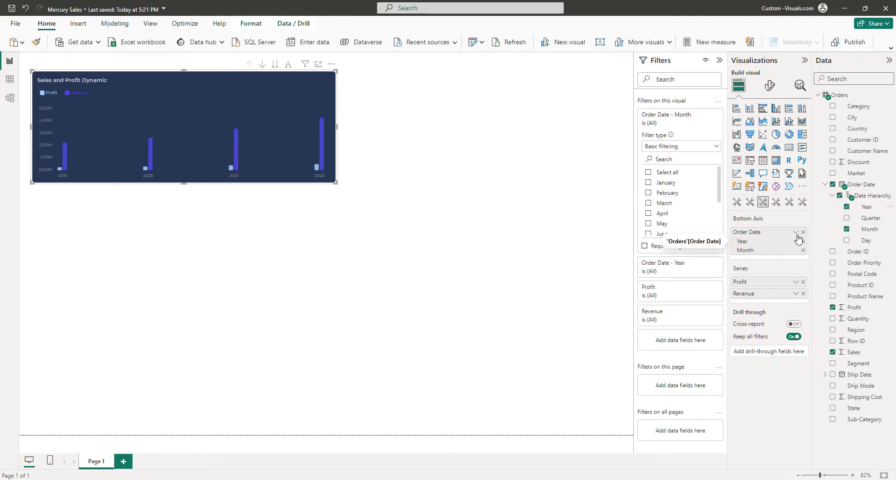
Filter the chart's Order Date year to 2022, drill it down to the month level and collapse the filters.
left_click(699, 117)
left_click(686, 142)
left_click(675, 171)
left_click(663, 195)
left_click(661, 225)
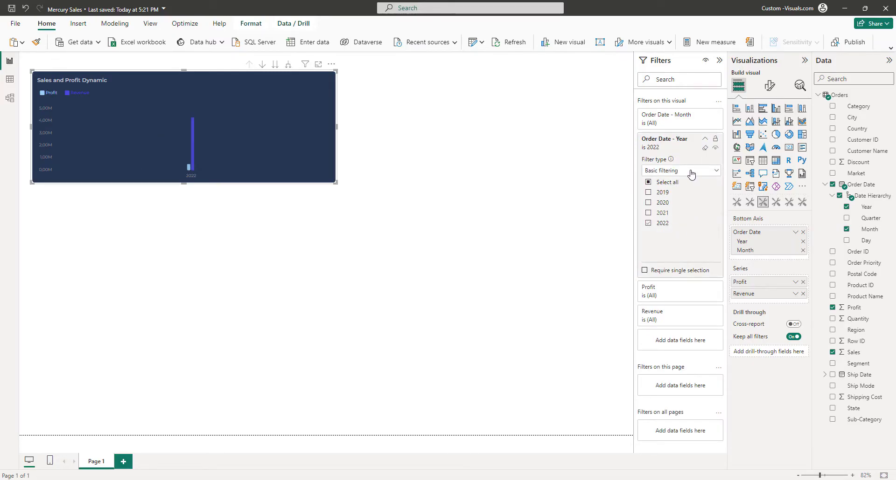
left_click_drag(678, 218, 290, 80)
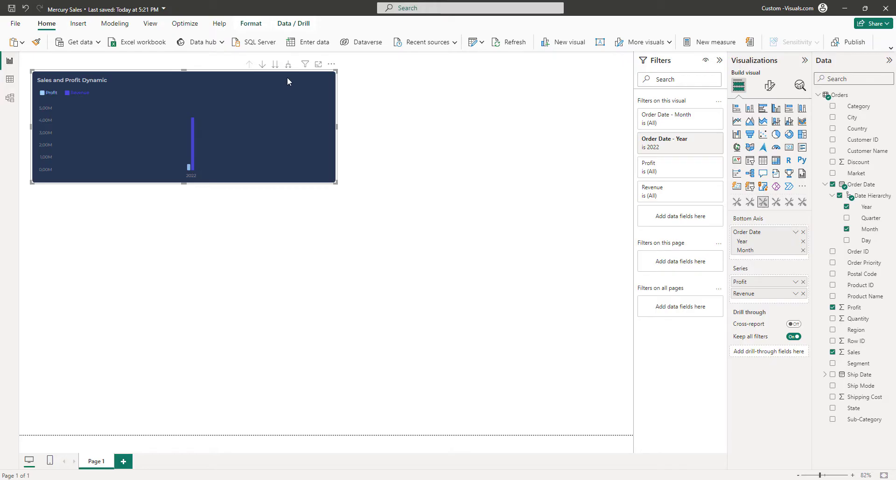
left_click(275, 65)
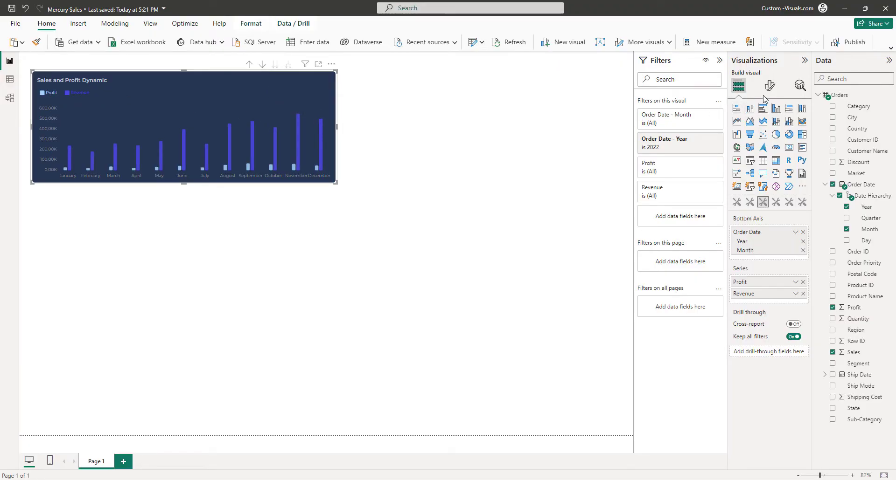
left_click(719, 60)
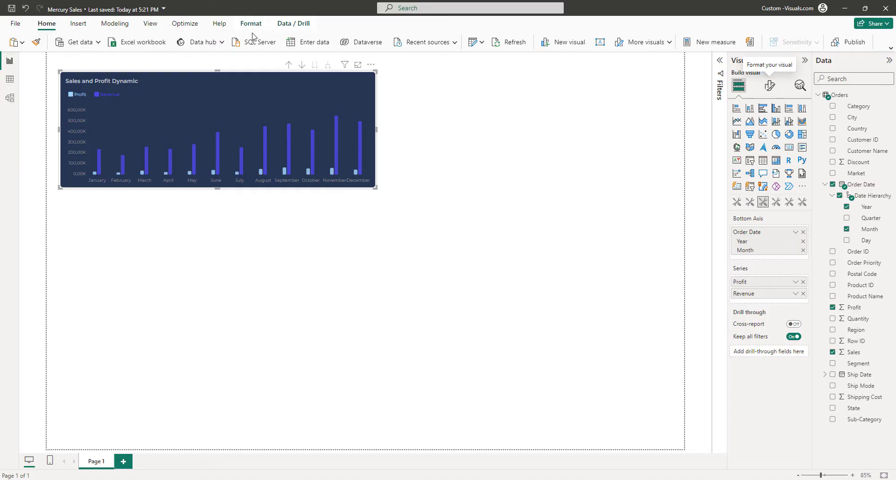
Set the report page view to fit to width.
left_click(147, 24)
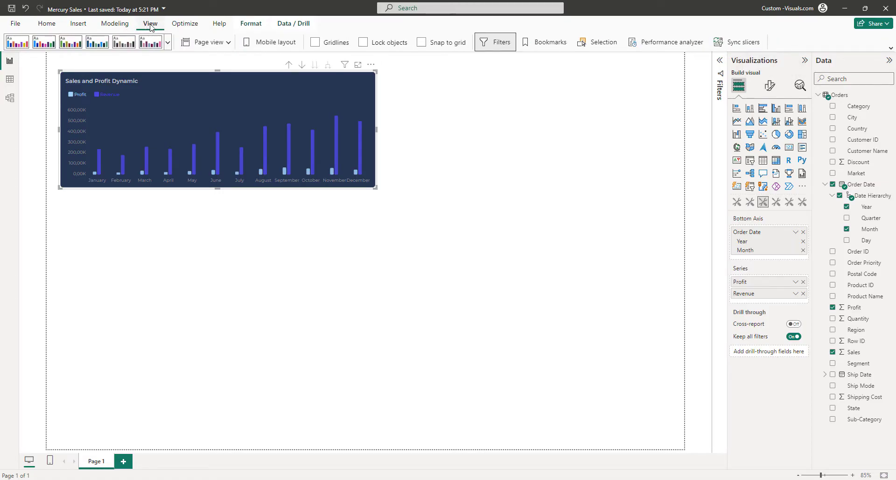
left_click(208, 42)
left_click(212, 78)
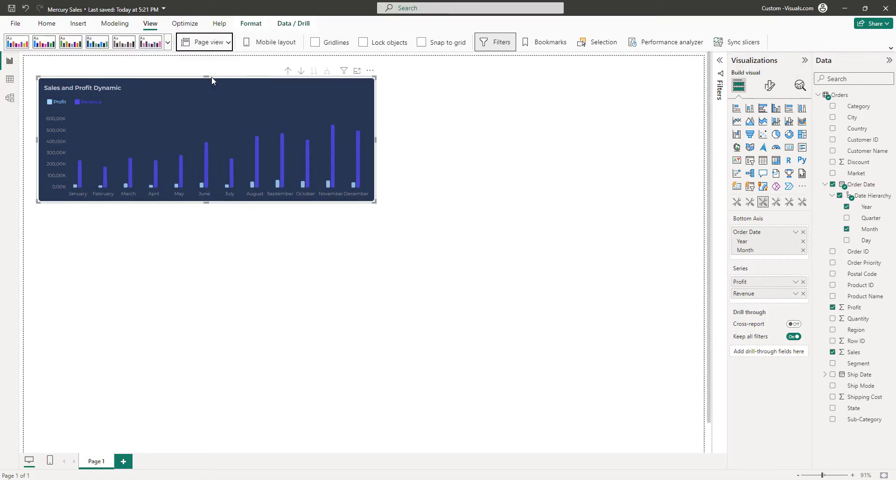
left_click(548, 137)
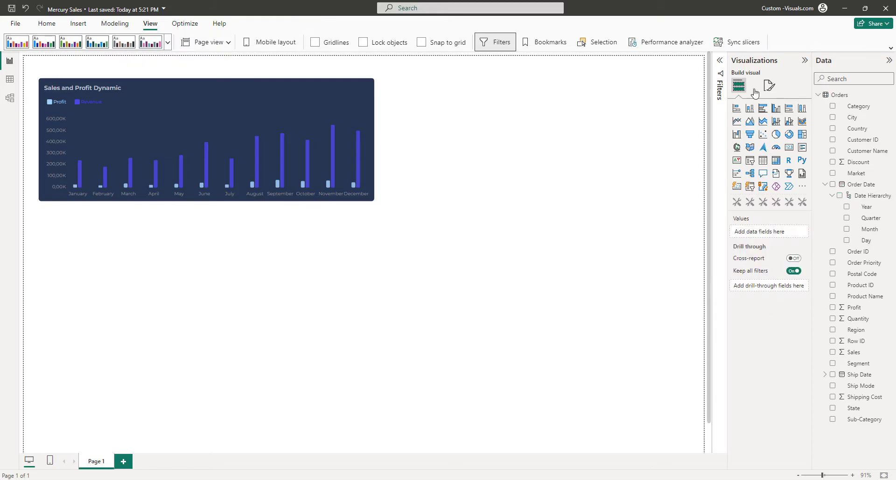
Set the Sales and Profit Dynamic chart's numbers precision to 0.
left_click(347, 100)
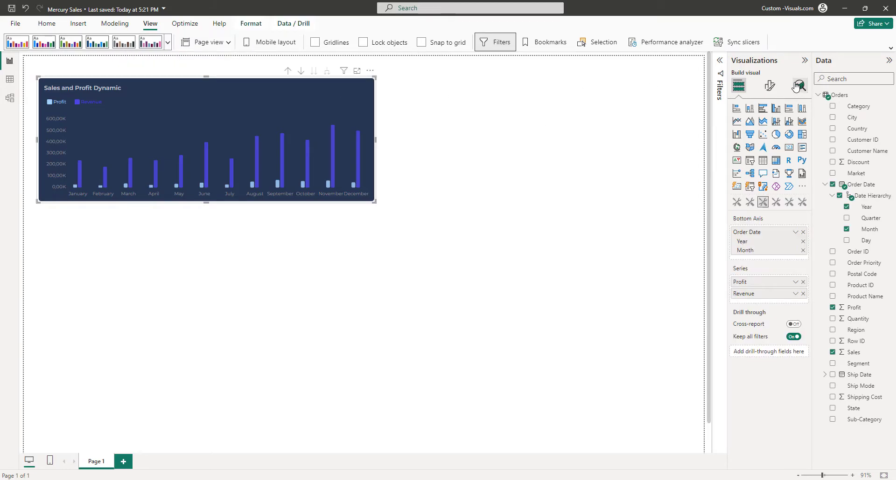
left_click(769, 85)
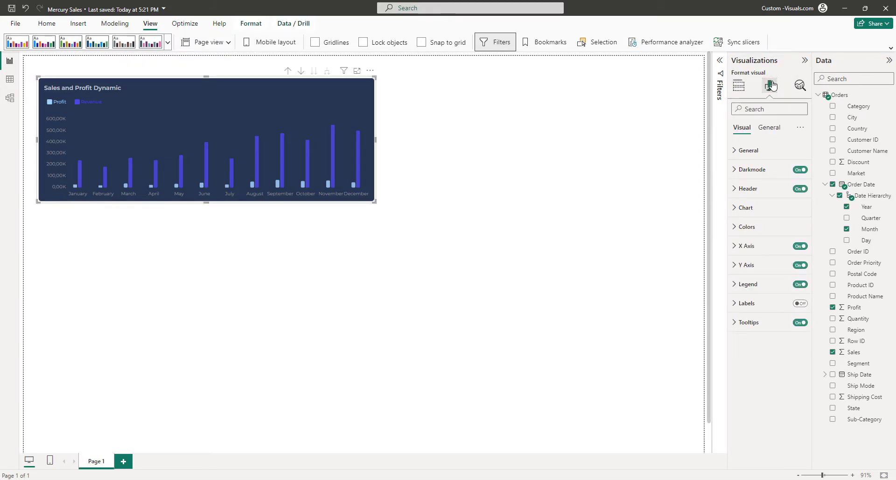
left_click(760, 154)
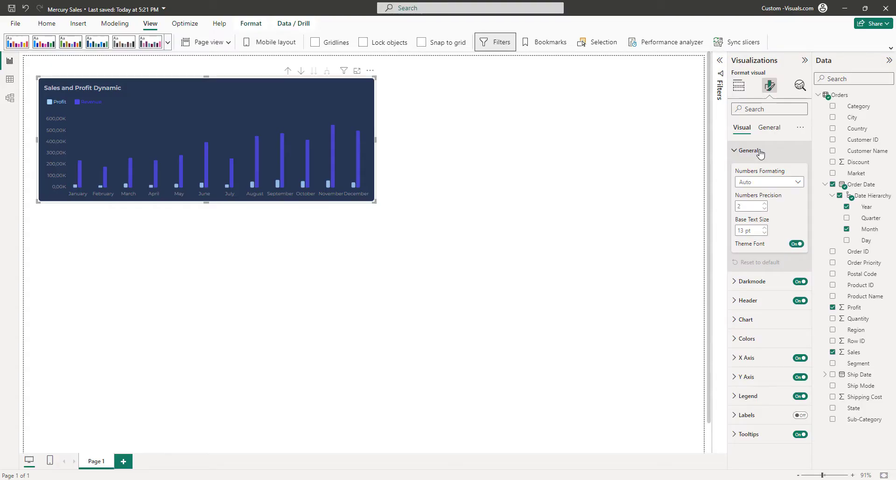
left_click(764, 209)
left_click(764, 209)
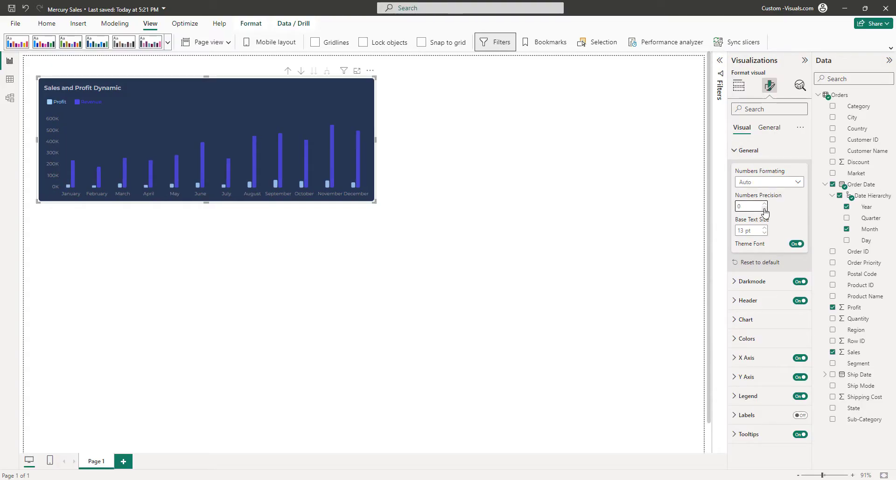
left_click(746, 151)
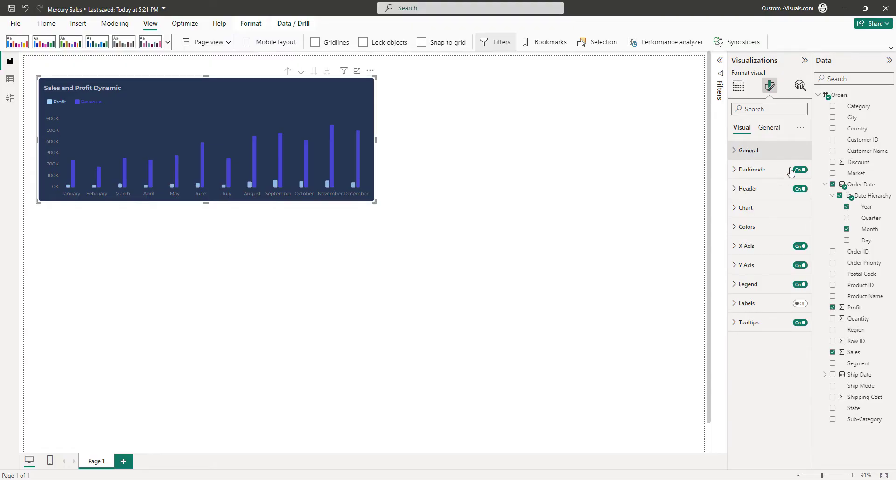
Format the Sales column as dollar currency with 0 decimal places.
left_click(853, 352)
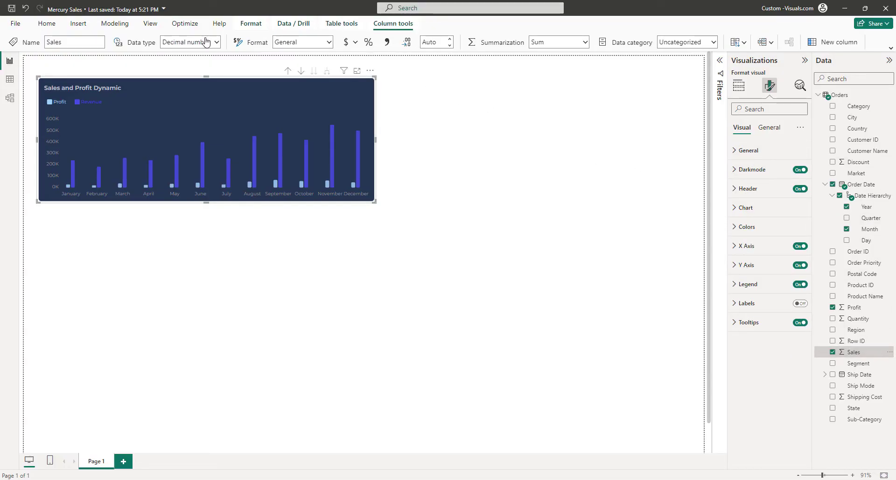
left_click(345, 42)
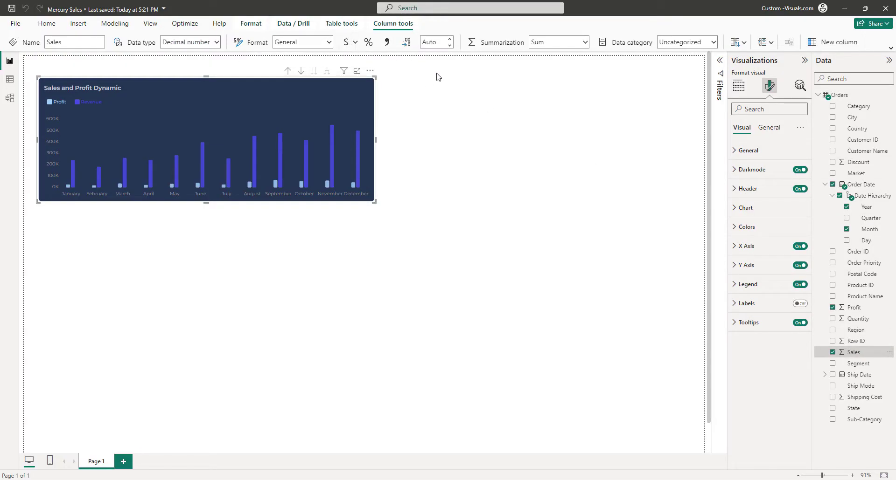
left_click(433, 43)
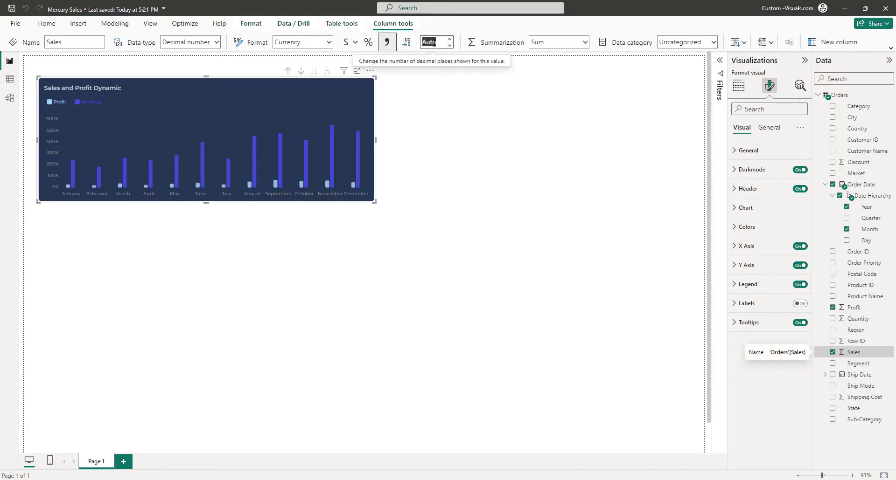
type("0")
Format the Profit column as dollar currency with 0 decimal places.
left_click(860, 310)
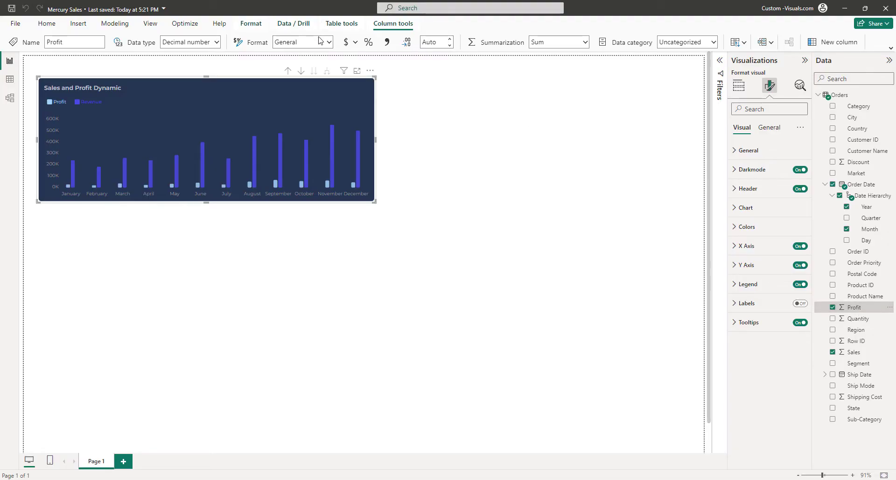
left_click(347, 43)
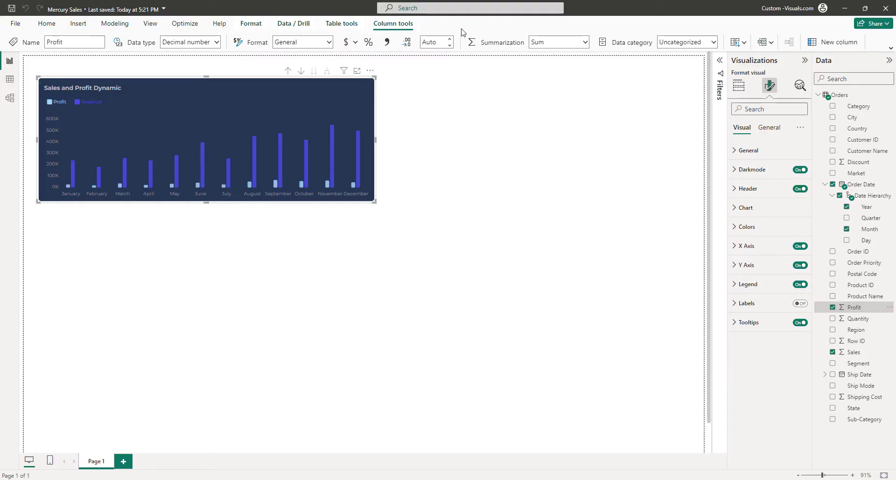
left_click(433, 43)
type("0")
key("Return")
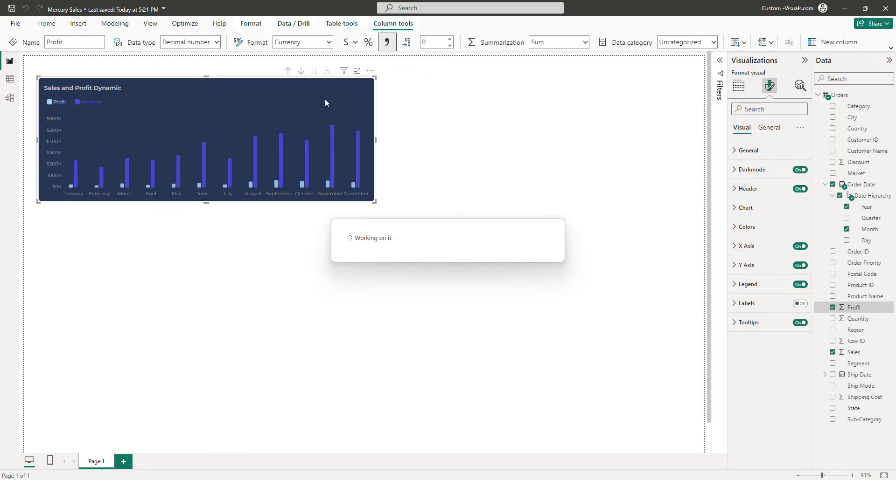
mouse_move(307, 152)
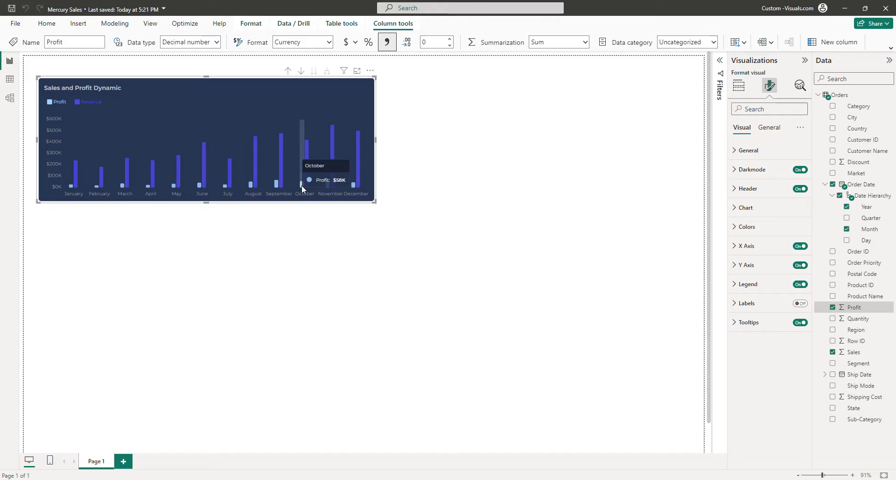
Set the page's canvas background color to #192133 with 0% transparency.
left_click(452, 113)
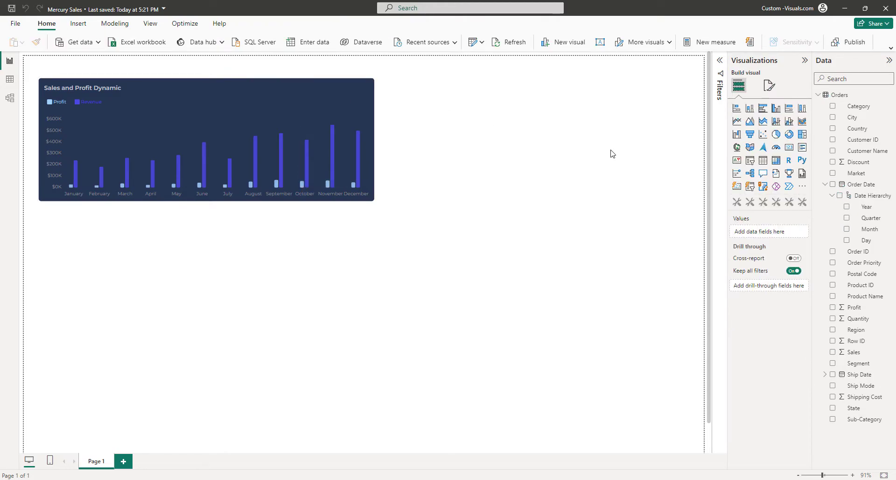
left_click(768, 87)
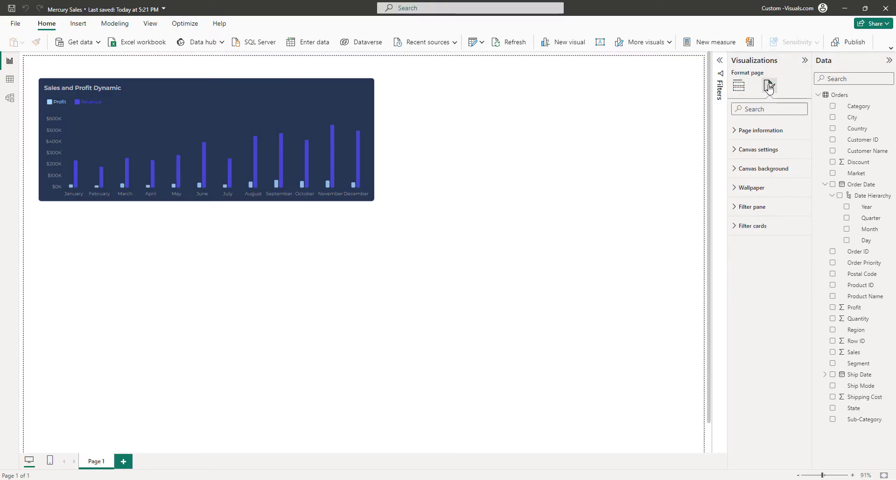
left_click(752, 151)
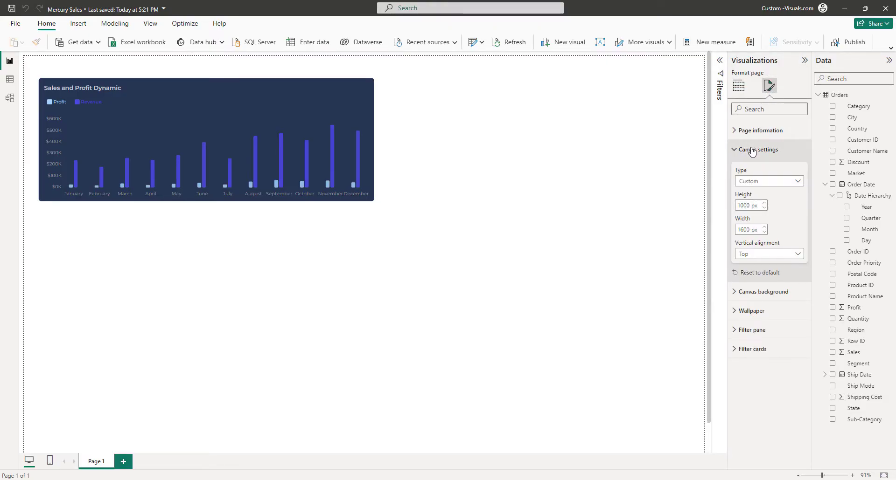
left_click(752, 151)
left_click(749, 168)
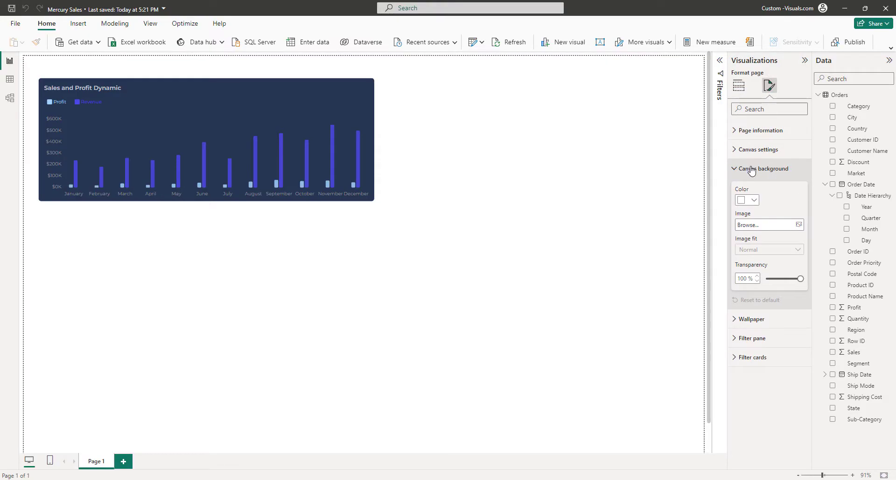
left_click(756, 201)
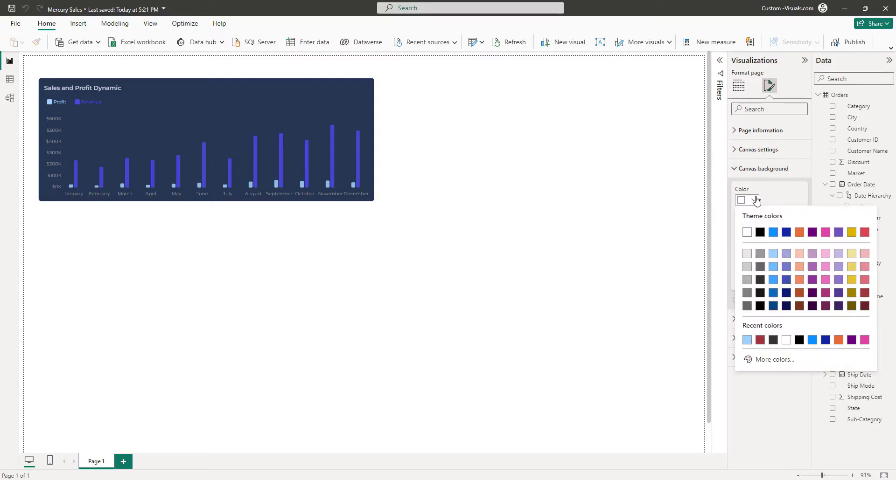
left_click(774, 359)
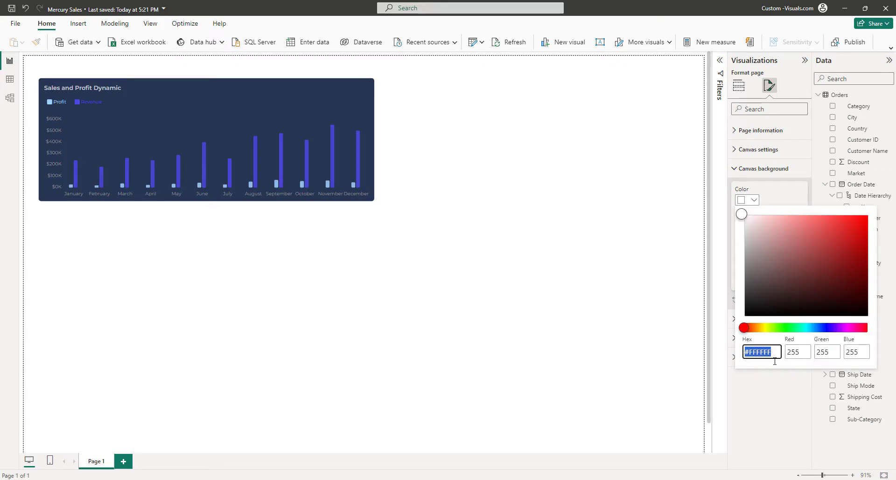
type("#192133")
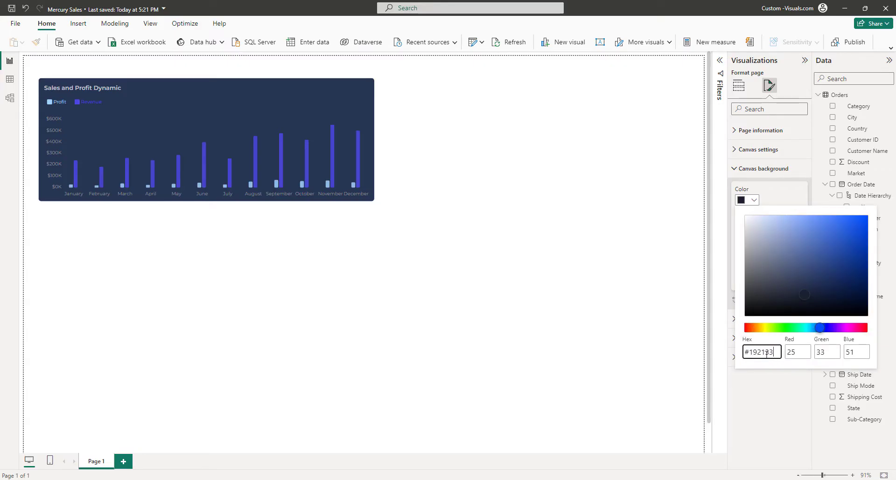
left_click_drag(761, 353, 775, 353)
left_click(759, 351)
left_click(770, 398)
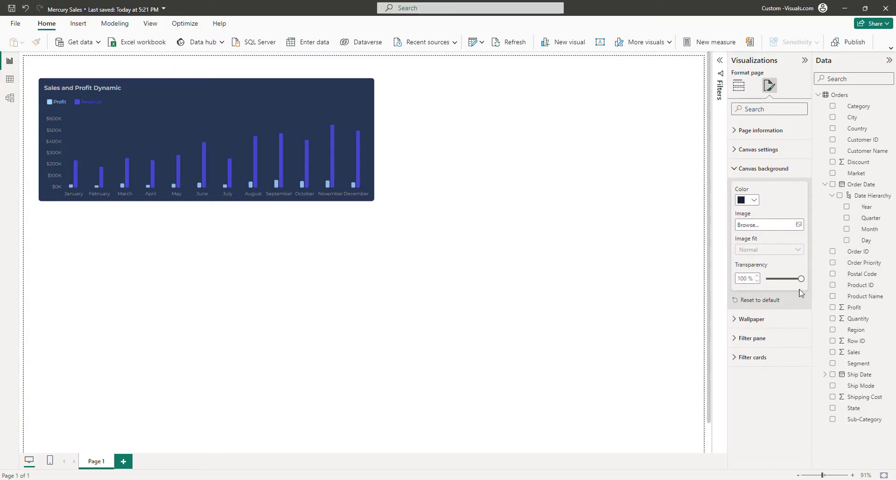
left_click_drag(801, 278, 753, 281)
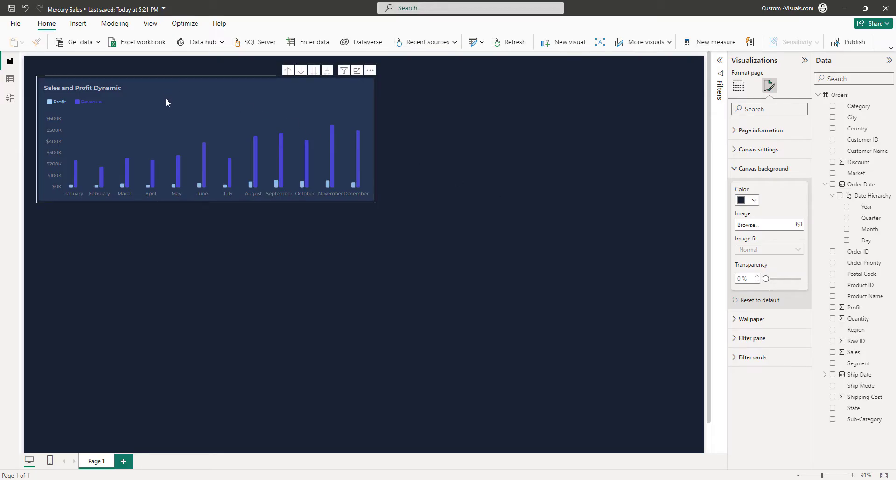
Move the Sales and Profit Dynamic chart down to leave an empty band above it on the page.
left_click_drag(188, 75, 166, 116)
left_click_drag(198, 84, 182, 128)
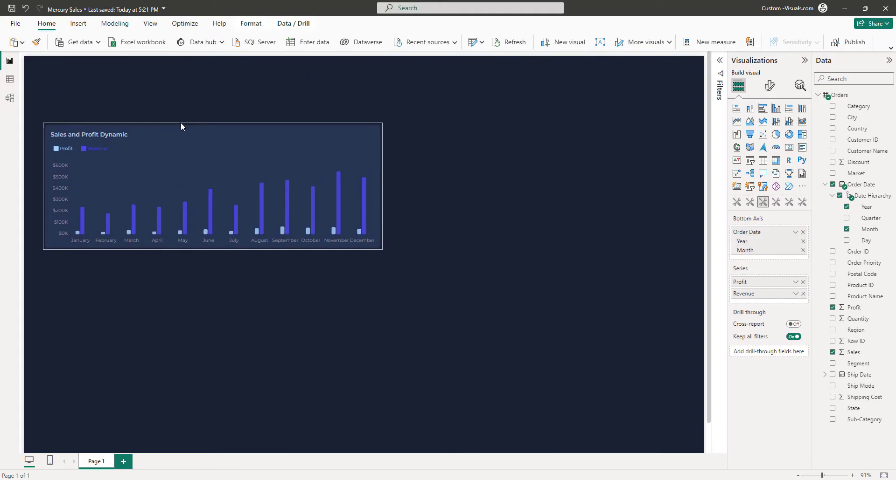
left_click(186, 96)
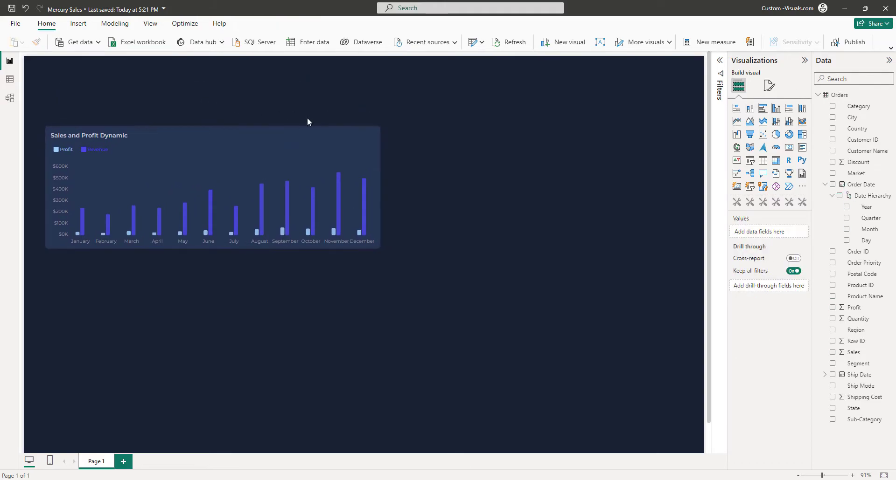
Insert the custom visual with Top, Middle and Bottom Measures fields and shape it into a wide, low strip above the chart.
left_click(736, 202)
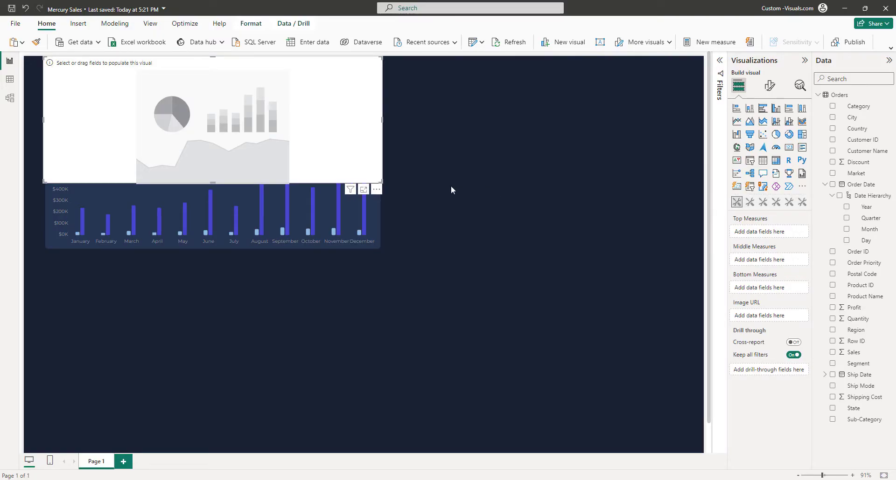
left_click_drag(378, 181, 477, 98)
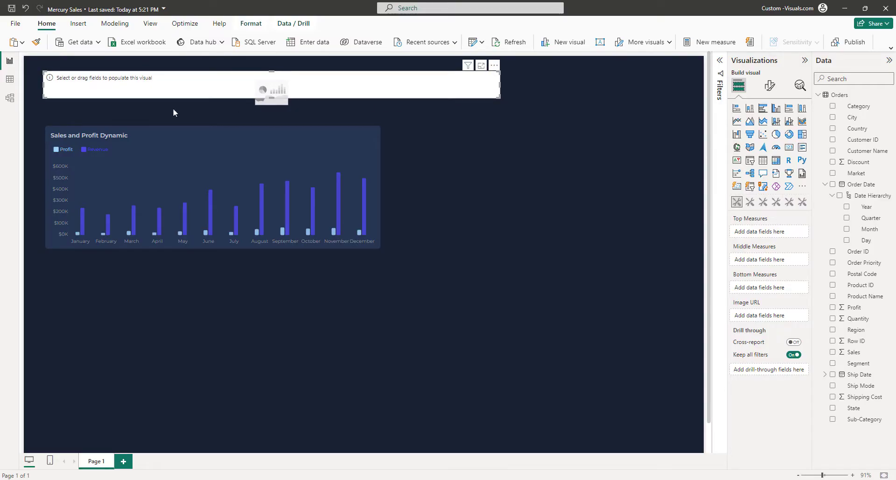
left_click(558, 171)
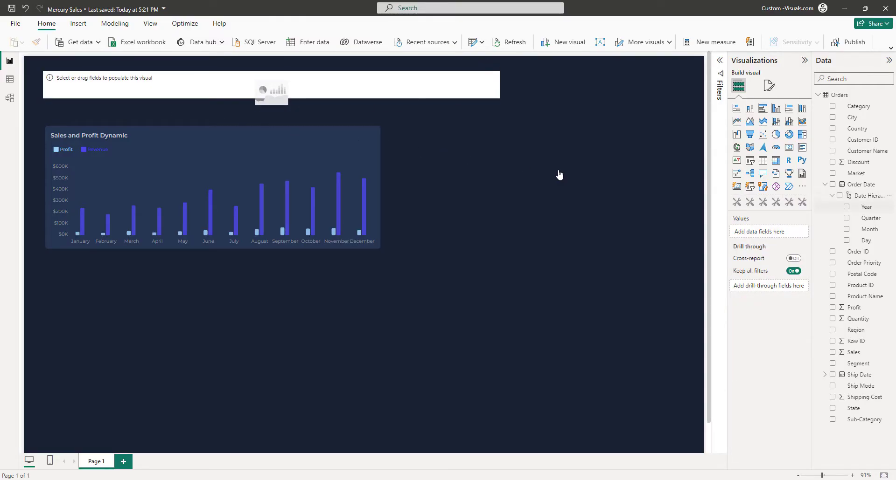
Begin a manually entered data table and name it Sales Dashboard Meta.
left_click(819, 96)
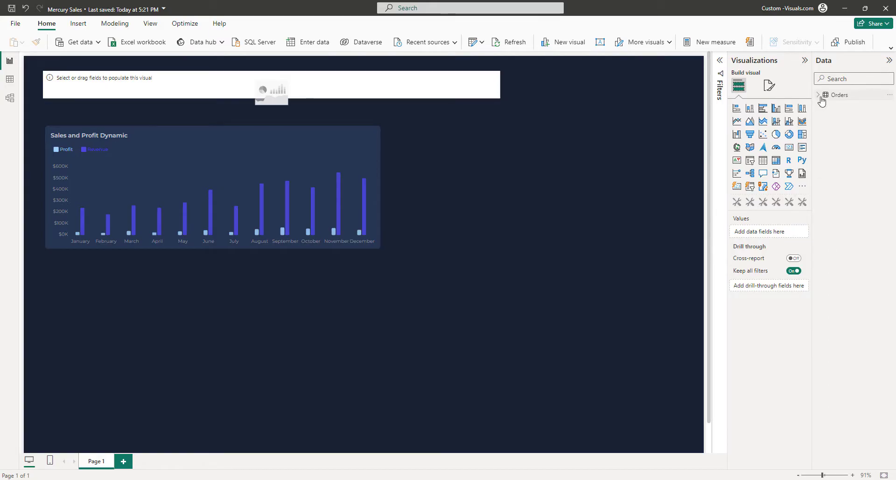
left_click(309, 44)
left_click_drag(307, 357, 174, 348)
type("Sal")
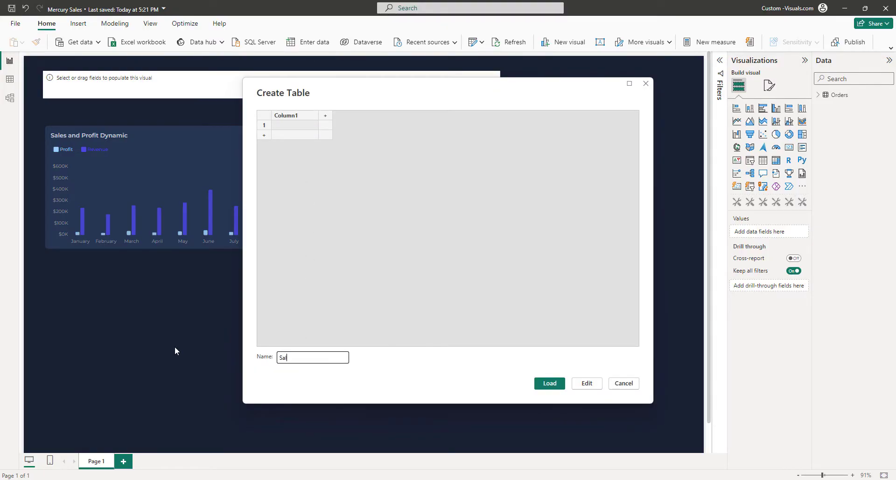
type("es Dashboard Meta")
Name the new table's two columns refresh date and notification.
double_click(293, 117)
type("refresh da")
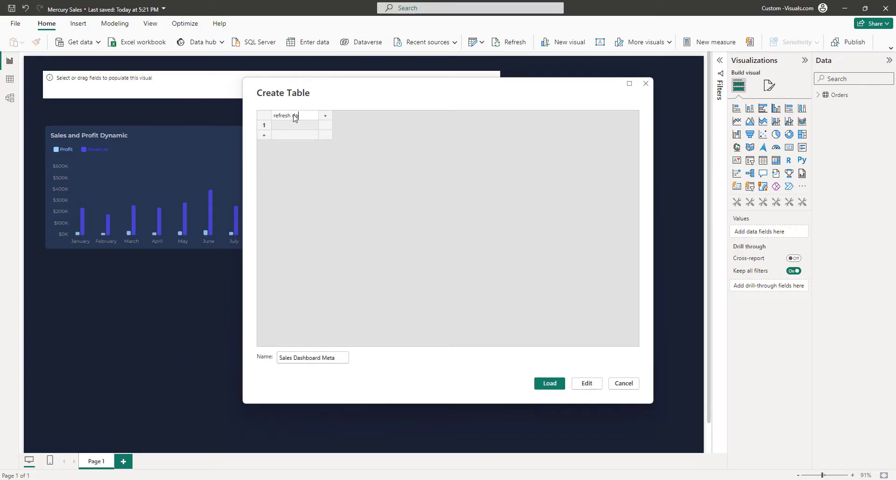
key("Tab")
type("noti")
key("Return")
Fill the first row with 2/9/2024 1:15 PM and 1, widen the refresh date column, and load the table.
type("2/9/2024 1:15 ...")
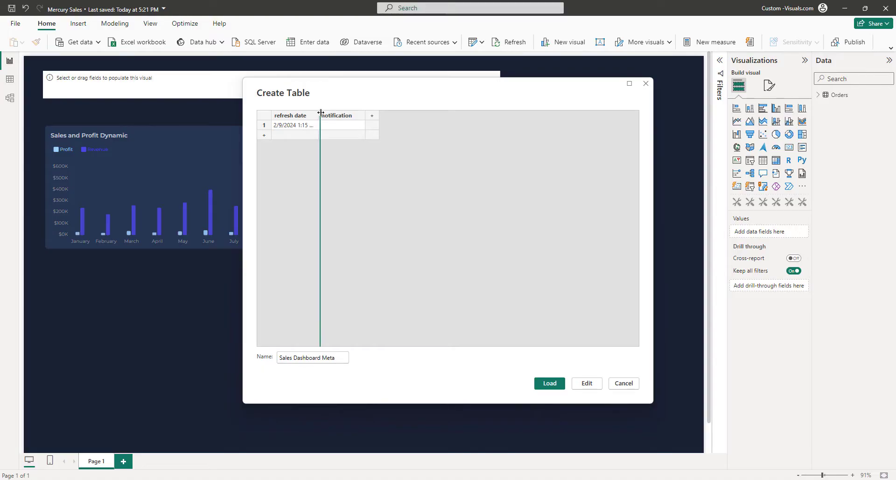
left_click_drag(320, 113, 347, 113)
key("Tab")
type("1")
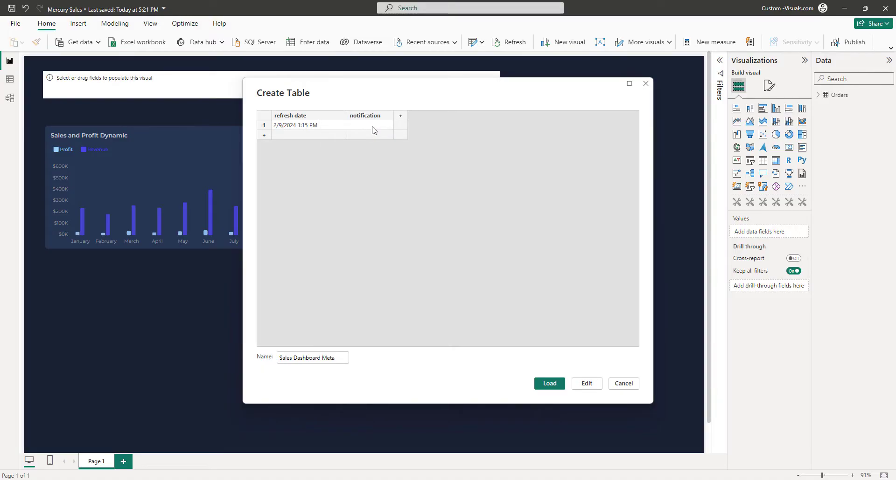
left_click(549, 384)
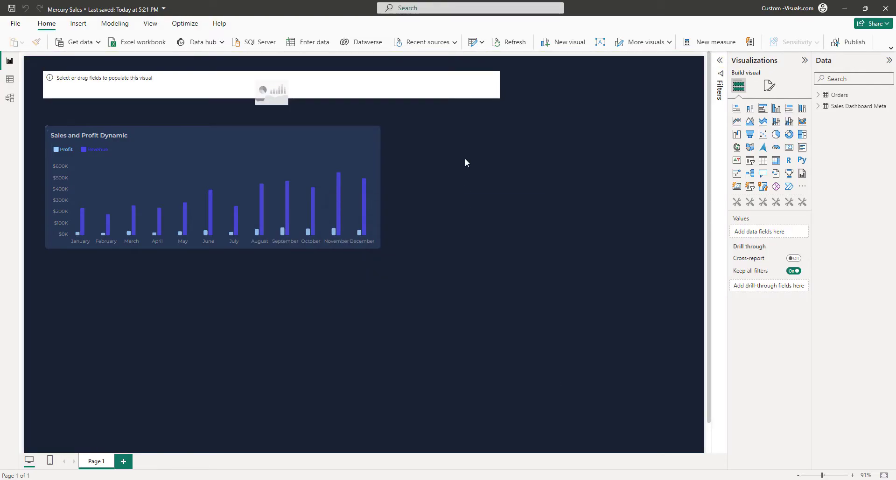
Create a measure in Sales Dashboard Meta: Sales Title = "icon:chart-pie|size:s|text:Sales Analytics Dashboard".
left_click(850, 107)
left_click(850, 106)
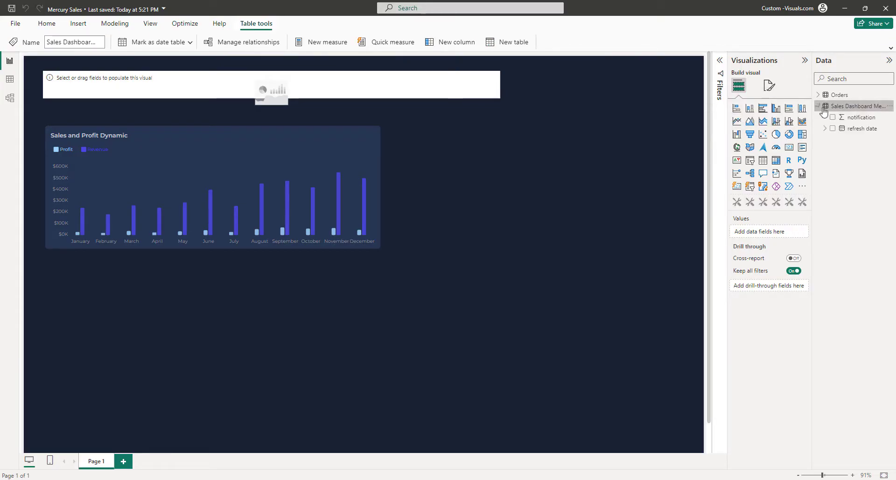
left_click(859, 133)
right_click(857, 132)
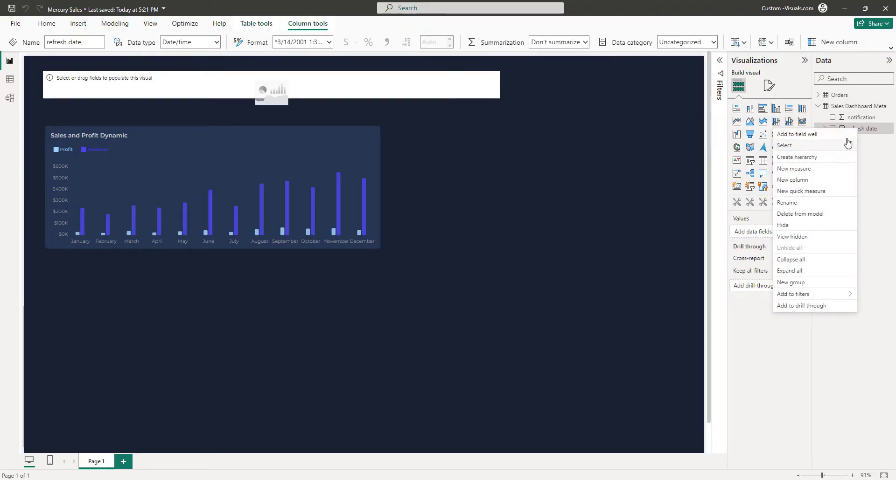
left_click(819, 170)
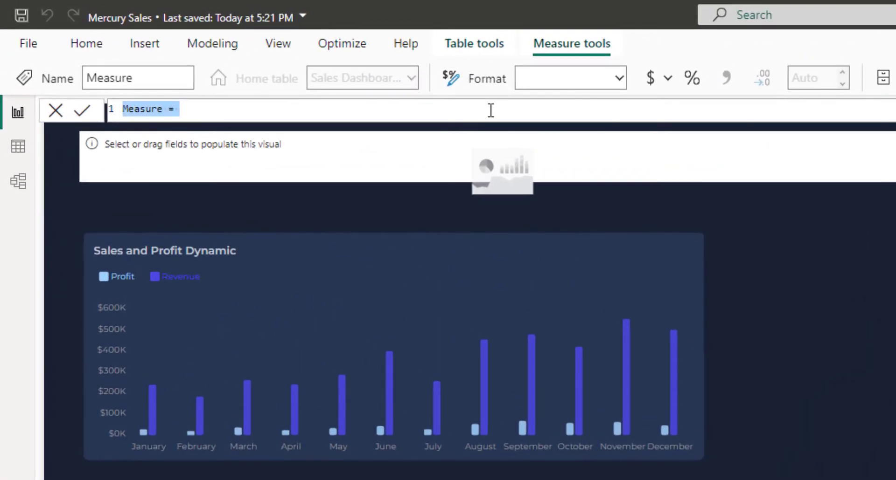
type("Sales Title =")
key("shift+Return")
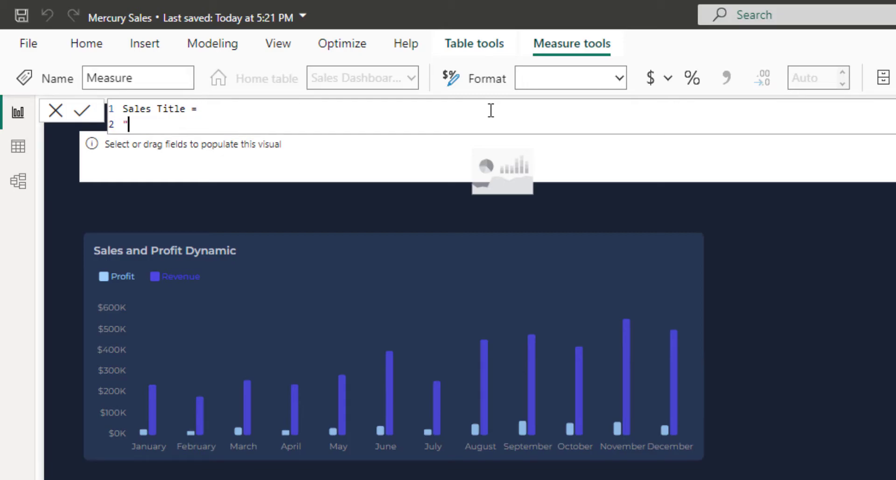
type("\"icon:chart-pie|size:s|text:")
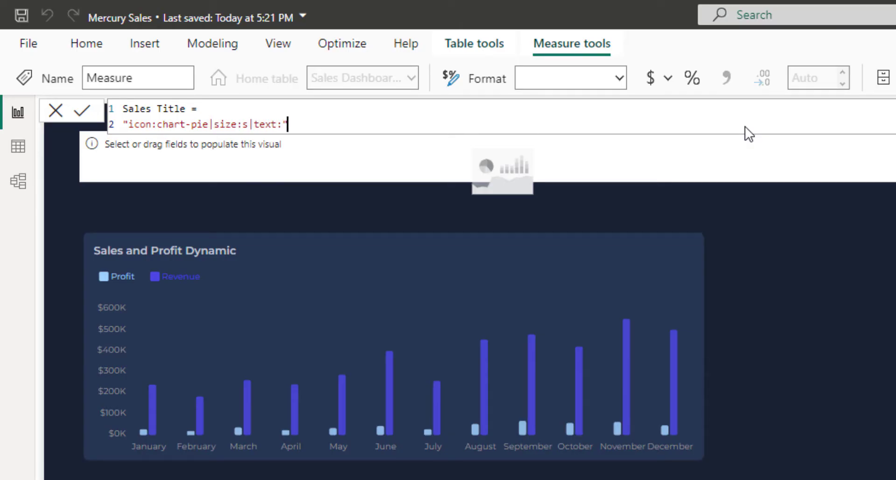
type("ales Analytics Dashboard")
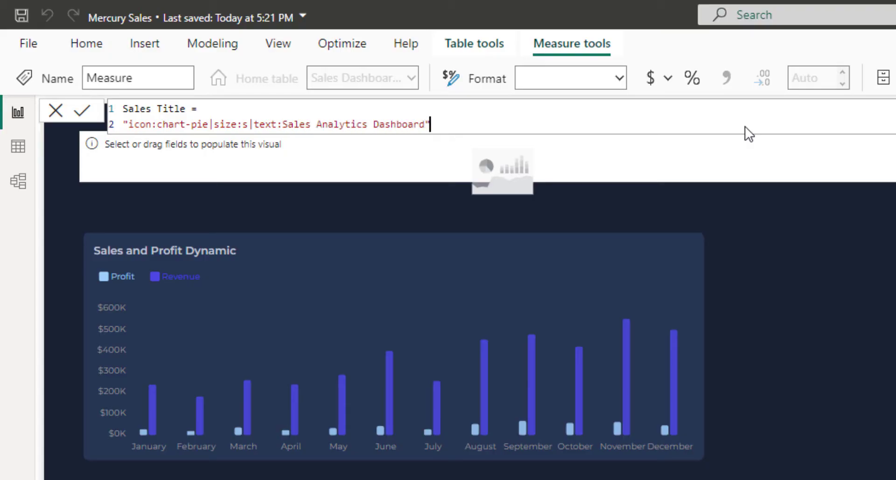
key("Return")
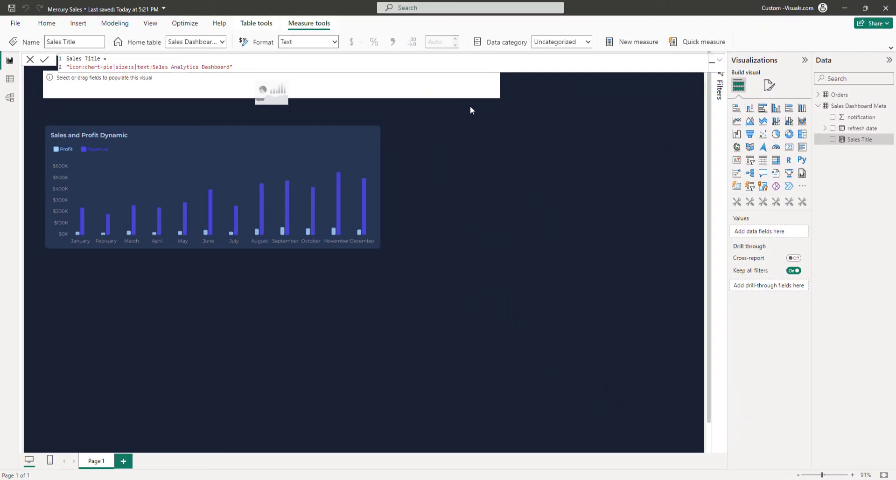
left_click(868, 195)
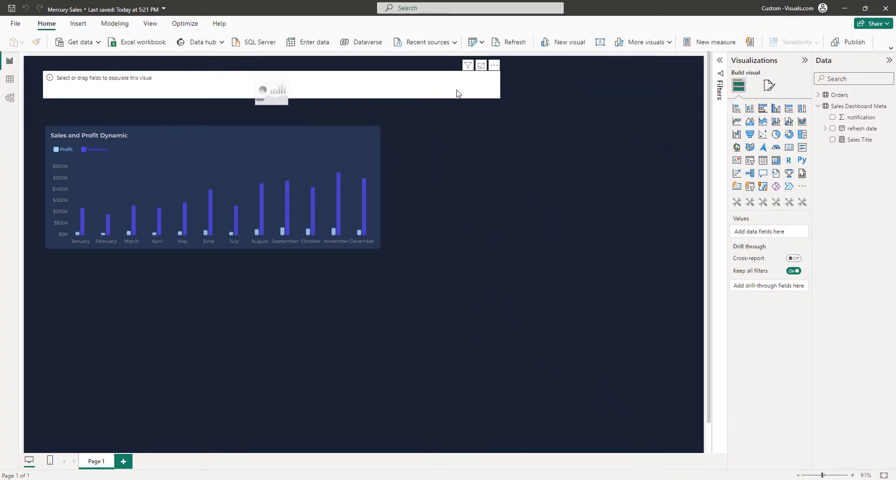
Assign the Sales Title measure to the empty strip visual's Top Measures and enlarge the visual slightly.
left_click(457, 94)
left_click_drag(856, 143, 767, 232)
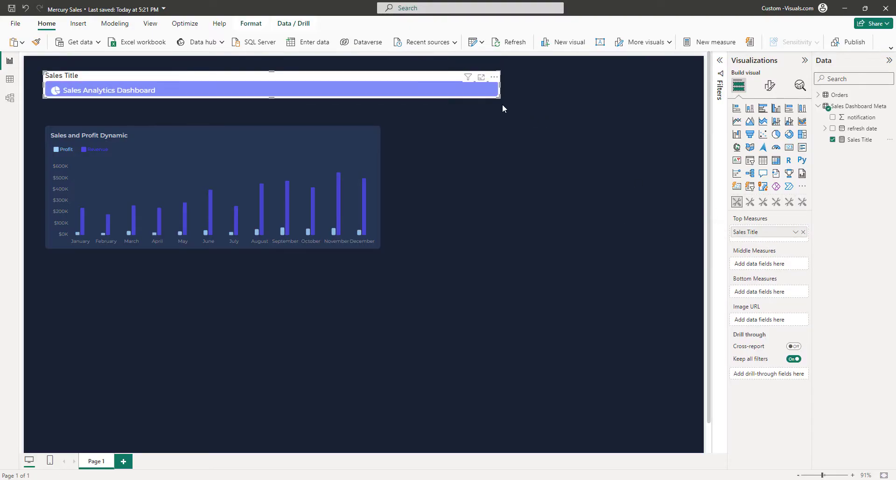
left_click_drag(497, 98, 526, 107)
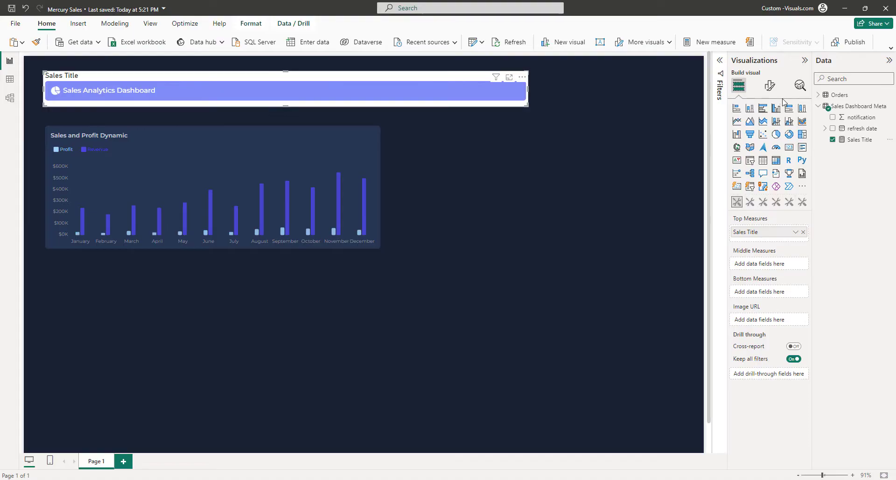
Turn off the title, header icons and background effect of the Sales Analytics Dashboard visual.
left_click(770, 90)
left_click(768, 127)
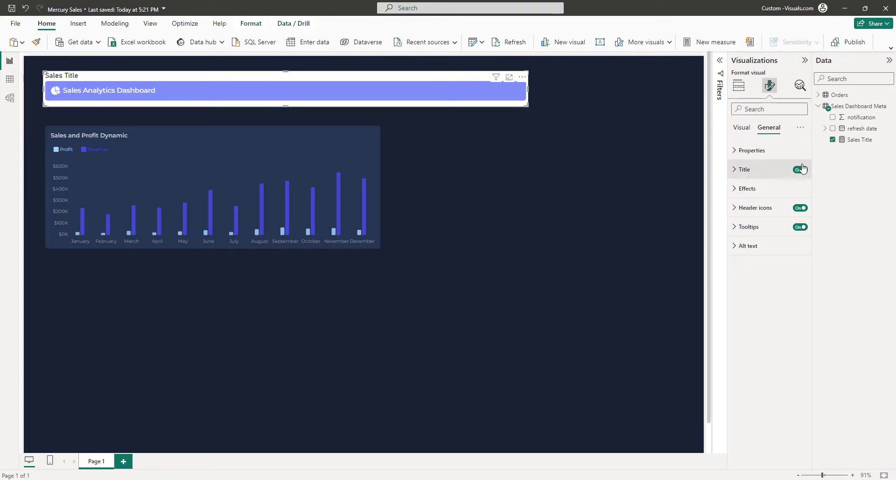
left_click(799, 170)
left_click(799, 208)
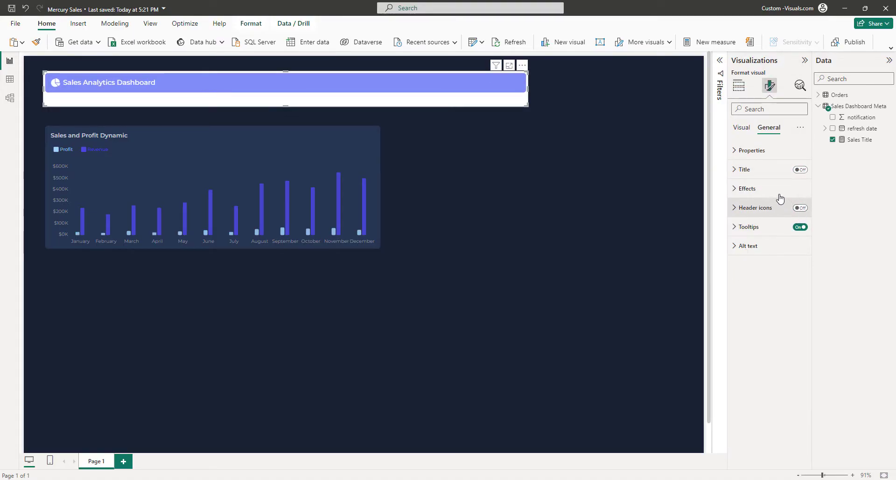
left_click(736, 189)
left_click(798, 208)
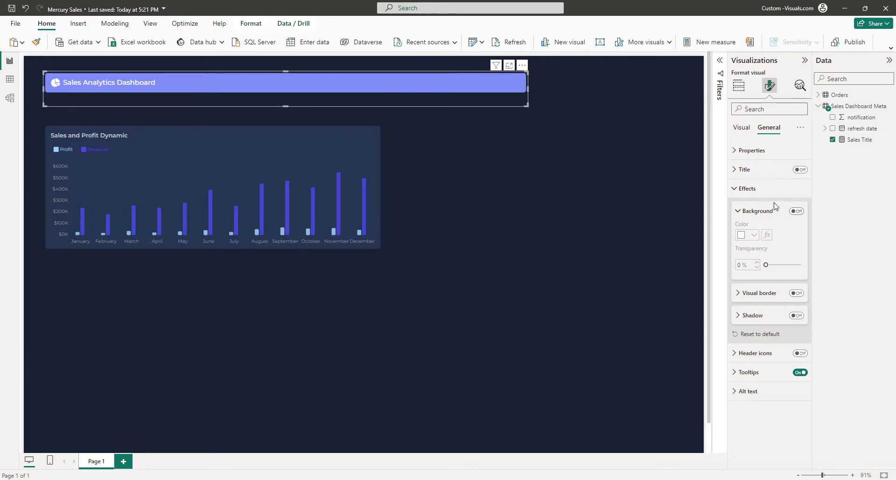
left_click(736, 189)
Move the Sales Analytics Dashboard visual to the page's upper edge and stretch it across nearly the full page width.
mouse_move(466, 72)
left_mouse_down()
mouse_move(461, 66)
mouse_move(472, 62)
left_mouse_up()
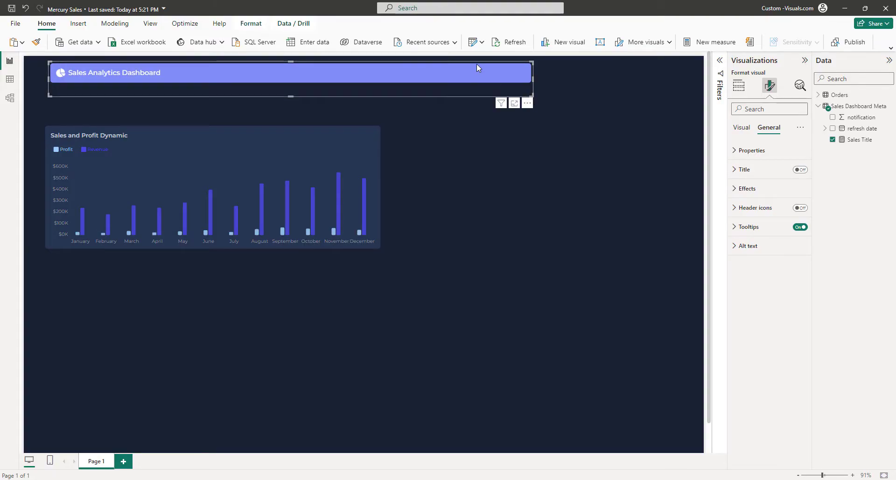
left_click_drag(532, 96, 622, 90)
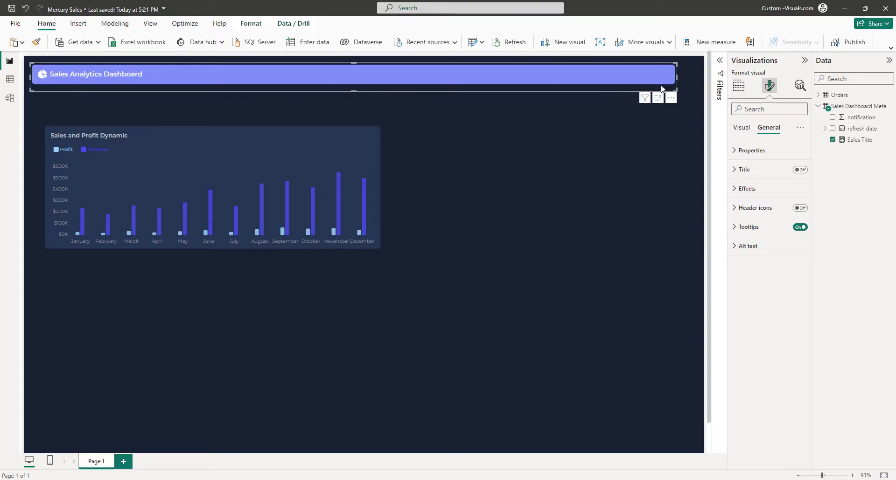
left_click_drag(676, 77, 699, 74)
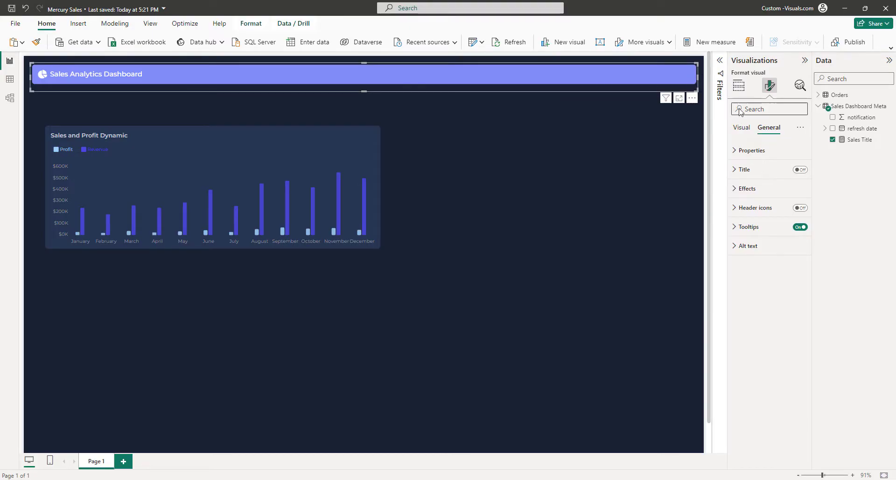
Set the header visual's base text size to 15 pt and make the visual slightly taller.
left_click(738, 85)
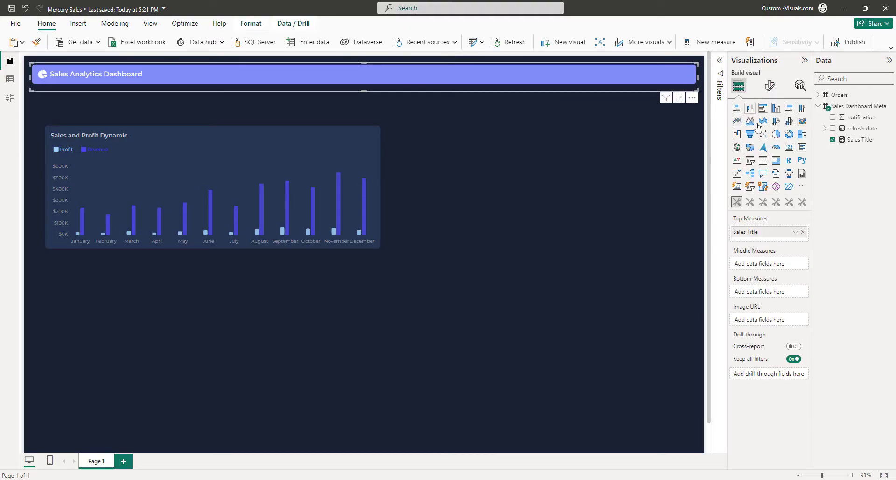
left_click(770, 86)
left_click(743, 170)
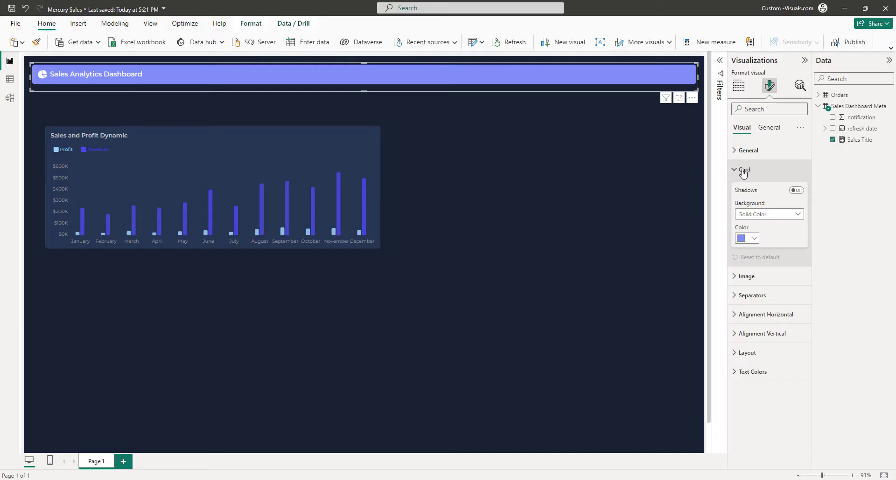
left_click(749, 151)
left_click(763, 180)
left_click(764, 181)
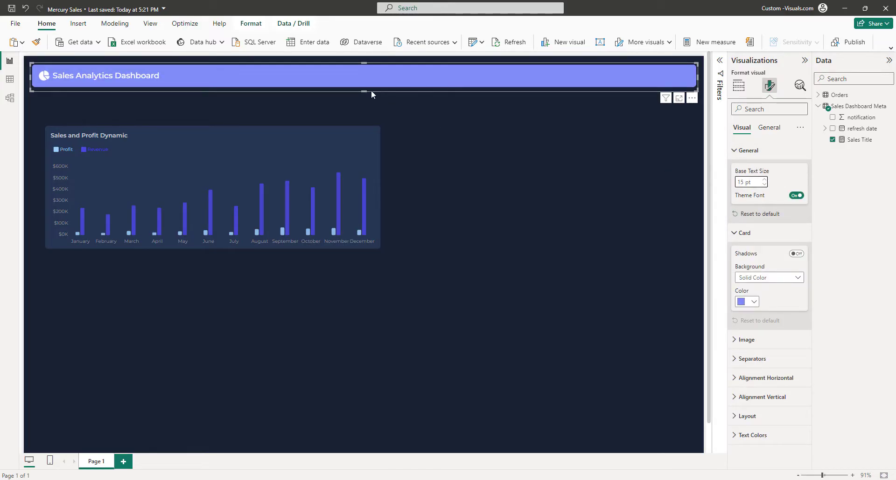
left_click_drag(364, 91, 366, 96)
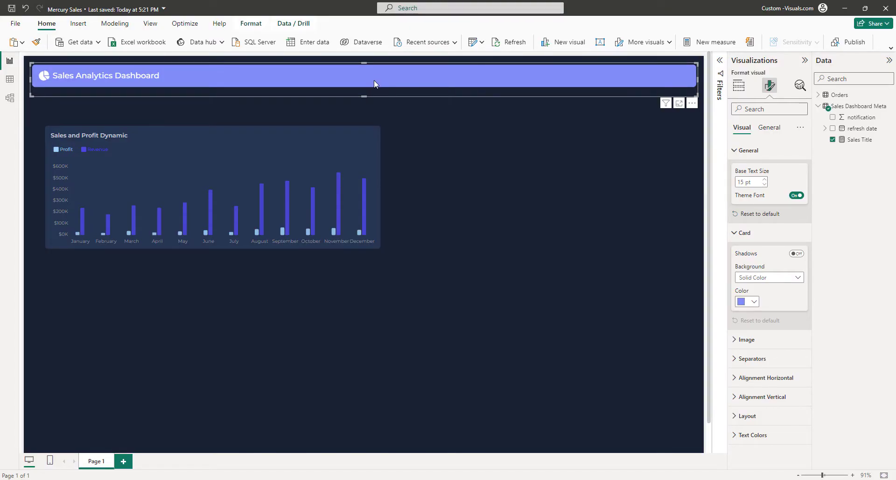
Change the header card's background to a gradient starting from color #313E58.
left_click(763, 278)
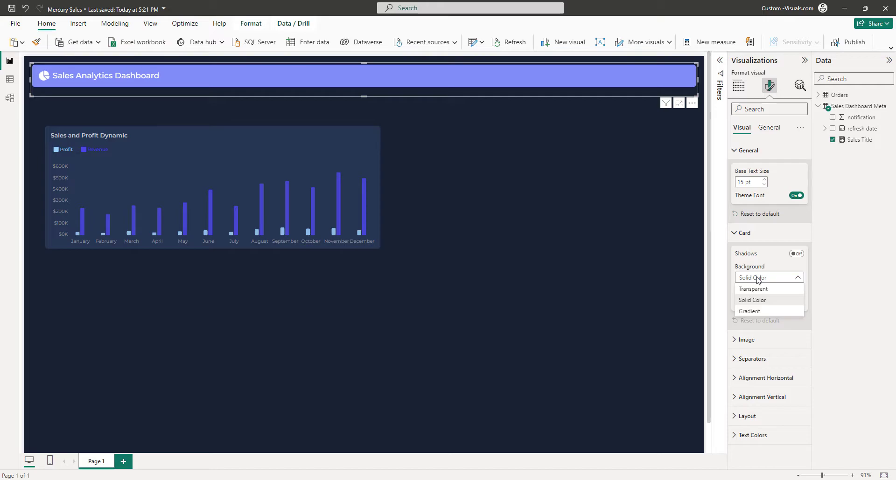
left_click(754, 312)
left_click(752, 303)
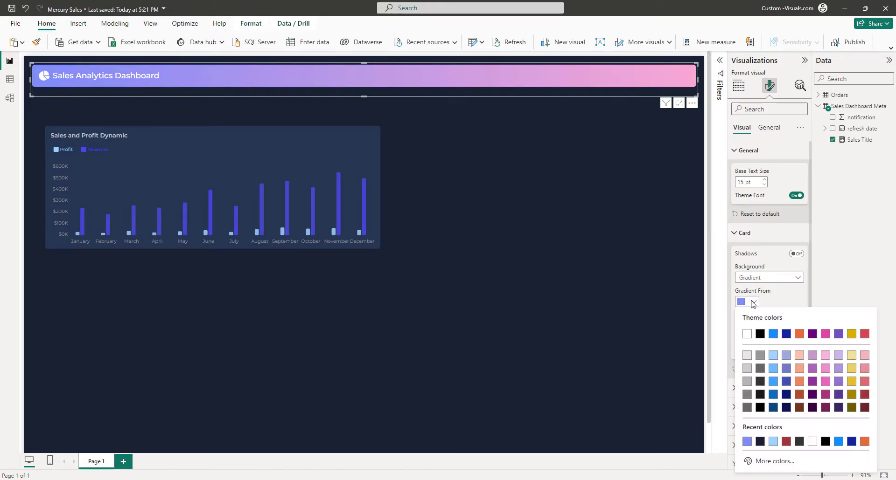
left_click(766, 462)
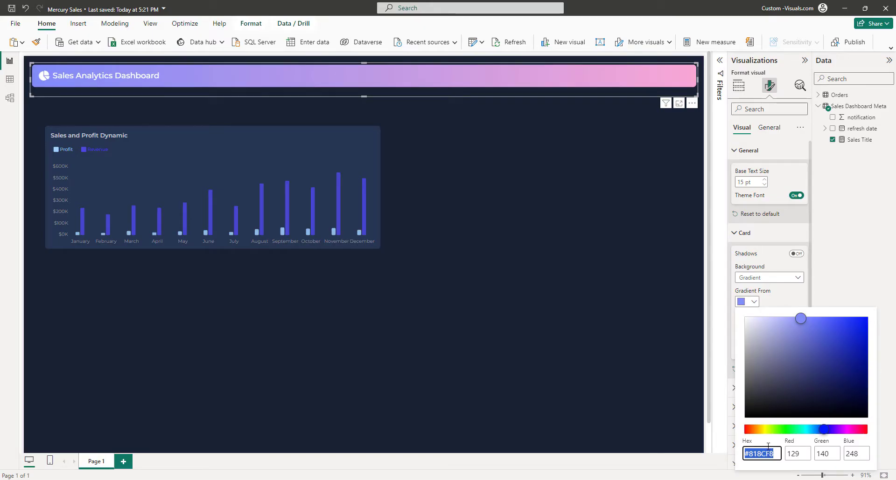
type("#313E58")
key("Return")
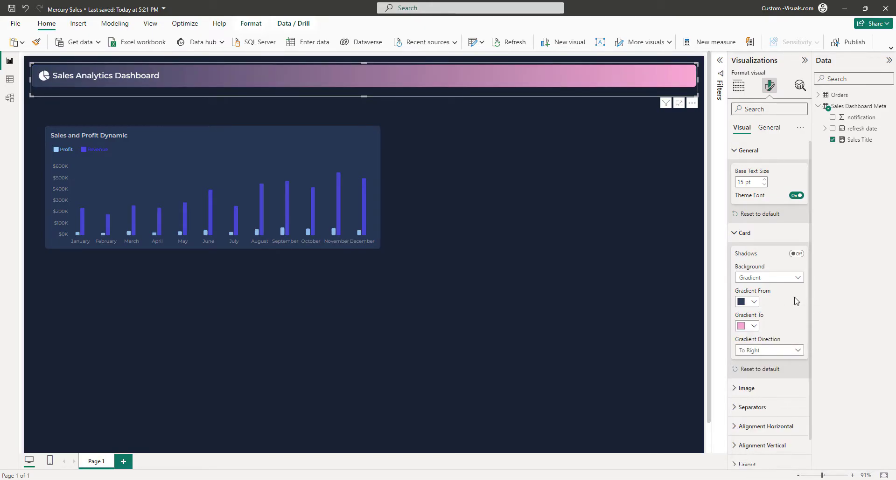
Set the header card's gradient end color to #3D4960 and its gradient direction to To Top Left.
left_click(749, 326)
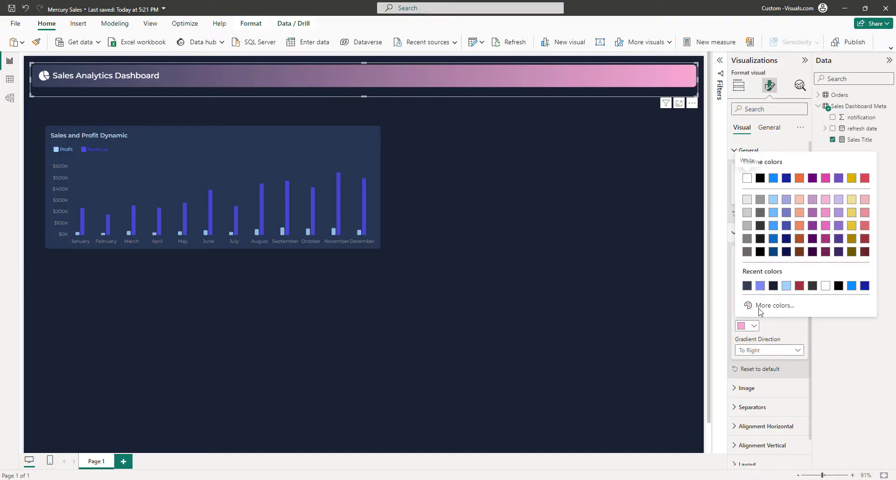
left_click(762, 305)
type("#3D4960")
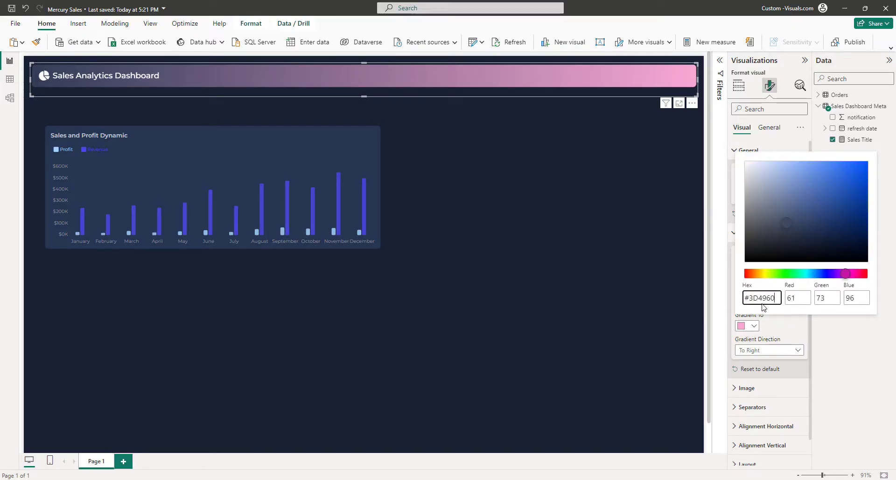
left_click(773, 351)
left_click(769, 354)
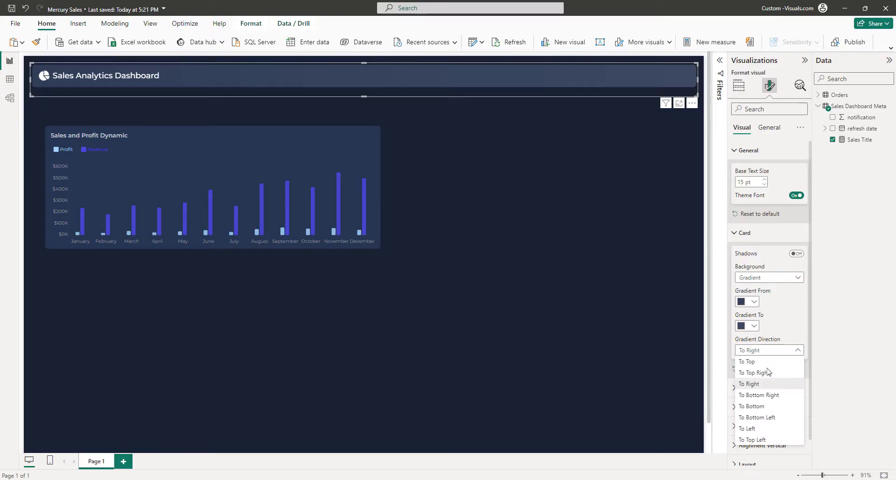
left_click(759, 440)
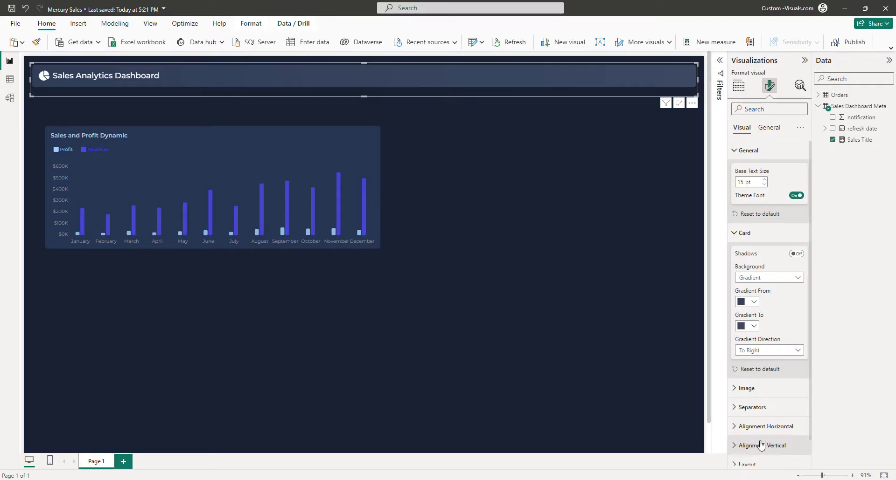
left_click(492, 146)
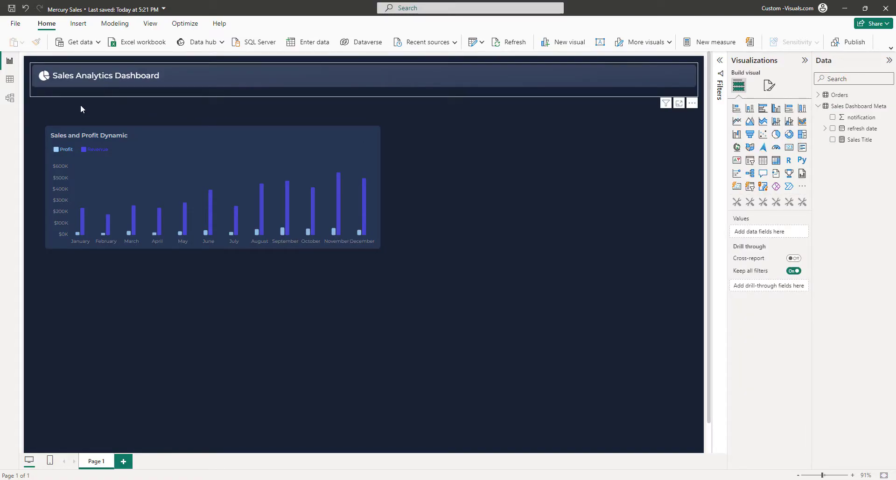
Reduce the height of the Sales Analytics Dashboard header visual slightly from its lower edge.
left_click(313, 86)
left_click_drag(363, 95, 362, 91)
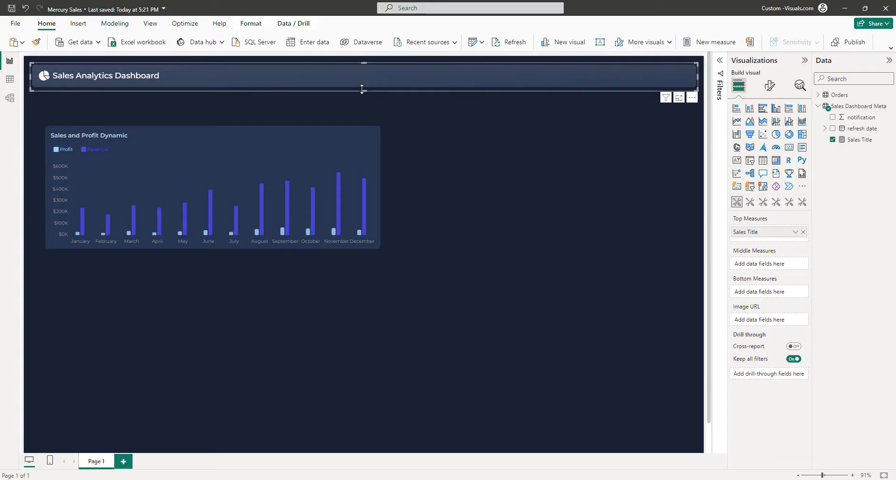
left_click(342, 102)
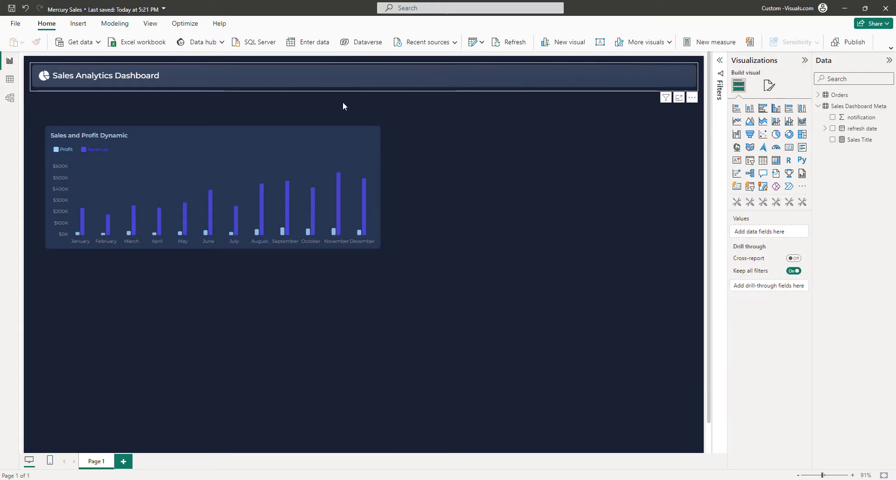
Start a new measure named Sales Alert in the Sales Dashboard Meta table.
left_click(621, 68)
right_click(860, 149)
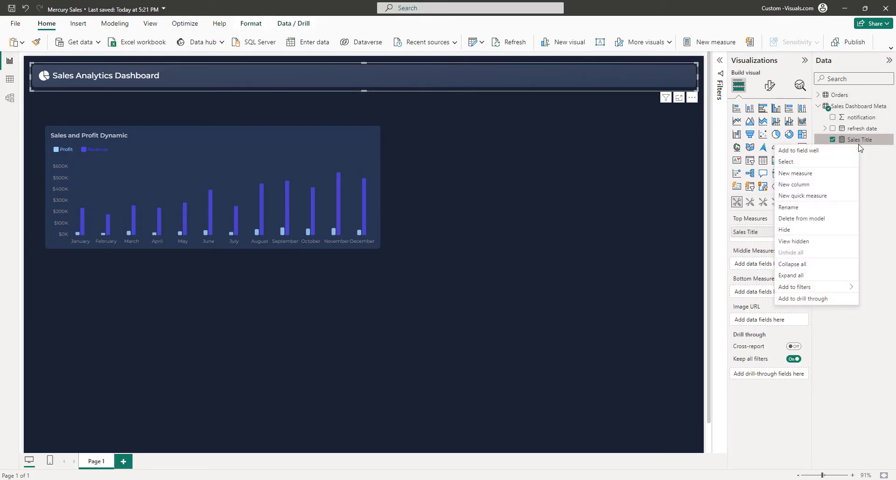
left_click(825, 179)
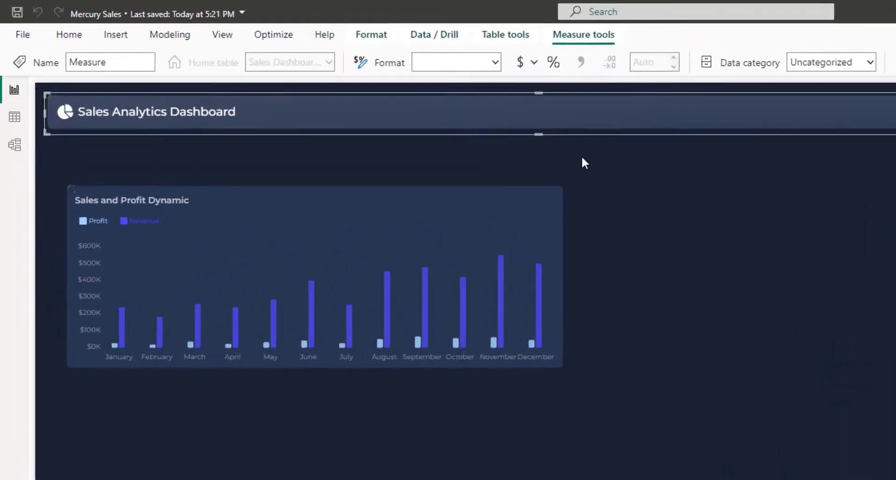
type("Sales Aler")
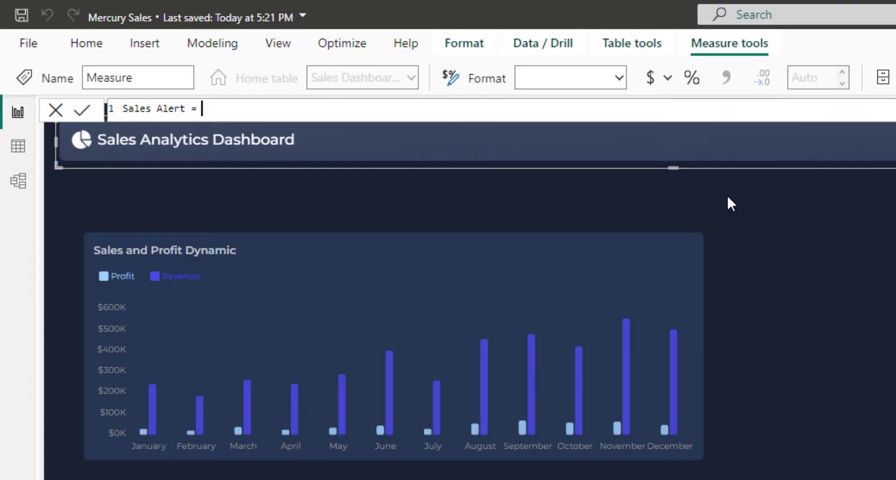
type("t =")
key("shift+Return")
Define Sales Alert to return "icon:bell|icon-color:orange|size:xs" when the sum of notification exceeds 0, otherwise blank().
type("if(SUM")
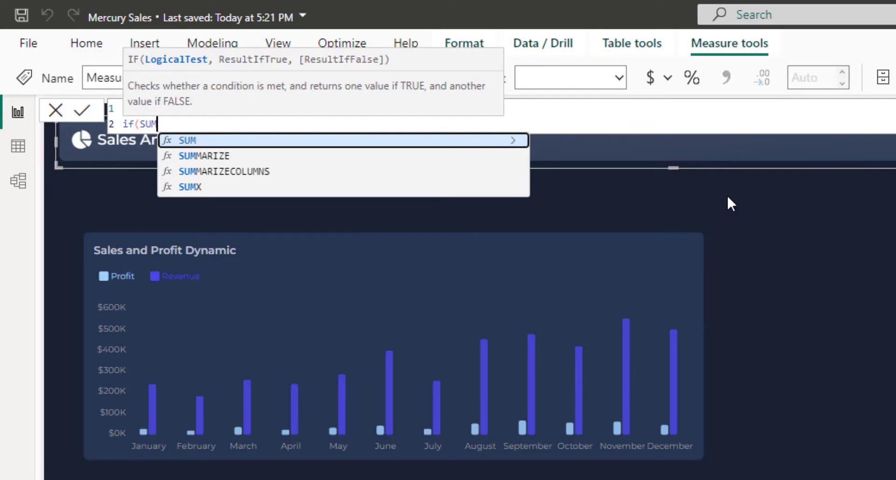
type("('")
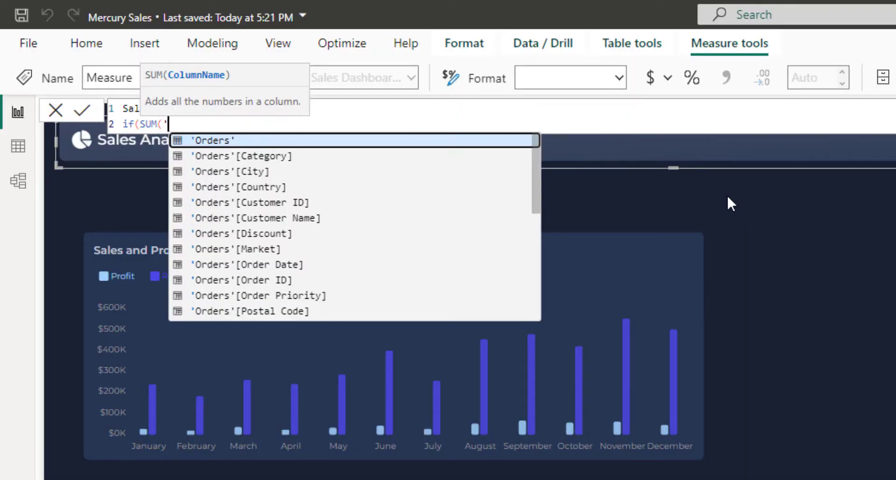
type("not")
key("Tab")
type(") > 0,")
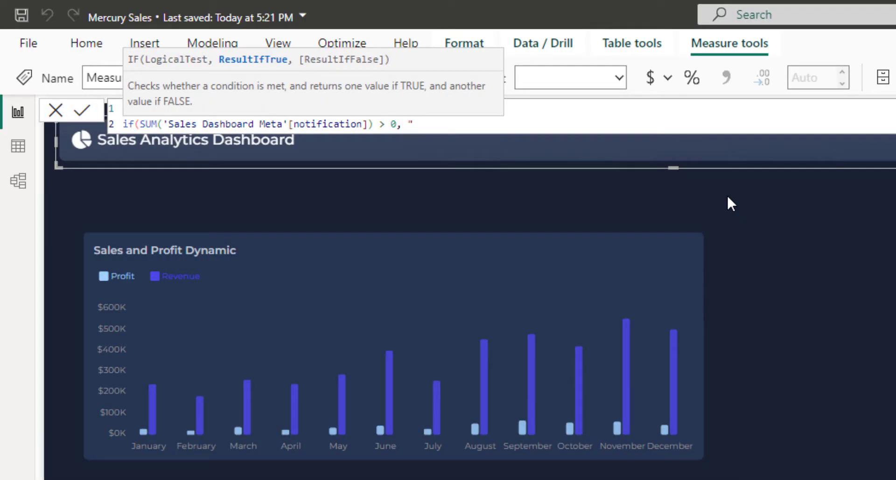
type(" \"icon:bell|icon-color:orange")
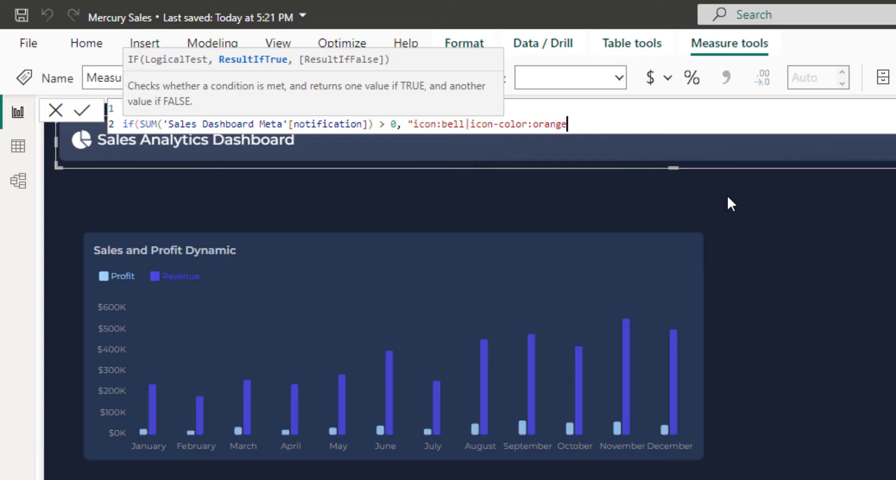
type("|size:xs\", blank())")
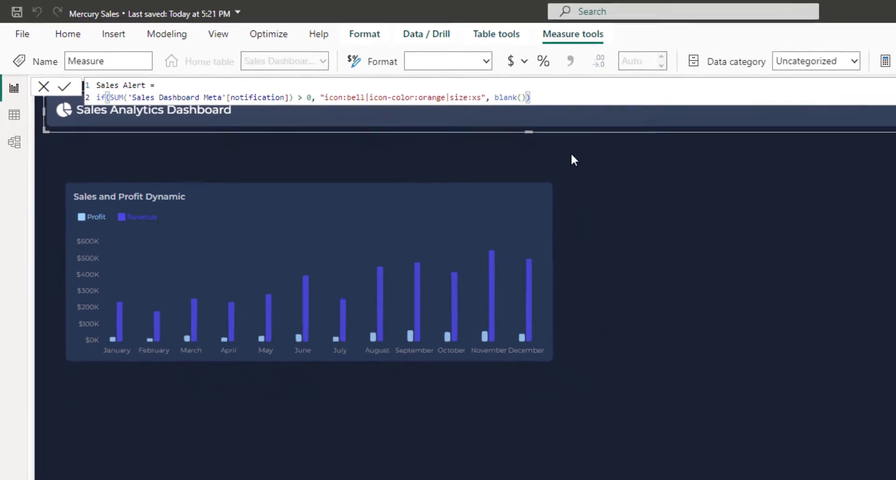
key("Return")
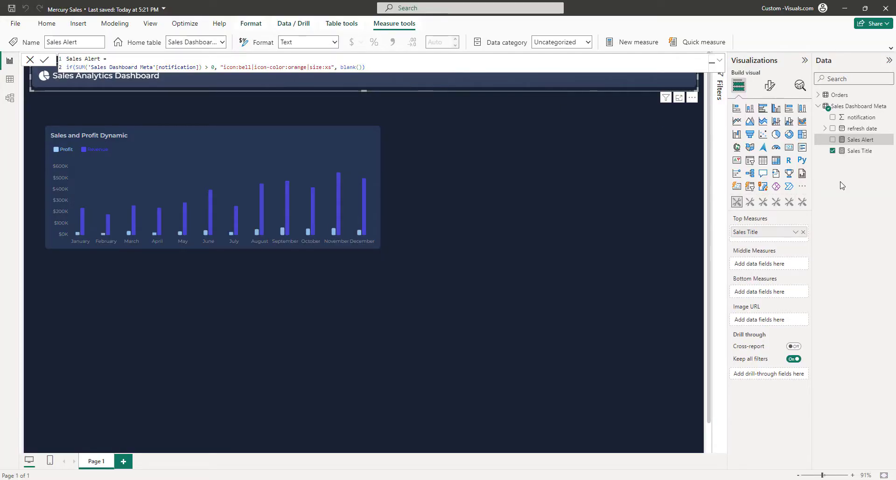
Add Sales Alert to the header visual's top measures and set the top values' horizontal alignment to Between.
left_click_drag(856, 144, 782, 237)
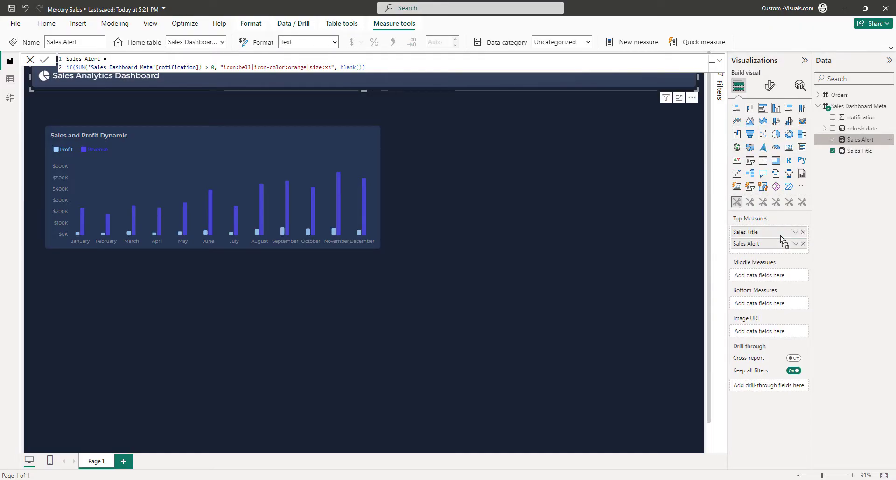
left_click(620, 144)
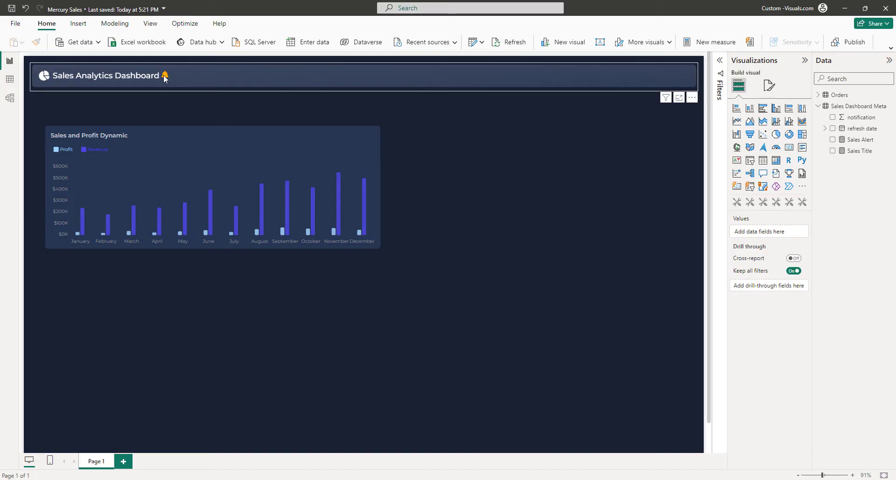
left_click(449, 75)
left_click(769, 86)
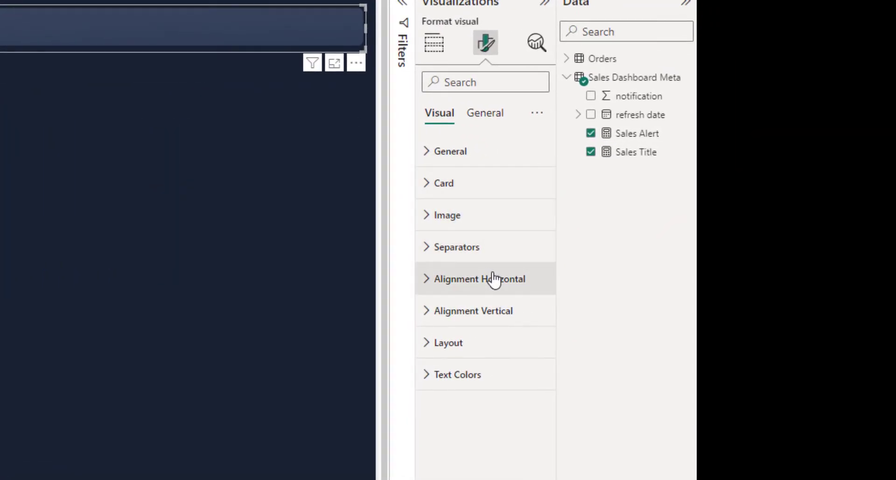
left_click(494, 280)
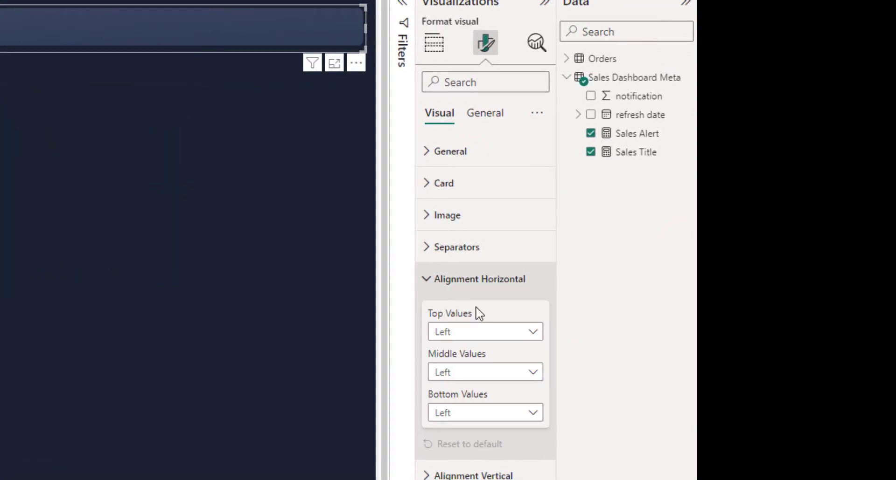
left_click(473, 334)
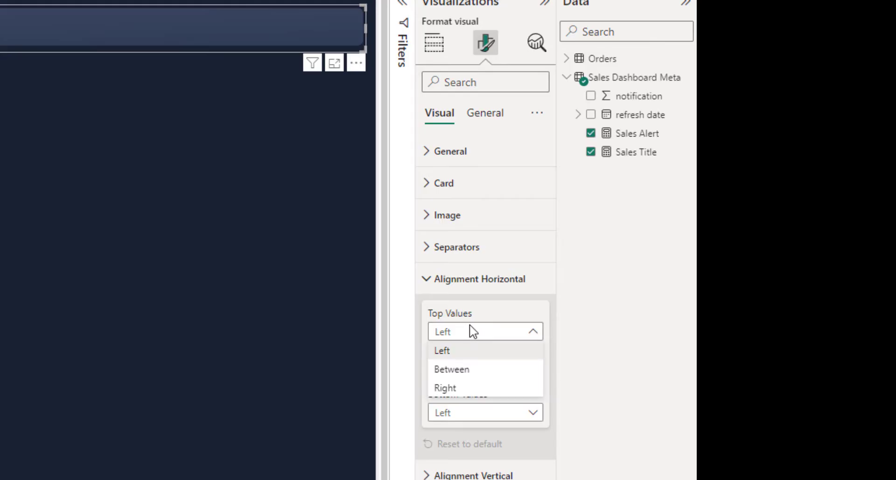
left_click(475, 372)
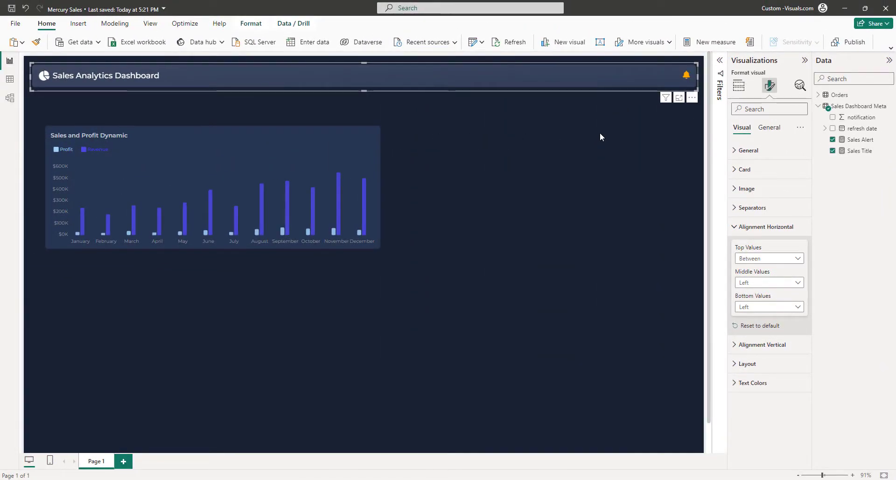
left_click(600, 137)
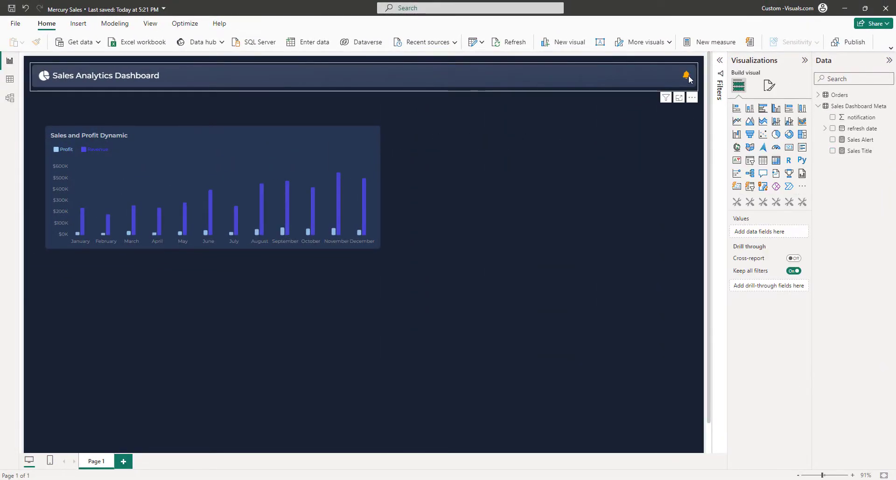
left_click(860, 140)
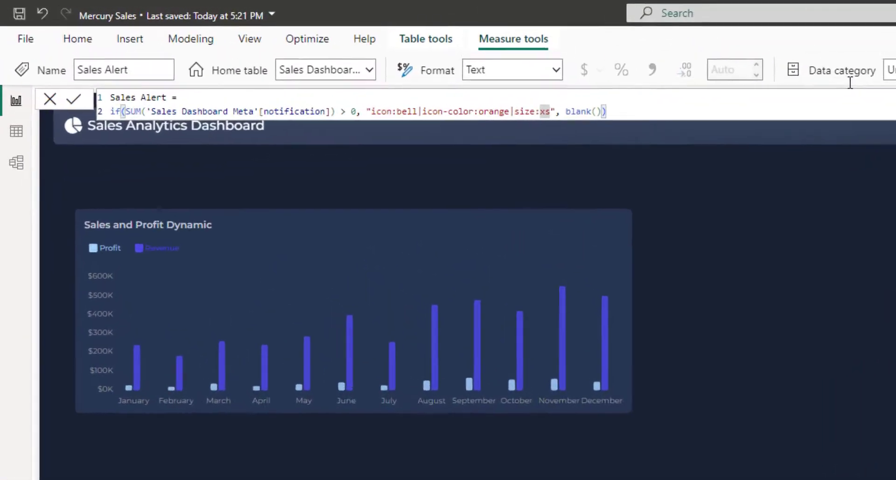
type("|")
type("link:")
type("https://mycrm")
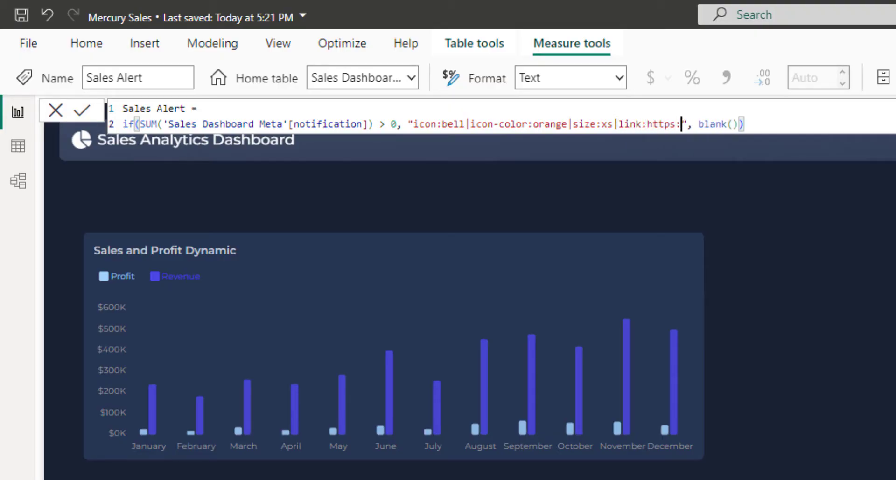
type(".")
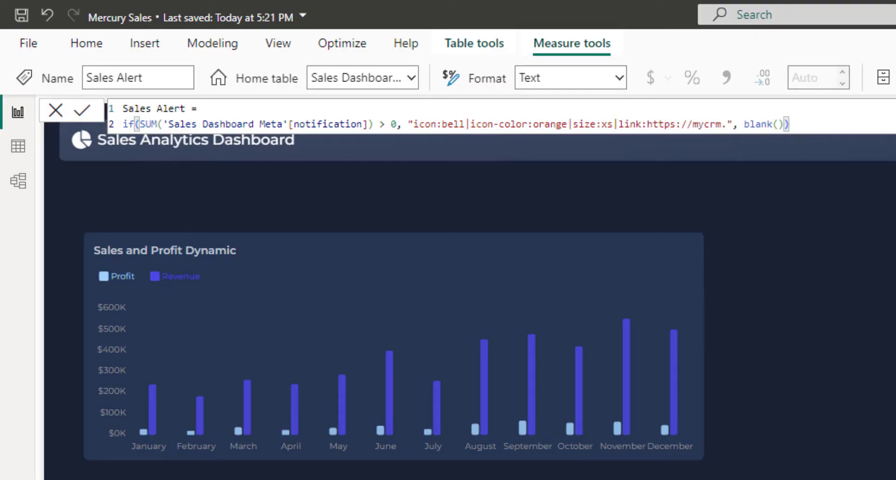
type("cm?")
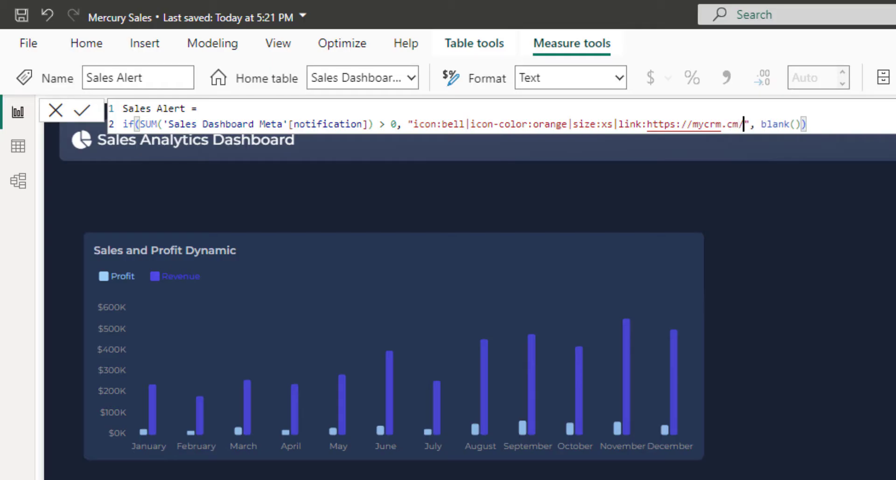
type("notificat")
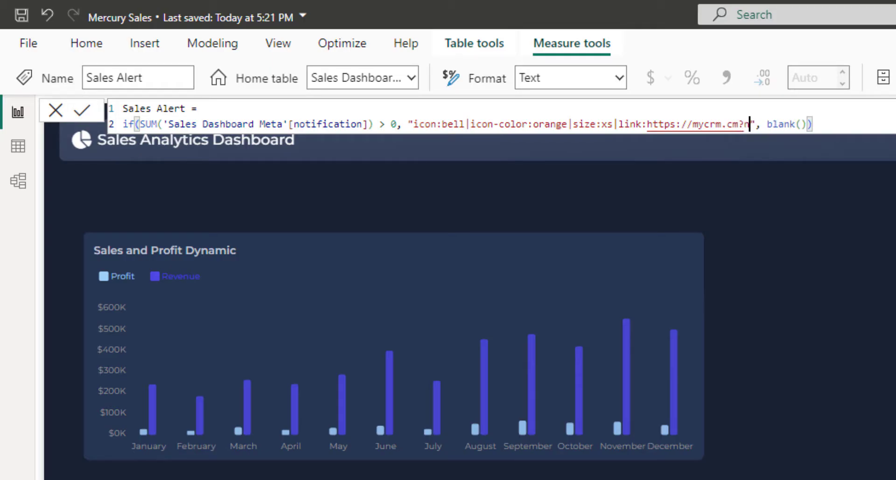
type("ions")
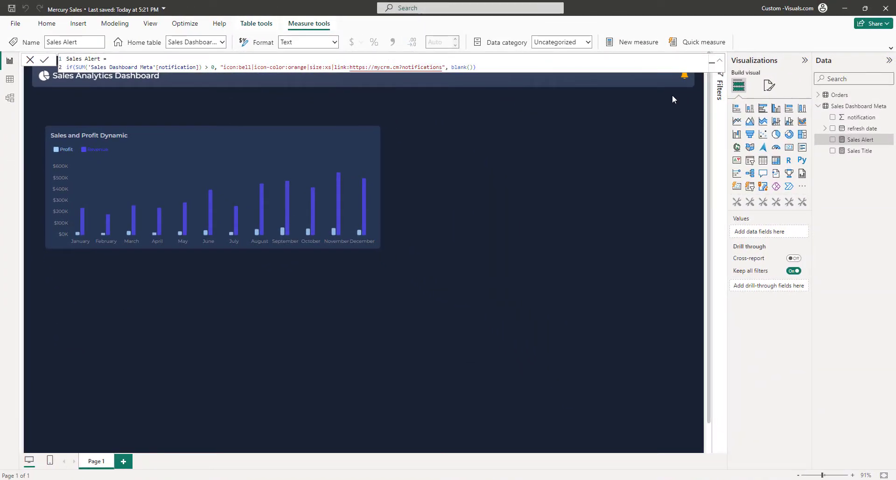
Test the link on the header's bell icon and decline opening the browser.
left_click(685, 80)
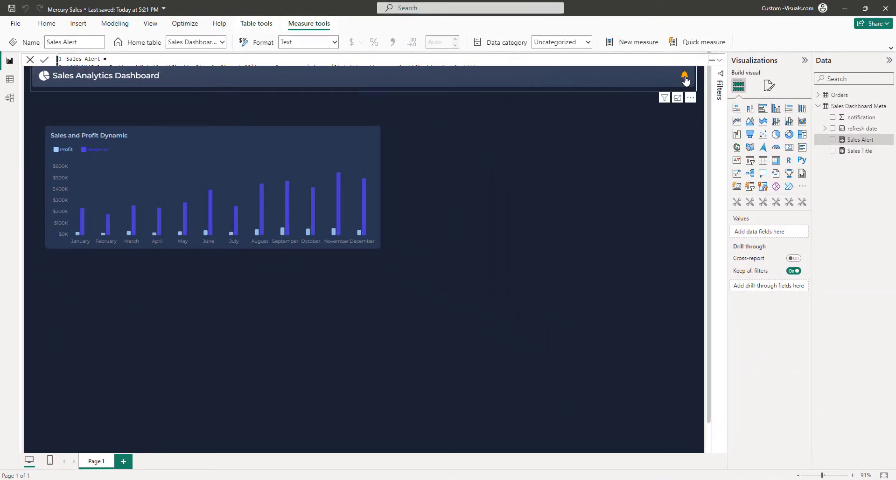
left_click(686, 80)
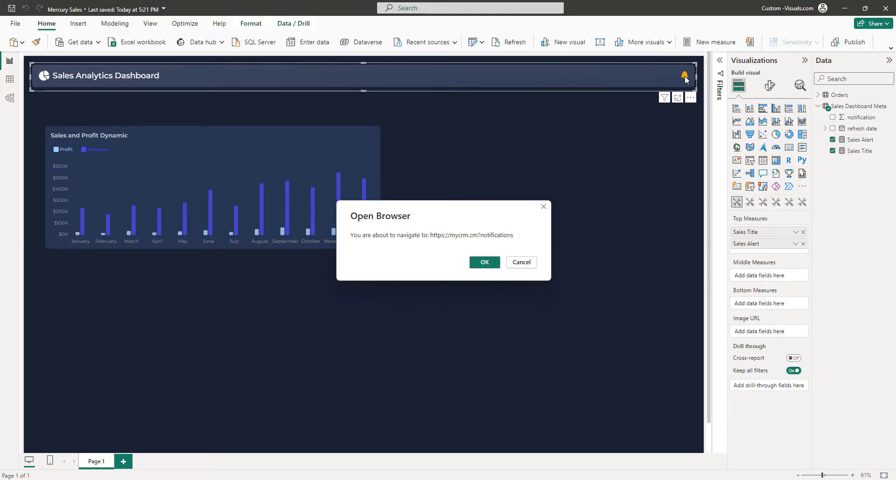
left_click(518, 266)
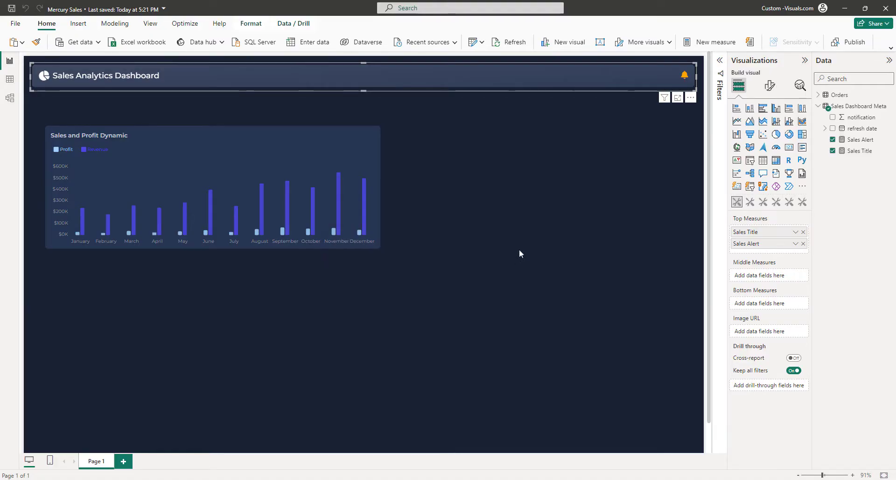
left_click(536, 147)
Align the Sales and Profit Dynamic chart with the header's left edge, leaving a gap for a card row between them.
mouse_move(273, 135)
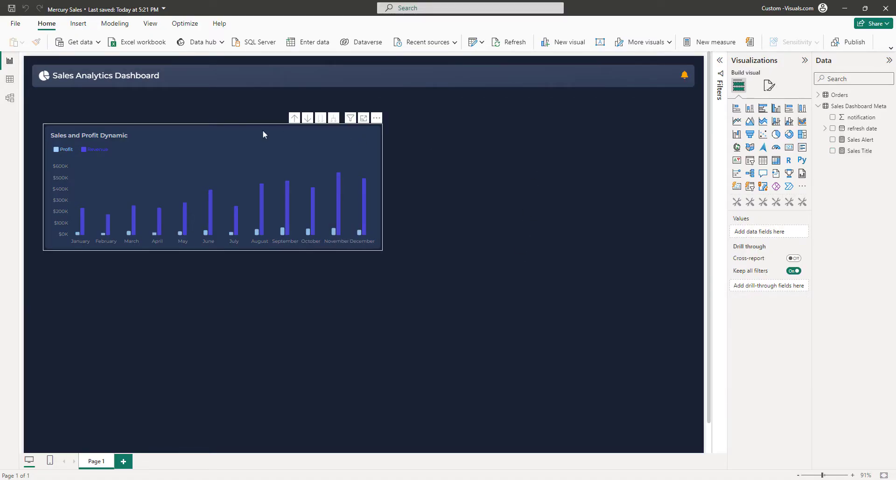
left_click_drag(168, 124, 158, 105)
left_click(446, 171)
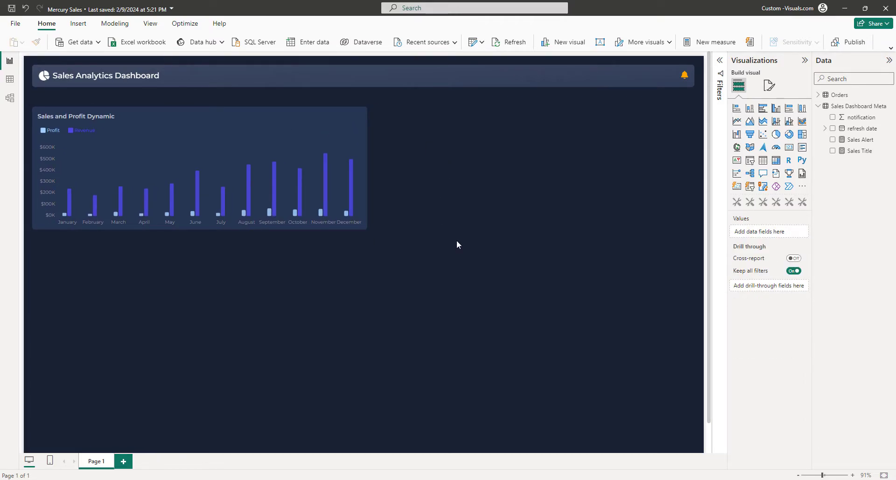
left_click_drag(231, 105, 231, 135)
left_click(224, 117)
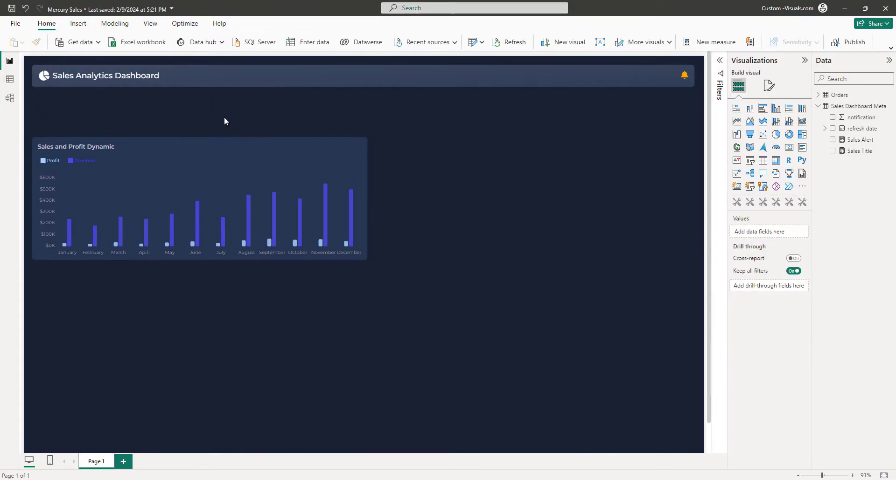
Add the second installed custom visual, shrink it to a small card, and place it just below the header's left end.
left_click(750, 202)
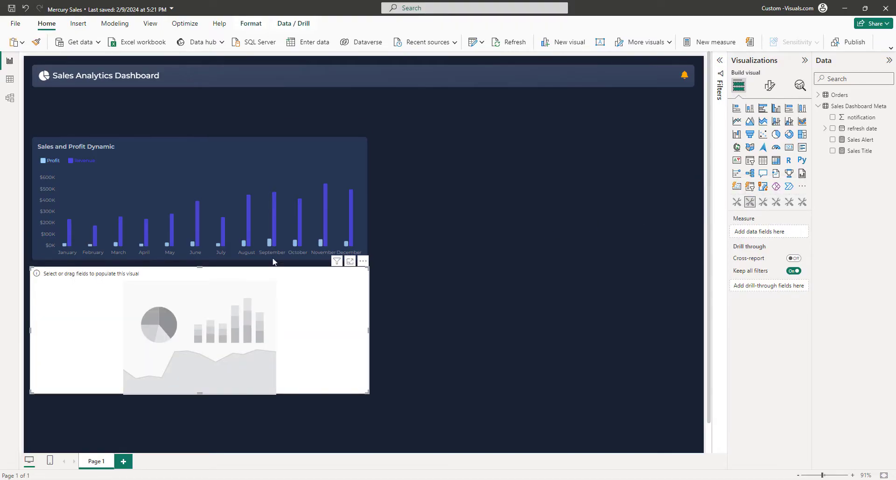
left_click_drag(196, 271, 468, 229)
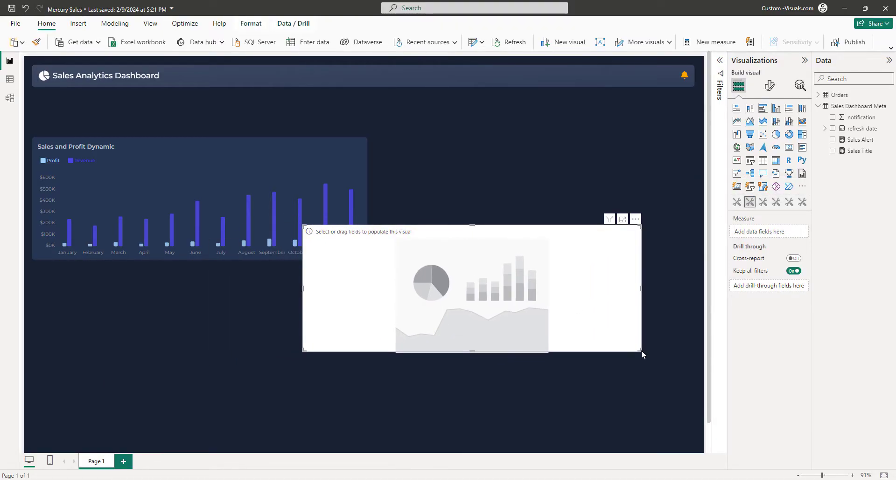
left_click_drag(640, 350, 134, 144)
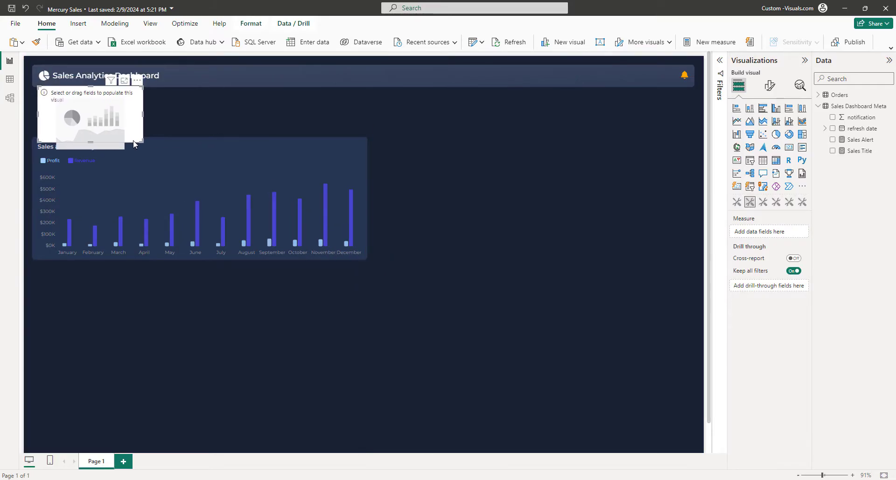
left_click_drag(84, 92, 80, 102)
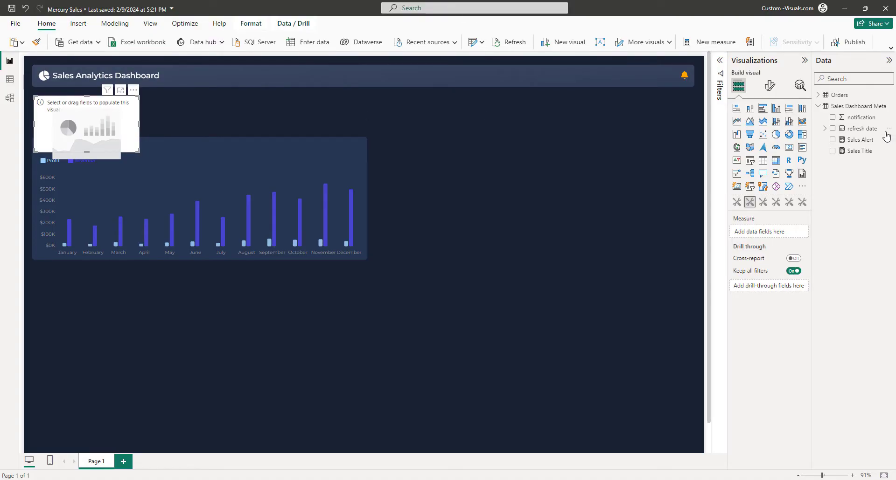
Create a new measure in the Orders table named "Sales for the last day".
left_click(817, 105)
left_click(819, 95)
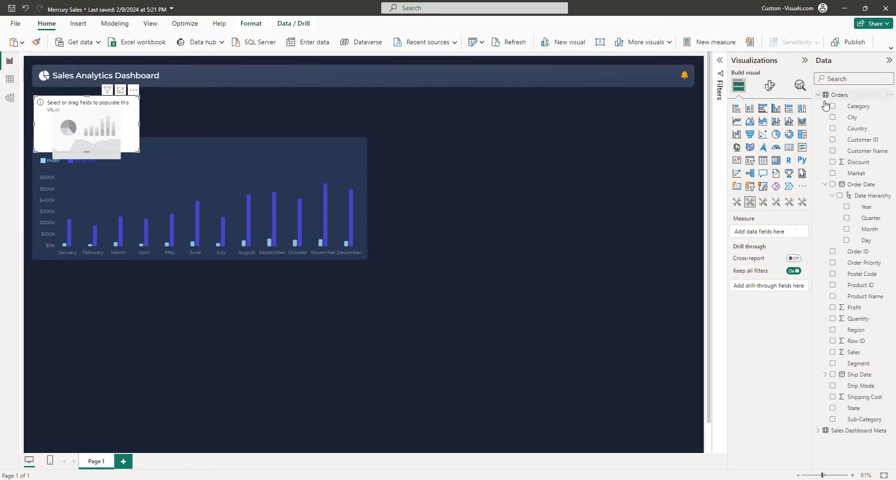
right_click(856, 353)
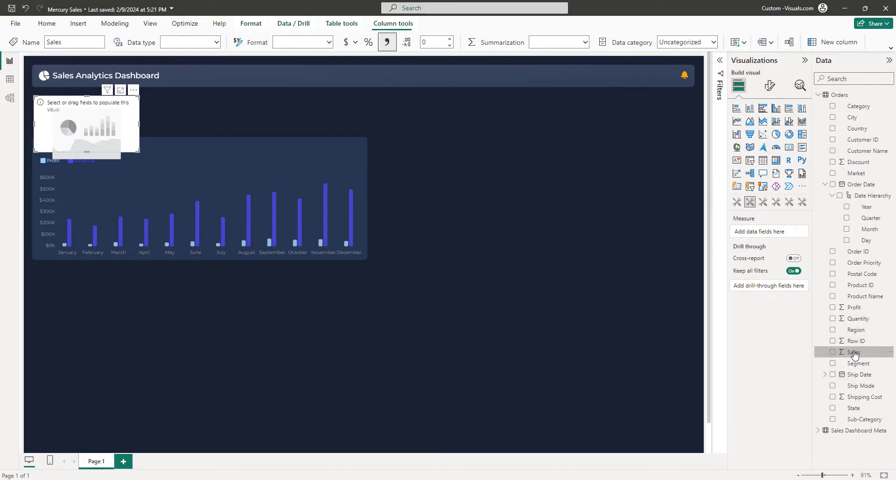
left_click(805, 211)
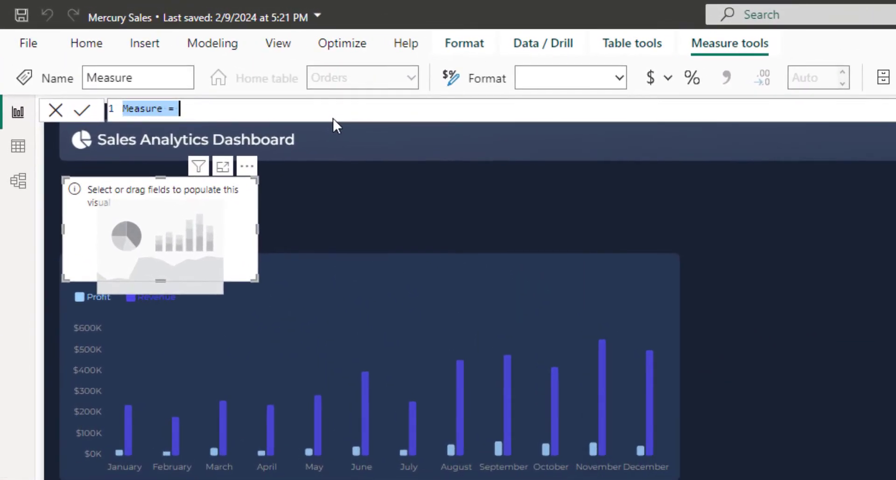
key("BackSpace")
type("Sales for the last day ")
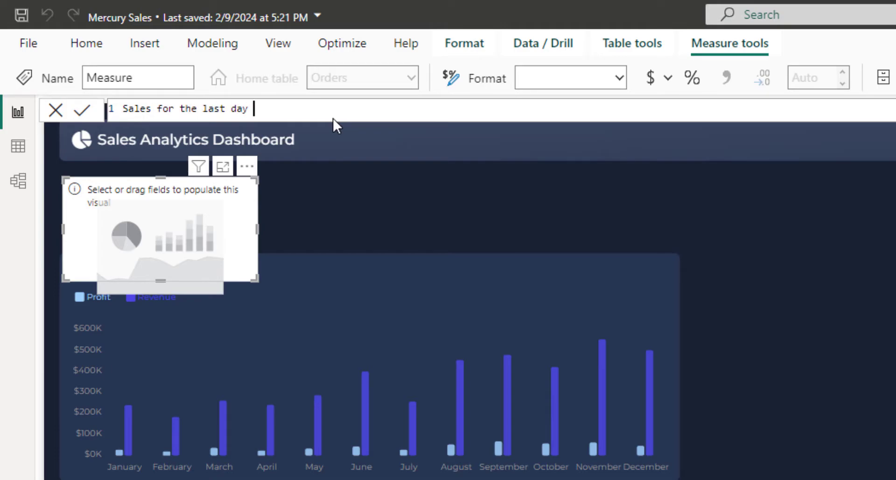
type("=")
Begin the measure's formula on a new line with CALCULATE( SUM ( Orders[Sales] ) , ready for a filter argument.
key("shift+Return")
type("CAL")
key("Tab")
type("SUM")
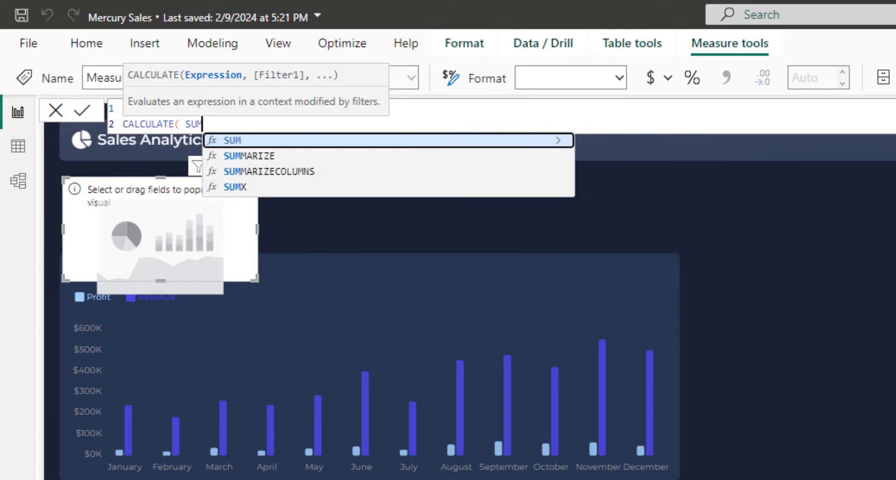
type(" (")
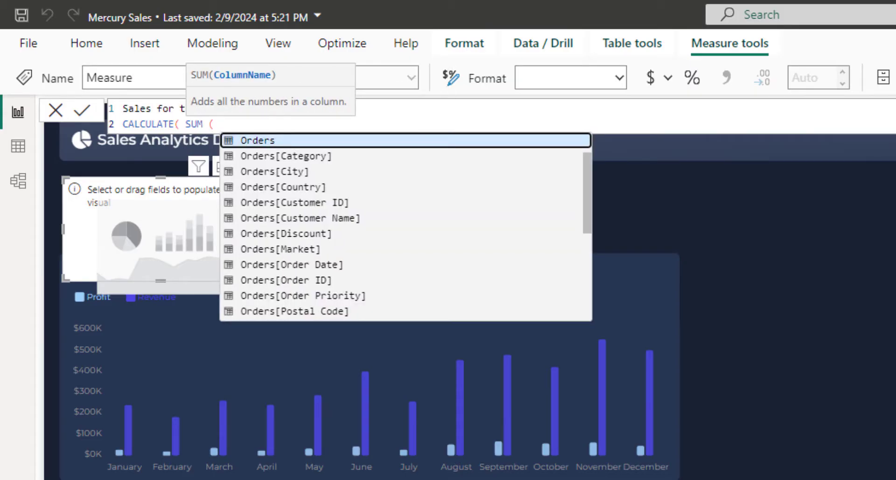
type(" Orders[Sa")
key("Down")
key("Down")
key("Down")
key("Tab")
type(",")
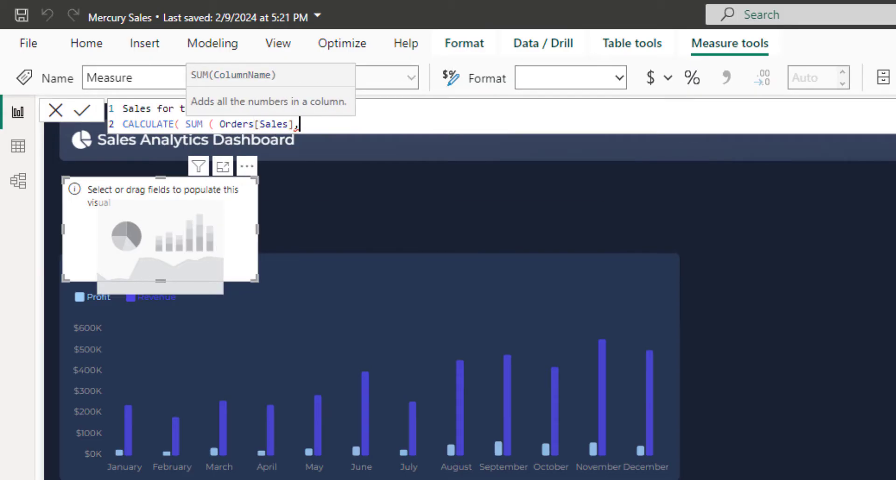
key("BackSpace")
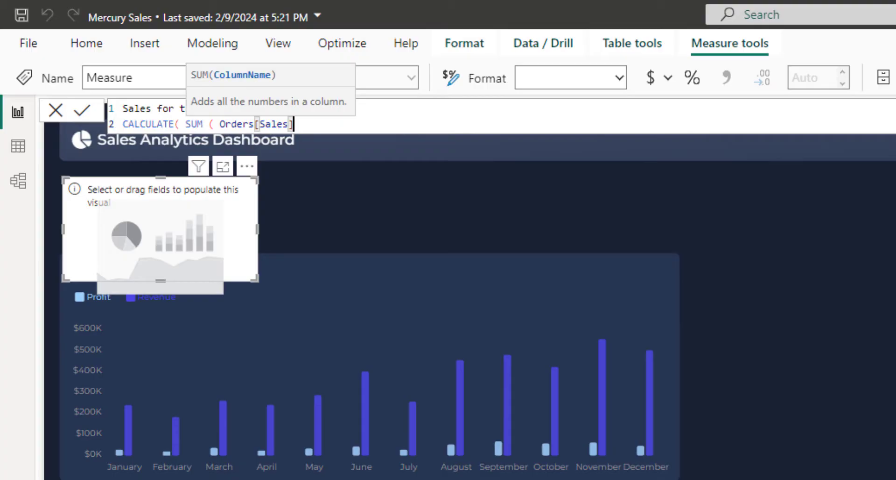
type(") ,")
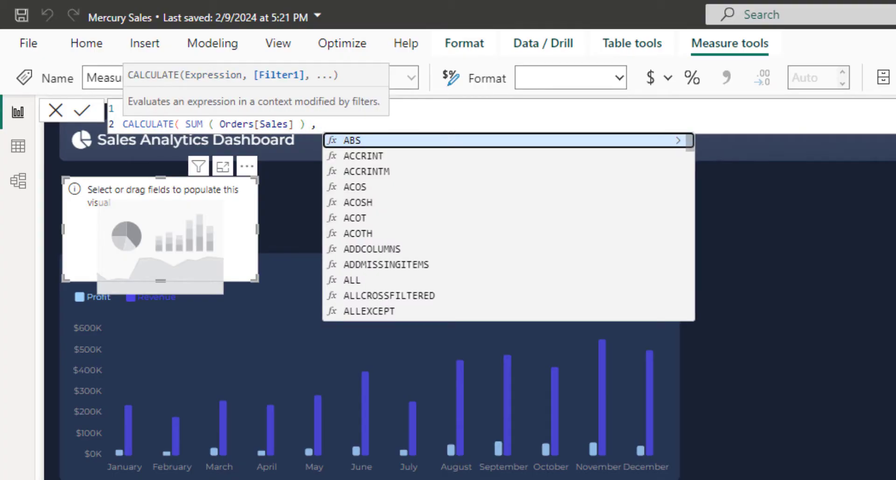
Complete the formula with the filter Orders[Order Date] = MAX( 'Orders'[Order Date] ) and commit the measure.
type(" order da")
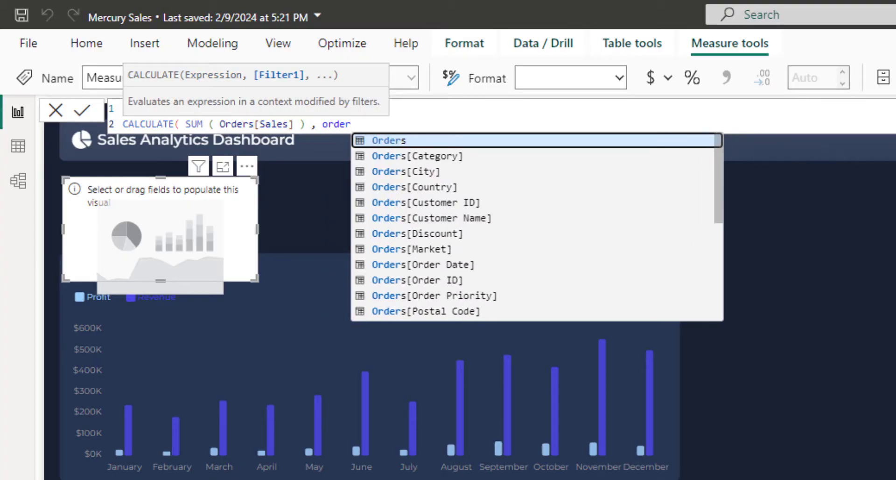
key("BackSpace")
key("BackSpace")
key("BackSpace")
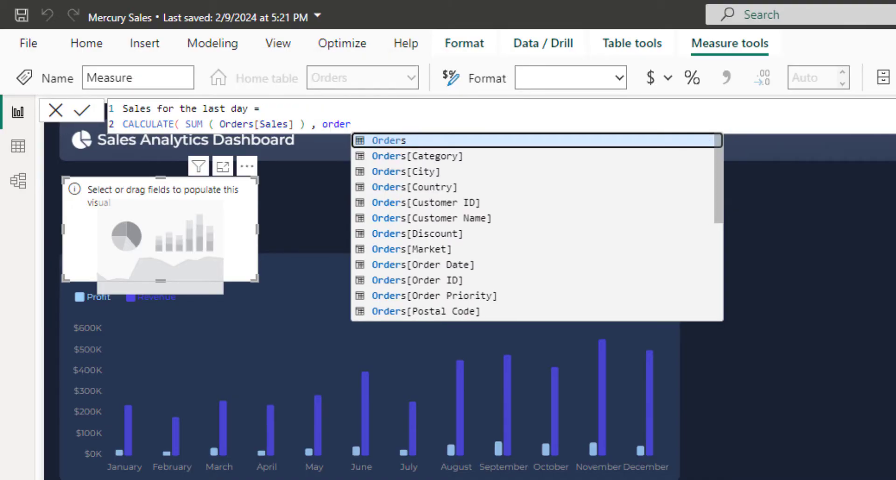
key("Down")
key("Down")
key("Down")
key("Down")
key("Down")
key("Down")
key("Down")
key("Down")
key("Tab")
type("= max")
key("Tab")
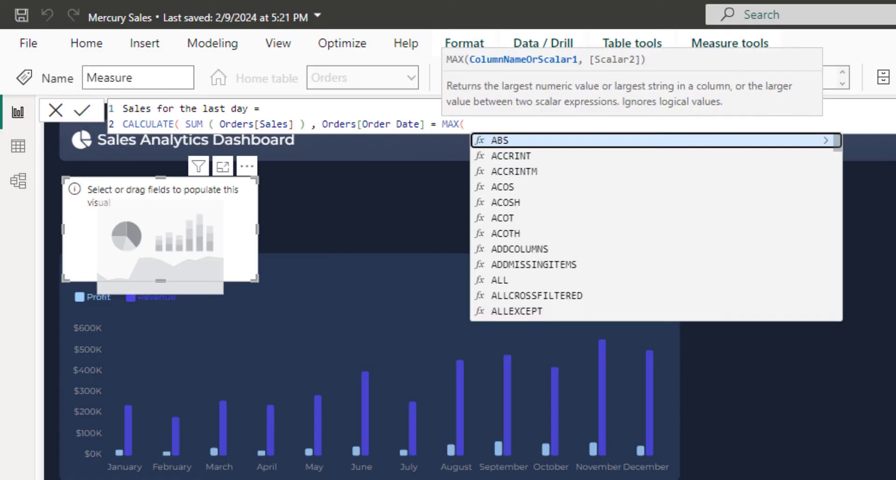
type("'order")
key("Down")
key("Down")
key("Down")
key("Down")
key("Down")
key("Down")
key("Down")
key("Down")
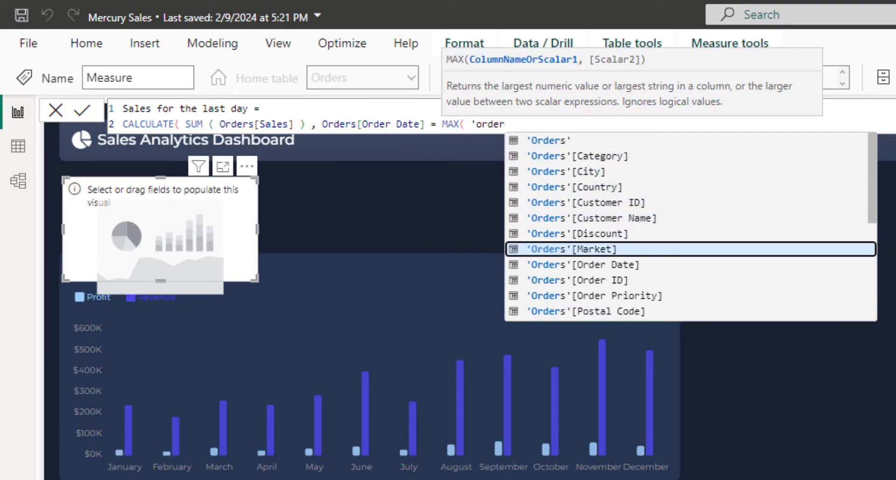
key("Tab")
type(") )")
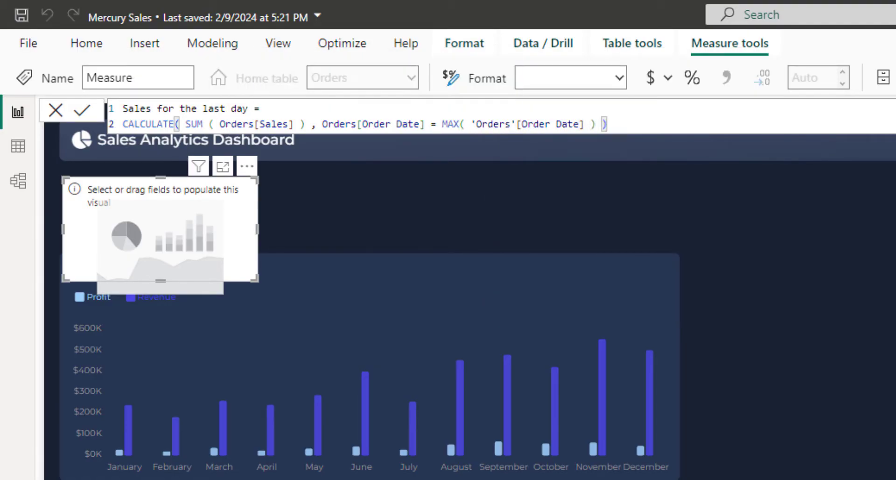
key("Return")
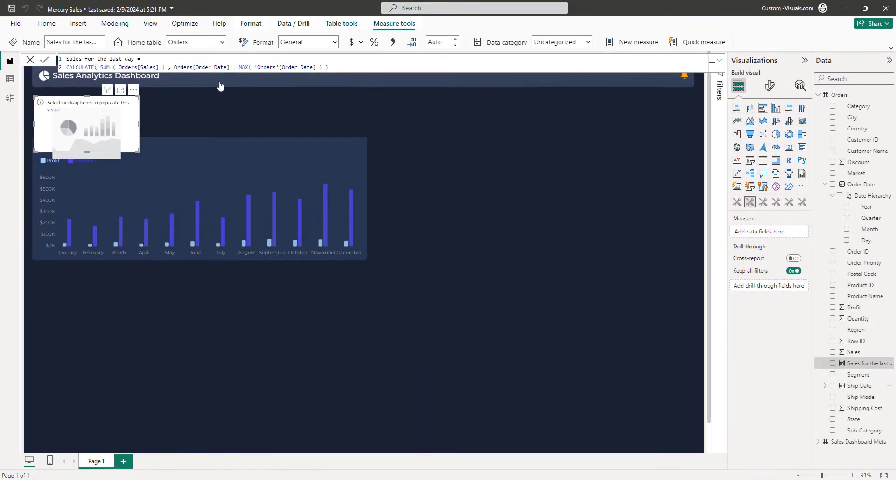
Add the Sales for the last day measure to the new card and format it as currency with 0 decimal places.
left_click_drag(841, 356, 772, 236)
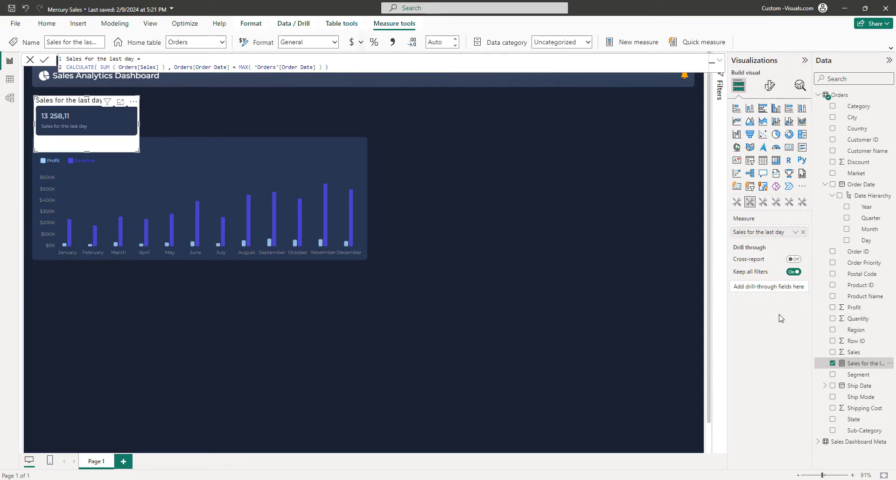
left_click(350, 42)
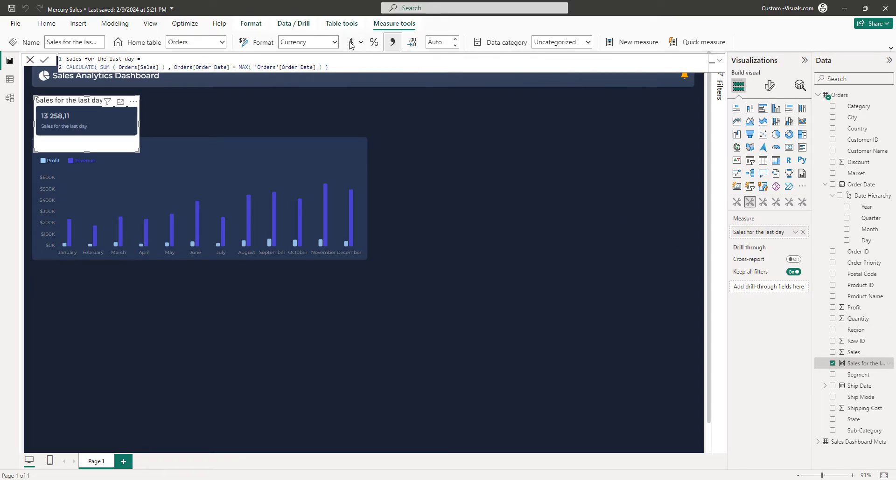
left_click(438, 43)
type("0")
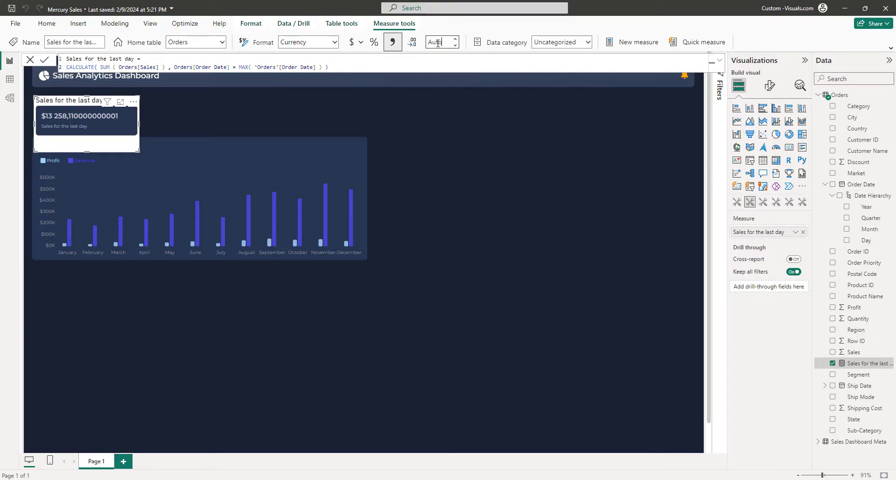
type("0")
key("Return")
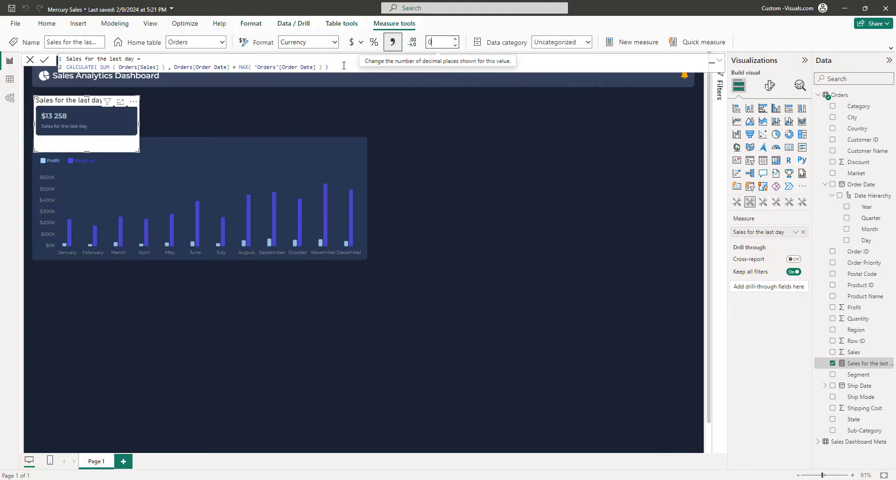
Set the sales card's size to width 185 and height 90.
left_click(555, 144)
left_click(117, 125)
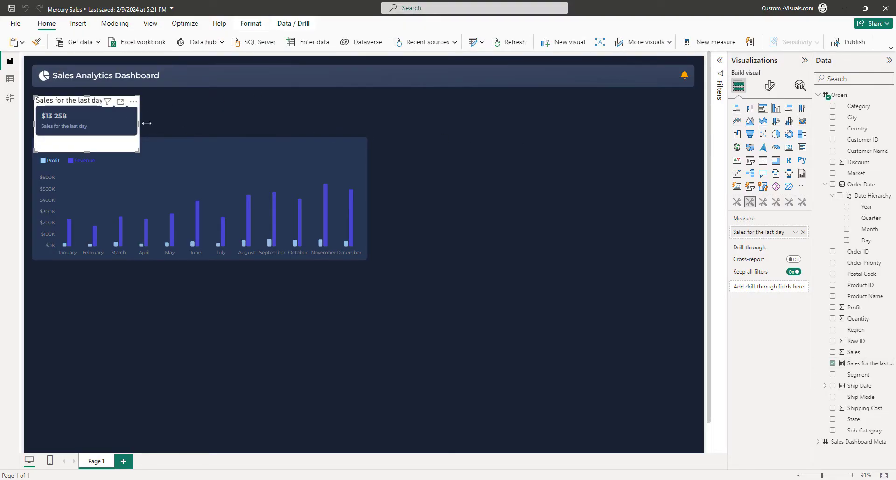
left_click(771, 87)
left_click(771, 125)
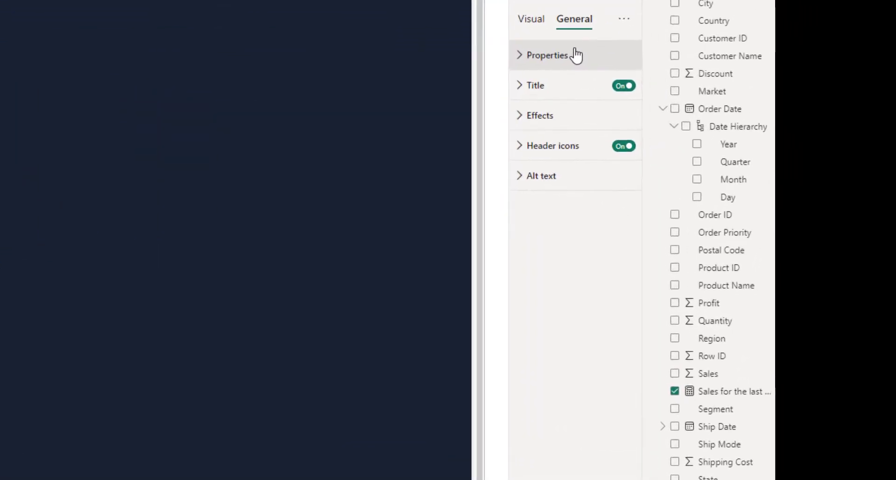
left_click(756, 147)
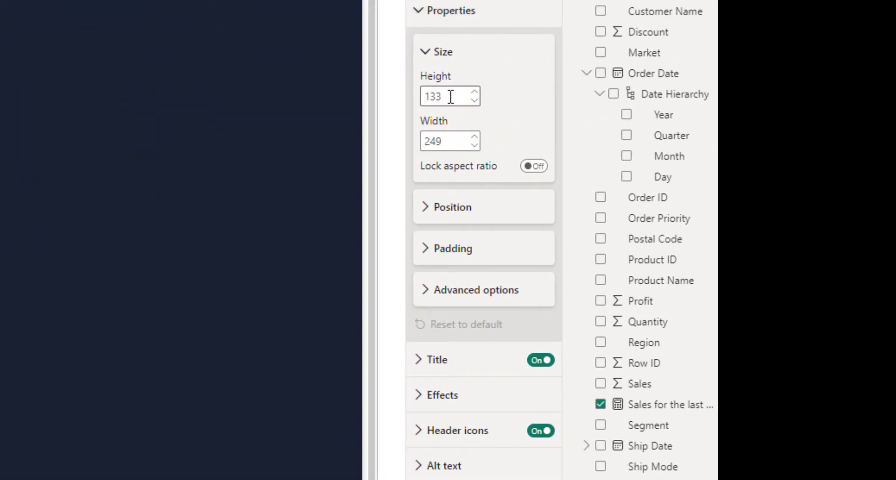
left_click(456, 141)
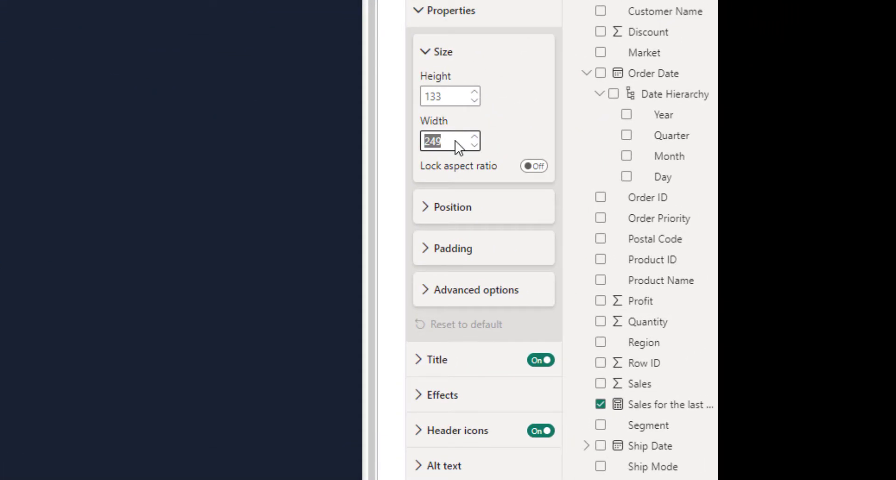
type("185")
left_click(450, 91)
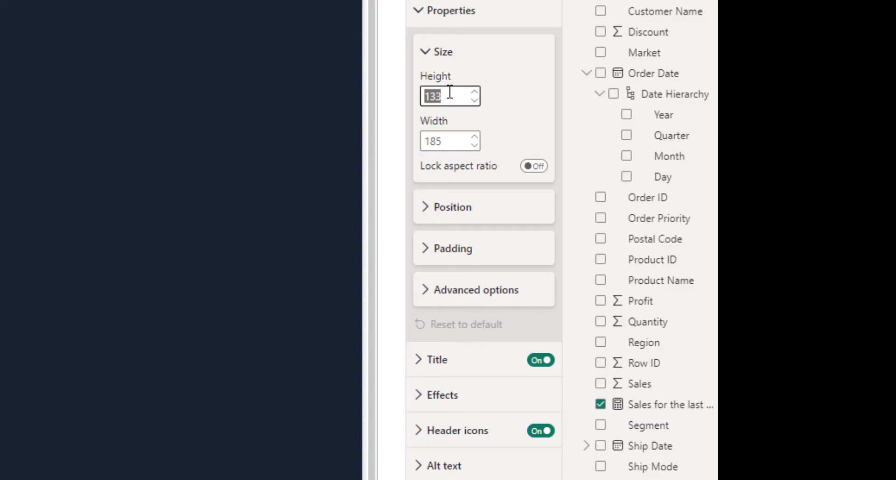
type("90")
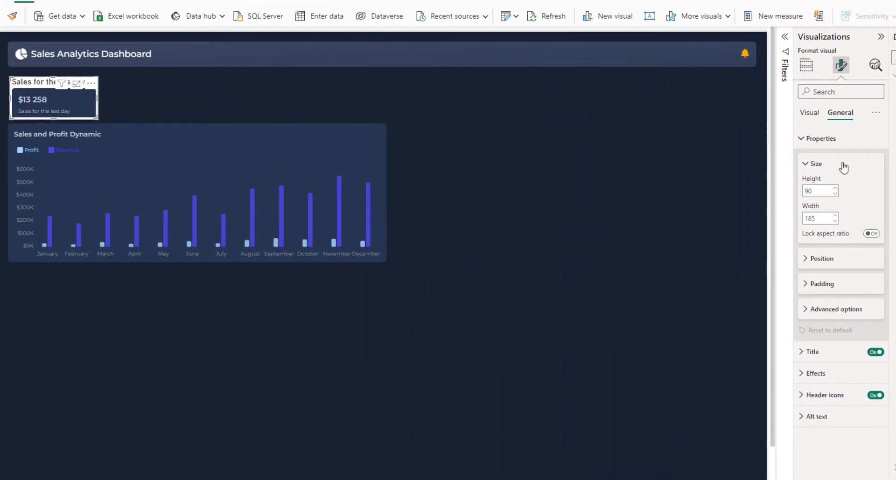
Turn off the card's title, header icons and background, and place it just above the left end of the monthly chart.
left_click(829, 144)
left_click(876, 161)
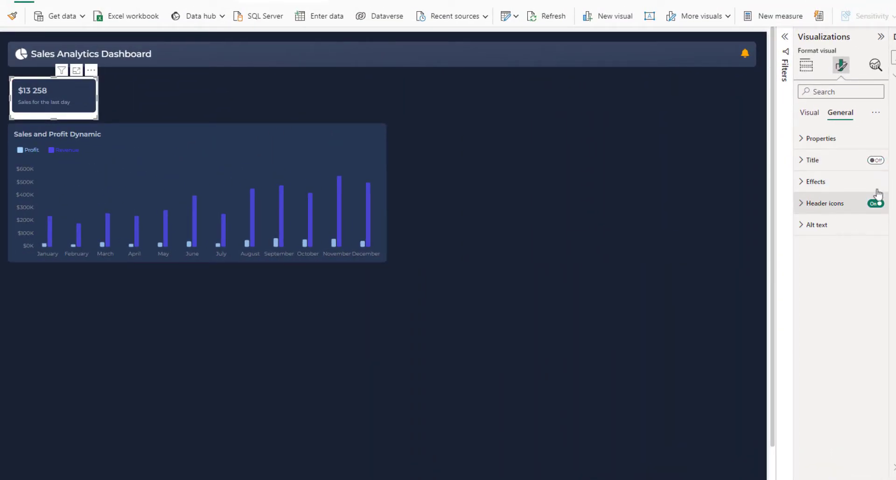
left_click(875, 203)
left_click(804, 183)
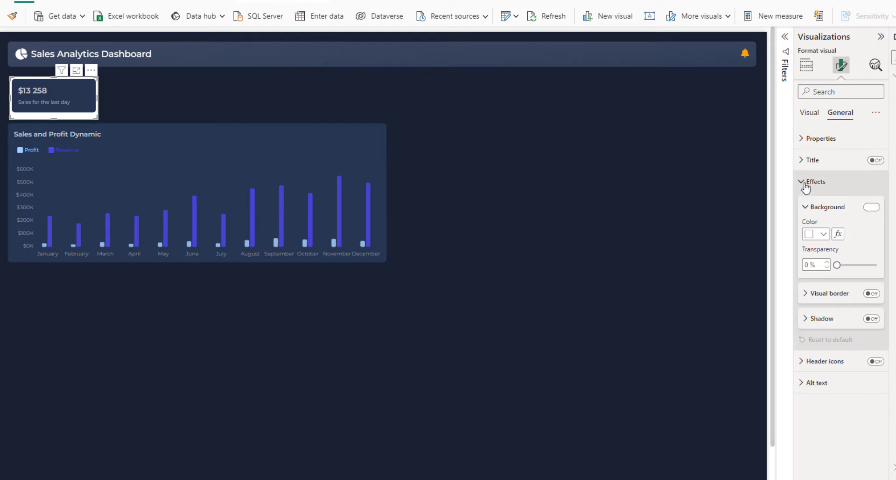
left_click(871, 207)
left_click(612, 179)
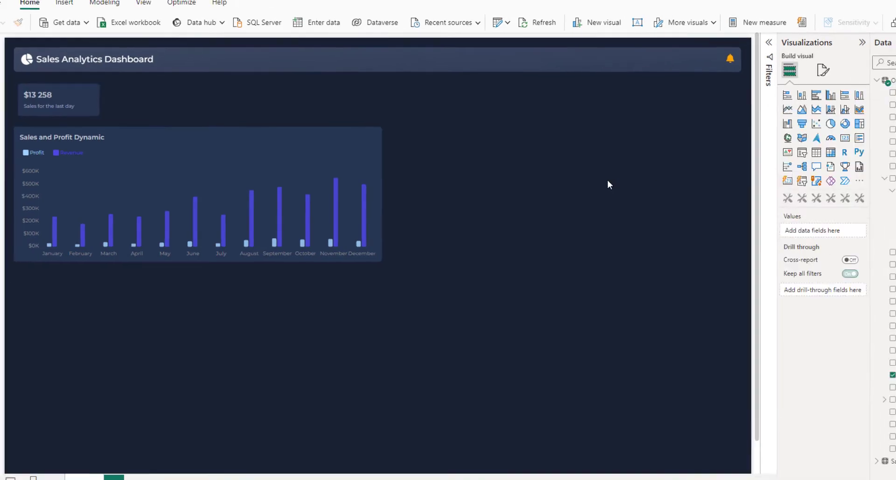
left_click_drag(54, 78, 74, 96)
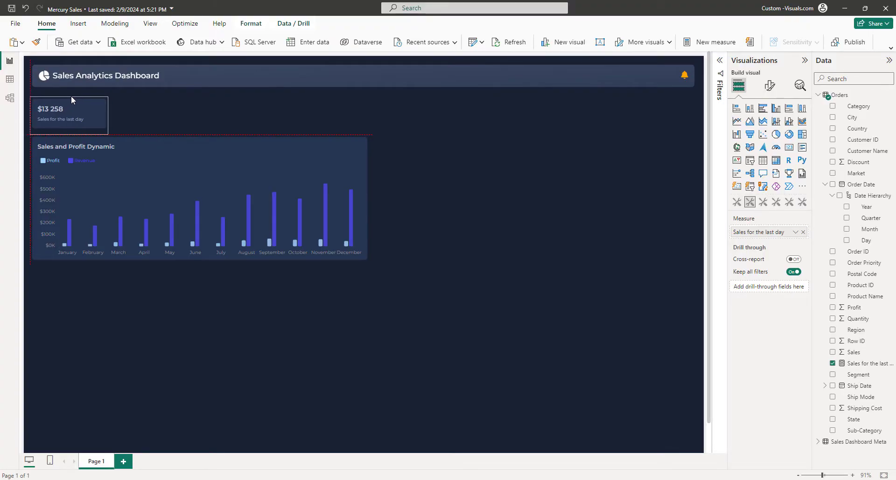
left_click(142, 116)
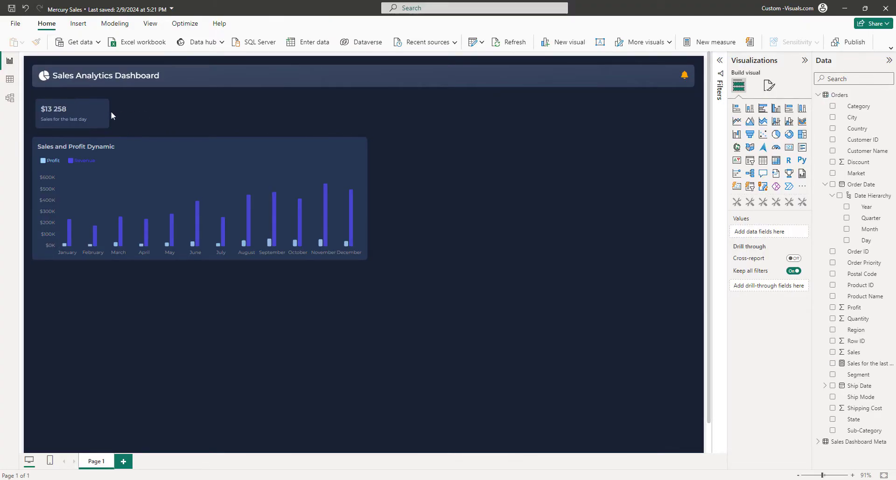
Set the last-day sales card's style theme to Colored and its background to Gradient.
left_click(92, 112)
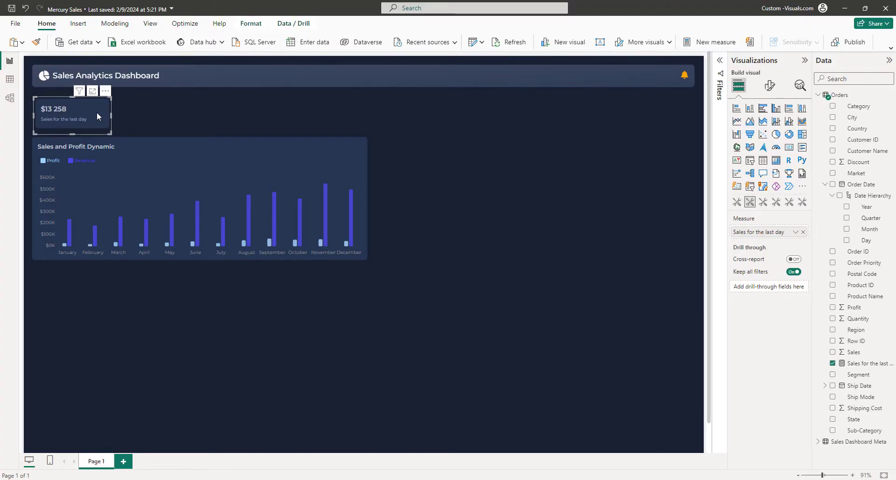
left_click(769, 85)
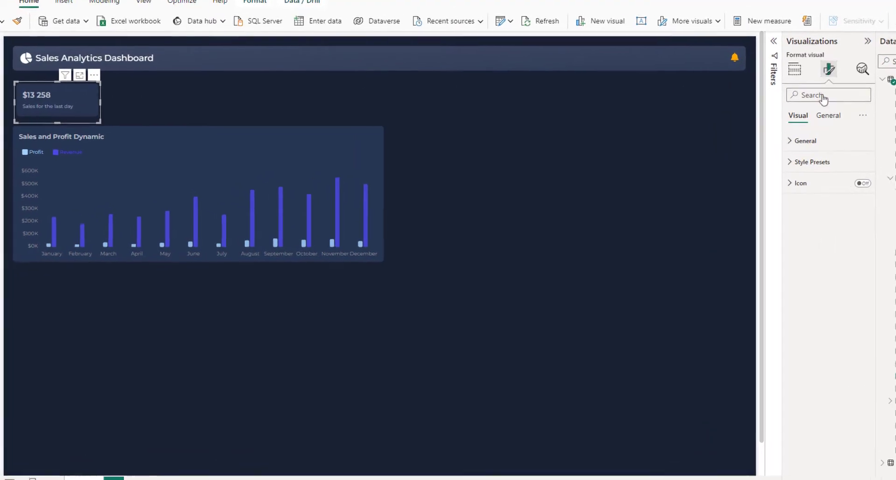
left_click(809, 163)
left_click(808, 225)
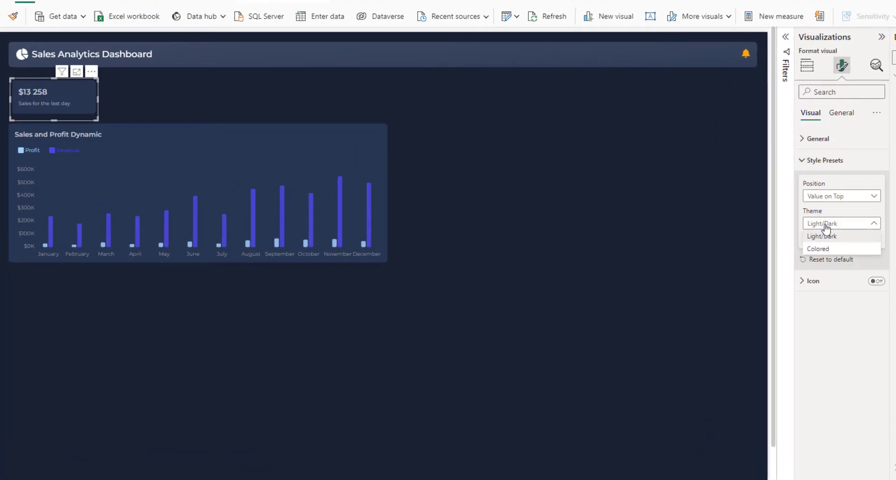
left_click(841, 249)
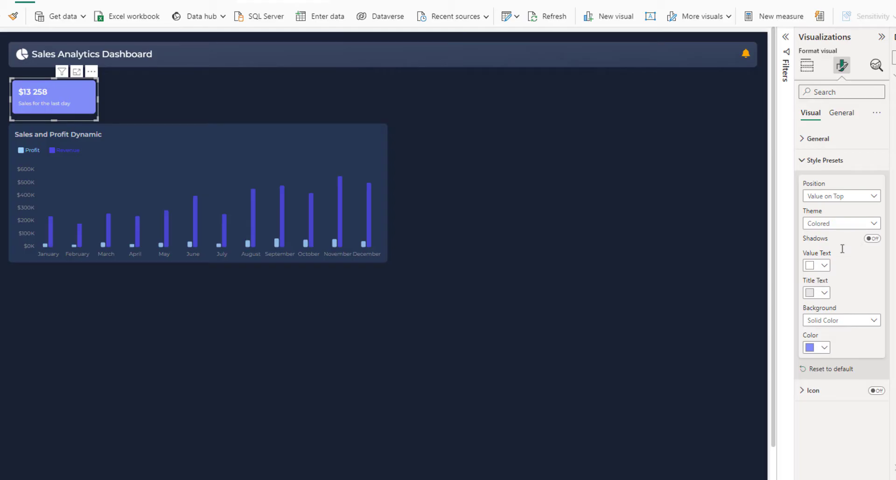
left_click(831, 321)
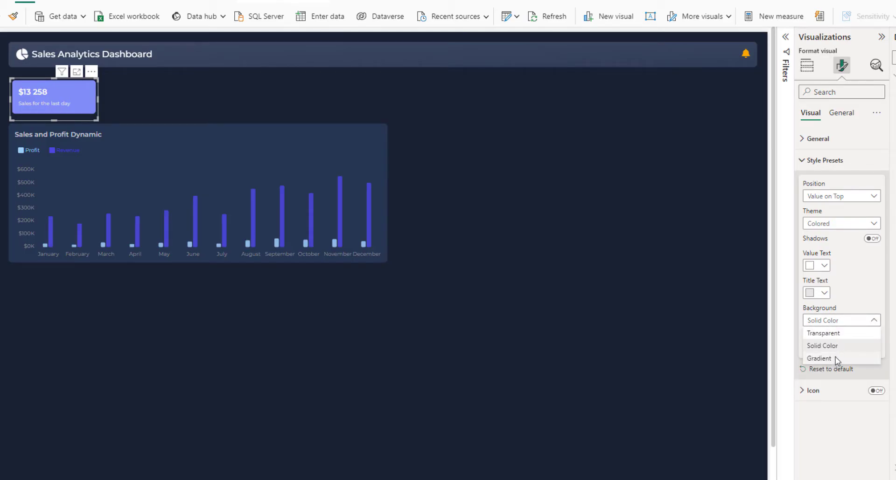
left_click(835, 358)
Set both gradient colors of the card to recently used dark slate blues and the gradient direction to To Top Left.
left_click(822, 348)
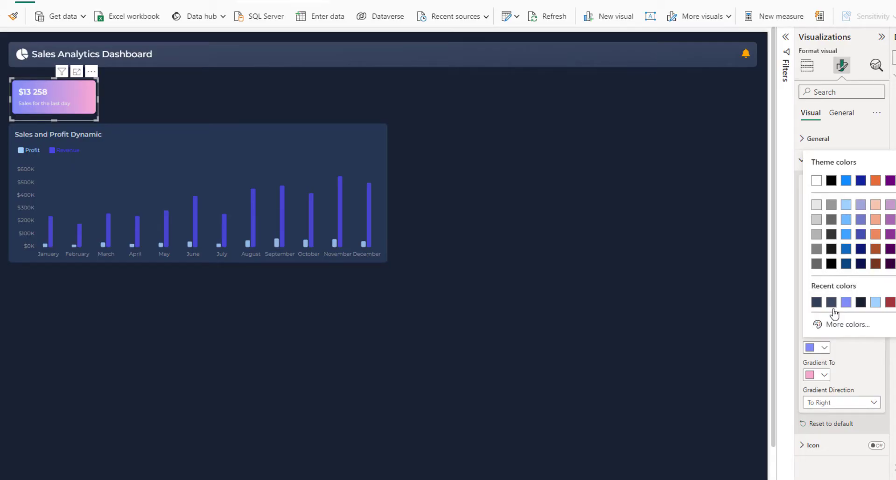
left_click(816, 303)
left_click(821, 376)
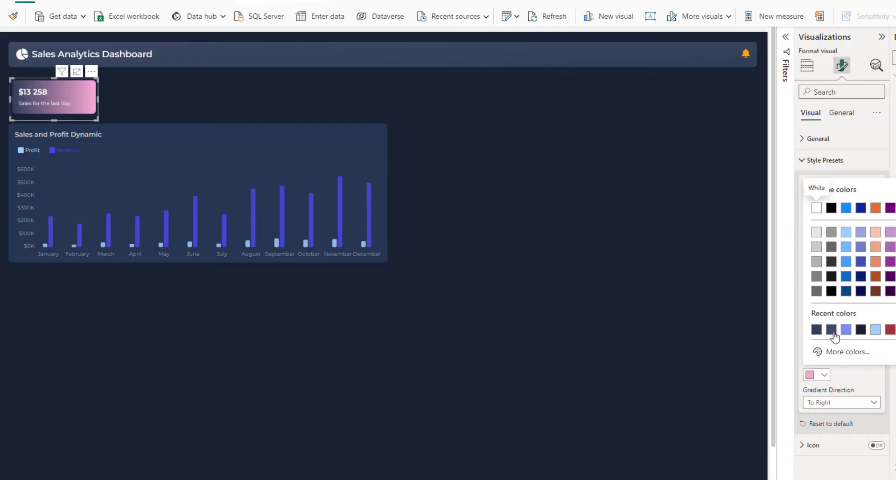
left_click(816, 331)
left_click(859, 403)
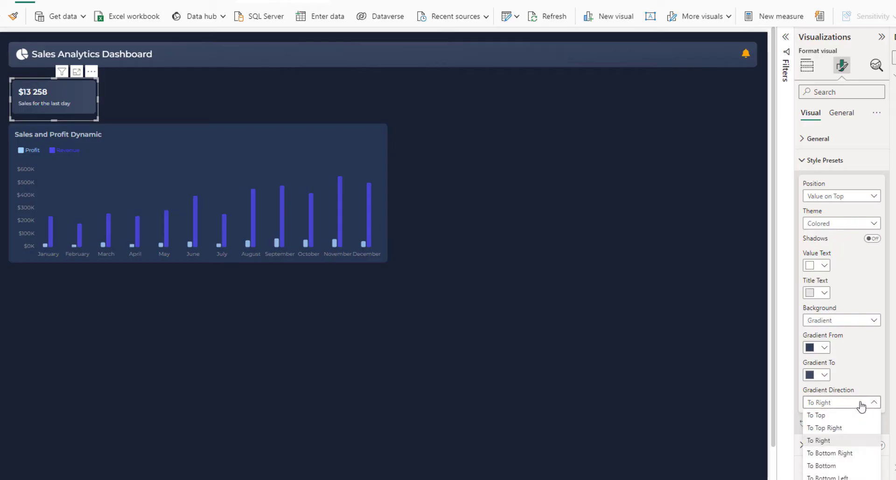
left_click(844, 462)
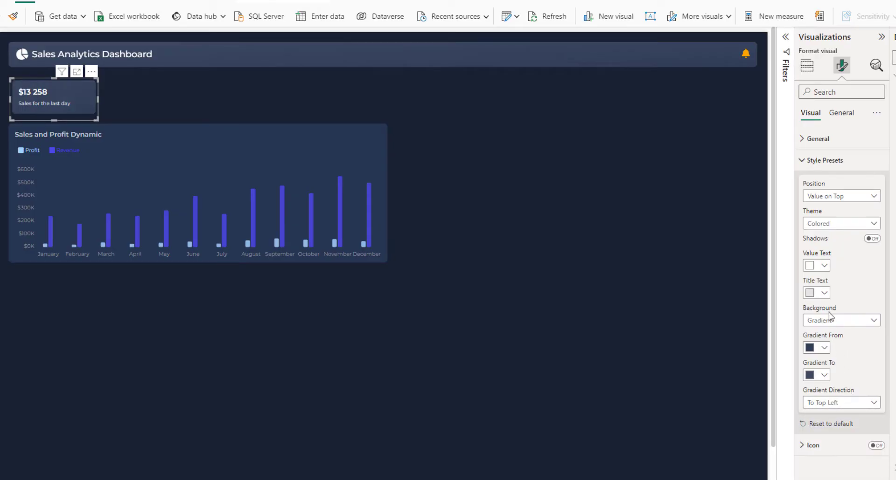
Color the card's value text and title text in light grays, the value slightly darker.
left_click(817, 266)
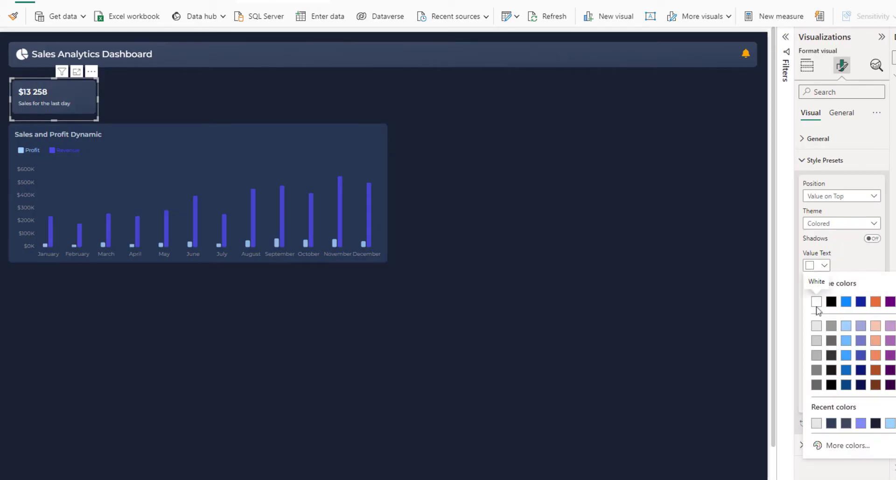
left_click(816, 344)
left_click(820, 294)
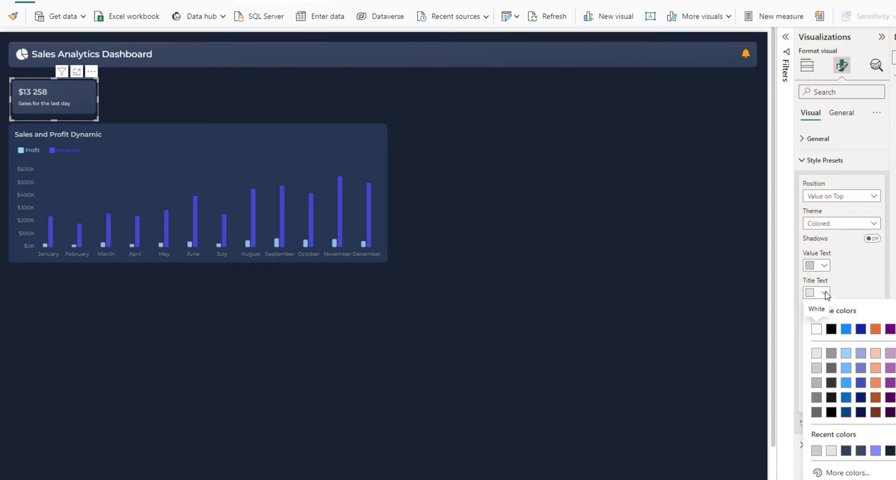
left_click(818, 352)
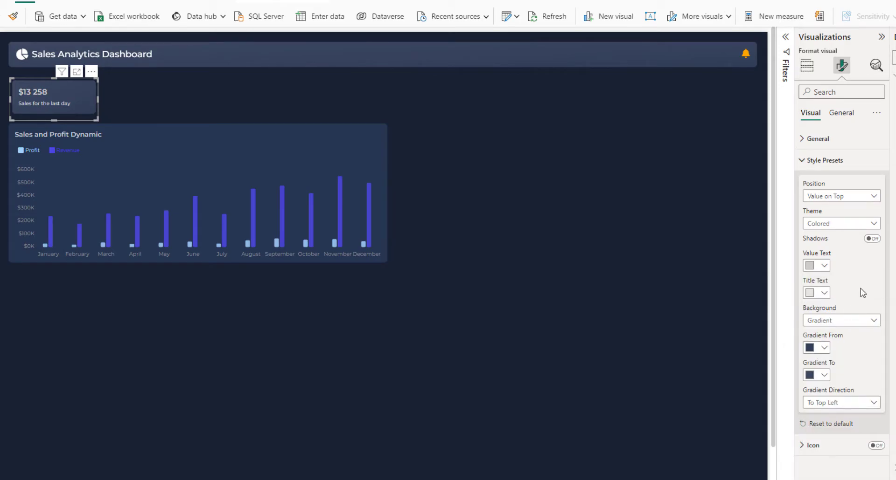
left_click(818, 163)
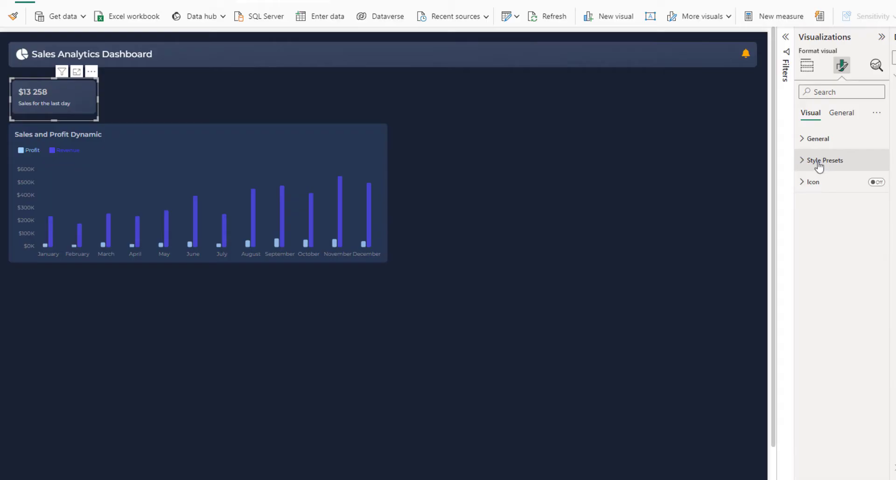
Turn on the card's icon, name it calendar-day, color it light gray and switch off the icon background.
left_click(825, 187)
left_click(877, 182)
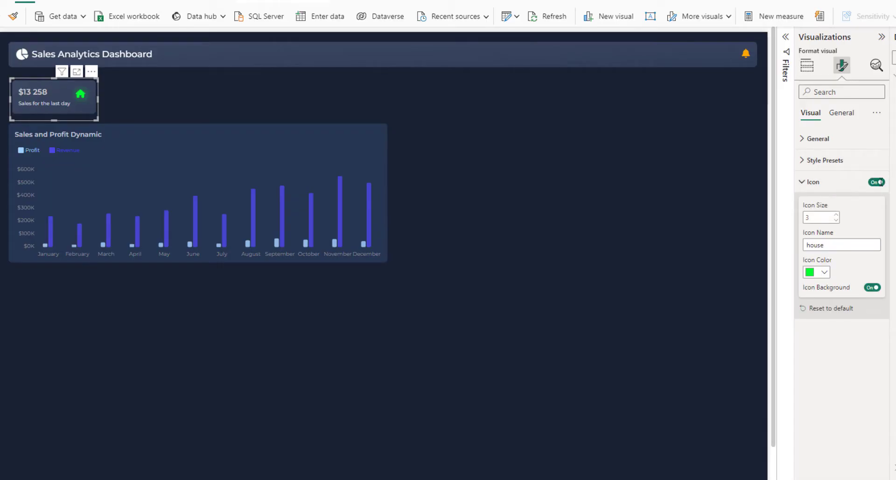
double_click(827, 243)
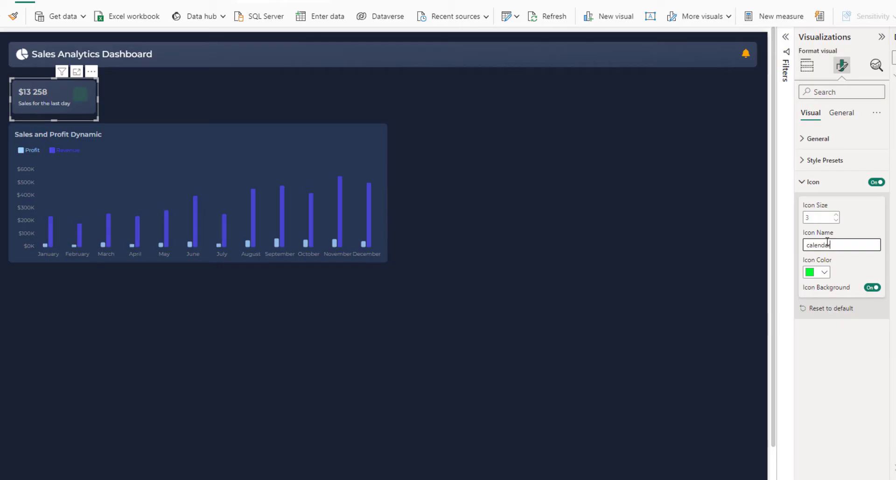
left_click(823, 272)
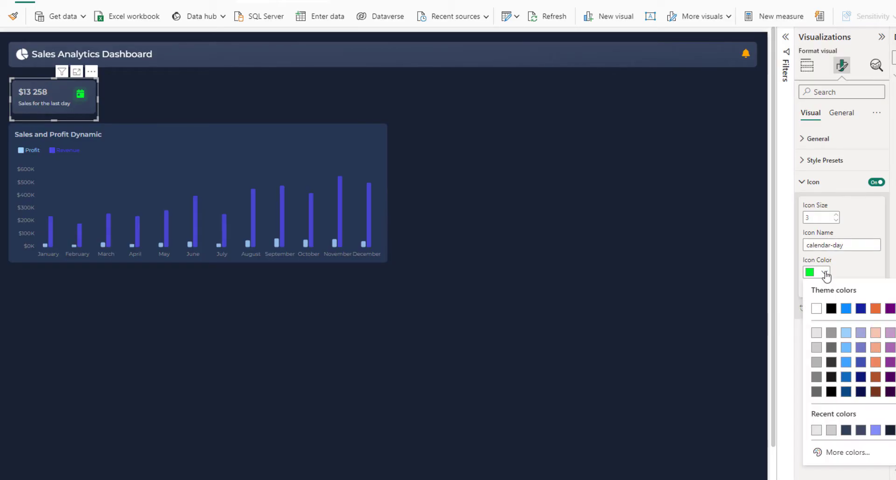
left_click(816, 314)
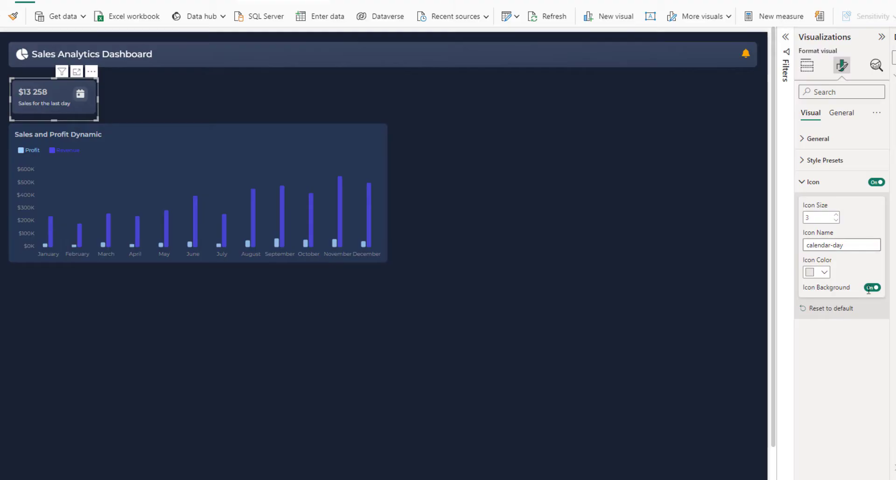
left_click(873, 288)
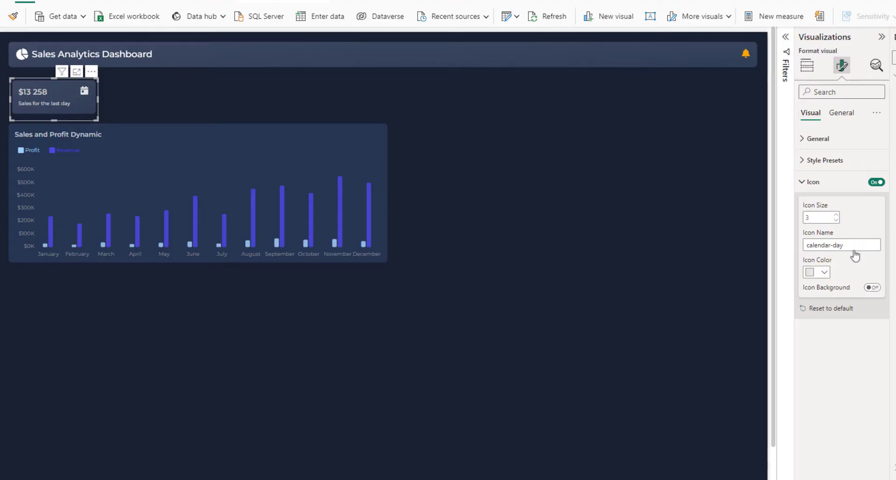
left_click(812, 182)
Set the sales card's size to 195 and 80.
left_click(840, 113)
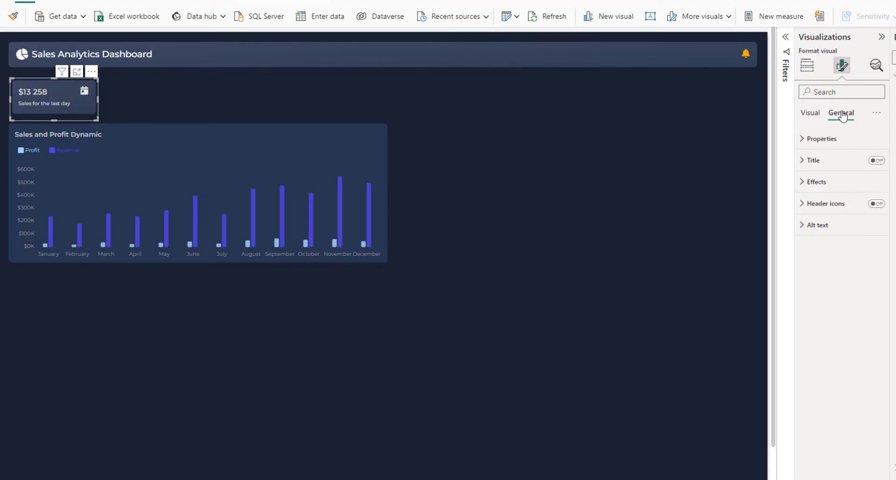
left_click(840, 139)
left_click_drag(830, 219, 789, 224)
type("195")
double_click(819, 191)
type("80")
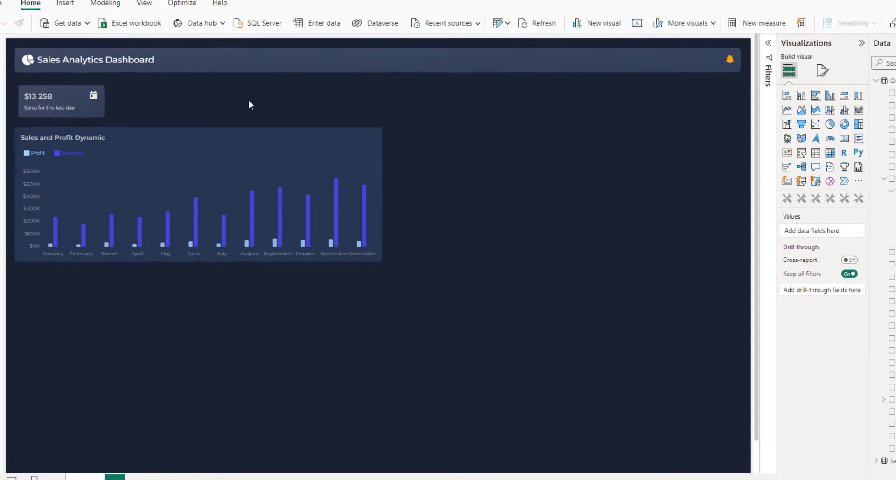
Align the sales card with the chart's left edge and place a copy of it directly to its right.
left_click(60, 82)
left_click(69, 97)
key("ctrl+c")
left_click(148, 112)
key("ctrl+v")
left_click_drag(98, 104, 184, 99)
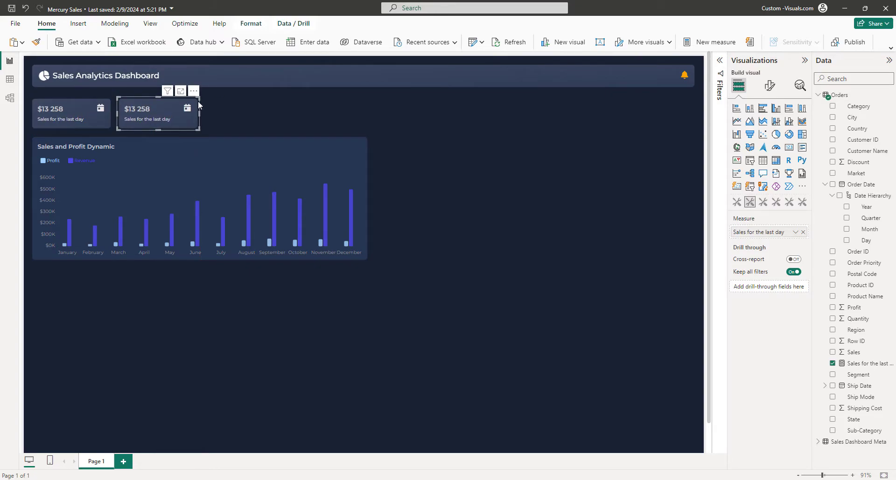
Paste two more copies of the sales card and line them up in the row above the monthly chart.
left_click(245, 107)
key("ctrl+v")
left_click_drag(100, 103, 276, 99)
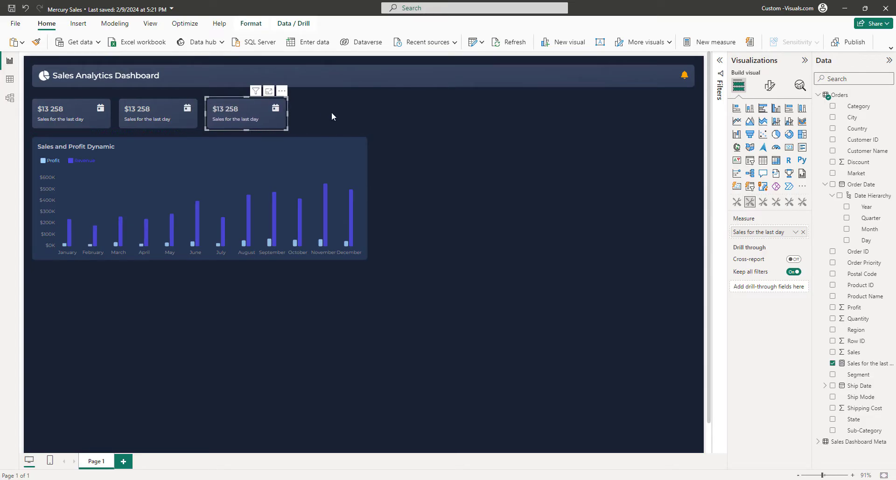
left_click(325, 114)
key("ctrl+v")
left_click_drag(98, 117, 351, 133)
Adjust the two middle cards so the four cards are evenly spaced across the chart's width.
left_click(228, 99)
left_click(164, 97)
left_click_drag(165, 96, 163, 97)
left_click(244, 100)
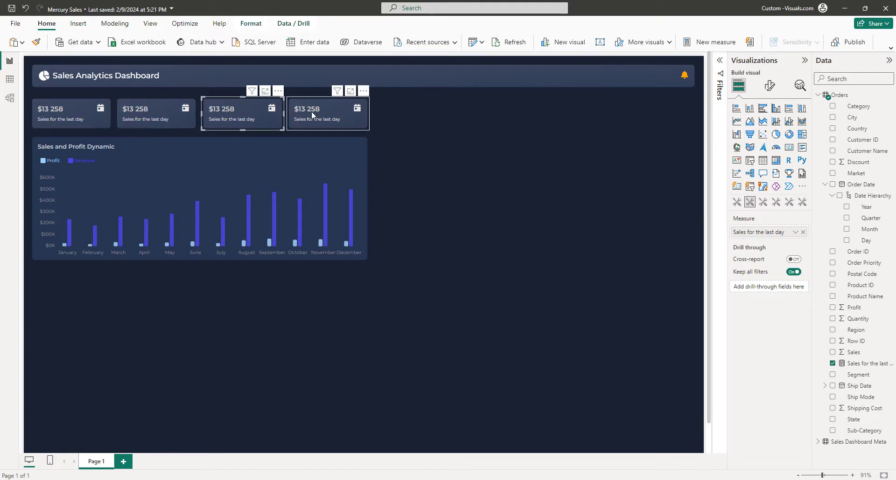
left_click(84, 112)
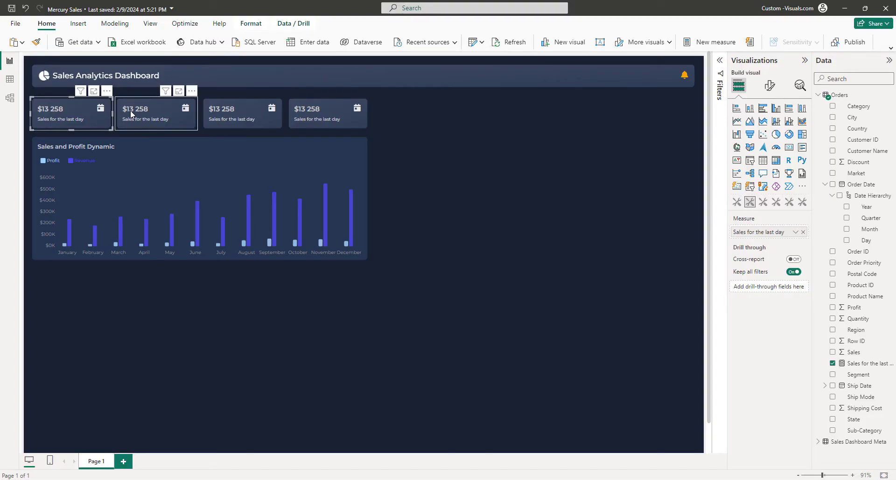
left_click(131, 115)
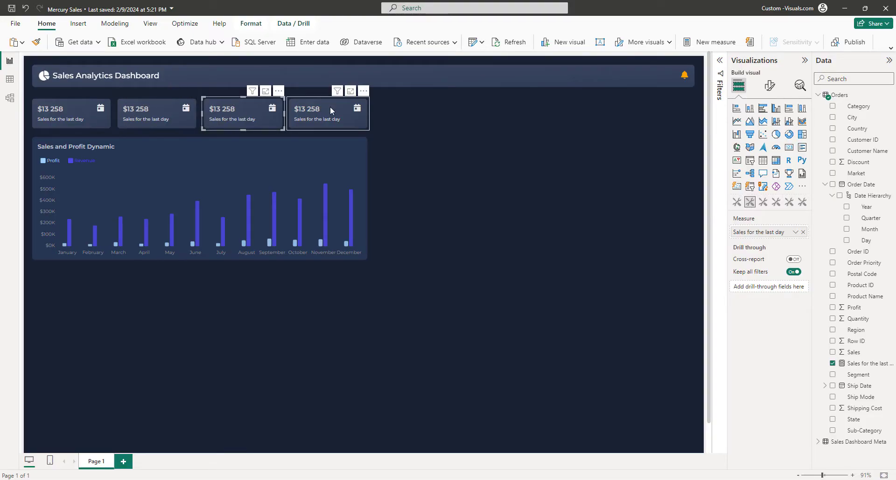
left_click(413, 124)
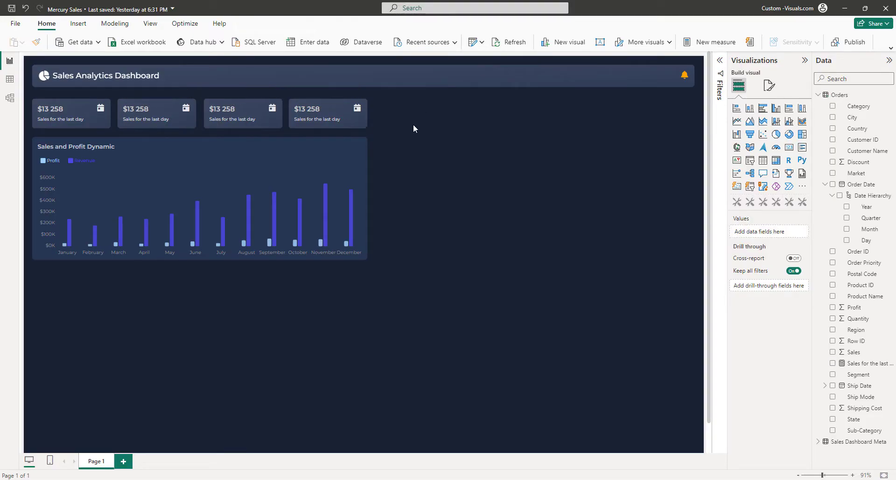
Select the second card and copy the whole formula of the Sales for the last day measure.
left_click(169, 108)
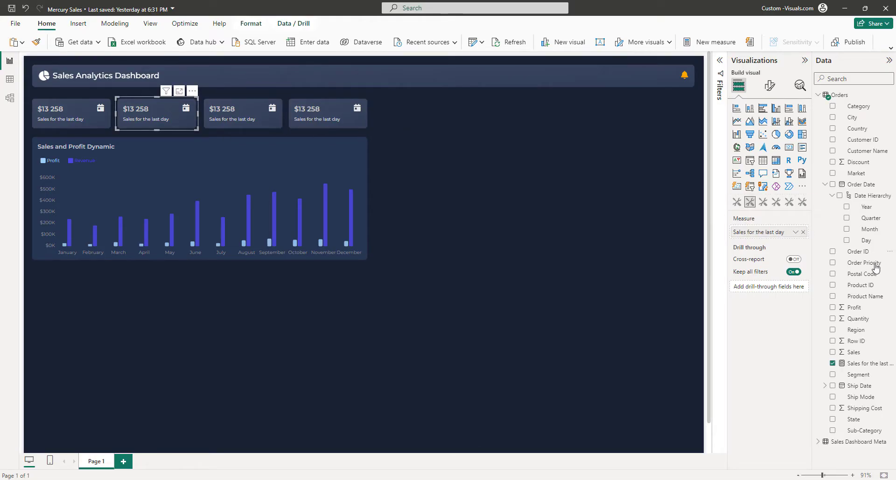
left_click(856, 364)
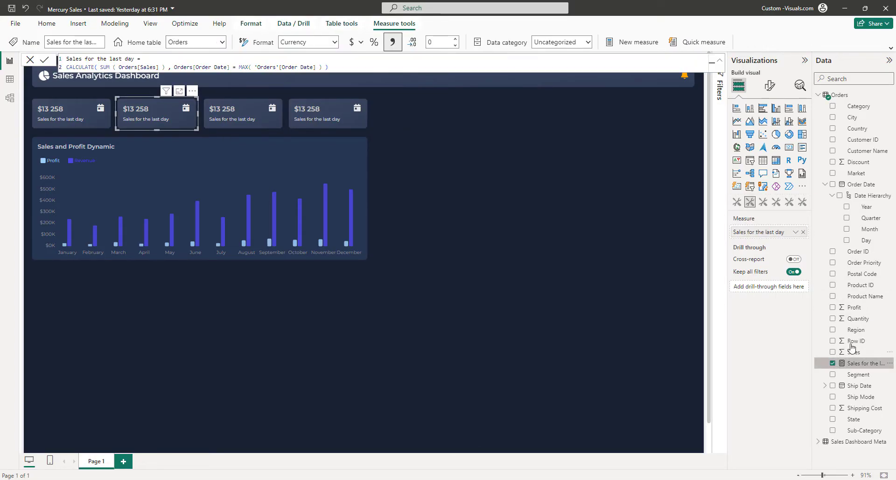
double_click(223, 67)
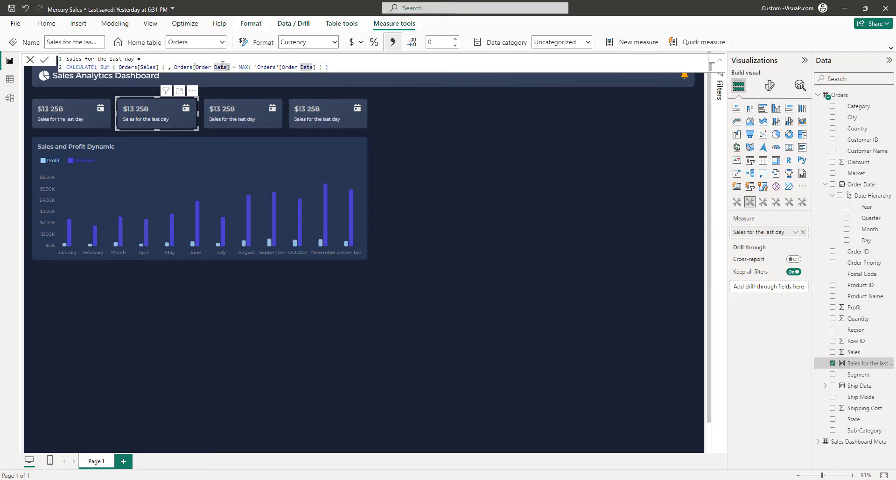
key("ctrl+a")
key("Escape")
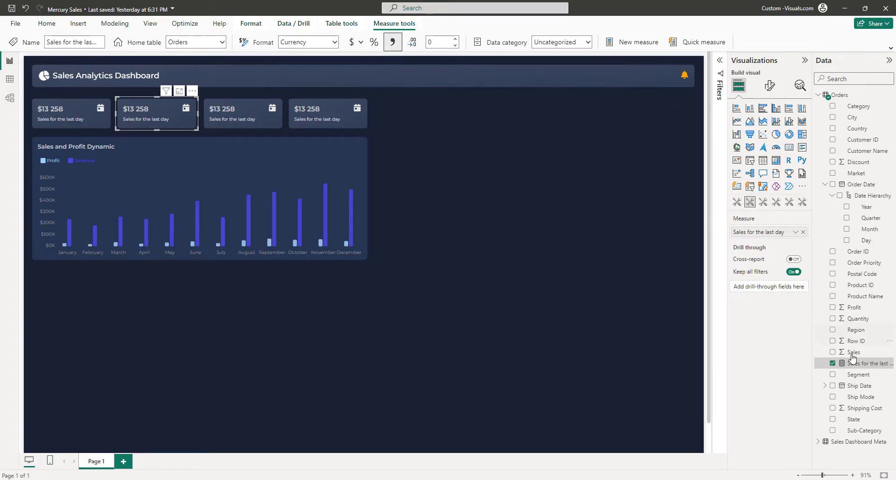
Create a measure in Orders from the copied formula, name it Sales for the last 7 days and add -7 after the MAX expression.
right_click(853, 368)
left_click(812, 238)
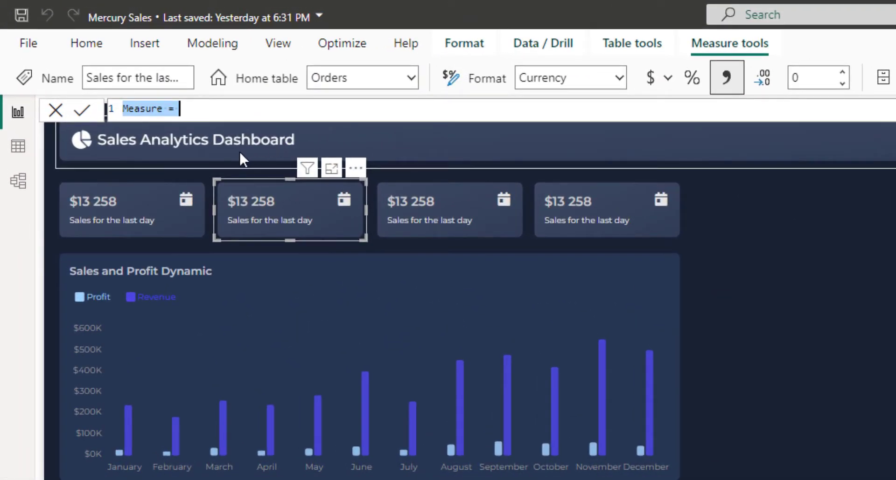
key("ctrl+v")
key("Up")
key("ctrl+Left")
key("ctrl+Left")
type("7")
left_click(261, 108)
type("s")
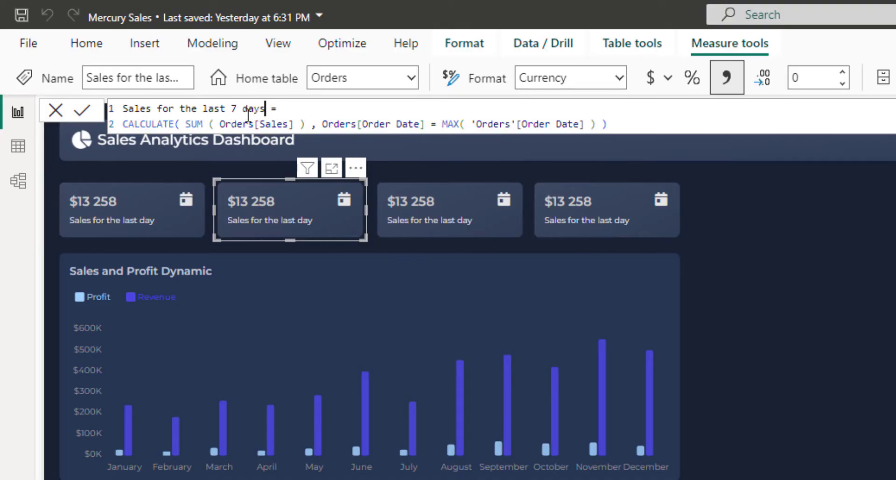
left_click(596, 122)
type("-7")
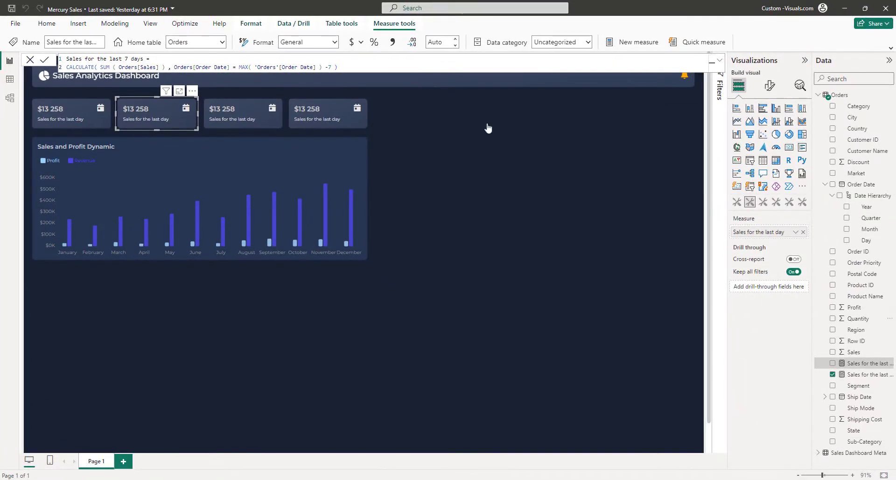
Replace the second card's measure with Sales for the last 7 days and format it as currency with 0 decimal places.
left_click_drag(853, 365, 772, 235)
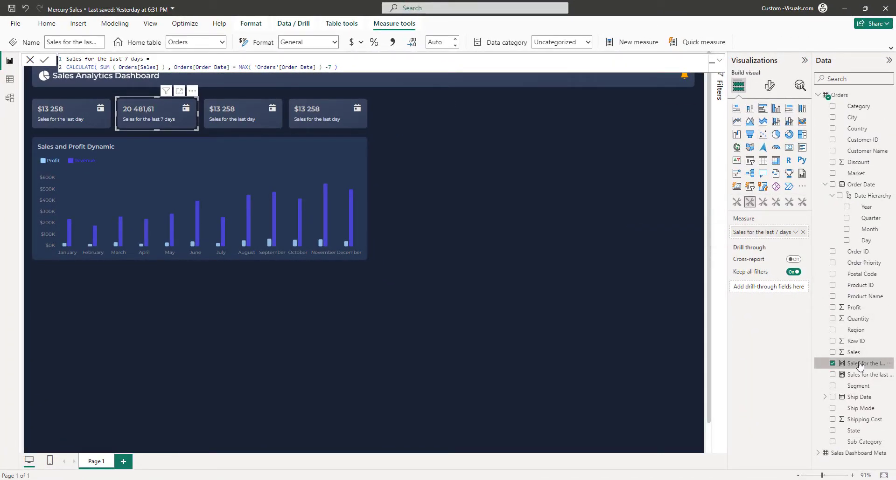
left_click(353, 43)
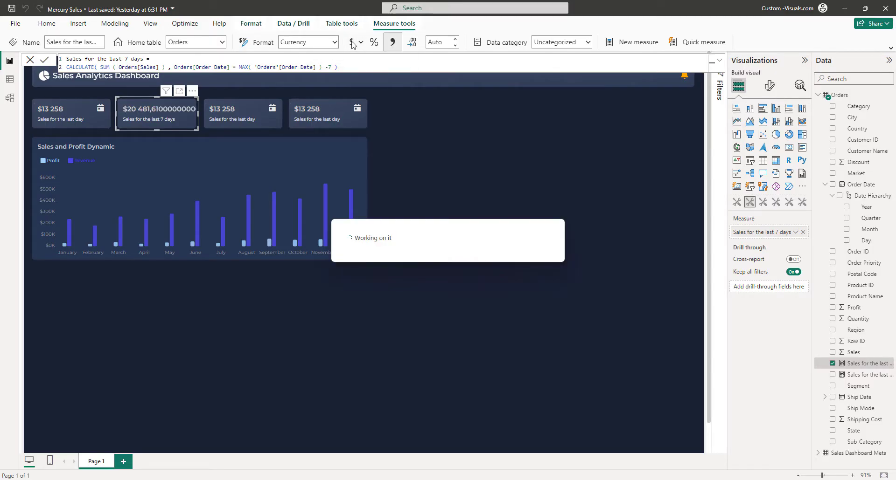
left_click(441, 42)
type("0")
key("Return")
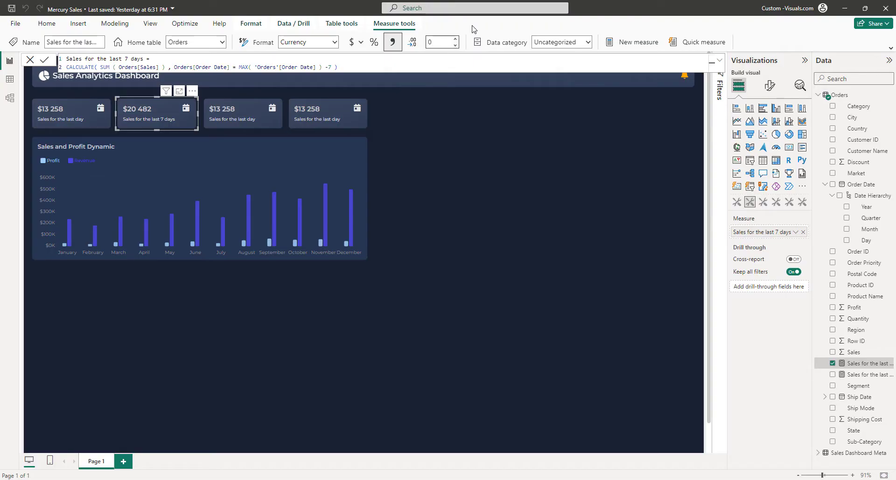
Change the second card's icon to calendar-week and give it the light green colour #C9F49A.
left_click(769, 85)
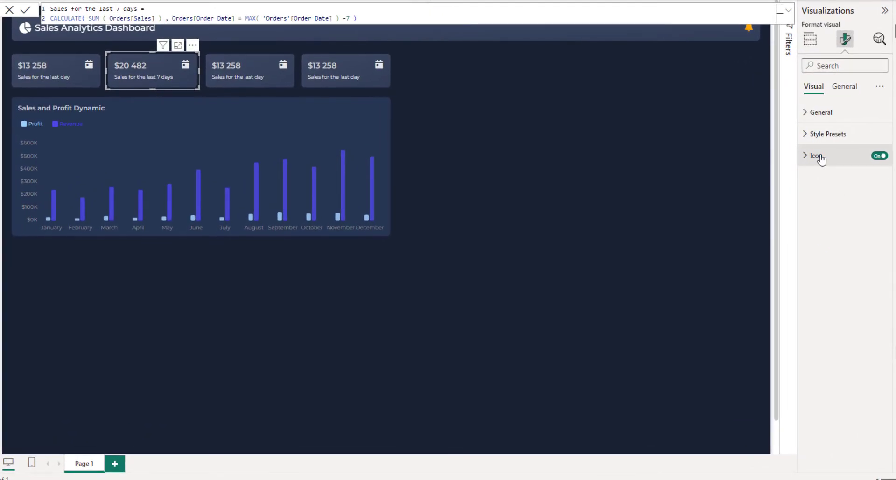
left_click(820, 157)
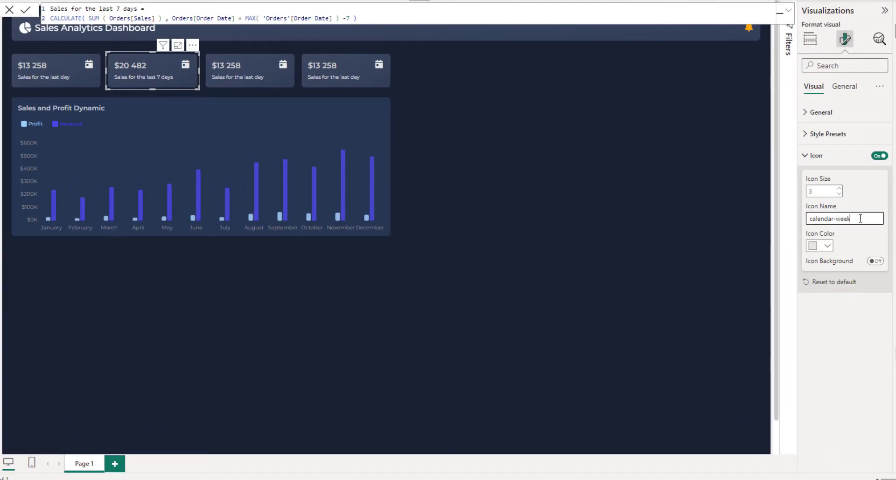
left_click(821, 246)
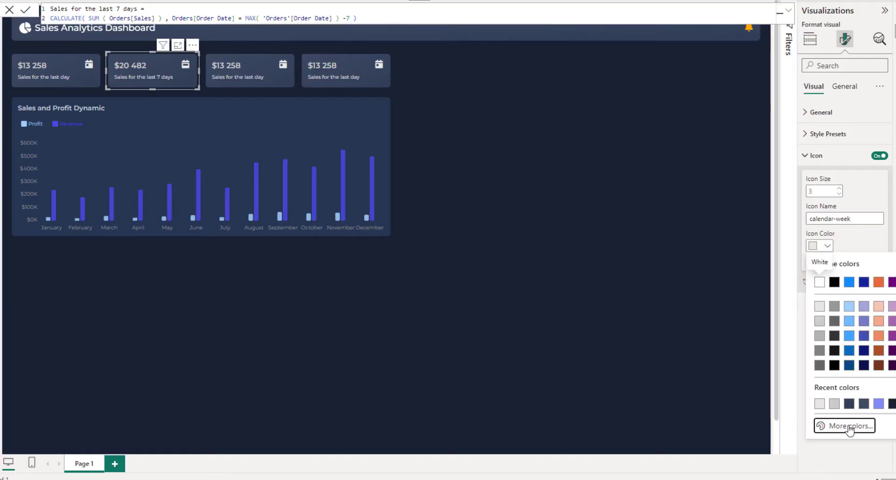
left_click(848, 425)
left_click(848, 391)
left_click(865, 267)
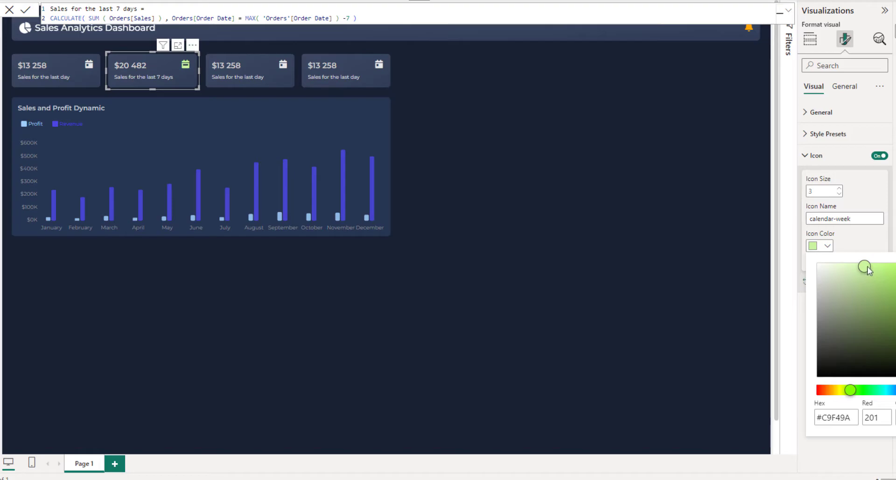
left_click(858, 245)
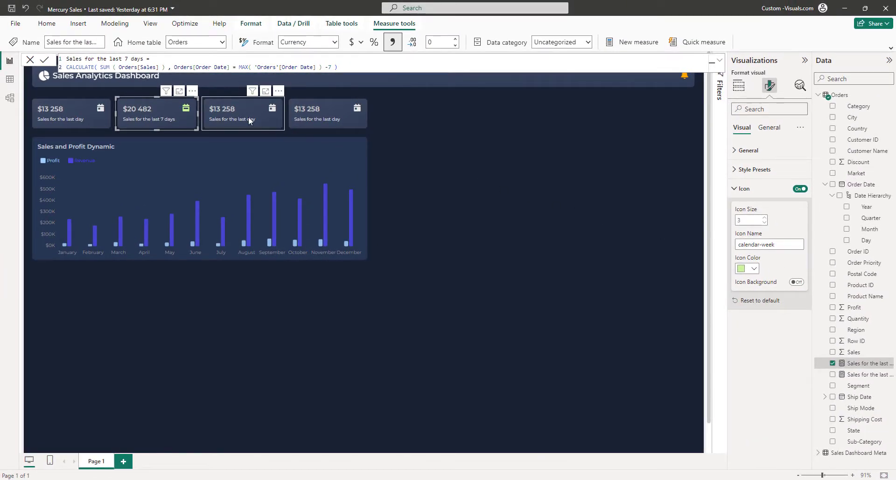
Select the third card and create an Orders measure from the copied Sales for the last 7 days formula, naming it Shipping cost for the last 7 days.
left_click(249, 122)
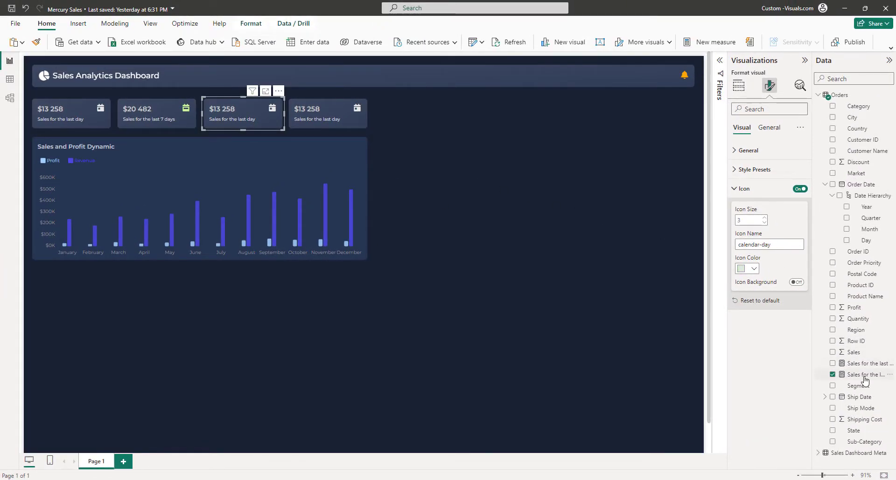
left_click(271, 67)
left_click(870, 364)
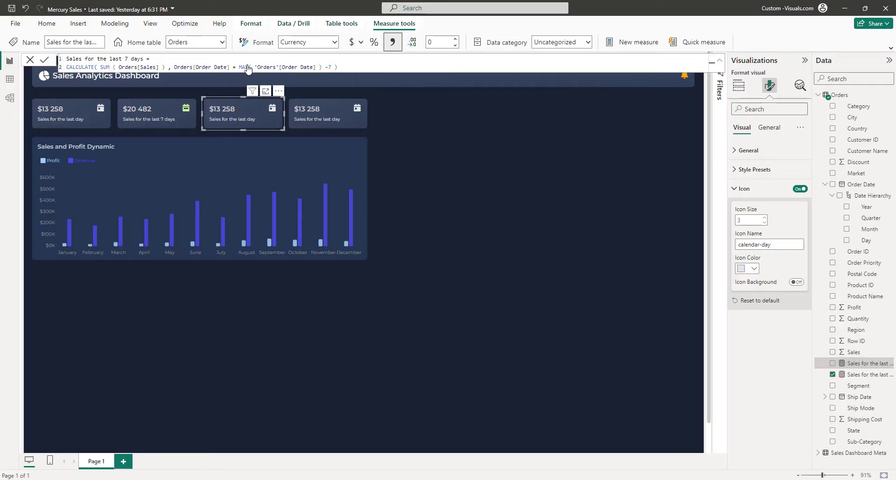
key("ctrl+a")
right_click(842, 364)
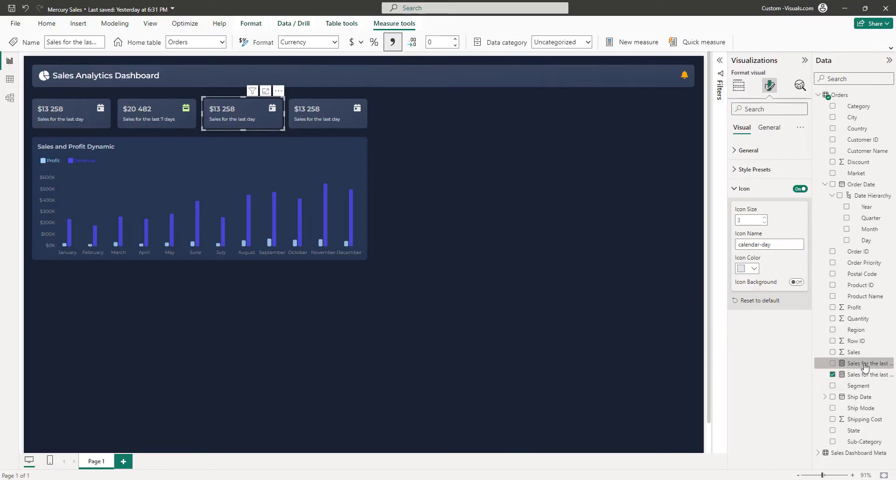
left_click(801, 232)
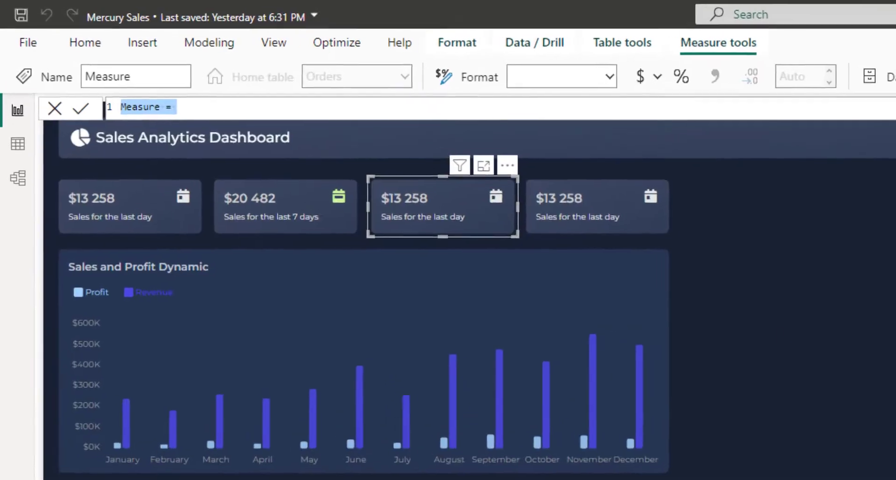
key("ctrl+v")
left_click_drag(152, 107, 60, 111)
type("Discoun")
type("g cost")
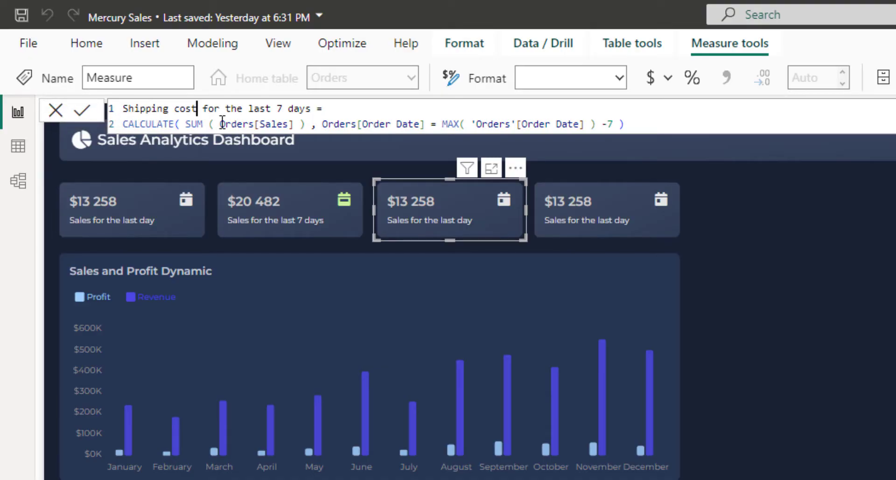
Replace Orders[Sales] inside the SUM with Orders[Shipping Cost] and commit the new measure.
left_click_drag(220, 123, 293, 124)
type("or")
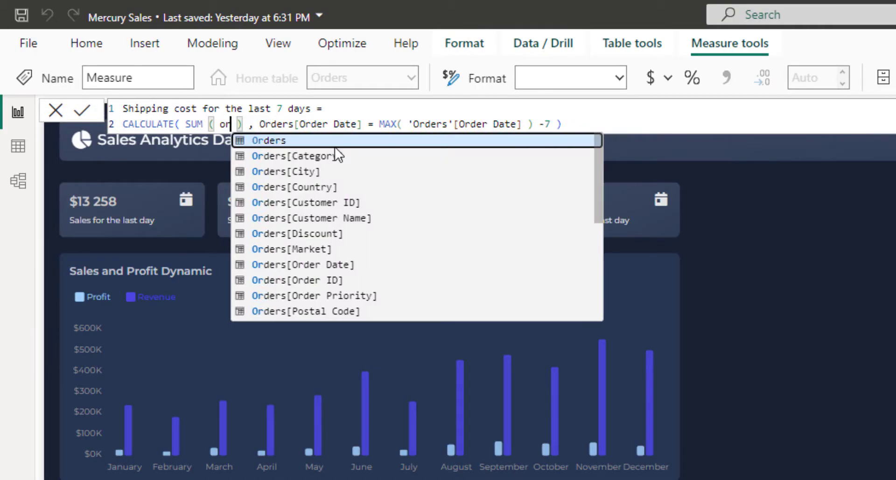
type("der")
key("Down")
key("Down")
key("Down")
key("Down")
key("Down")
key("Down")
key("Down")
key("Down")
key("Down")
key("Down")
key("Down")
key("Down")
key("Down")
key("Down")
key("Down")
key("Up")
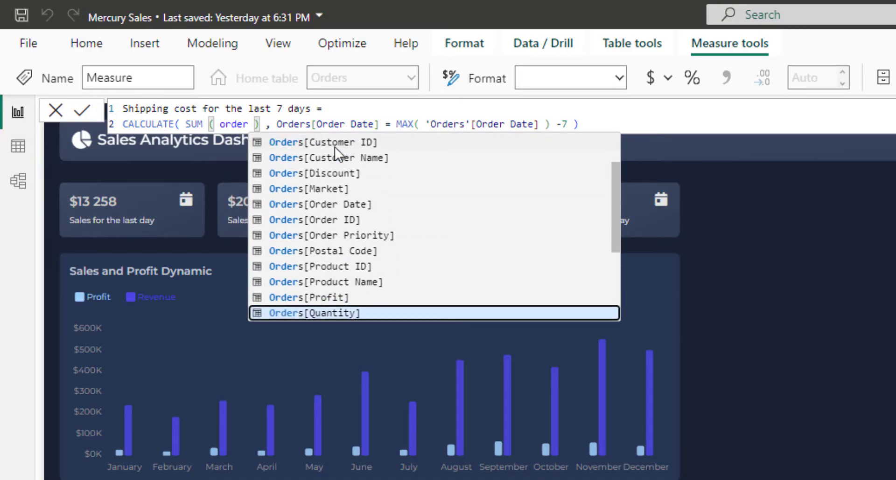
key("Down")
key("Down")
key("Down")
key("Down")
key("Down")
key("Down")
key("Down")
key("Up")
key("Up")
key("Up")
key("Down")
key("Down")
key("Down")
key("Down")
key("Down")
key("Down")
key("Up")
key("Up")
key("Tab")
key("Right")
key("Right")
key("Right")
key("Right")
key("Right")
key("Right")
key("Right")
key("Right")
key("Right")
key("Right")
key("Right")
key("Right")
key("Right")
key("Right")
key("Right")
key("Right")
key("Right")
key("Right")
key("Right")
key("Right")
key("Return")
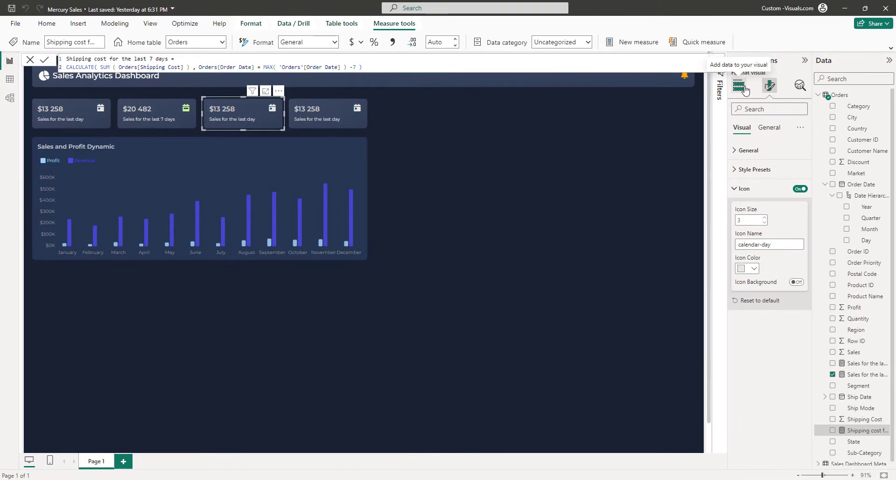
Assign the Shipping cost for the last 7 days measure to the third card and format it as currency with 0 decimal places.
left_click(743, 88)
left_click_drag(860, 431, 776, 232)
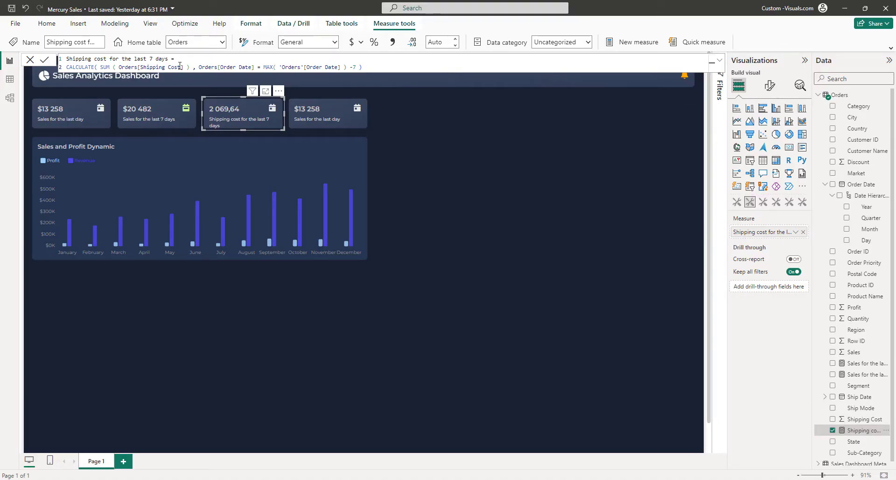
left_click(351, 42)
left_click(439, 42)
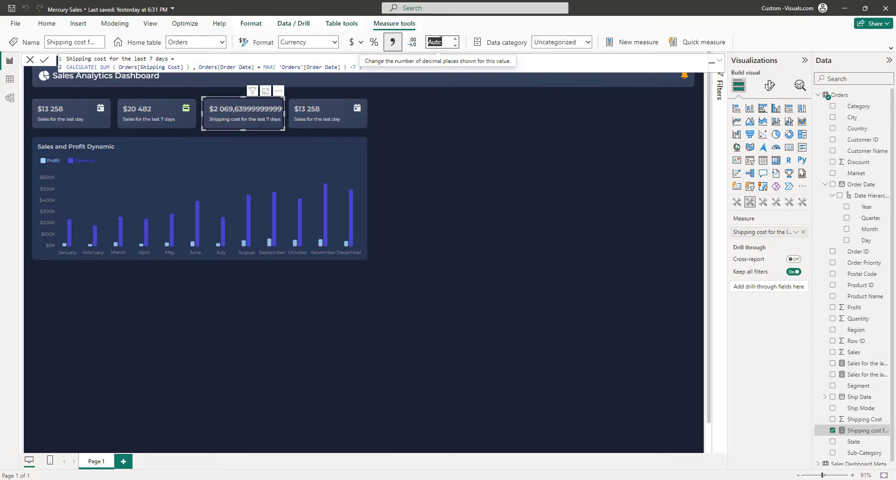
type("0")
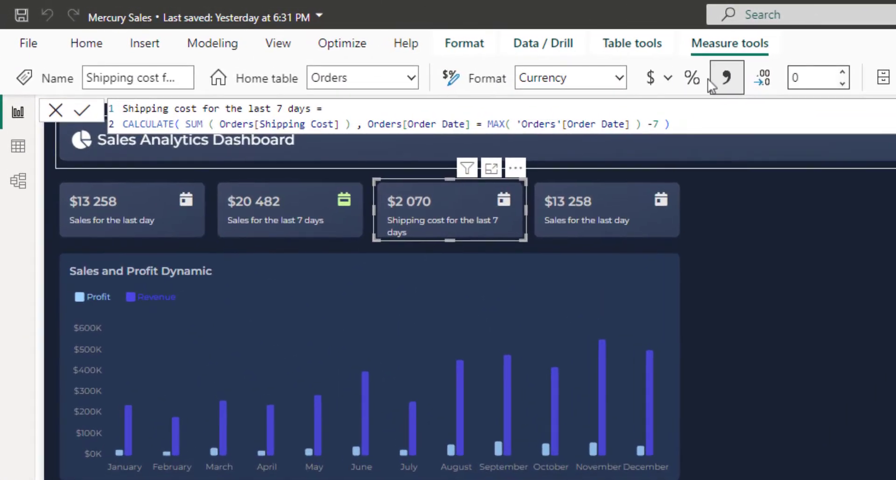
Shorten the shipping measure's name in its formula to Shipping for the last week.
left_click(88, 59)
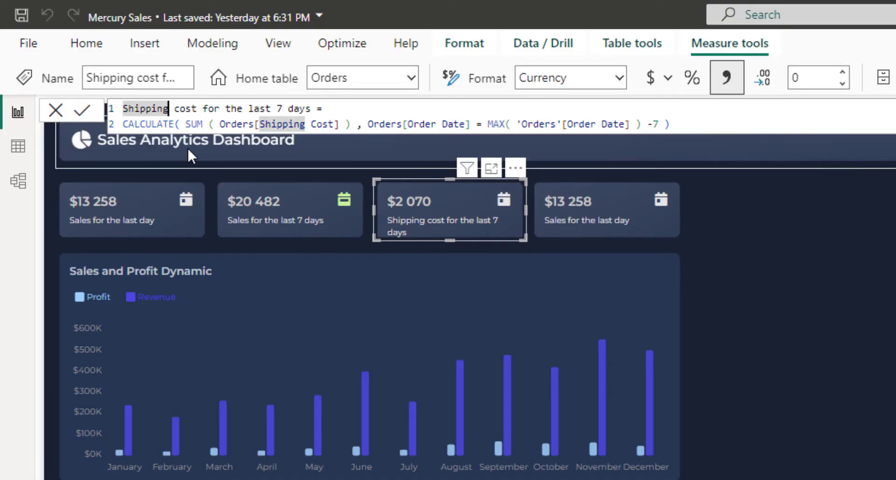
key("Right")
key("shift+Right")
key("shift+Right")
key("shift+Right")
key("shift+Right")
key("shift+Right")
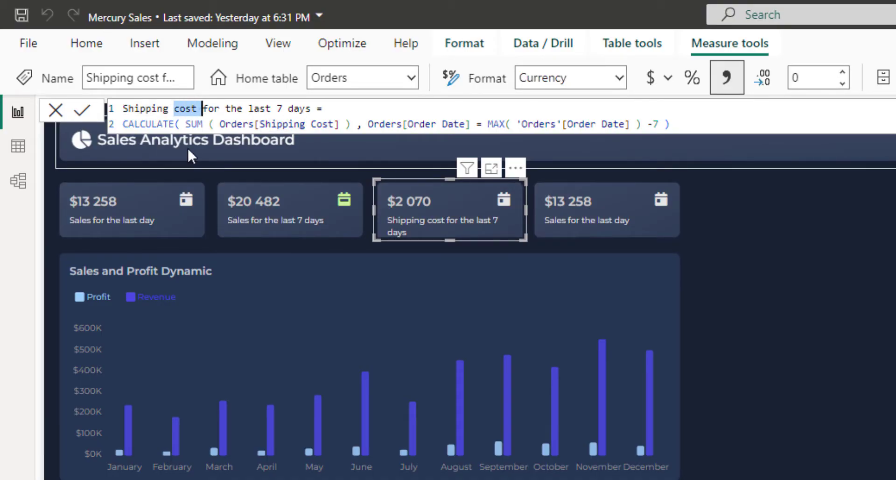
key("BackSpace")
key("Return")
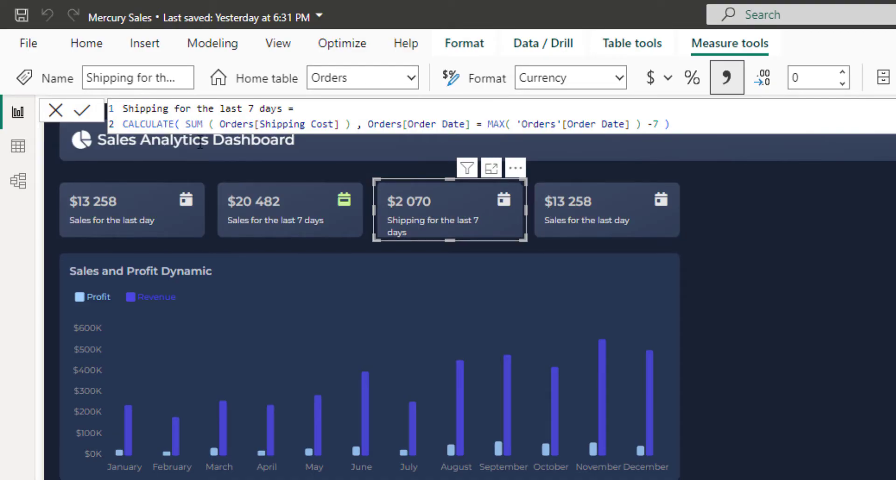
left_click_drag(249, 110, 287, 109)
type("week")
key("Return")
Rename the second card's measure in its formula to Sales for the last week.
left_click(284, 196)
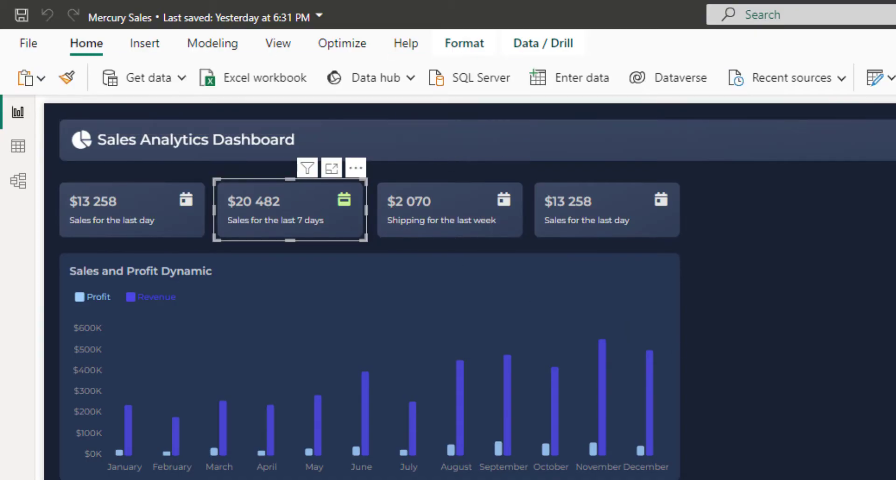
left_click(892, 390)
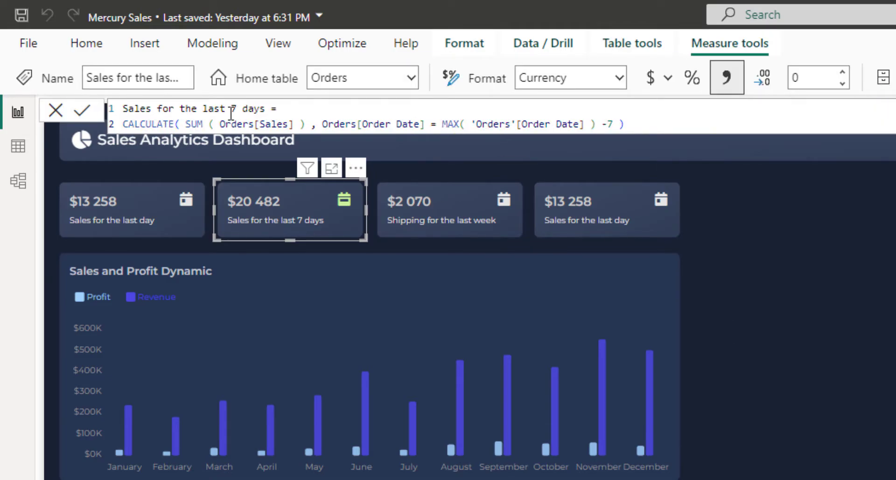
left_click_drag(231, 113, 264, 105)
type("week")
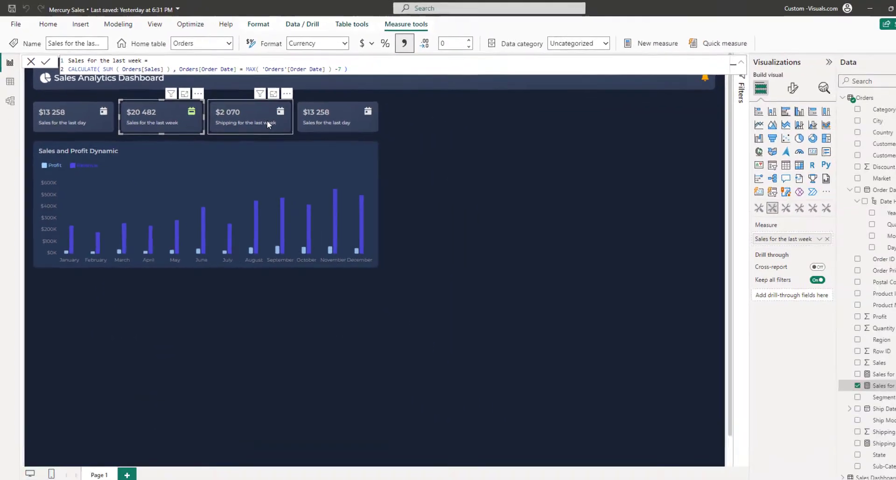
Change the third card's icon to truck, colour it light blue and set the icon size to 4.
left_click(480, 218)
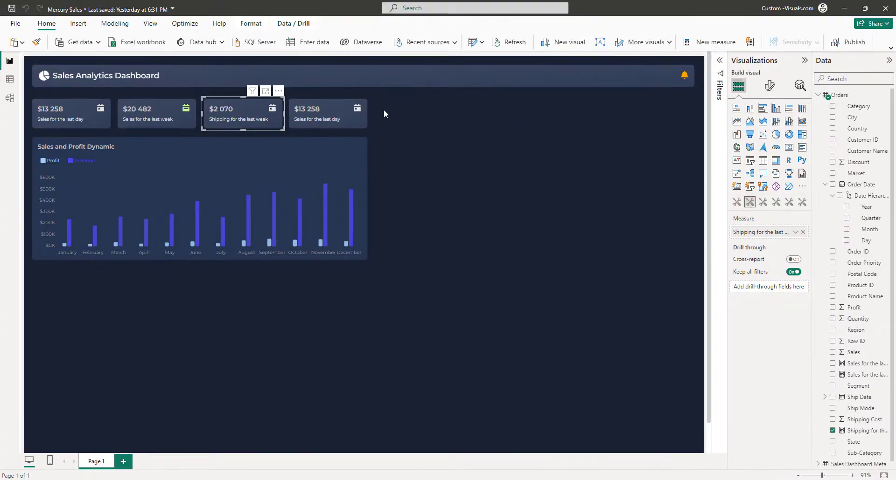
left_click(769, 86)
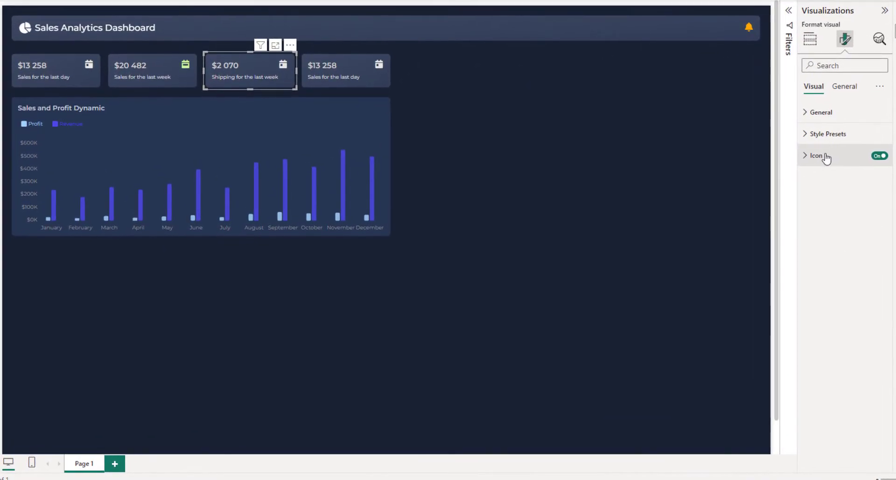
left_click(774, 178)
triple_click(852, 218)
type("truck")
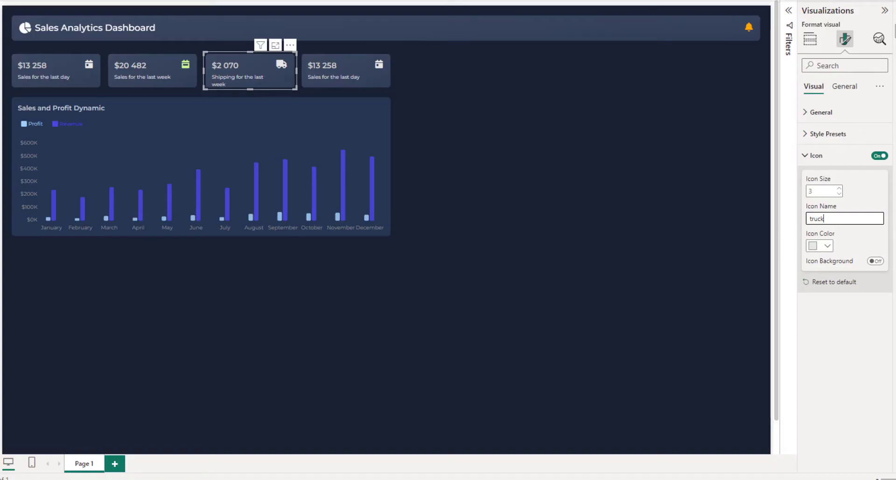
left_click(826, 246)
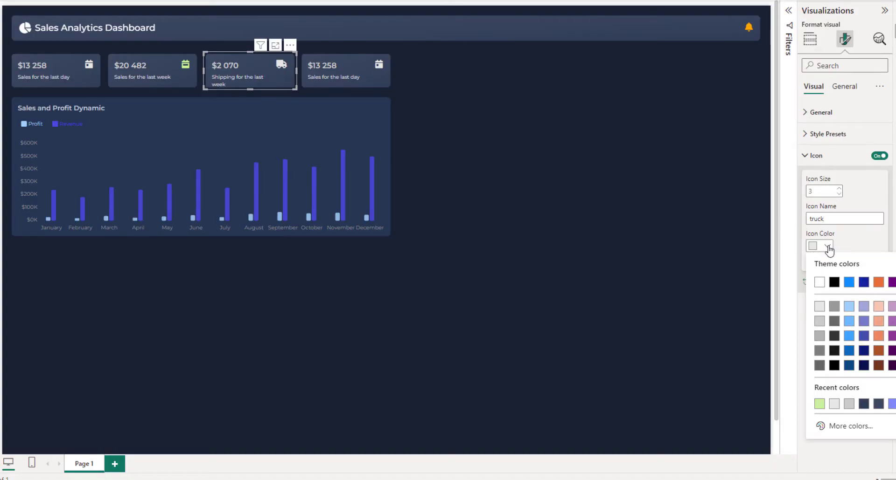
left_click(850, 339)
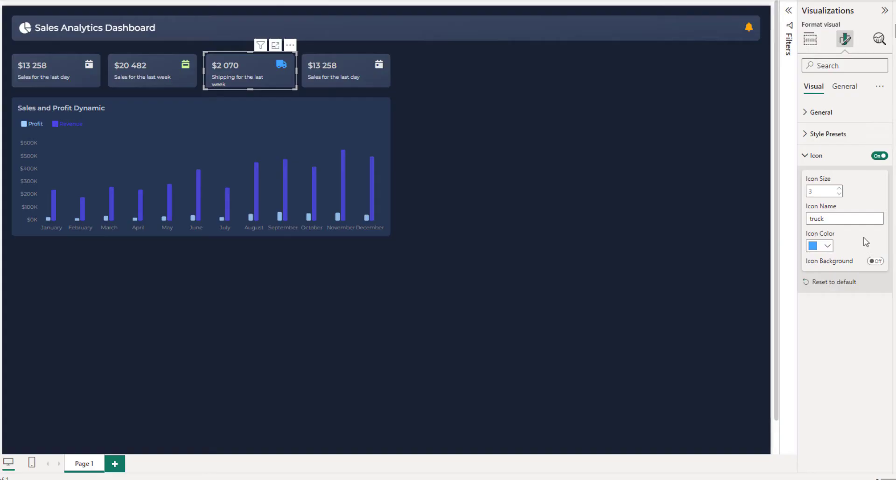
left_click(839, 189)
Widen the shipping card slightly so its label fits on one line, and nudge the card left to even out the gaps.
left_click_drag(296, 70, 299, 69)
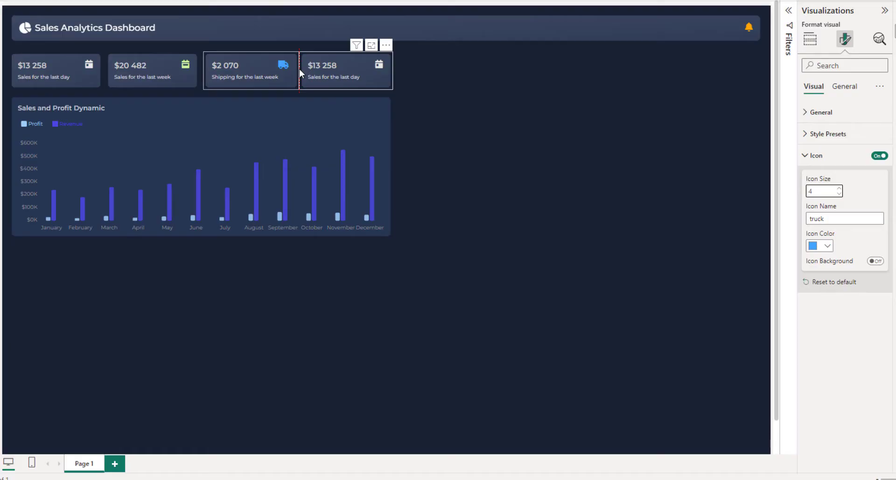
left_click(353, 56)
left_click(494, 77)
left_click(248, 55)
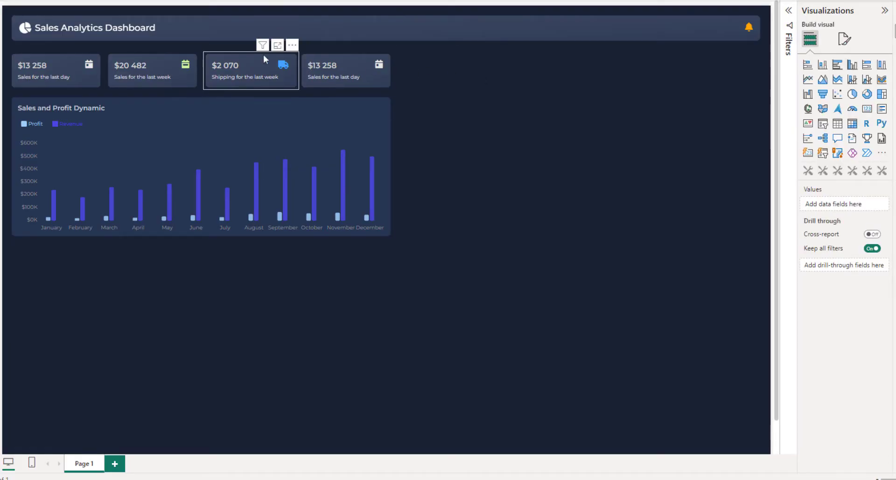
key("Left")
key("Left")
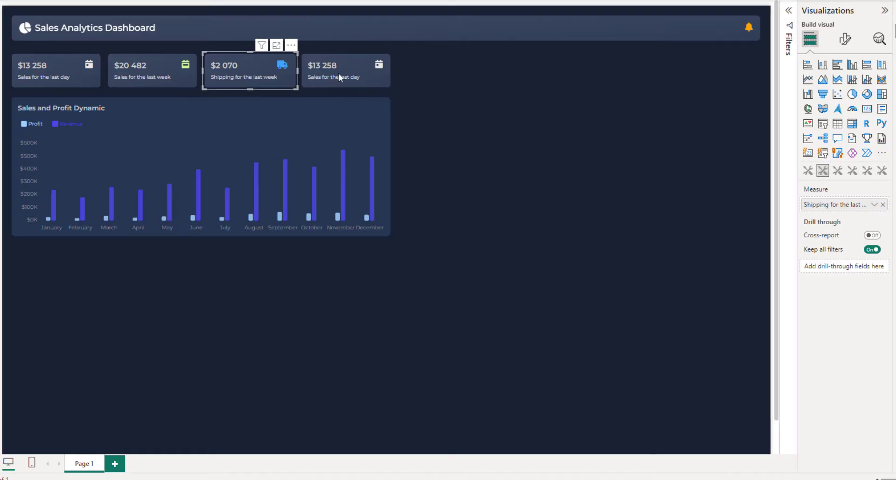
left_click(458, 102)
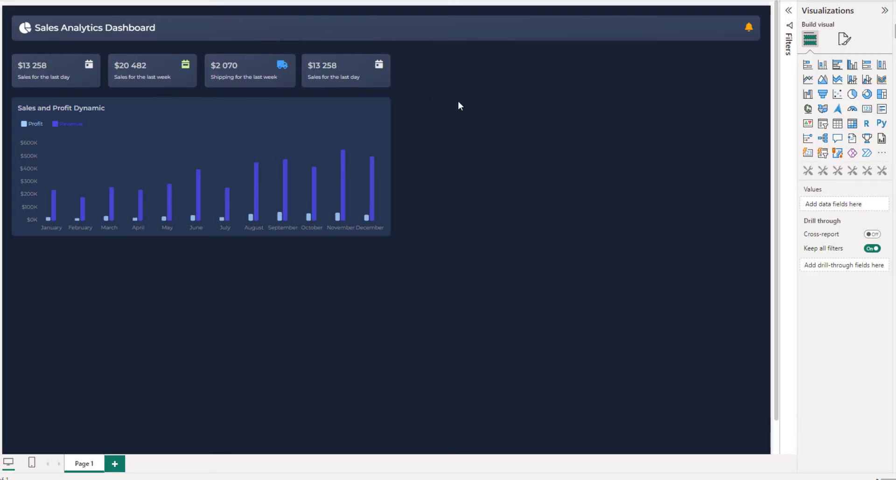
left_click(285, 82)
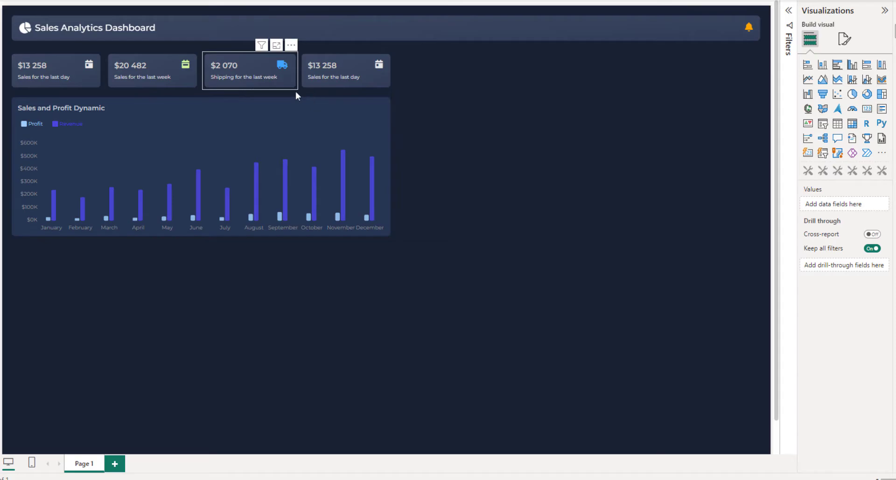
Set the width of all four KPI cards to 200 so they share one size.
left_click(85, 80)
left_click(140, 79)
left_click(233, 76)
left_click(336, 74)
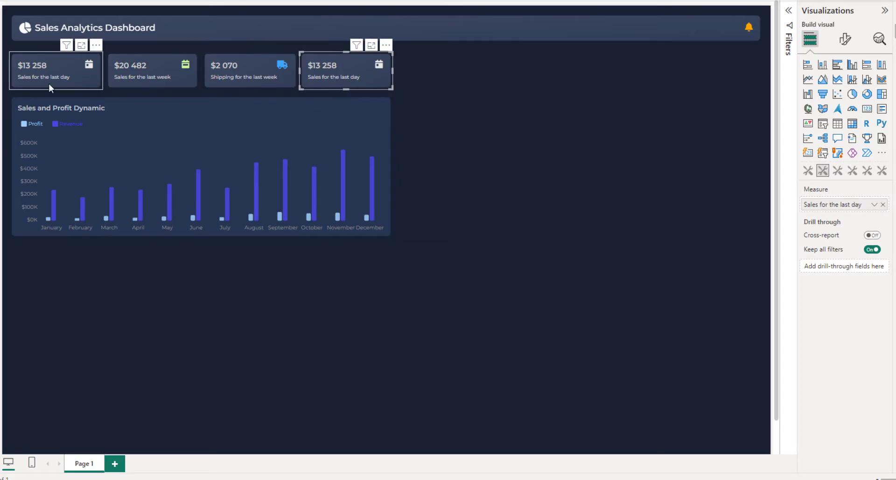
left_click(49, 84, "ctrl")
left_click(123, 85, "ctrl")
left_click(261, 87, "ctrl")
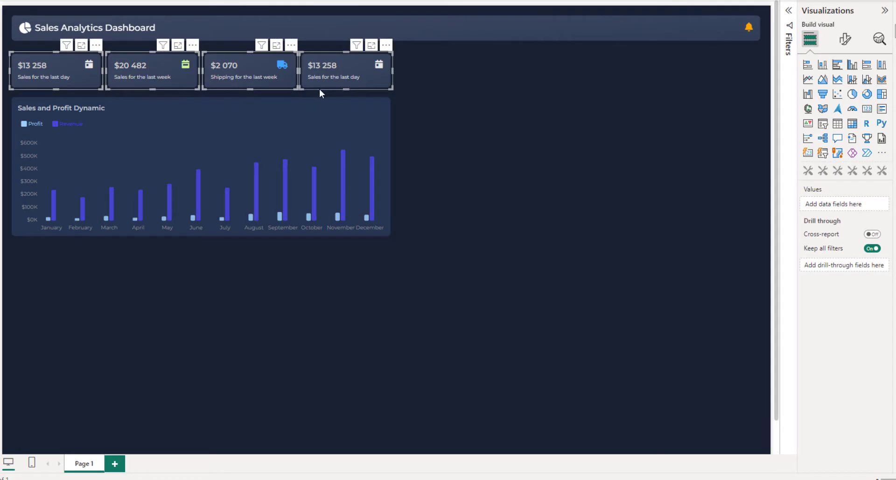
left_click(845, 39)
left_click(844, 86)
left_click(824, 112)
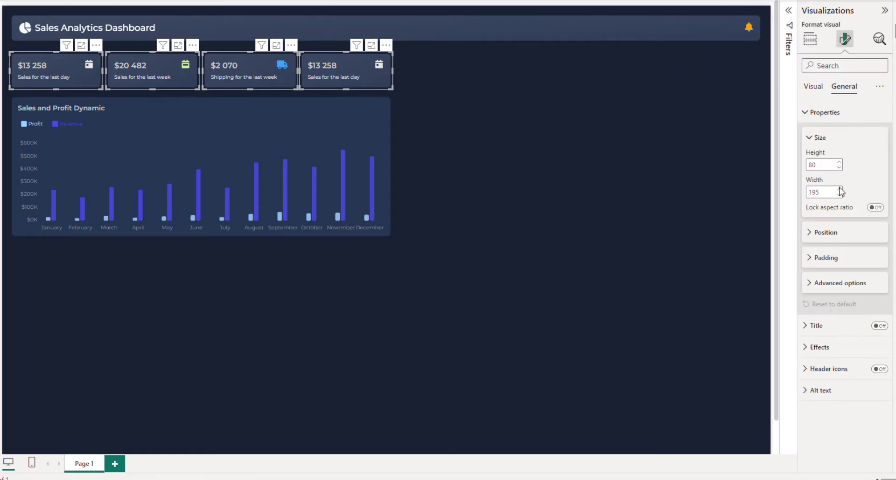
left_click(839, 195)
left_click(840, 189)
left_click(840, 190)
left_click(840, 190)
left_click(840, 190)
left_click(839, 190)
left_click(839, 190)
left_click(840, 189)
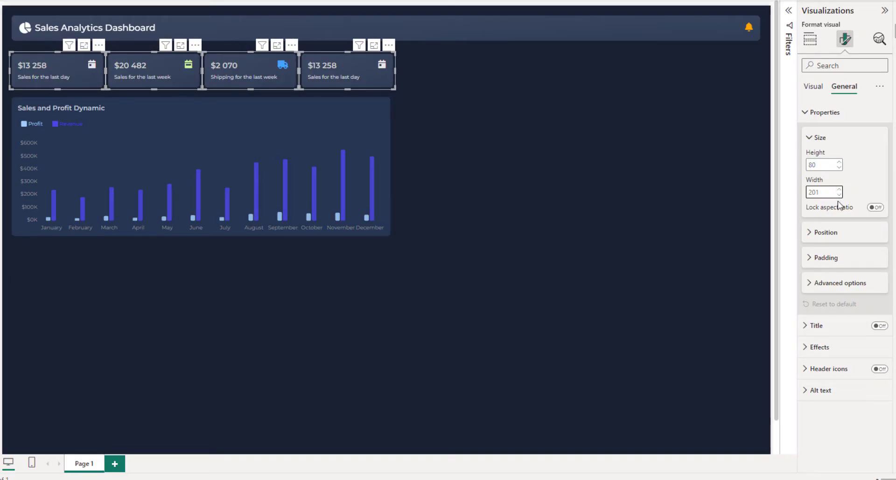
left_click(838, 195)
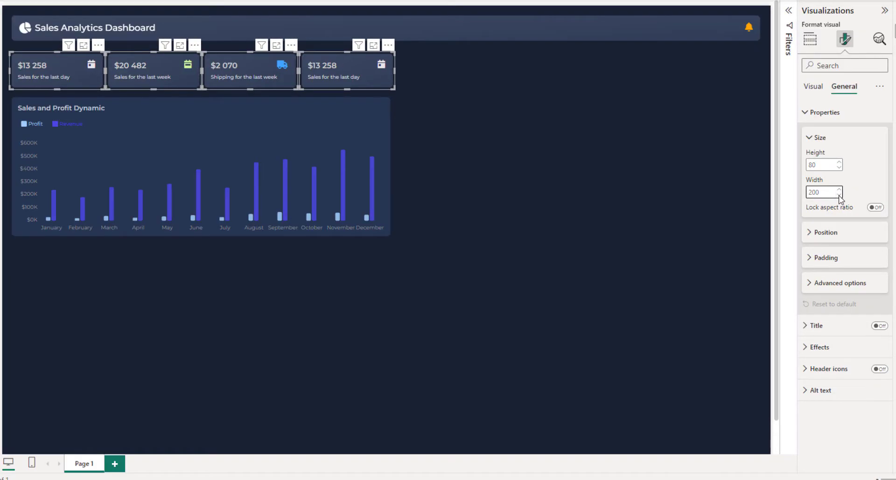
left_click(523, 101)
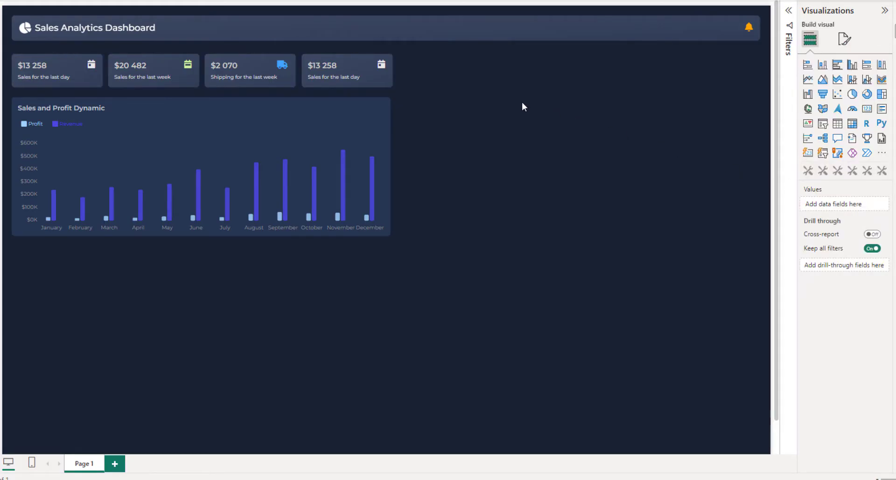
Nudge the second, third and fourth KPI cards slightly left to even out the gaps and line up with the chart's edge.
left_click(94, 85)
left_click(111, 88)
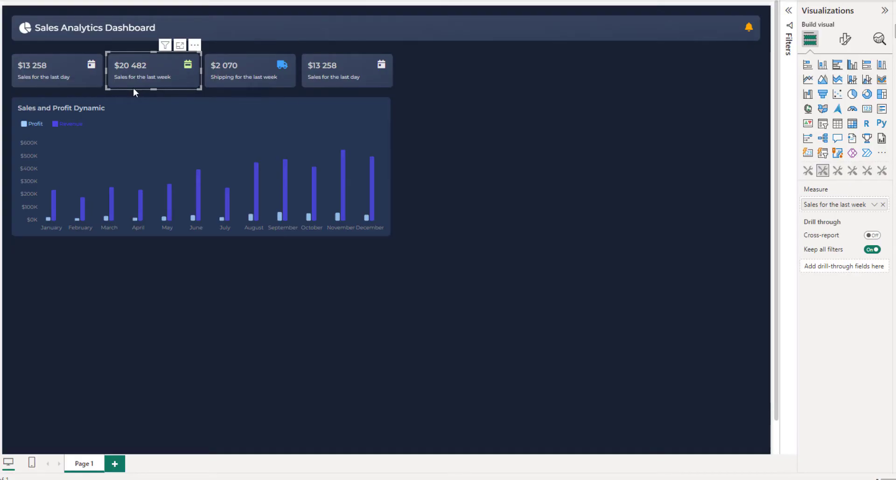
left_click(224, 88)
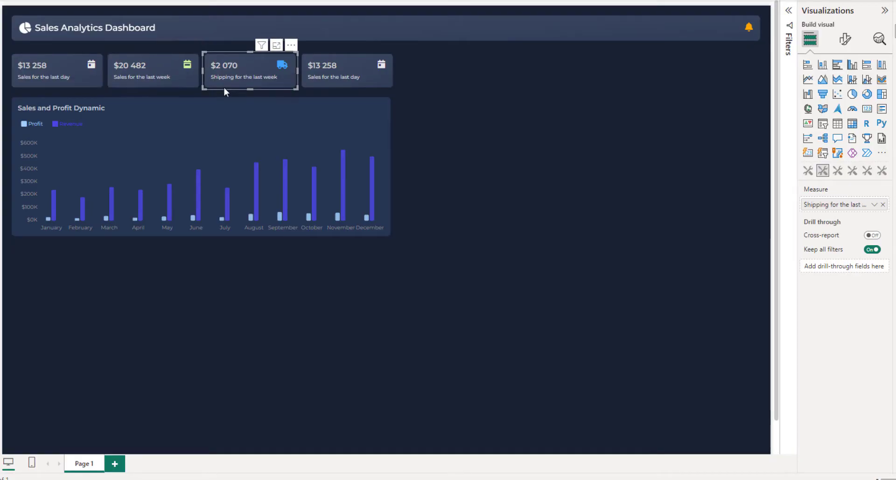
left_click(329, 91)
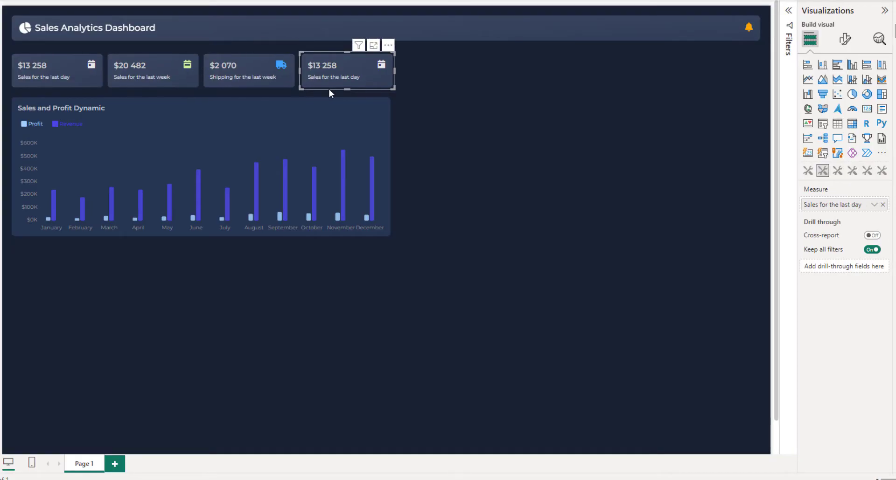
left_click(497, 68)
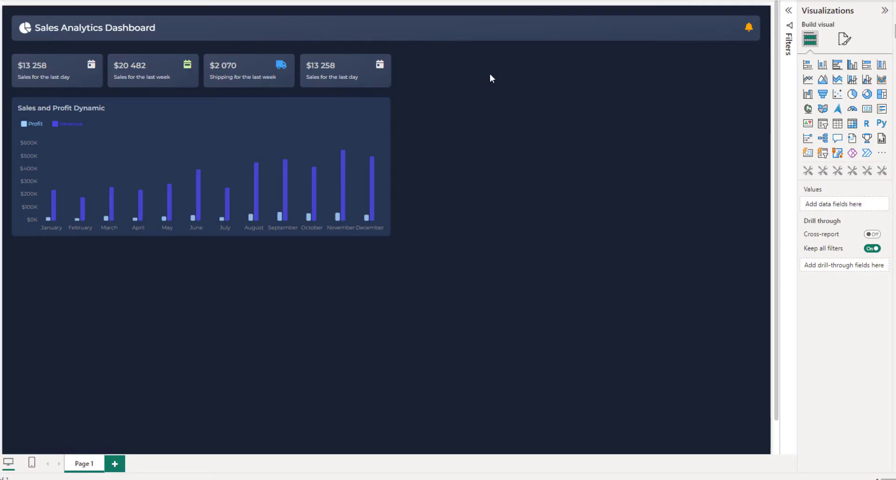
Move all four KPI cards together slightly down, closer to the Sales and Profit Dynamic chart.
left_click(46, 83)
left_click(133, 86, "ctrl")
left_click(223, 88, "ctrl")
left_click(318, 88, "ctrl")
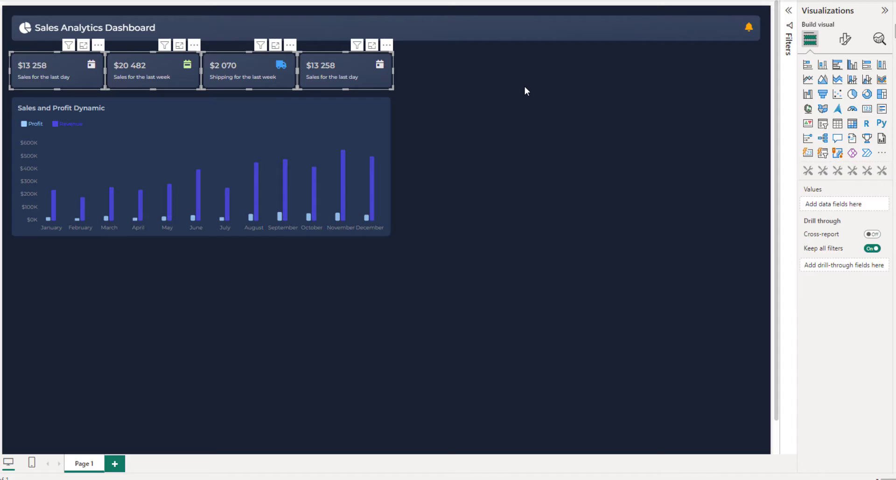
left_click(453, 77)
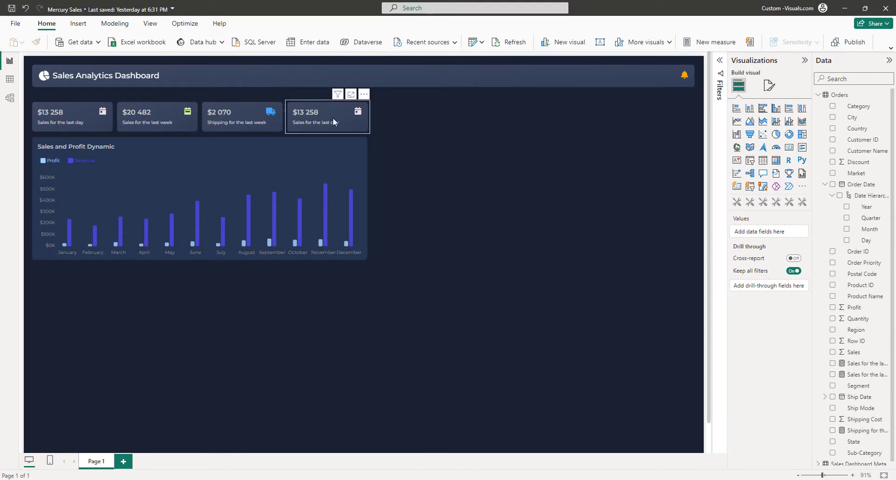
Create a new measure in the Orders table and fill it with a copy of the Sales for the last week formula.
left_click(334, 122)
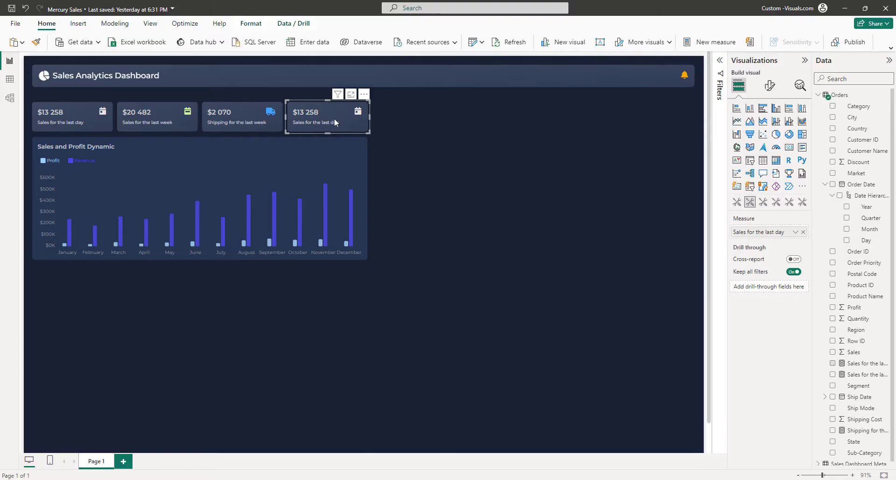
left_click(862, 376)
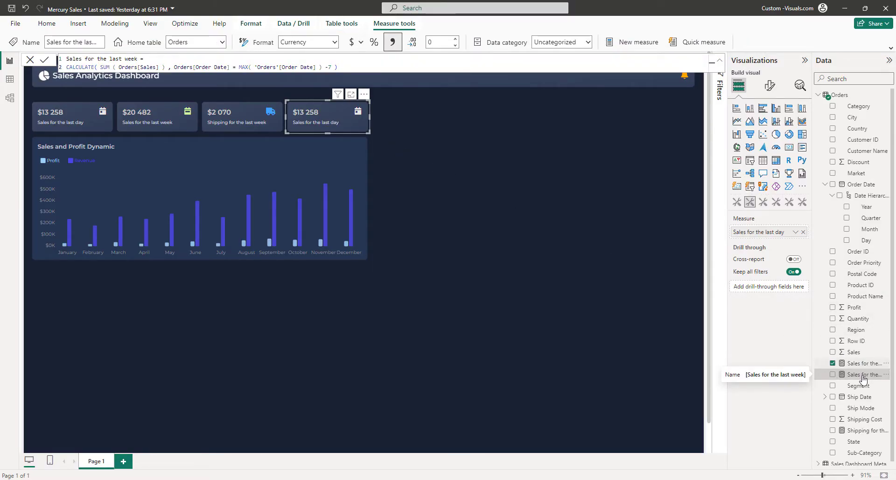
key("ctrl+a")
key("ctrl+c")
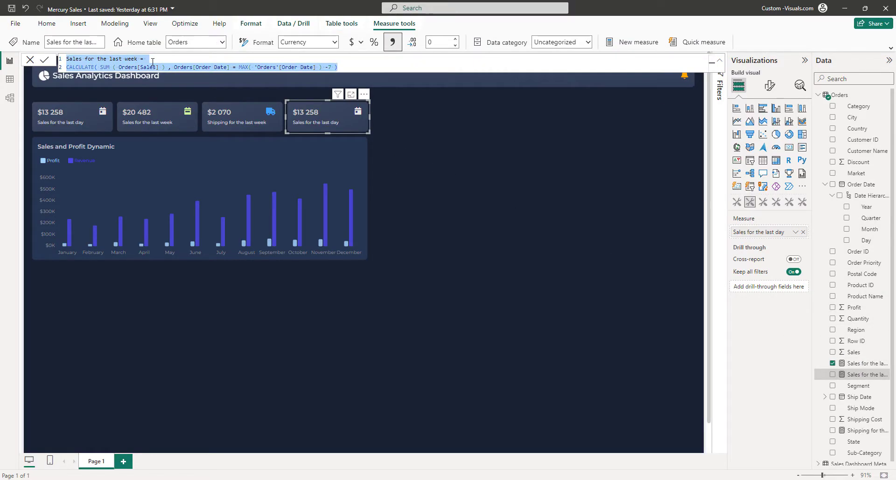
right_click(867, 378)
left_click(821, 243)
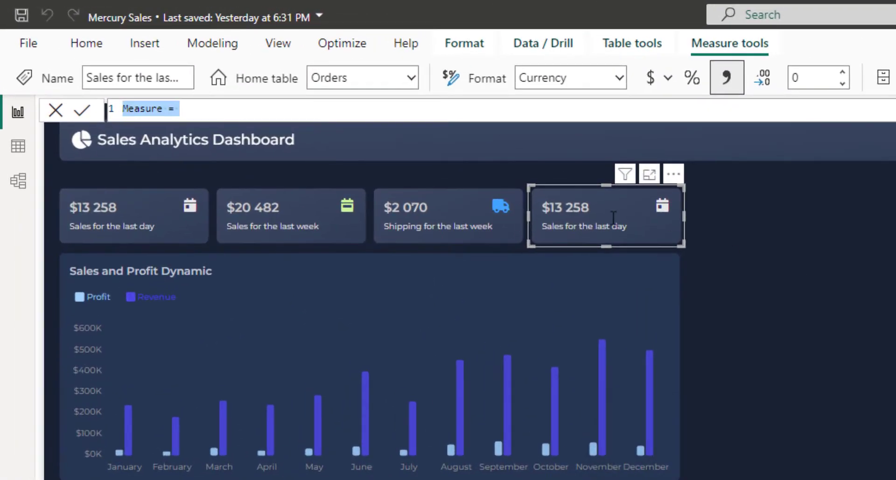
key("ctrl+v")
Rename the new measure in its formula to Profit for the last week and make it sum Orders[Profit].
double_click(151, 108)
type("Profit")
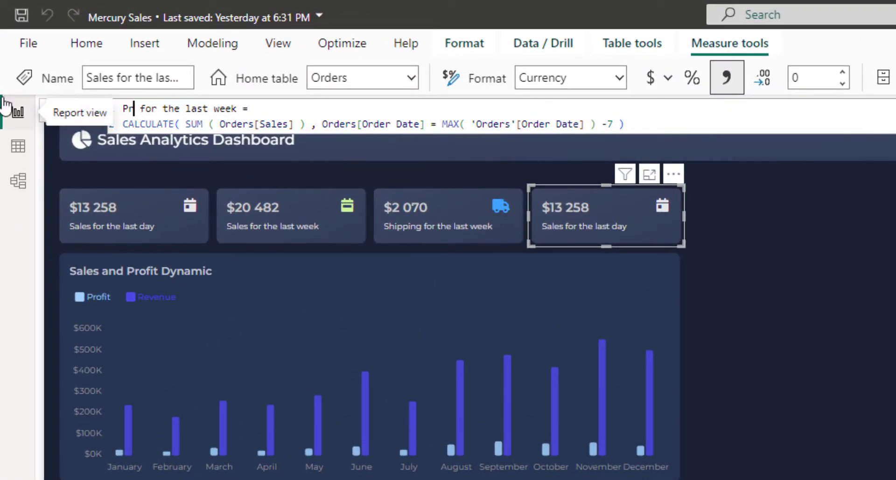
double_click(271, 124)
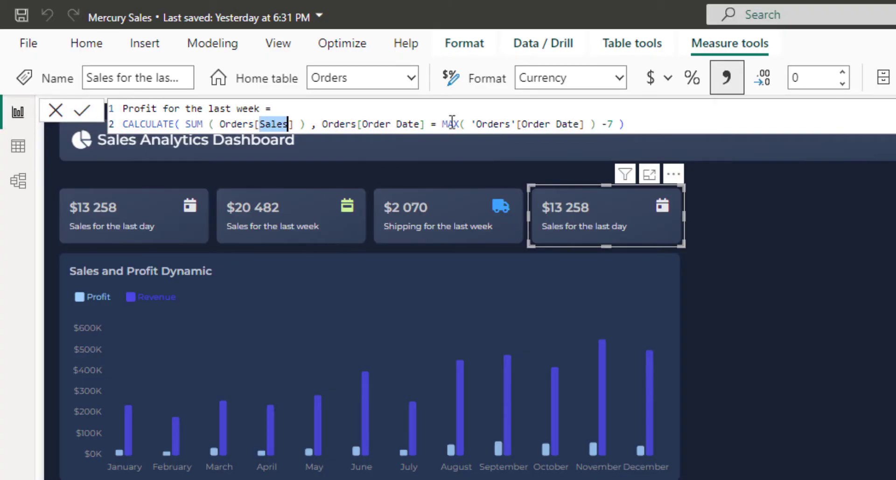
type("Pr")
key("Down")
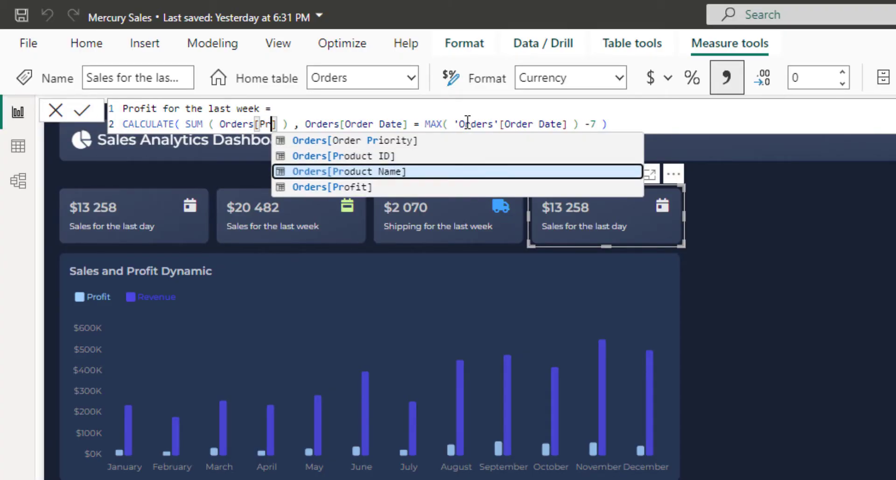
key("Down")
key("Tab")
double_click(462, 123)
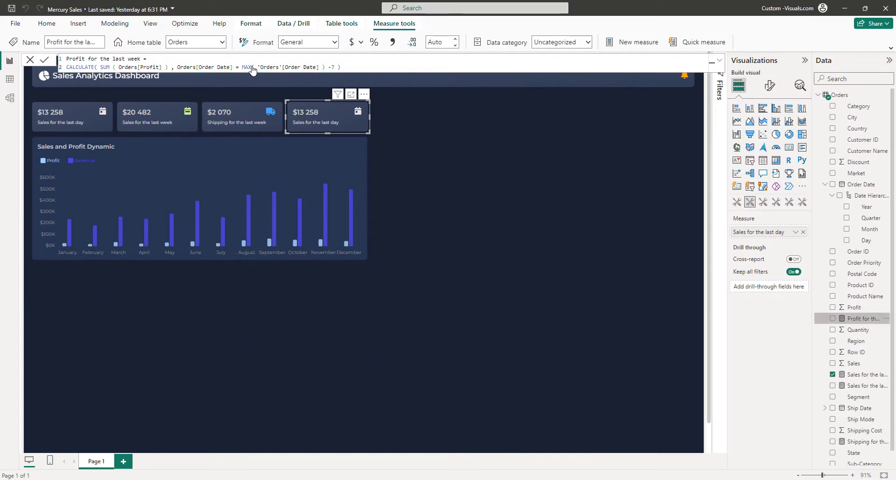
Format the profit measure as currency with 0 decimal places and use it in the fourth card instead of Sales for the last day.
left_click(353, 42)
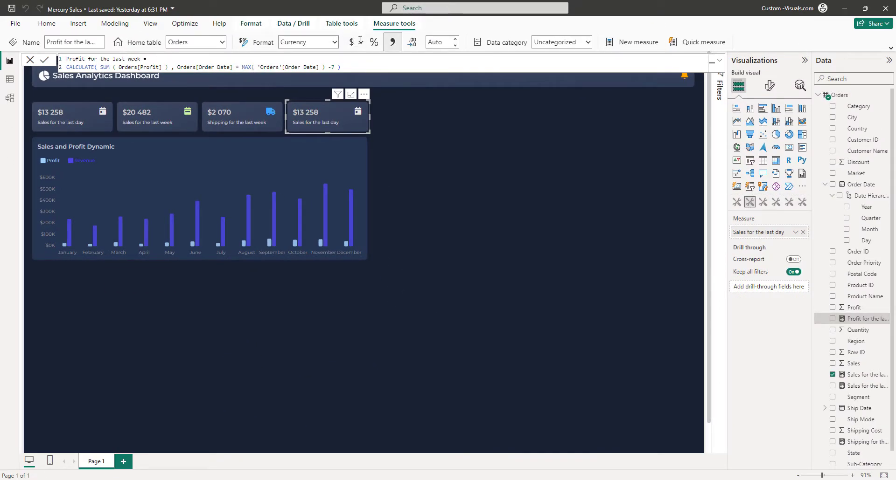
left_click(436, 42)
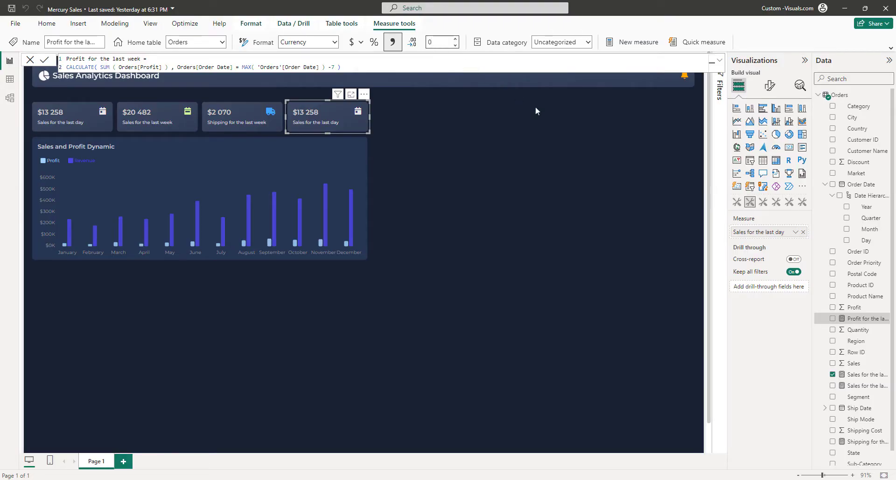
left_click_drag(858, 319, 792, 233)
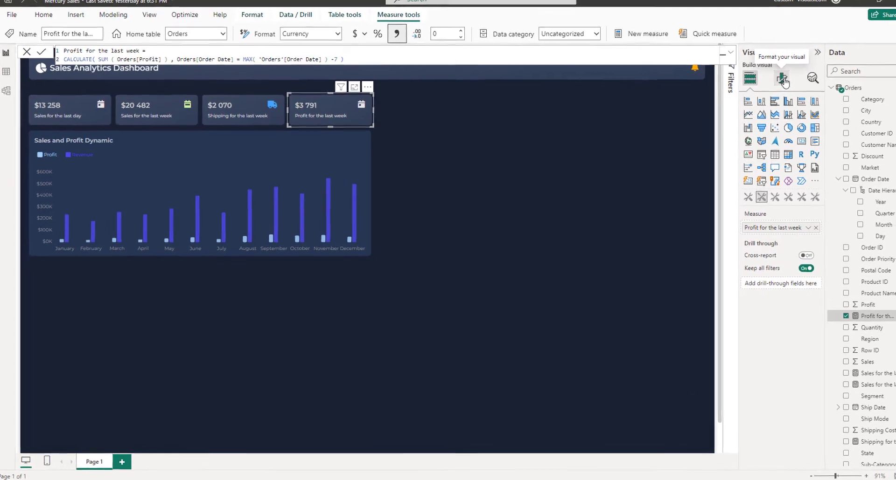
Change the fourth card's icon to dollar, colour it bright green and turn on the icon background.
left_click(784, 82)
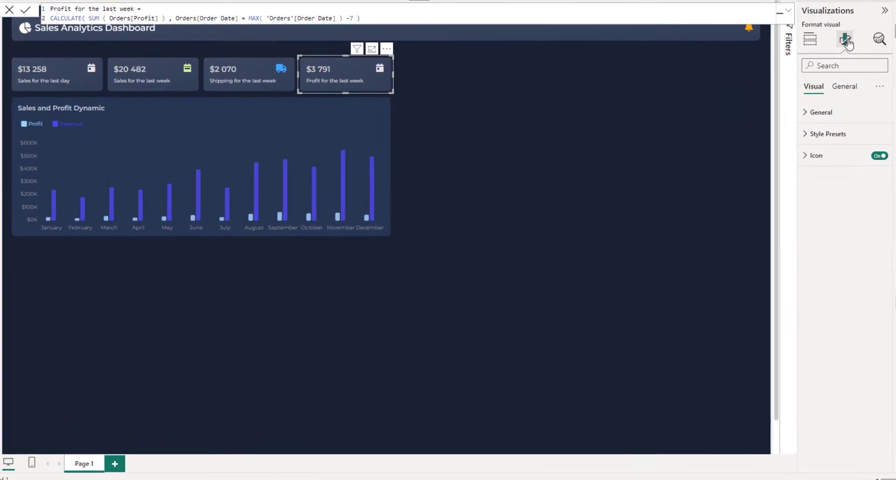
left_click(825, 157)
left_click_drag(849, 219, 653, 219)
type("dollar")
left_click(826, 246)
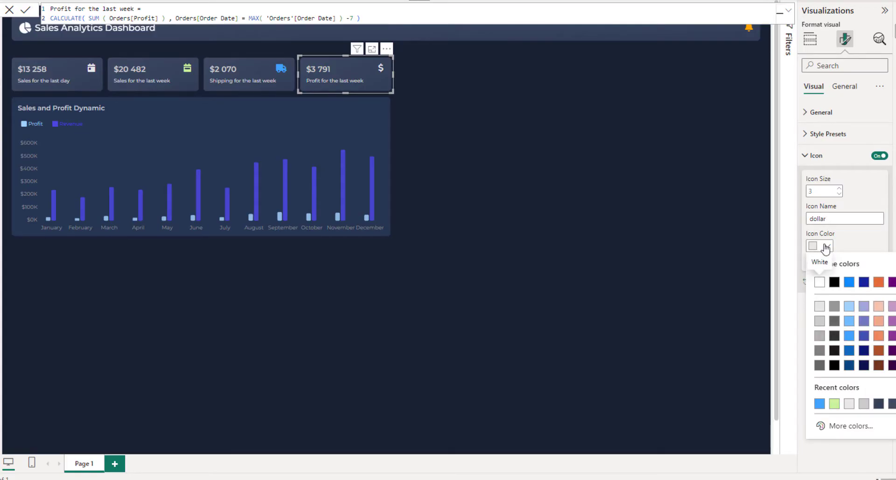
left_click(852, 426)
left_click_drag(836, 391, 860, 393)
left_click(895, 271)
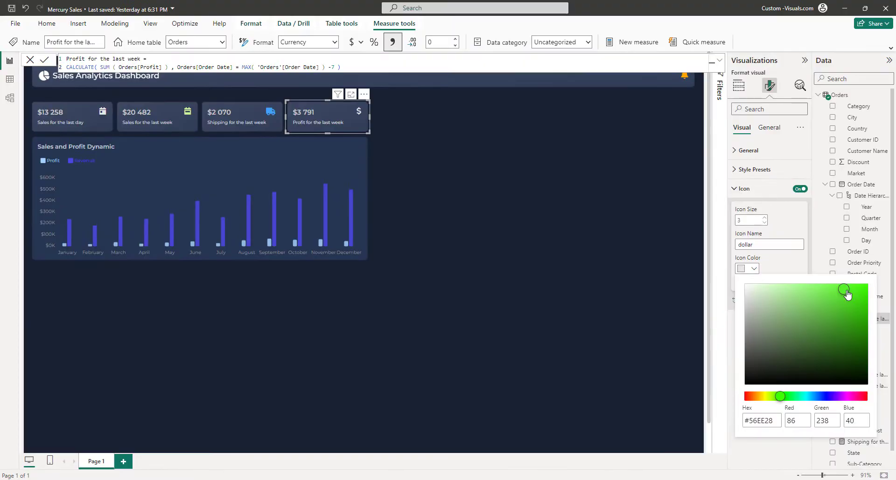
left_click(802, 225)
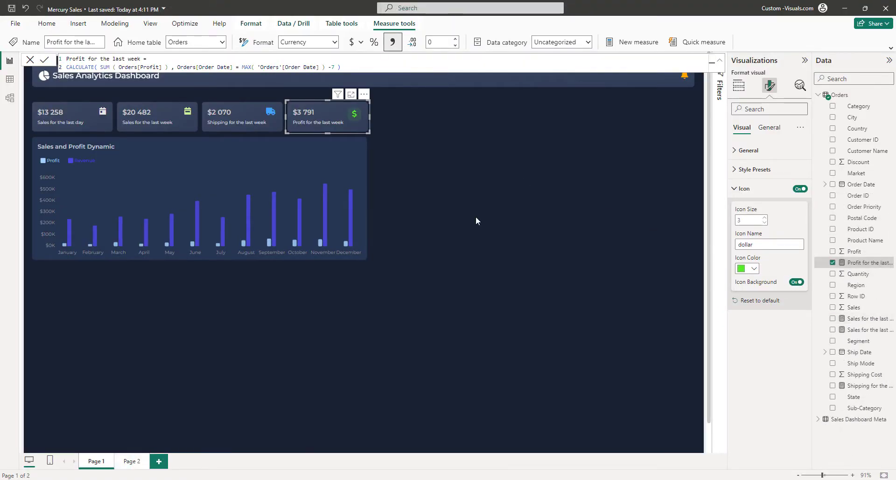
left_click(475, 216)
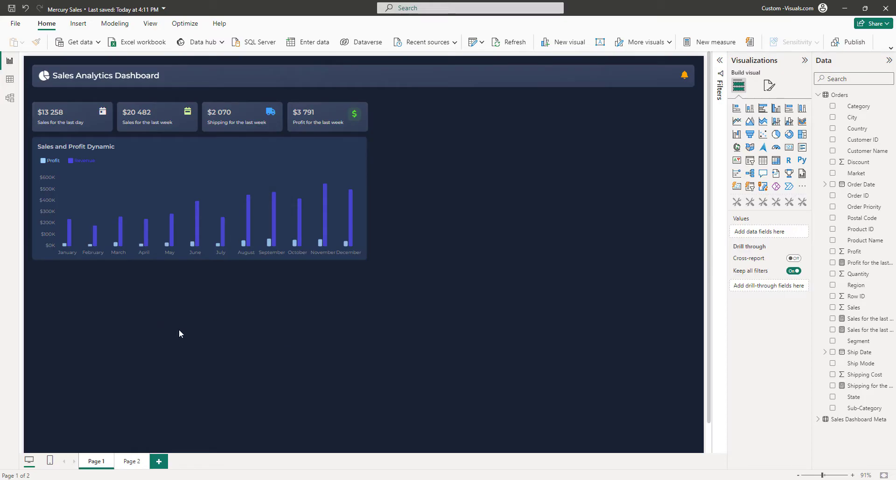
Add the custom table visual, place it below the Sales and Profit Dynamic chart and widen it to match the chart.
left_click(775, 201)
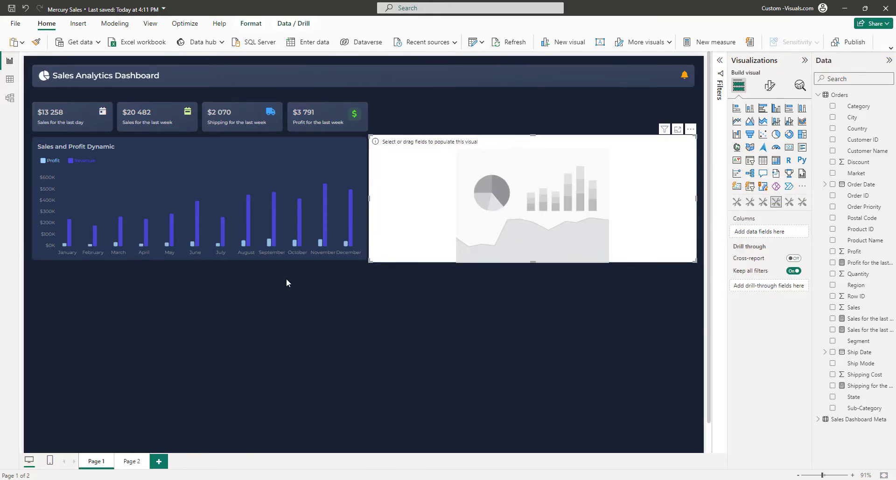
left_click_drag(507, 140, 171, 284)
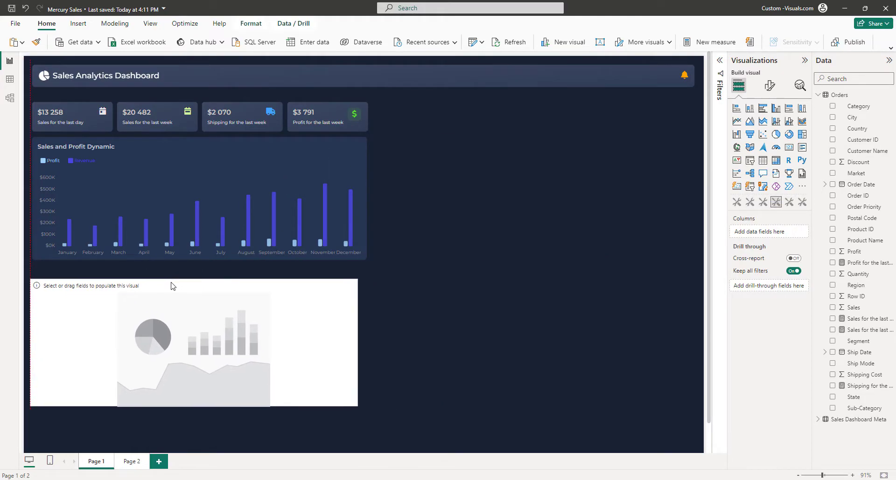
left_click_drag(358, 406, 368, 413)
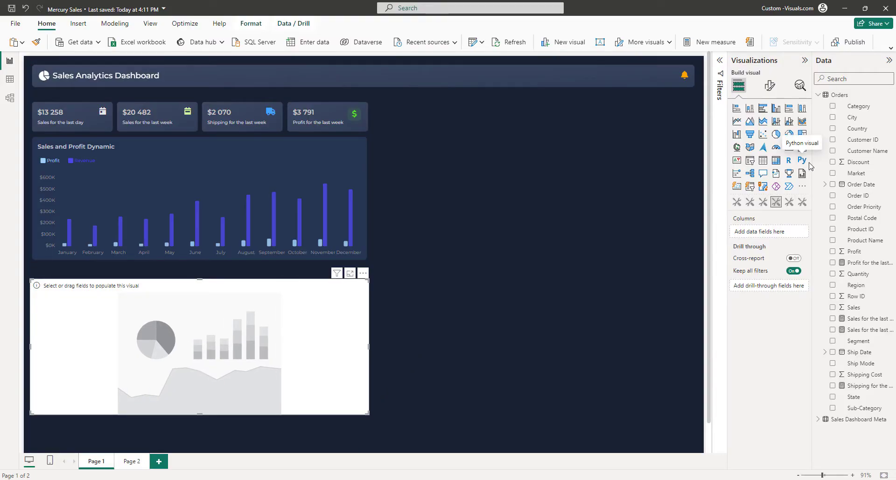
Populate the new table with the Order ID, Category, Order Date and Sales fields from Orders.
left_click(833, 197)
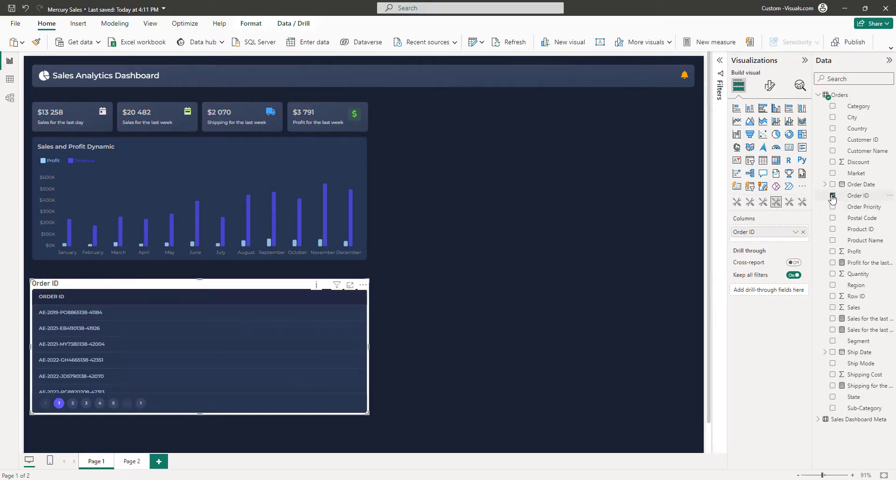
left_click(833, 108)
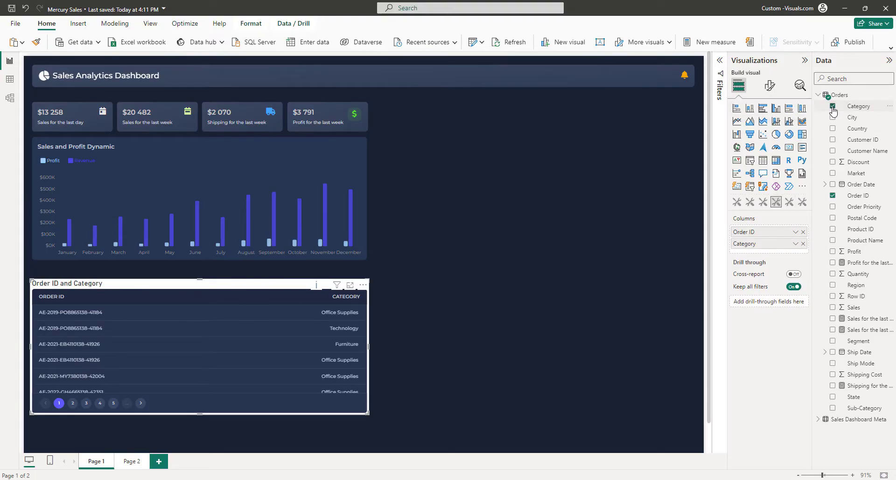
left_click(833, 186)
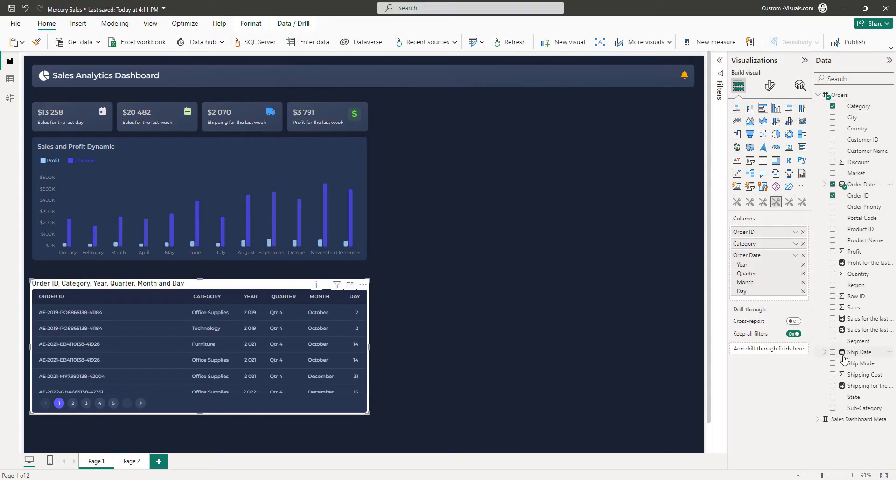
left_click(832, 308)
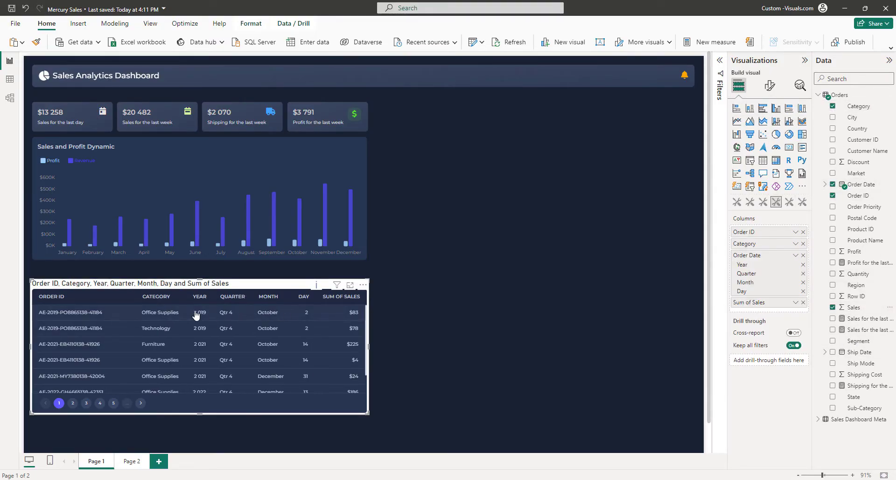
Show the table's Order Date as a plain date instead of a date hierarchy and sort the table by it in descending order.
left_click(796, 255)
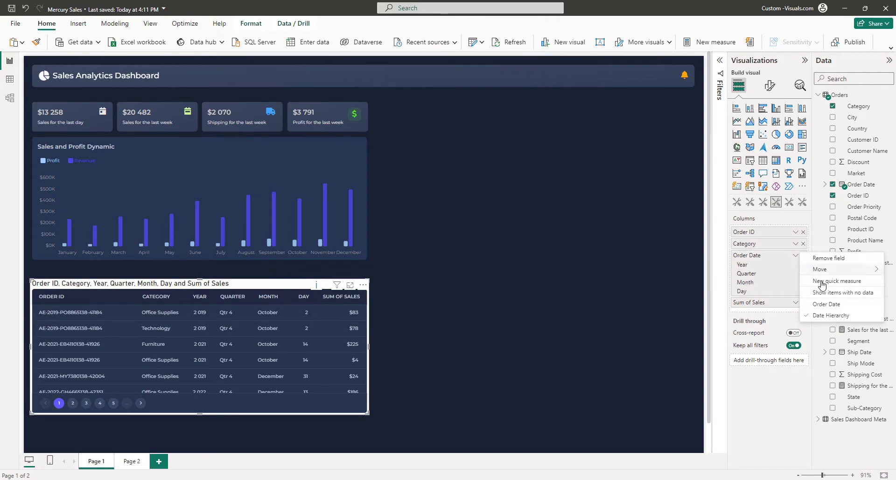
left_click(823, 306)
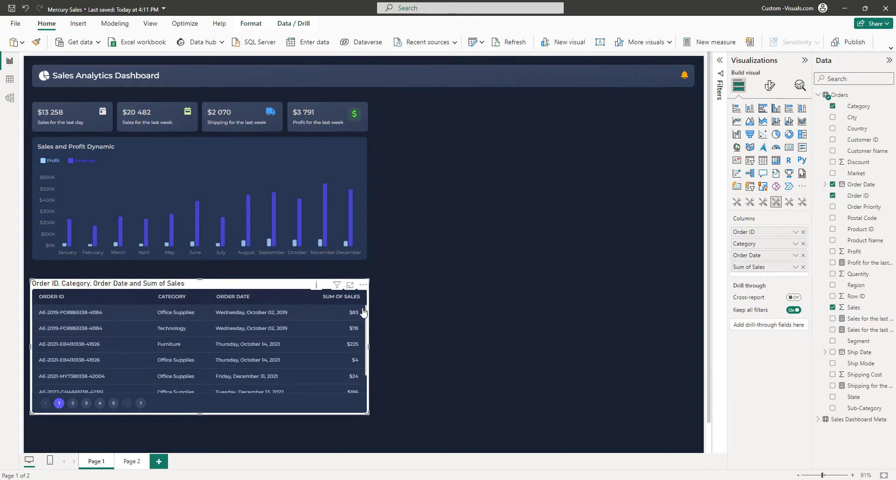
left_click(363, 285)
mouse_move(411, 367)
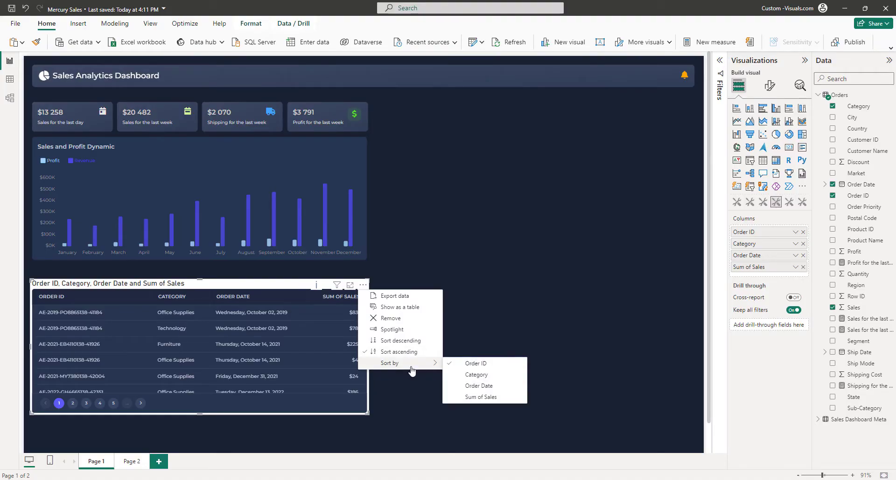
left_click(490, 387)
left_click(363, 286)
left_click(396, 344)
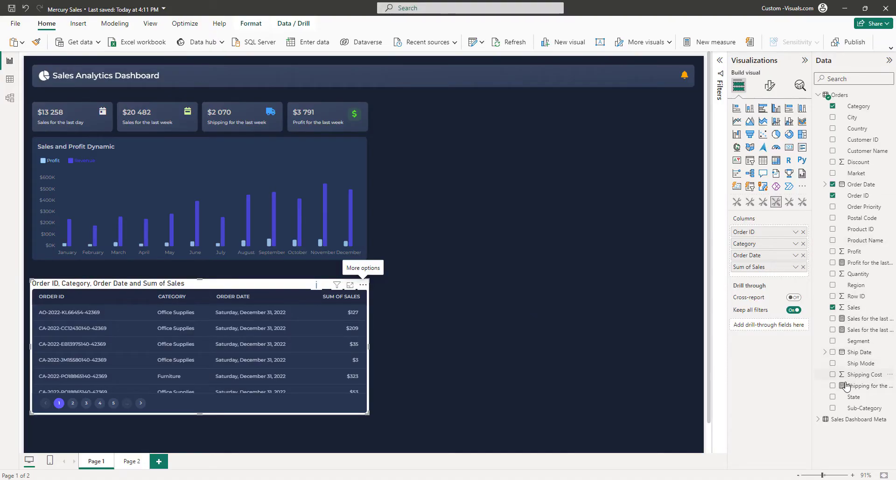
Add the Profit and Shipping Cost fields from Orders to the table.
left_click(833, 252)
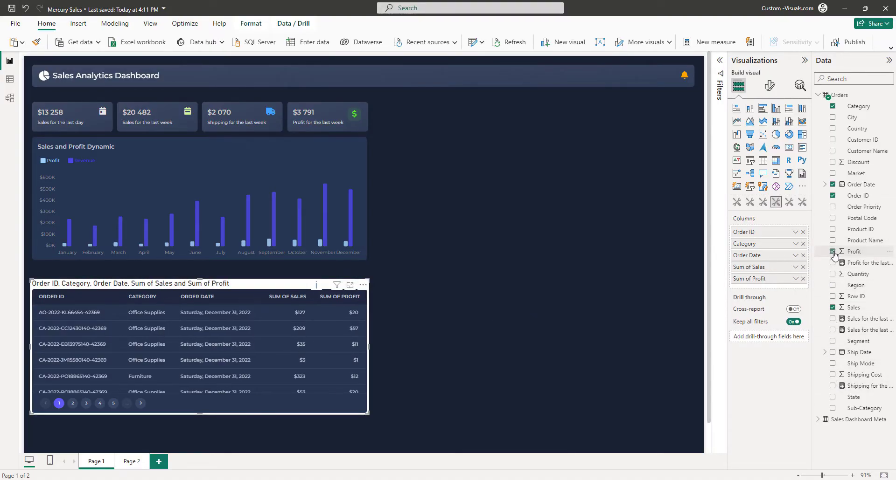
left_click(832, 375)
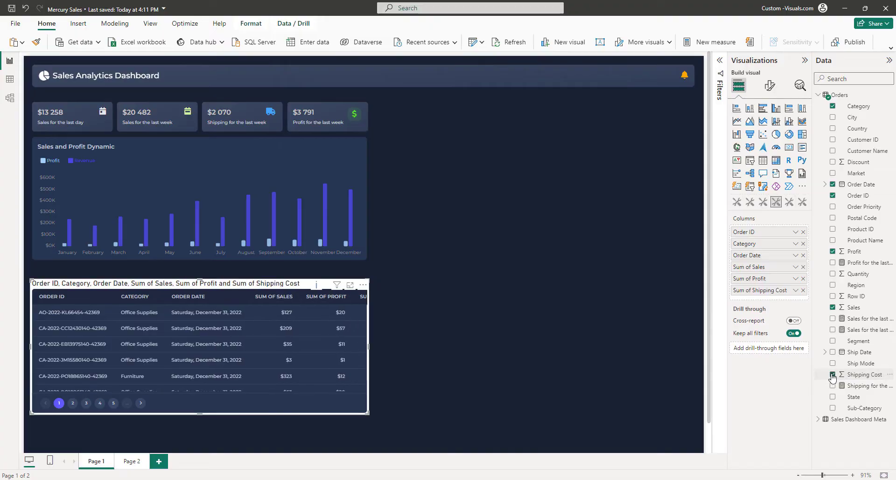
left_click_drag(265, 393, 204, 386)
Rename the table's Sum of Sales column to Amount and its Sum of Profit column to Profit.
double_click(758, 267)
type("Amount")
key("Return")
double_click(754, 279)
type("SumProfit")
key("Return")
Rename the table's Sum of Shipping Cost column to Shipping.
double_click(753, 291)
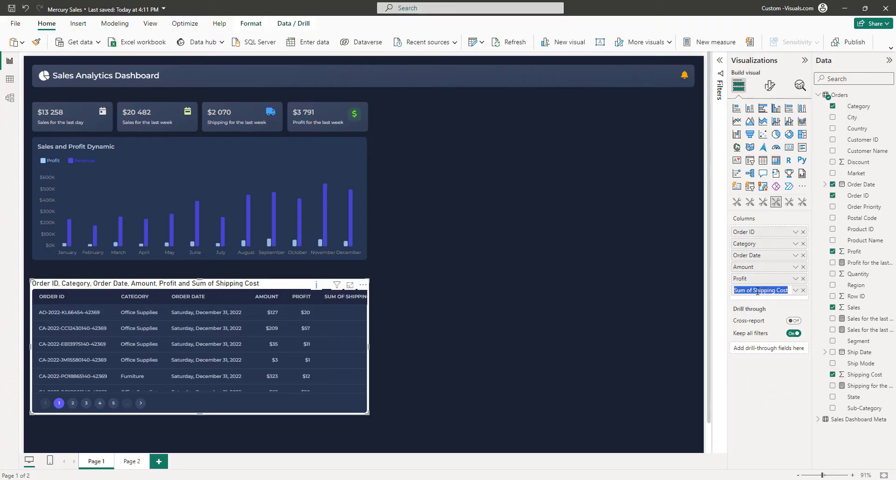
left_click(754, 289)
key("BackSpace")
key("BackSpace")
key("BackSpace")
key("BackSpace")
key("BackSpace")
key("BackSpace")
key("BackSpace")
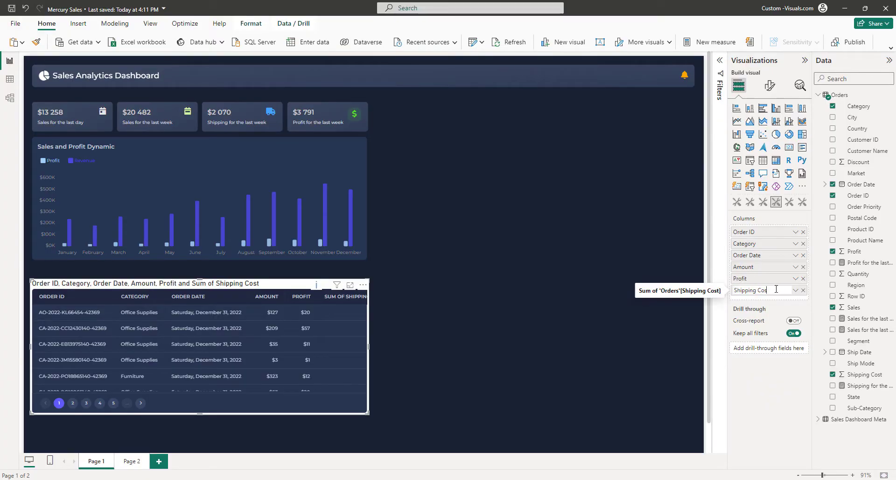
key("Return")
Make the table taller by extending its upper edge to just below the chart and its lower edge slightly downward.
scroll(186, 325, "down", 1)
left_click_drag(199, 281, 199, 264)
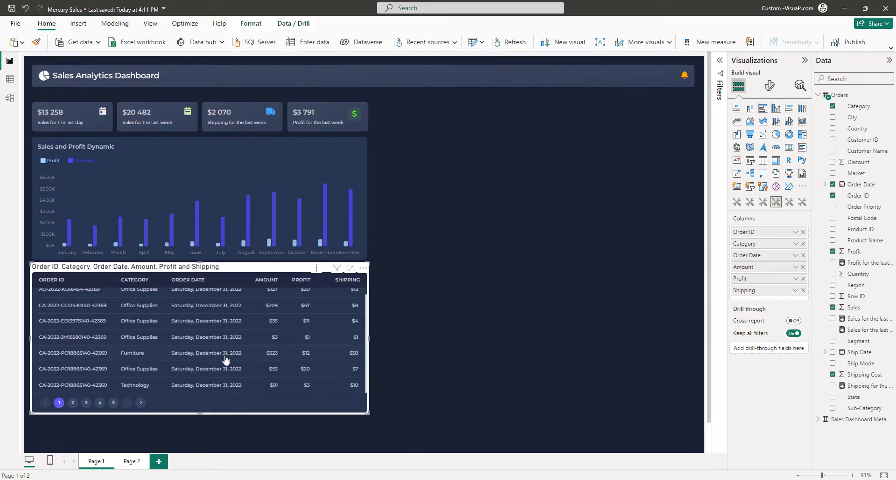
left_click_drag(201, 415, 201, 422)
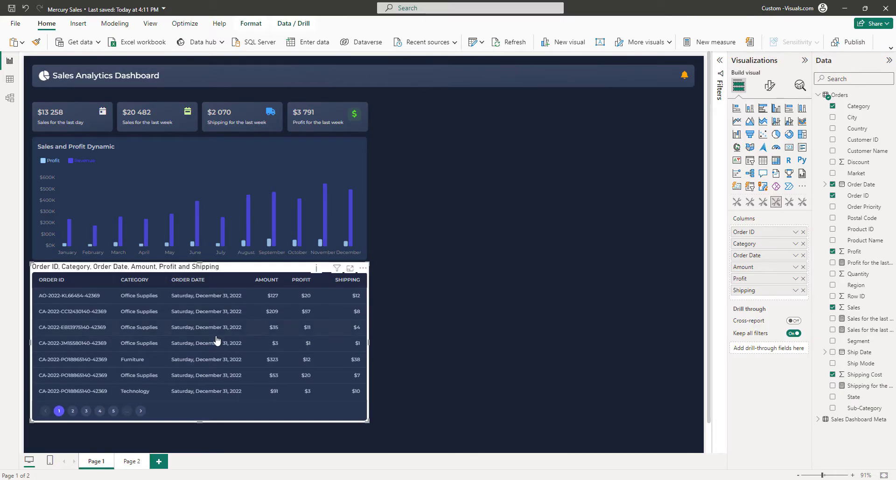
Turn off the table's title, background and header icons and lower its upper edge to leave a gap below the chart.
left_click(771, 85)
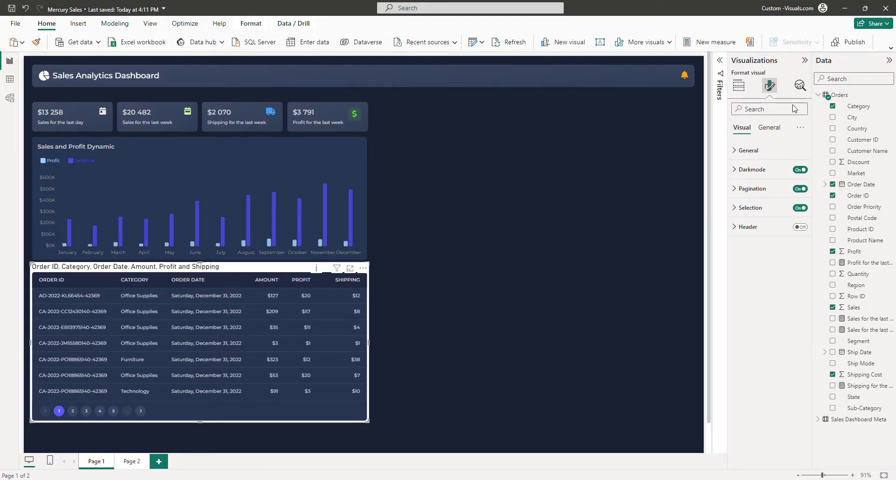
left_click(768, 127)
left_click(800, 169)
left_click(768, 187)
left_click(796, 211)
left_click(747, 189)
left_click(799, 209)
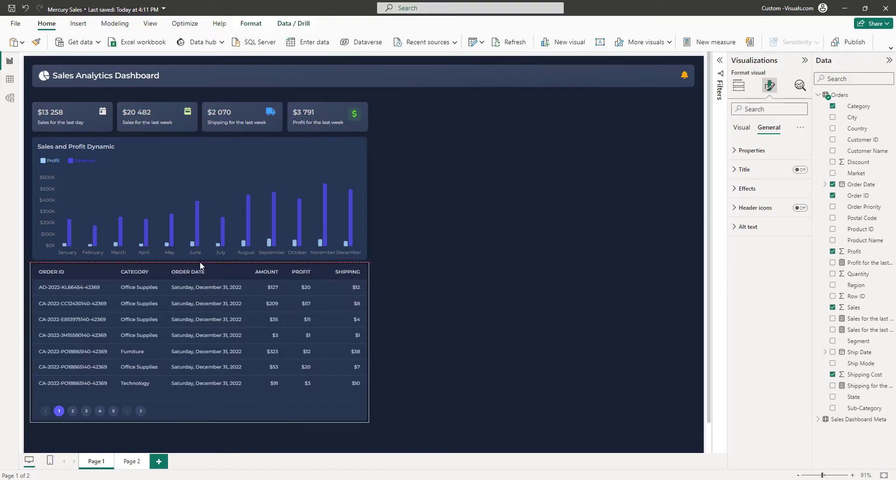
left_click_drag(199, 262, 201, 277)
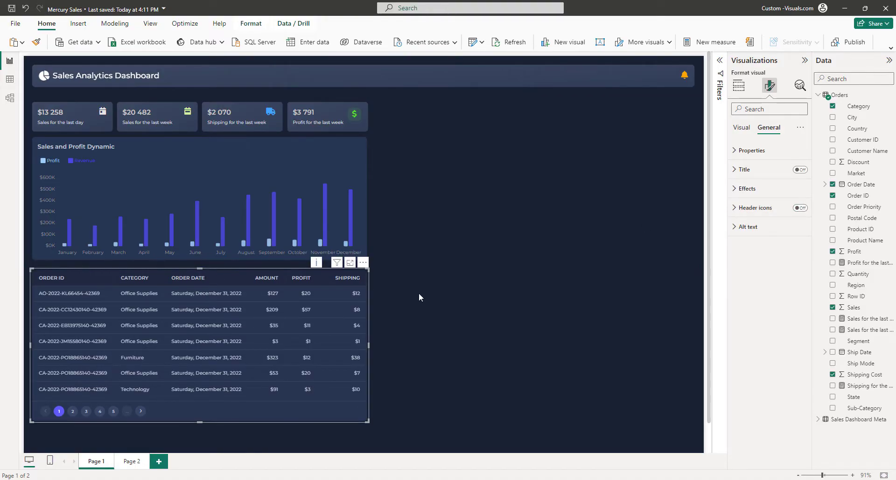
left_click(232, 438)
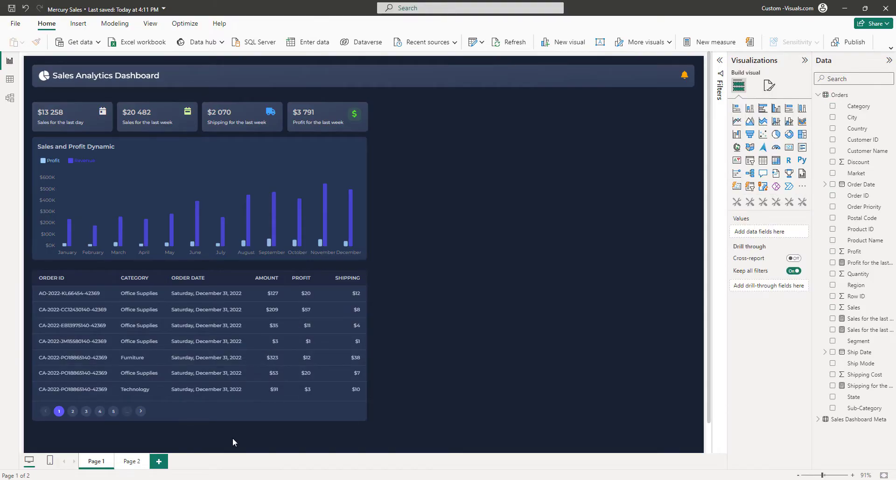
Place the table's Order Date column before Category and rename it to Date.
left_click(238, 417)
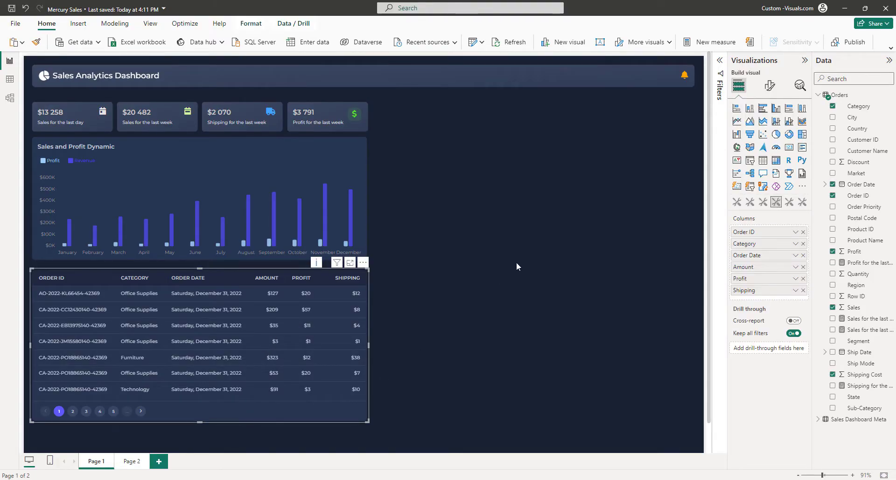
left_click_drag(746, 255, 746, 244)
double_click(747, 244)
type("Date")
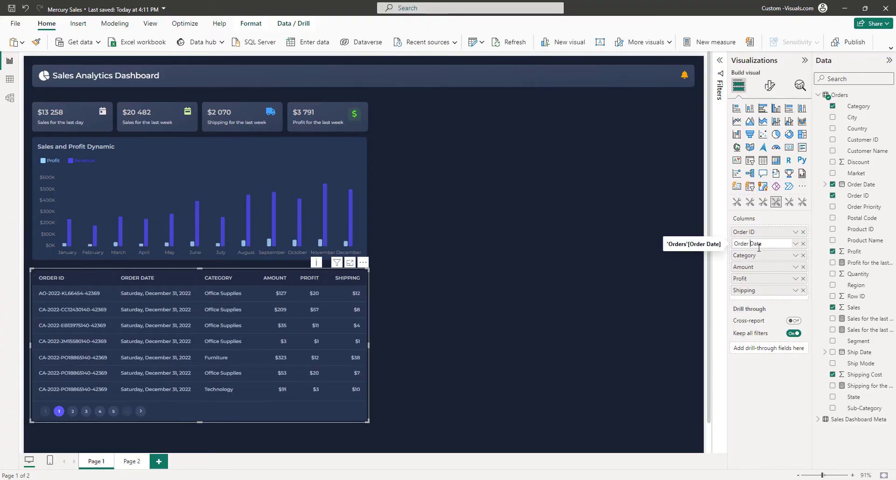
key("Return")
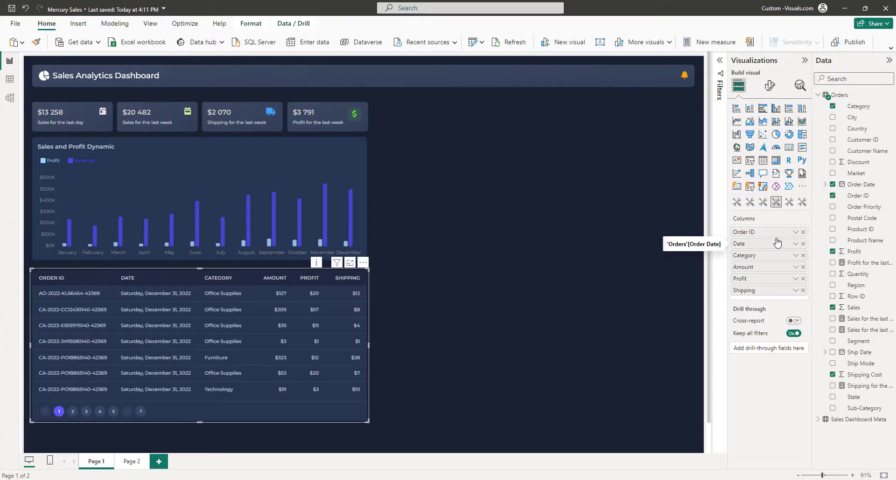
Create a new calculated column in Orders and name it "Order ID formated".
right_click(863, 200)
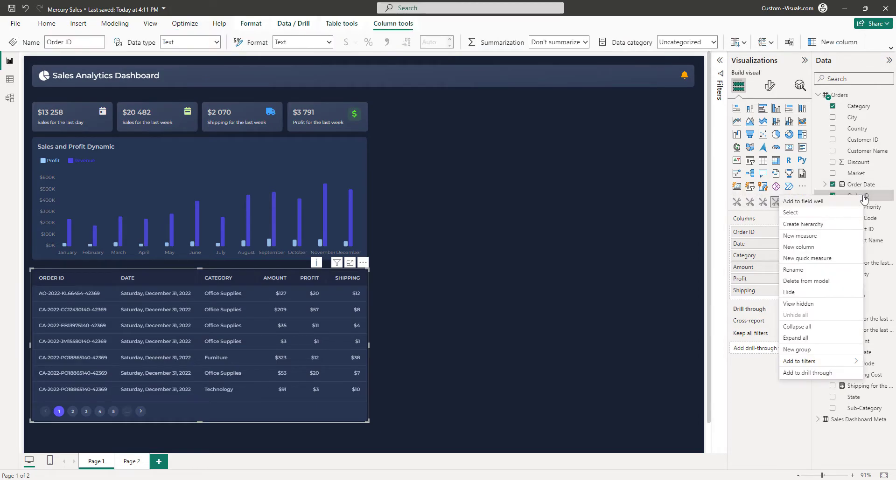
left_click(820, 252)
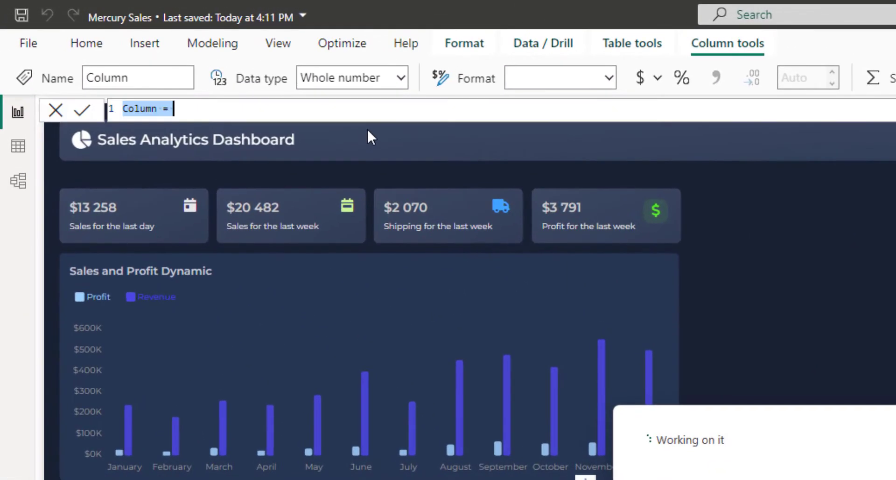
type("Order")
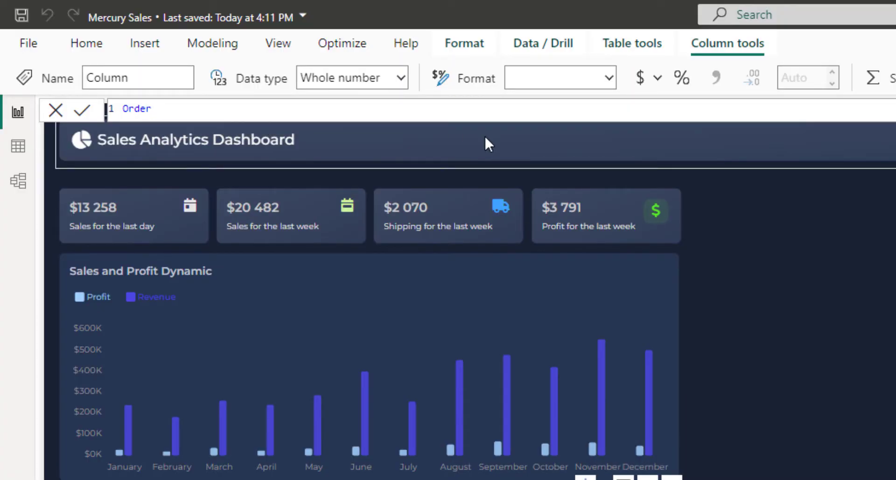
type(" ID formated =")
key("shift+Return")
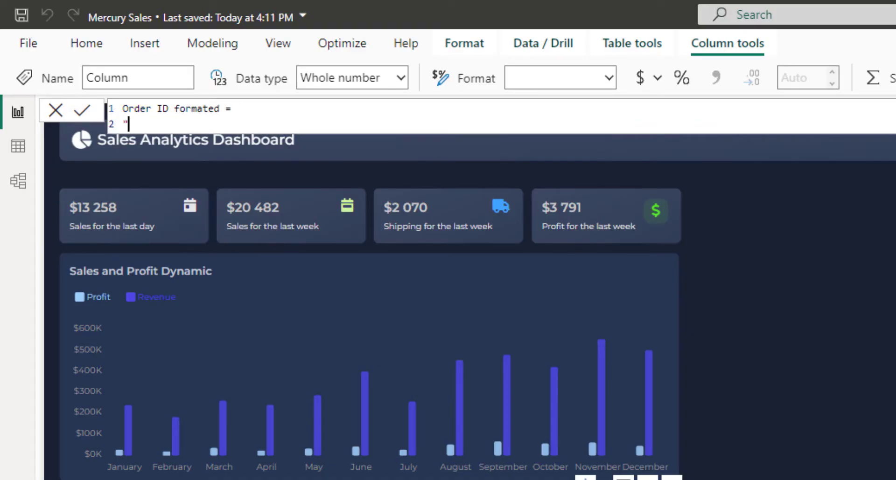
type("\"text:\" & [ord")
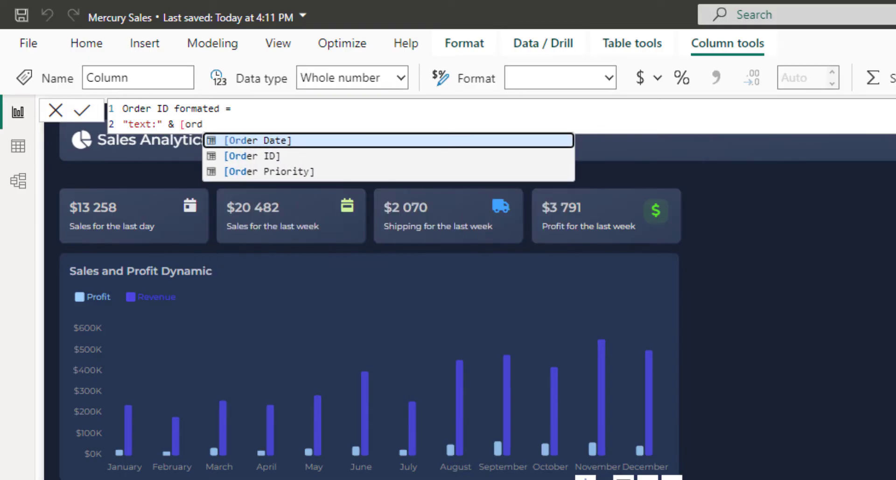
key("Down")
key("Tab")
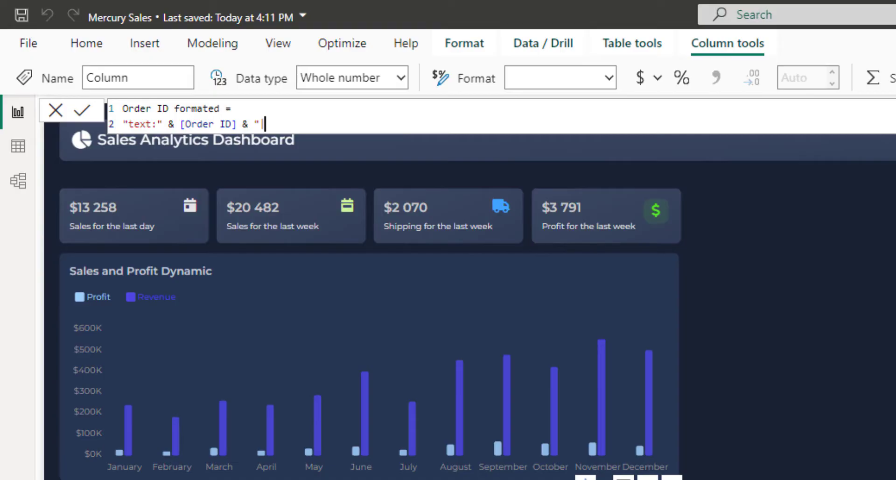
type("& \"|link:https://mycrm")
type(".cm/orders")
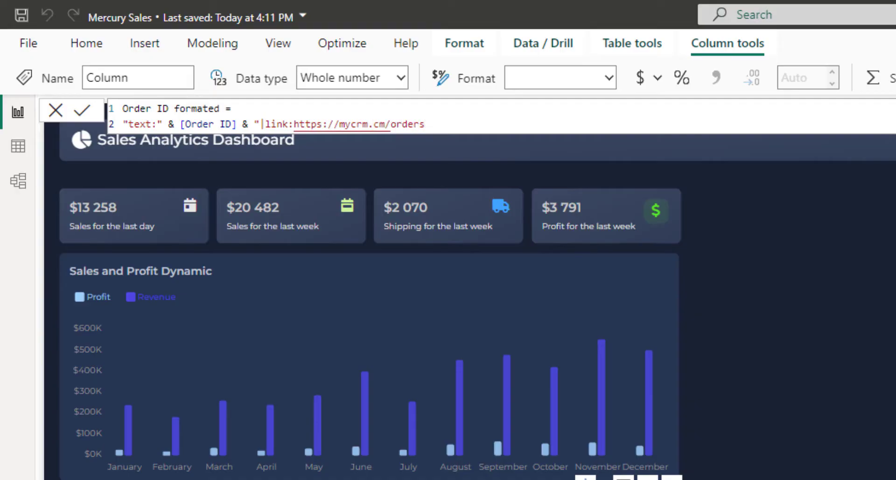
type("/?id=\" & [ord")
key("Down")
key("Tab")
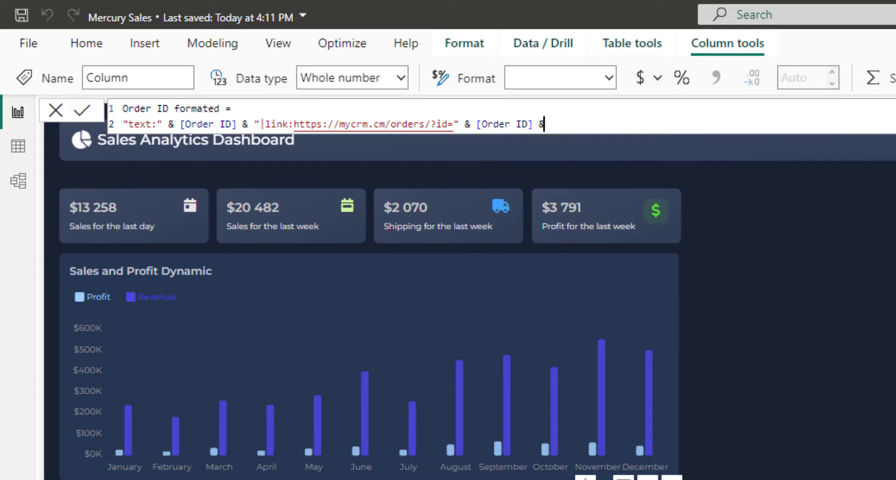
type("& \"|bold\"")
key("Return")
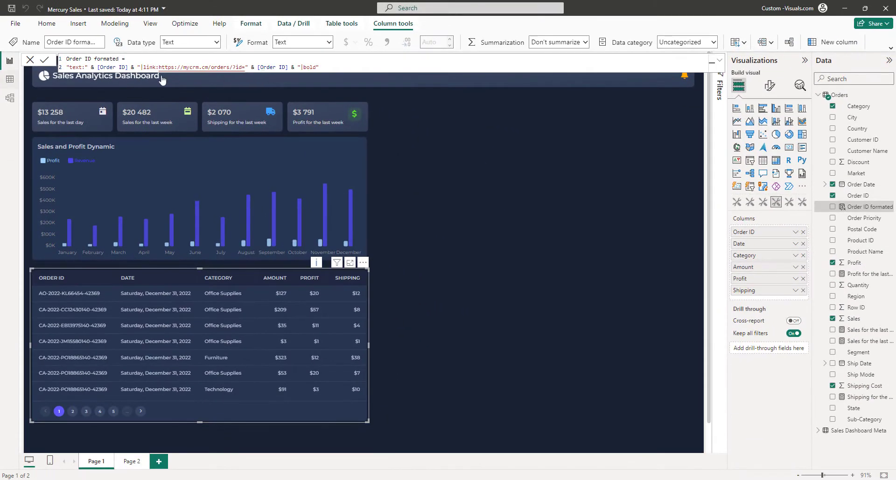
left_click(15, 125)
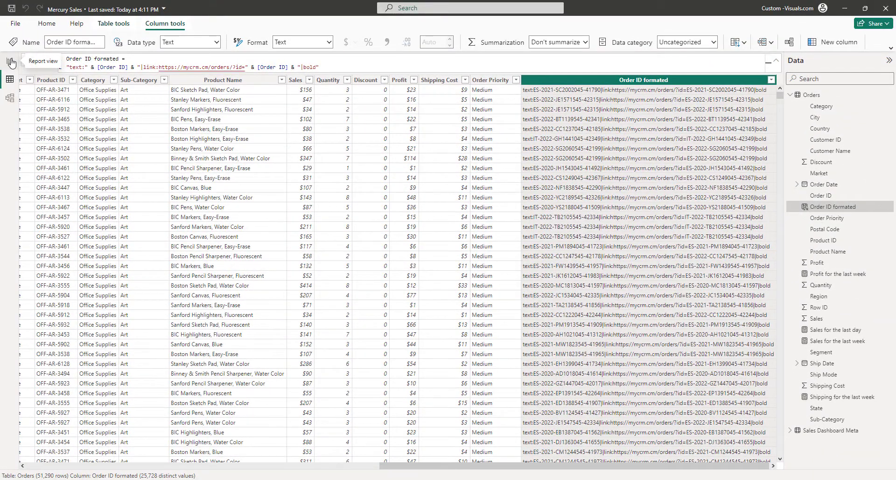
left_click(10, 61)
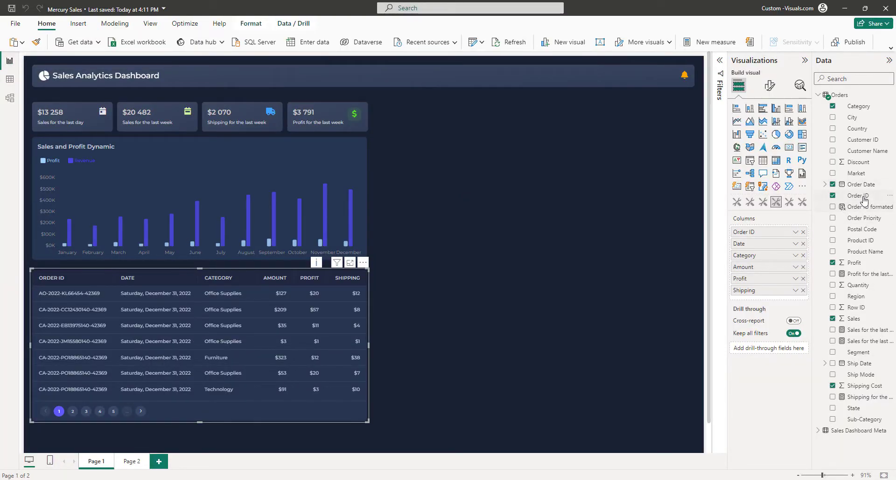
Replace the table's Order ID column with Order ID formated and rename the new column to Order ID.
left_click_drag(854, 211, 796, 244)
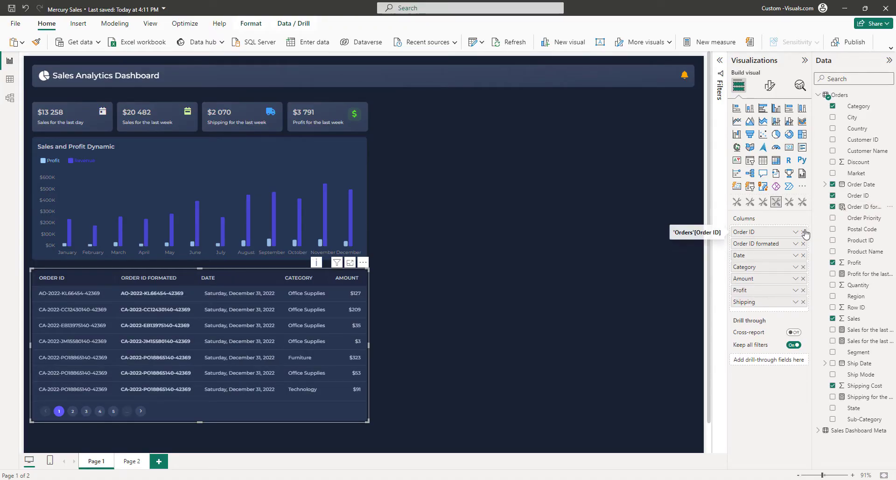
left_click(803, 232)
double_click(774, 235)
double_click(774, 233)
key("BackSpace")
key("Return")
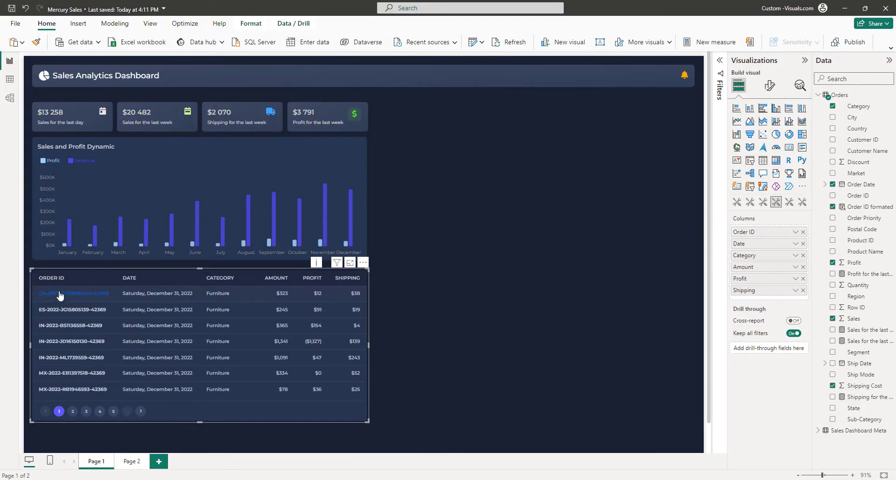
Test an Order ID link in the table without opening the browser, and turn off the table's Selection option.
left_click(63, 329)
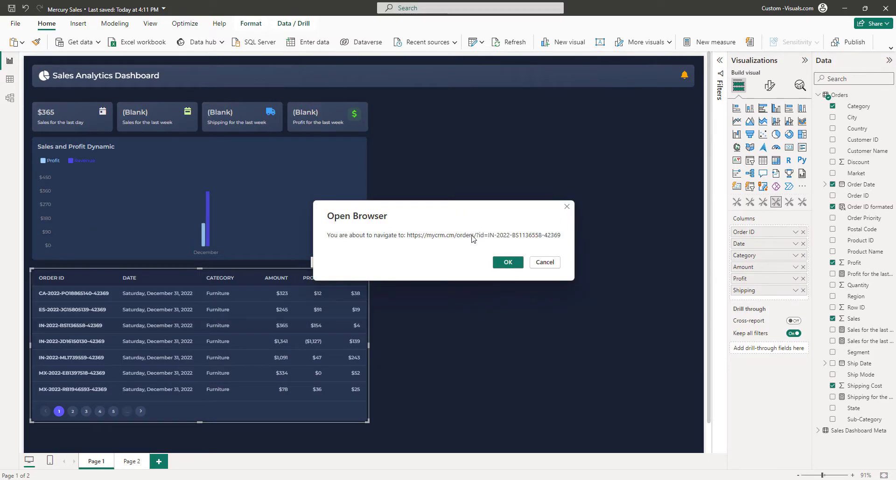
left_click(545, 262)
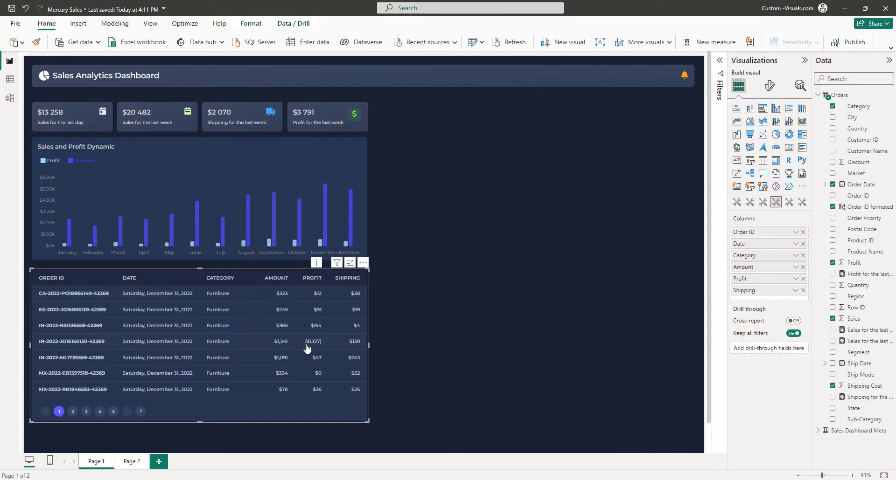
left_click(773, 91)
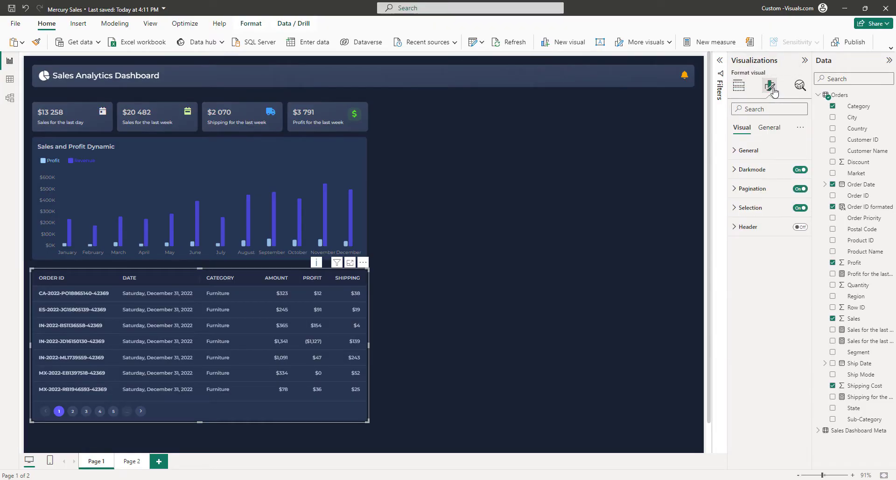
left_click(801, 209)
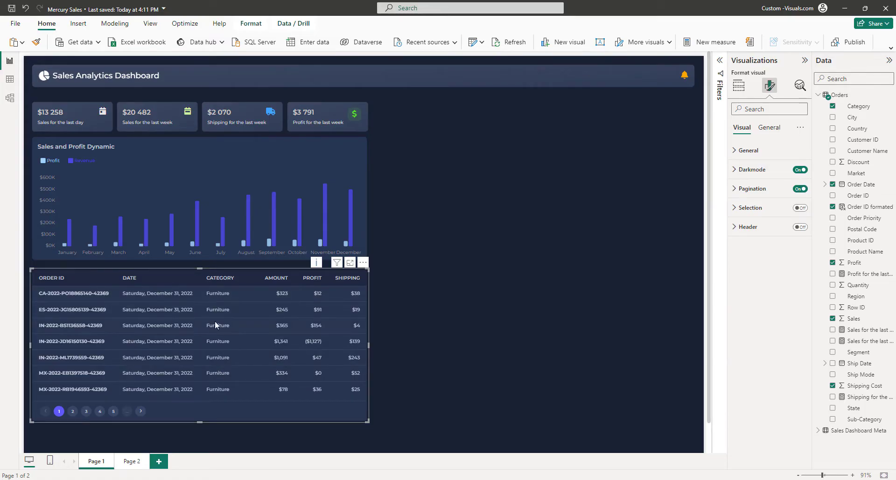
Sort the table by Order ID instead of Date.
scroll(110, 309, "down", 1)
scroll(144, 311, "up", 1)
left_click(363, 263)
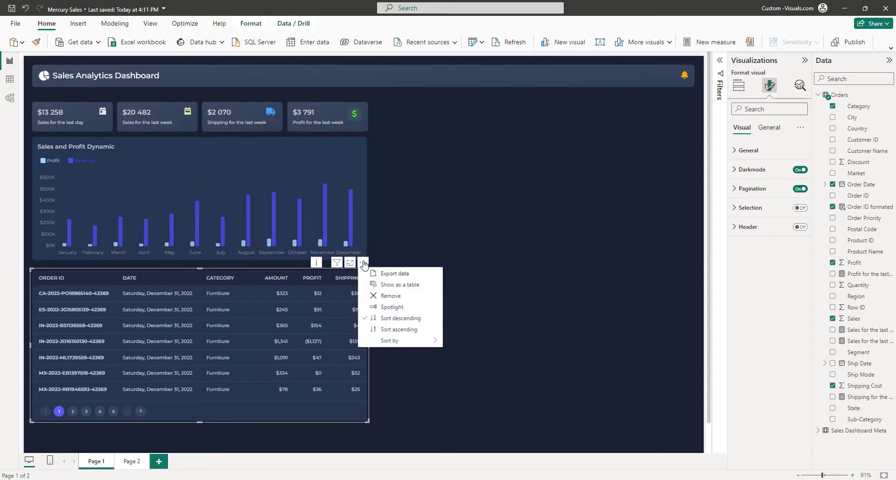
mouse_move(397, 341)
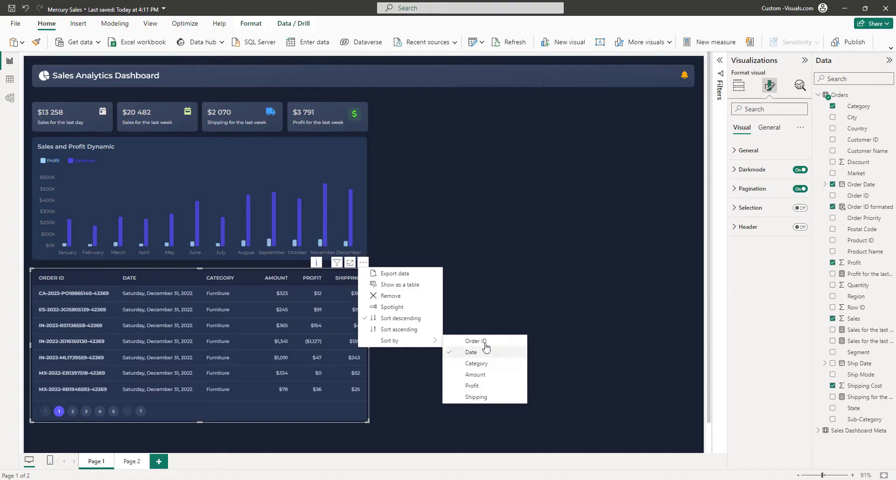
left_click(482, 342)
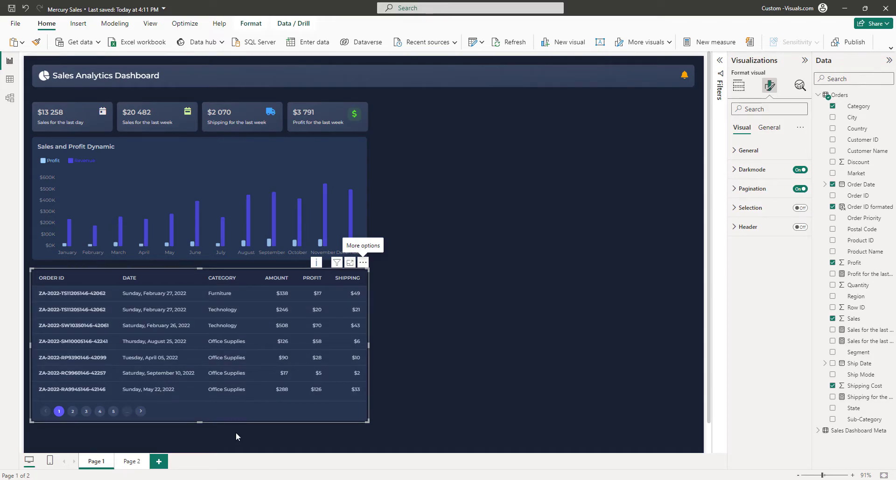
Check the orders table's pagination by moving forward a page and returning to page 1.
left_click(142, 411)
left_click(58, 412)
left_click(220, 428)
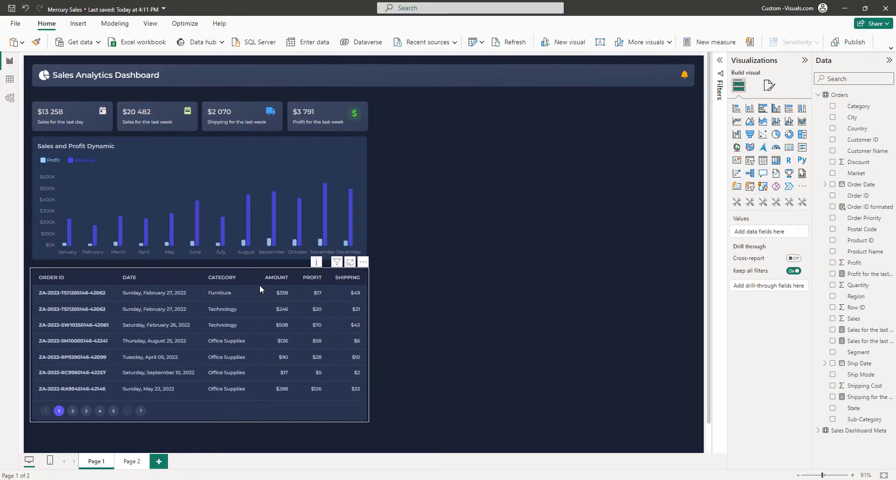
Add an Orders column defined as Order date formatted = "text:" & FORMAT([Order Date], "d mmmm") & "|subtext:" & FORMAT([Order Date], "yyyy").
left_click(261, 278)
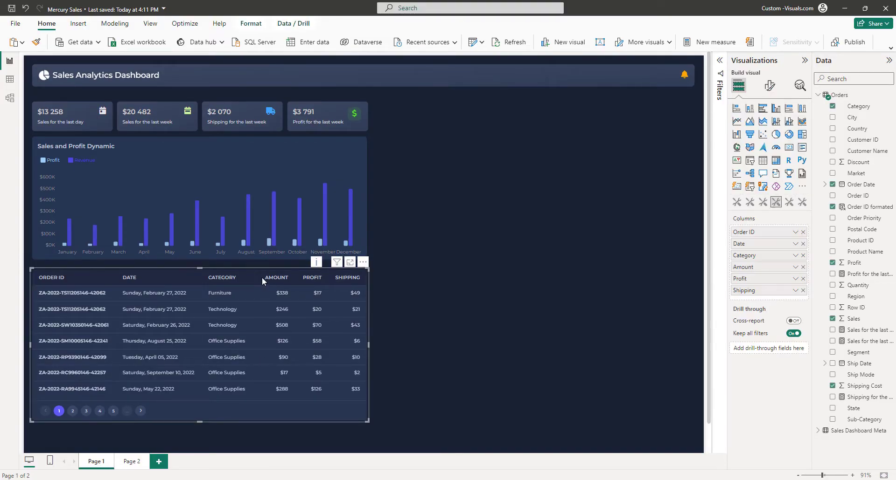
right_click(856, 207)
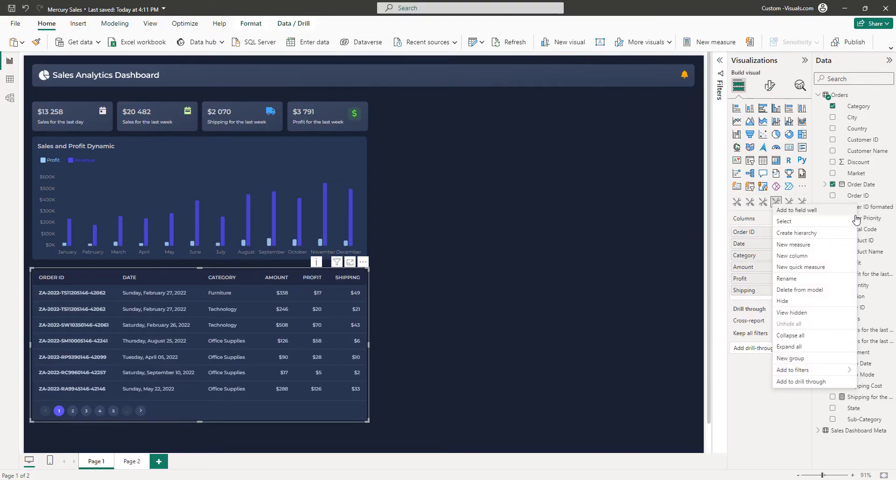
left_click(814, 258)
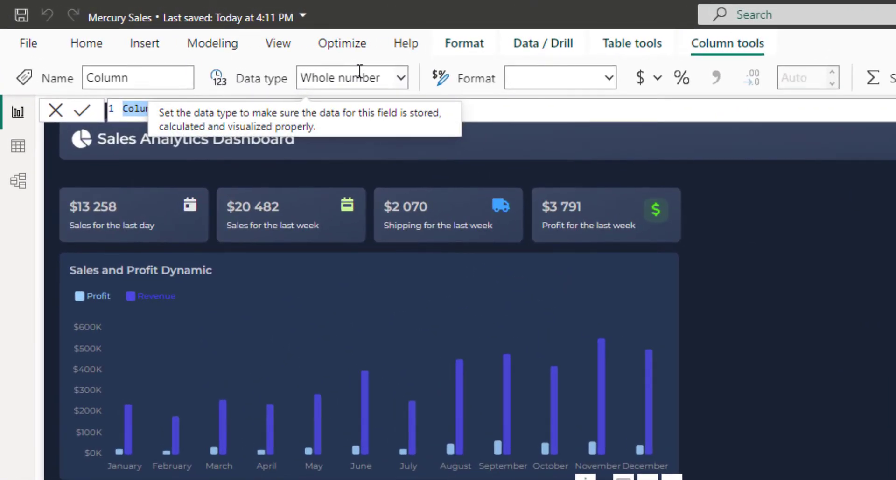
type("Order date")
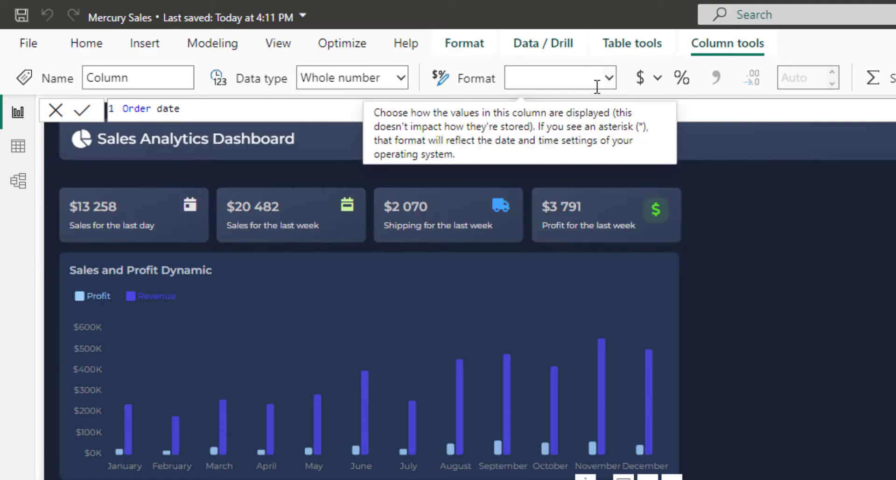
type(" formatted =")
key("shift+Return")
type("\"text:\" & FORMAT([Order Date]")
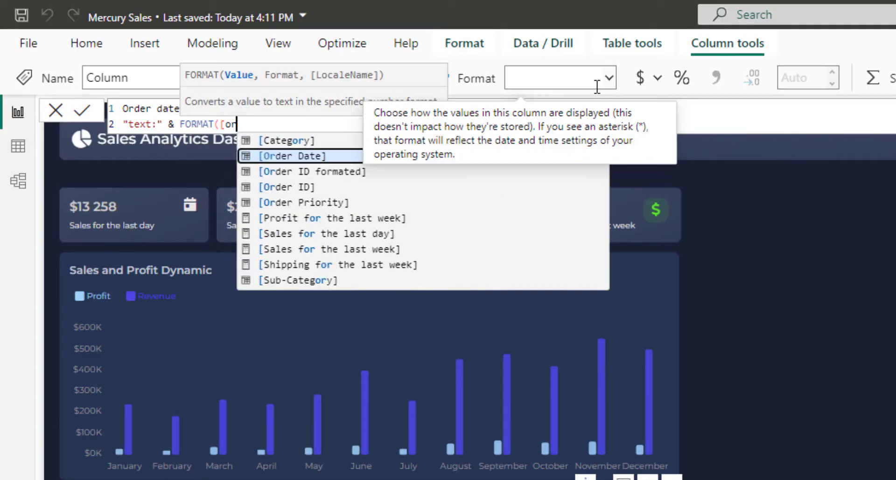
type(", ")
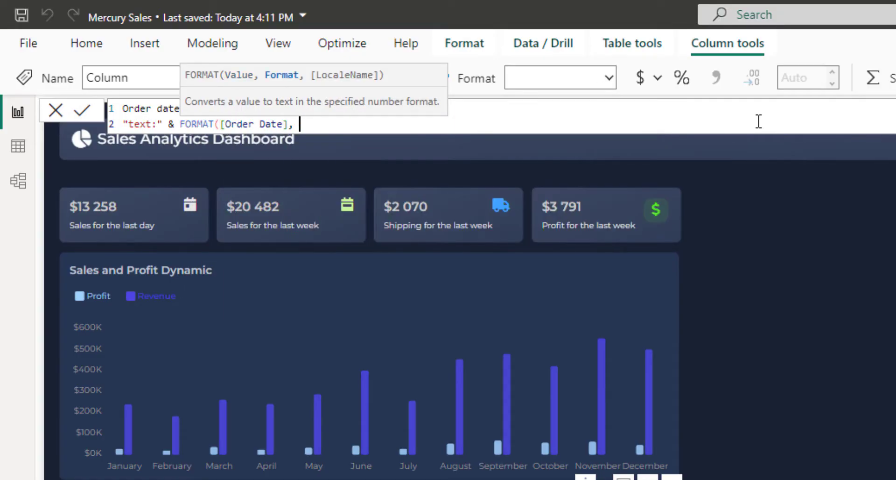
type("\"d mmmm\") & \"|subtext:\" & FORMAT([Order Date], \"yyyy\"")
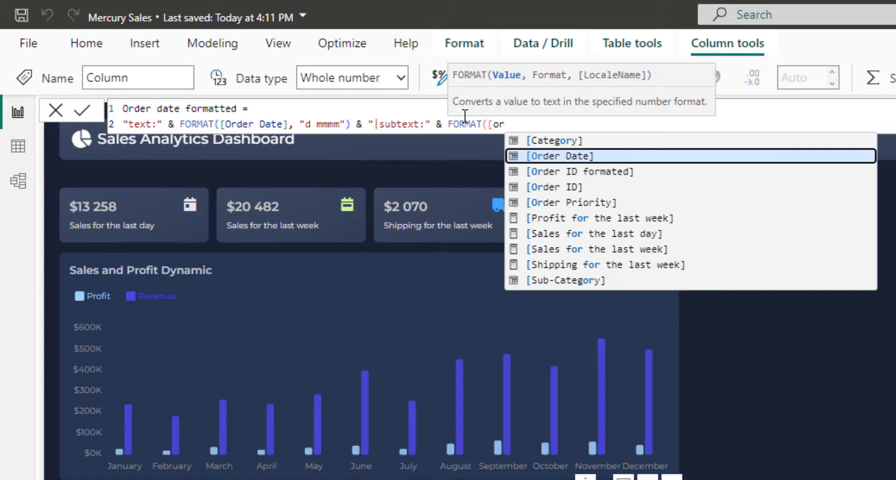
type(")")
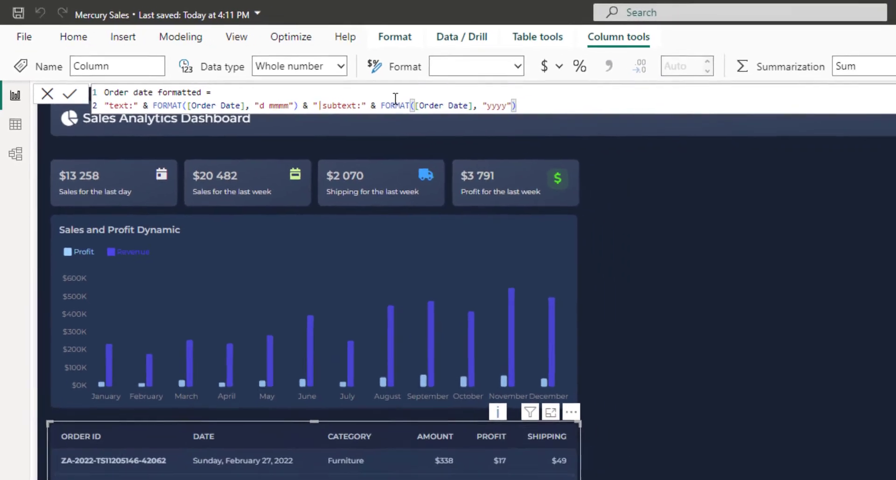
key("Return")
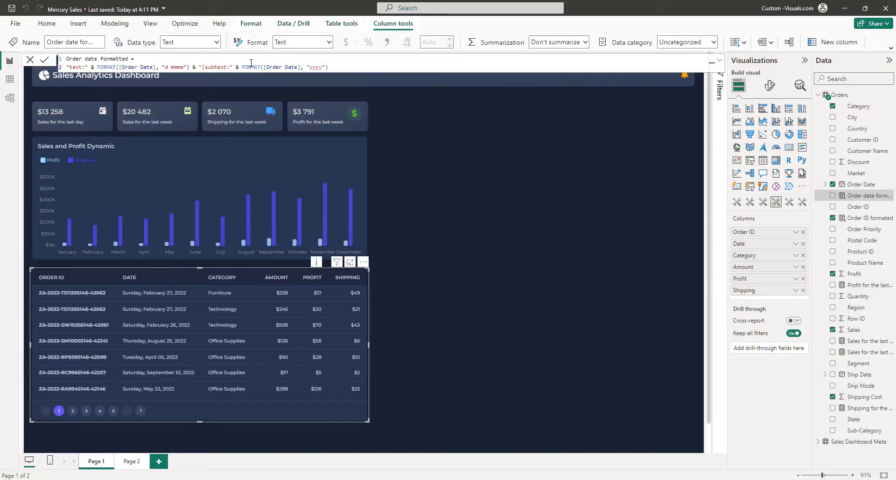
Examine the values of the Order date formatted column in the Orders table data, and return to the report.
left_click(10, 79)
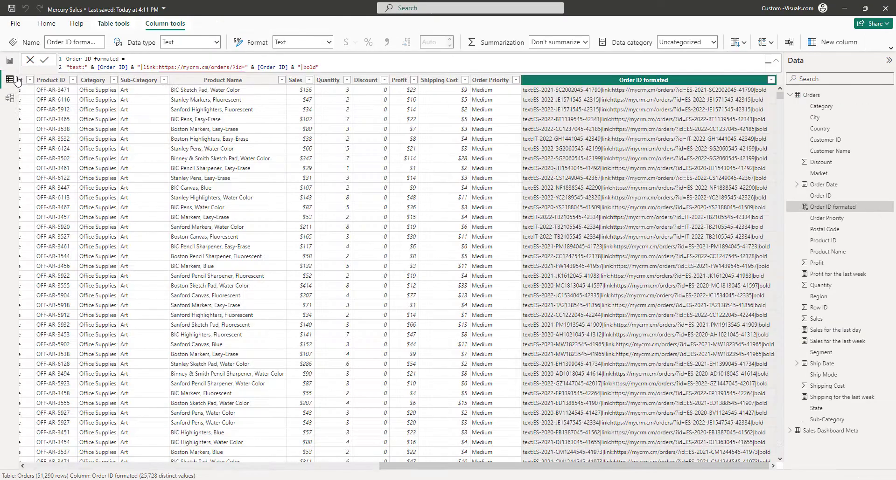
left_click_drag(373, 466, 784, 459)
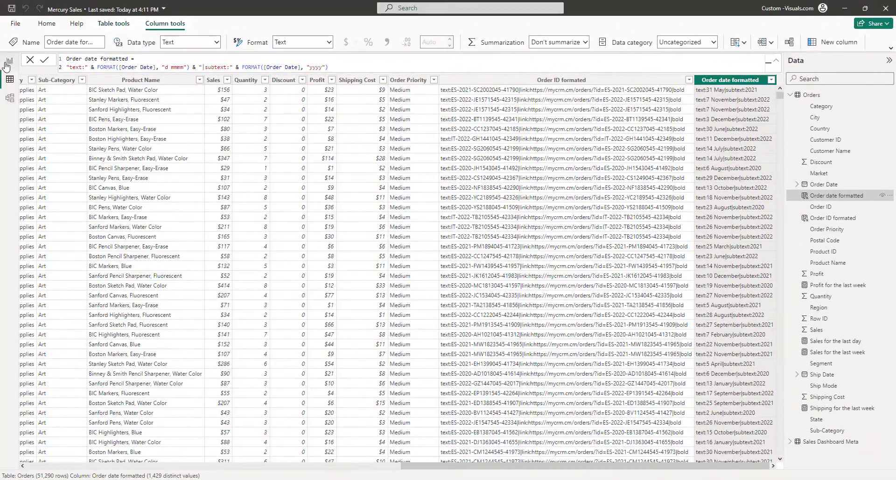
left_click(5, 63)
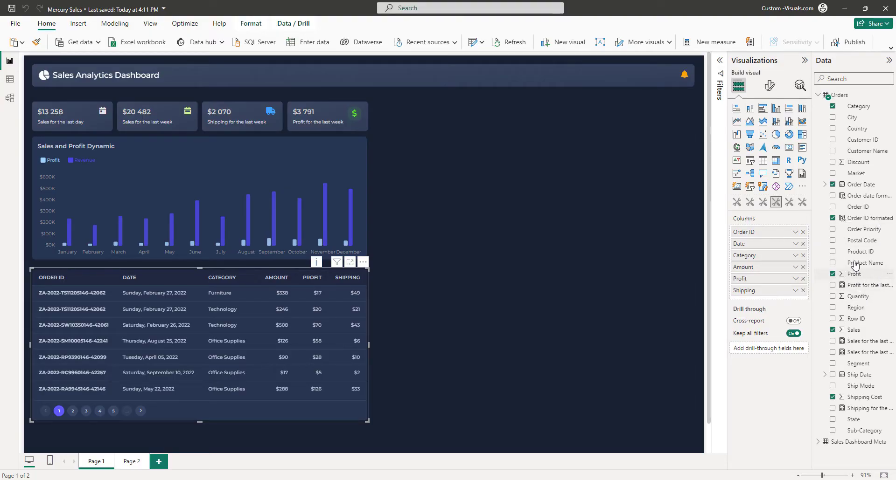
Replace the orders table's Date column with Order date formatted, rename it Date, and look through the rows.
left_click_drag(856, 200, 796, 250)
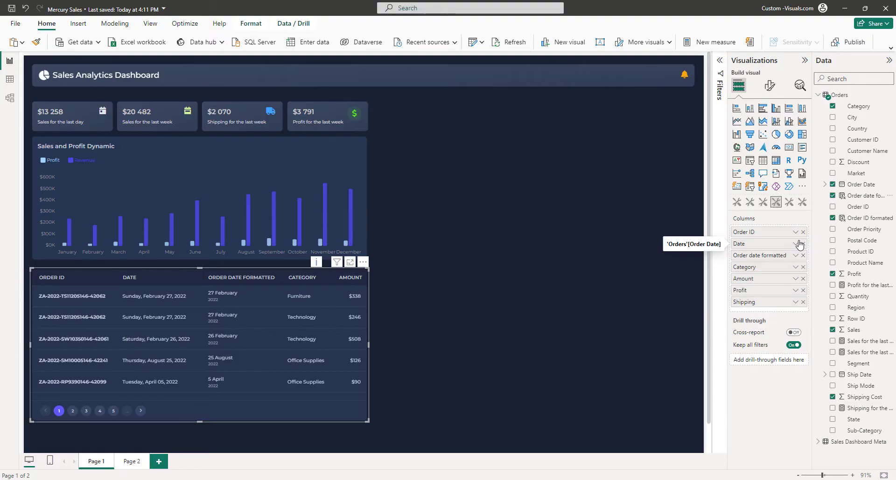
left_click(803, 244)
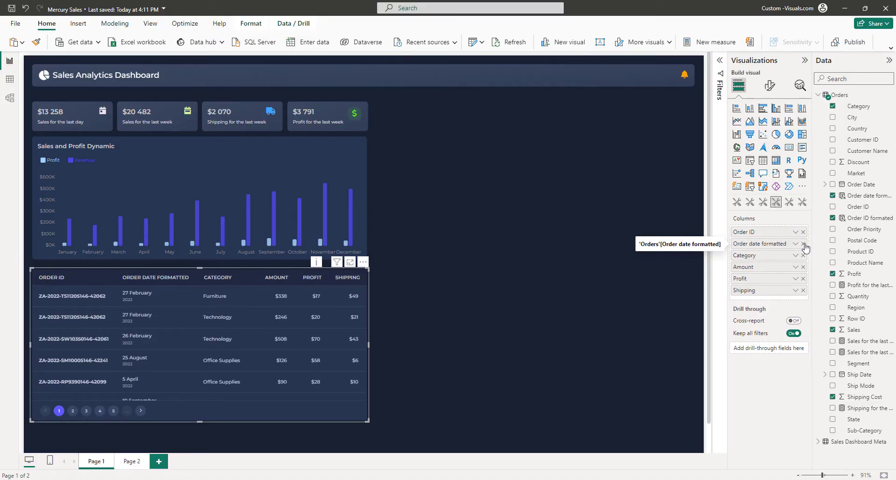
double_click(772, 244)
type("Date")
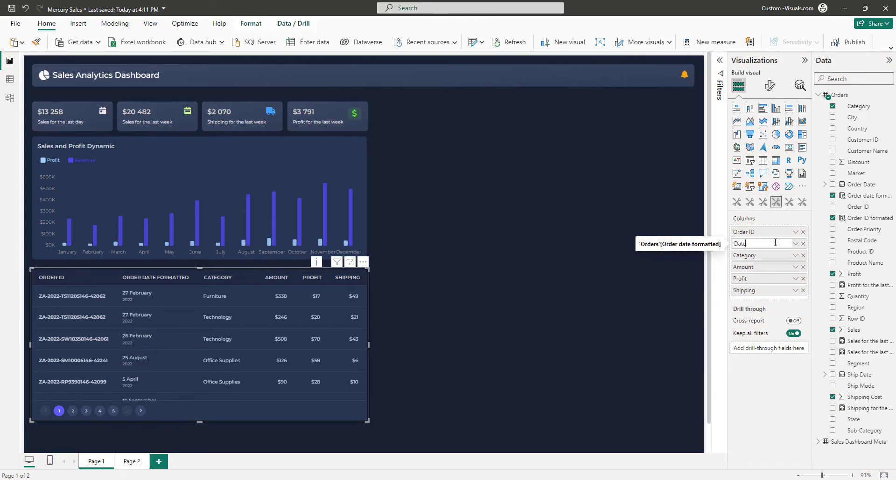
key("Return")
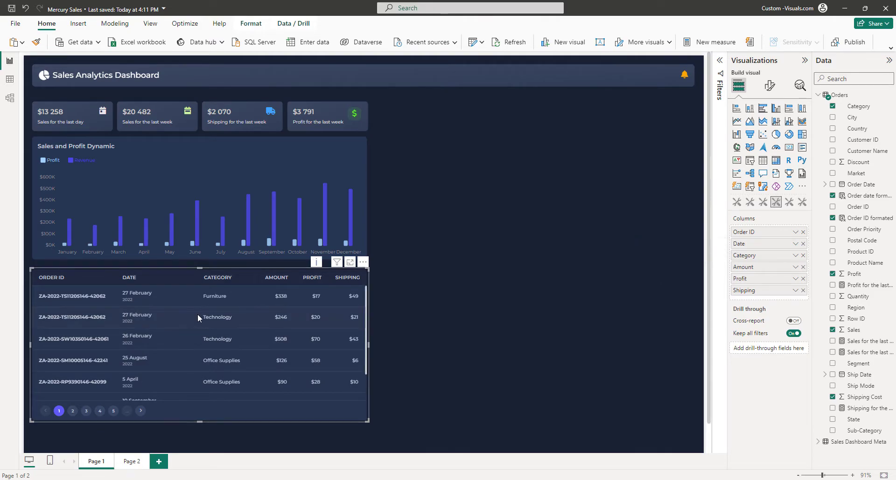
scroll(200, 304, "down", 2)
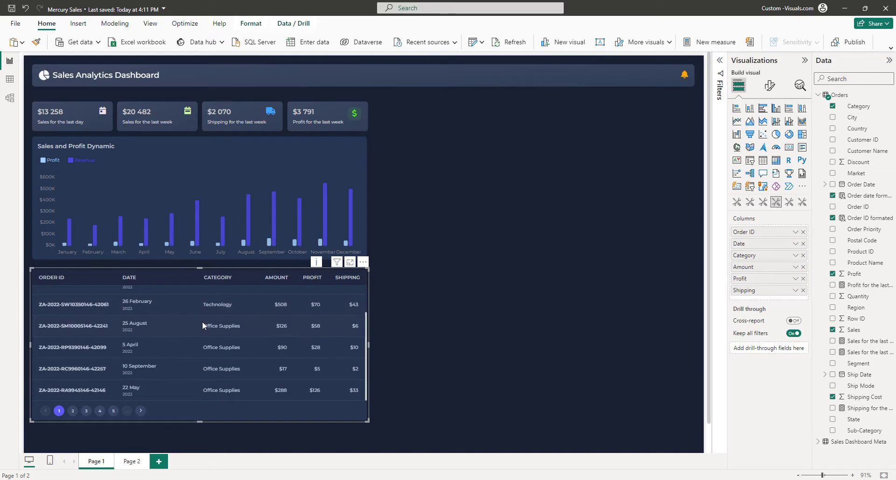
scroll(202, 322, "up", 2)
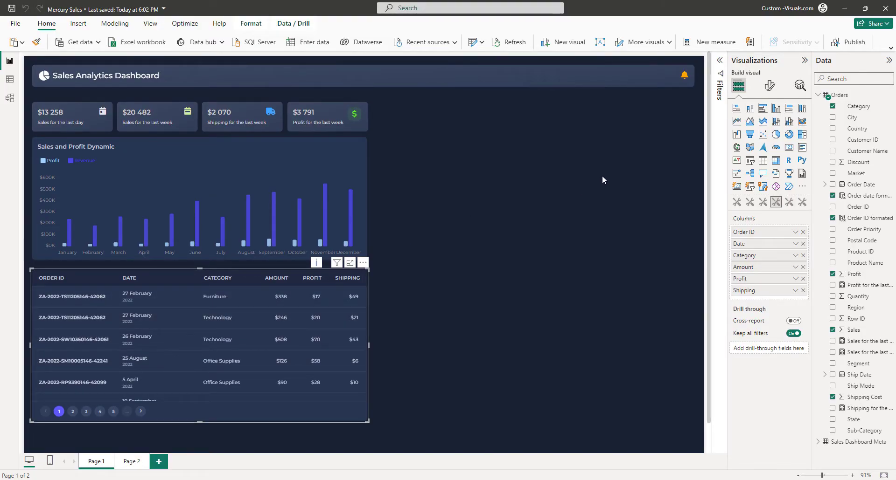
Start a new Orders column Category frmtd with variable s as a SWITCH on [Category] that maps "Furniture" to "success".
right_click(855, 109)
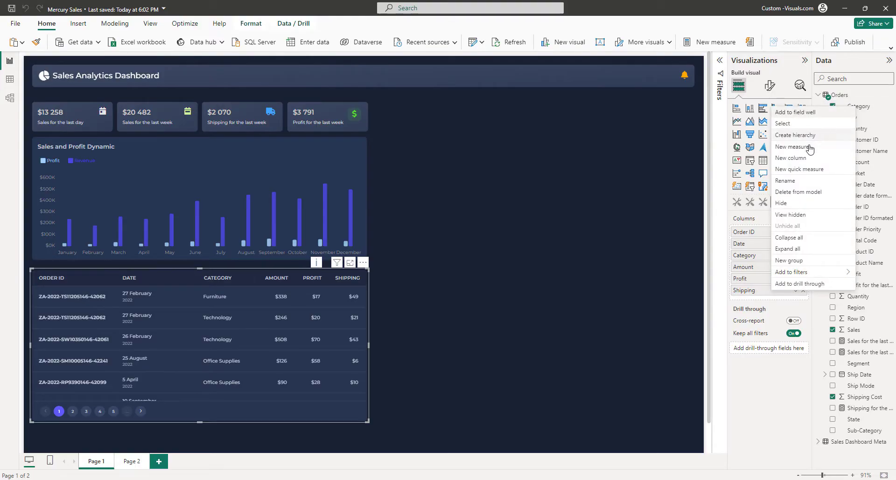
key("Escape")
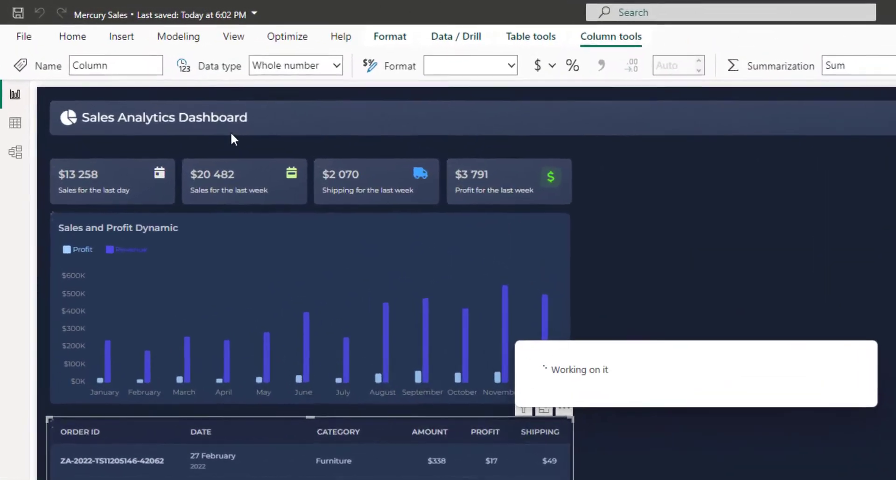
type("Category frmtd =")
key("shift+Return")
type("var s")
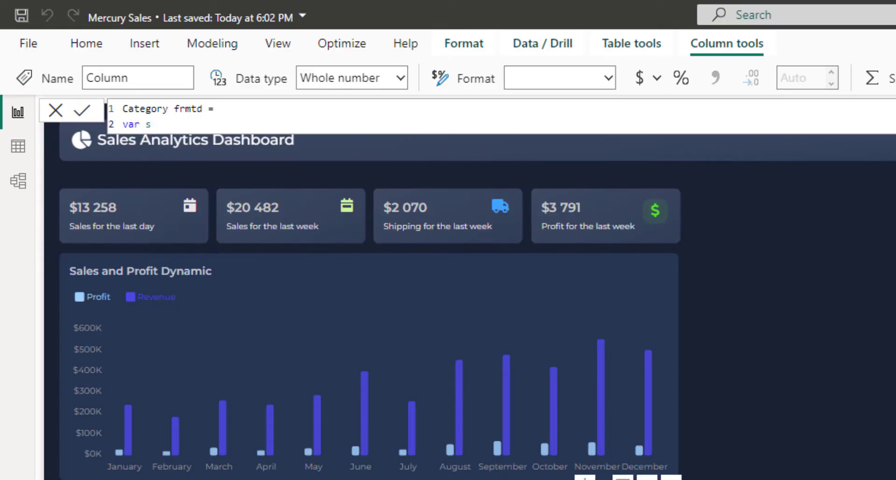
type(" = SW")
key("Tab")
type("[Category],")
key("shift+Return")
type("\"Furniture\", \"success\",")
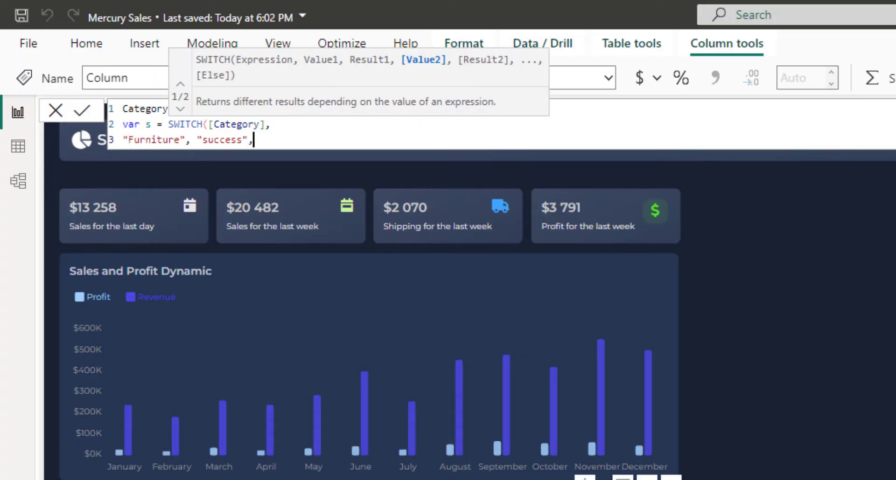
Complete the SWITCH with "Technology" as "info", "Office Supplies" as "warning", and "default" for anything else.
key("shift+Return")
type("\"Technolog")
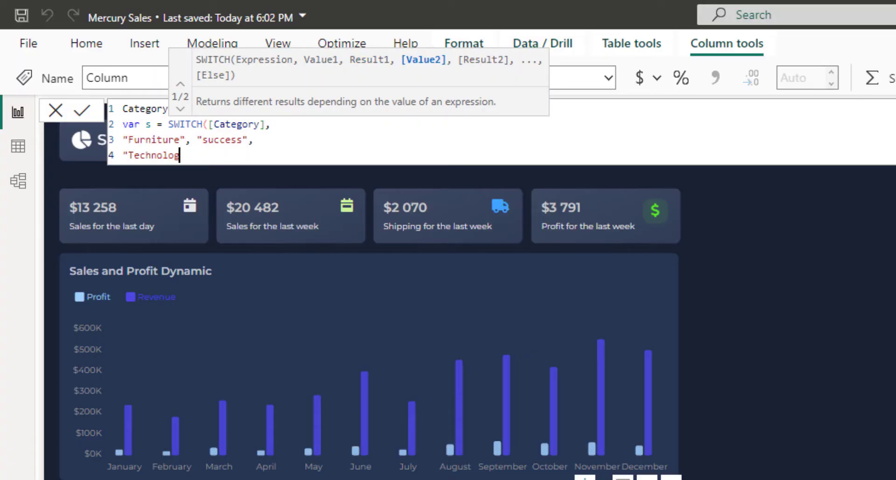
type("y\", \"info\",")
key("shift+Return")
type("\"Office Suppli")
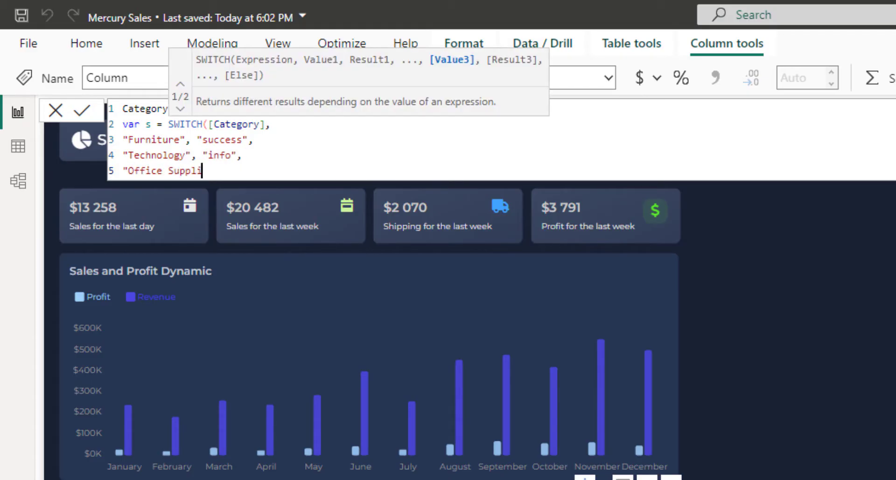
type("es\", \"warning\",")
key("shift+Return")
type("\"default\")")
Make the Category frmtd formula return "badge:" & s & "|text:" & Orders[Category] & "|style:soft", commit it, and check the column's data.
key("shift+Return")
type("return")
key("shift+Return")
type("\"badge:\" & s & \"|text:\" & cate")
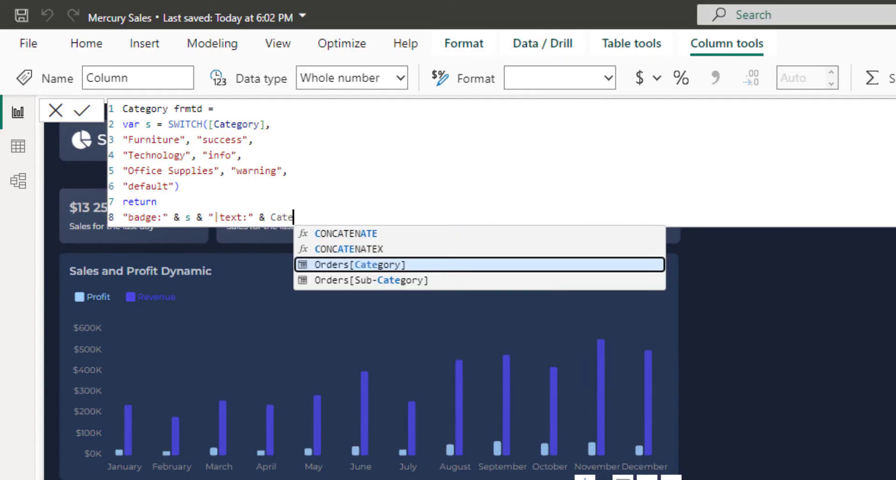
key("Tab")
type("& \"|style:soft\"")
key("Return")
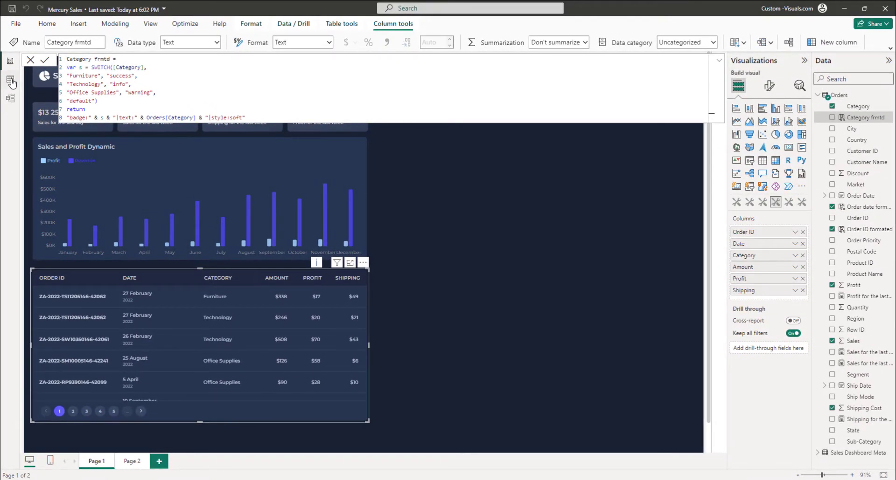
left_click(10, 81)
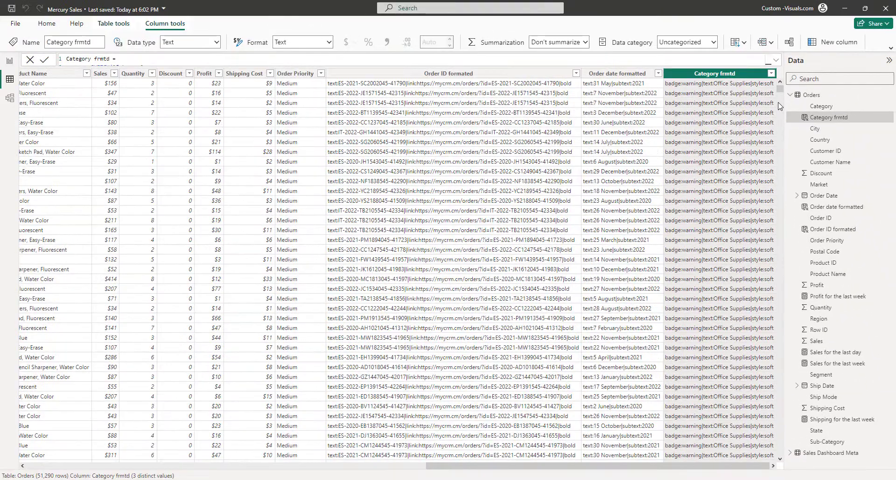
left_click(10, 63)
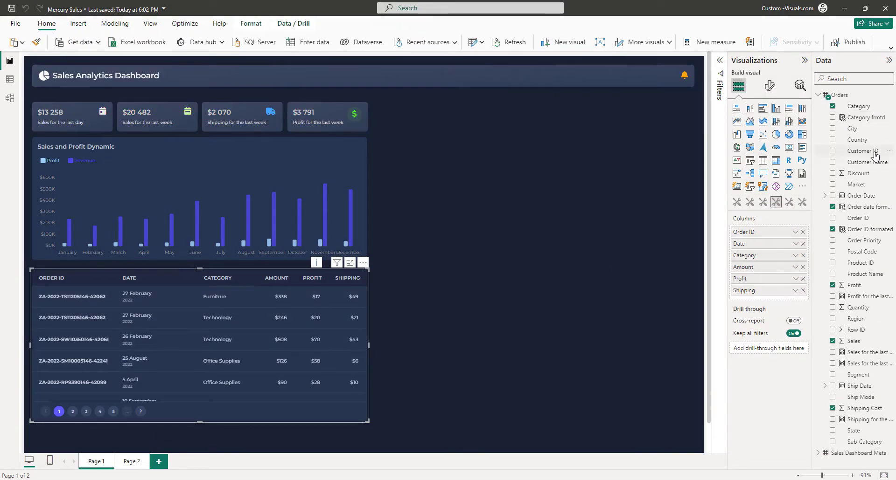
Replace the orders table's Category column with Category frmtd and rename it Category.
left_click_drag(862, 121, 811, 262)
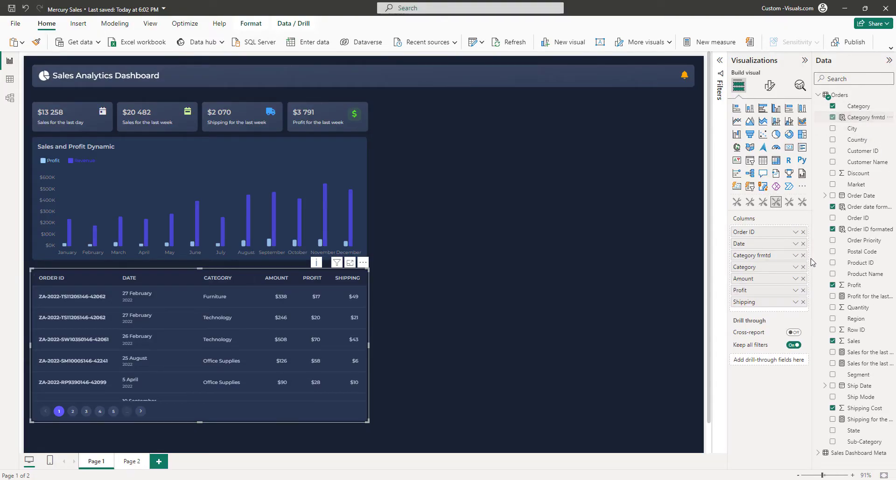
left_click(803, 267)
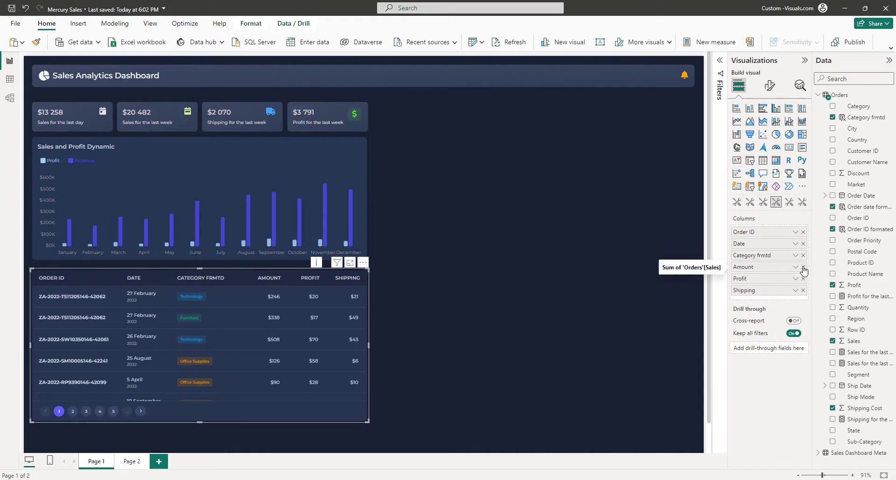
double_click(772, 256)
double_click(774, 257)
key("Return")
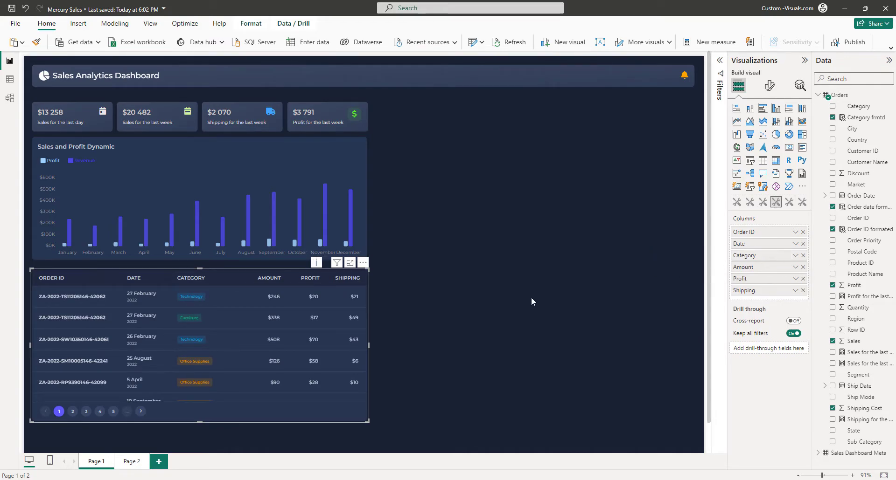
Widen the orders table visual slightly and turn on its Header option.
mouse_move(368, 347)
left_mouse_down()
mouse_move(447, 334)
mouse_move(370, 340)
left_mouse_up()
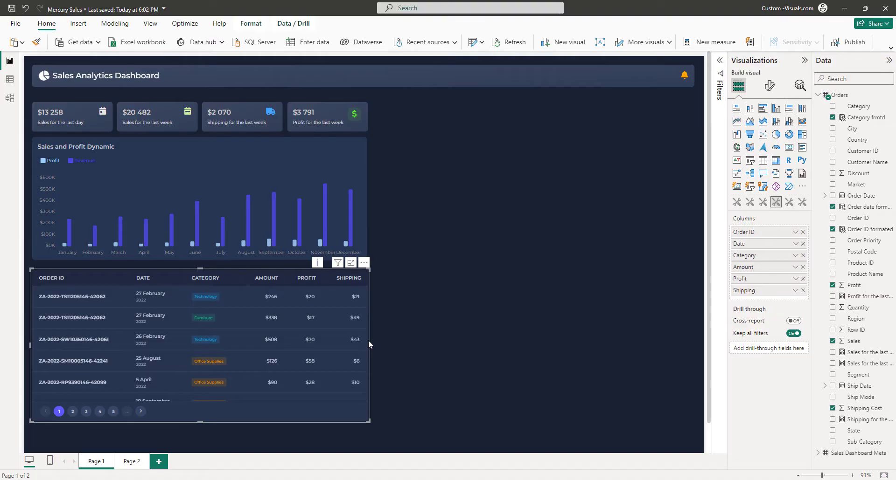
left_click(769, 89)
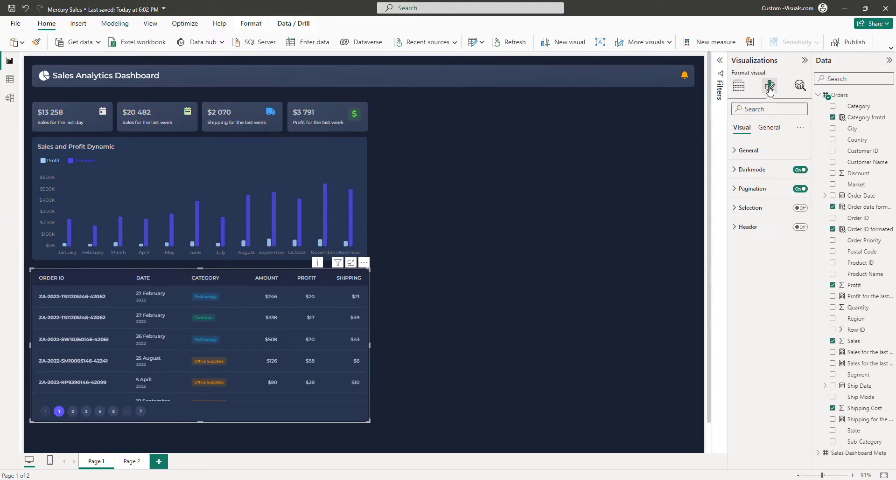
left_click(798, 227)
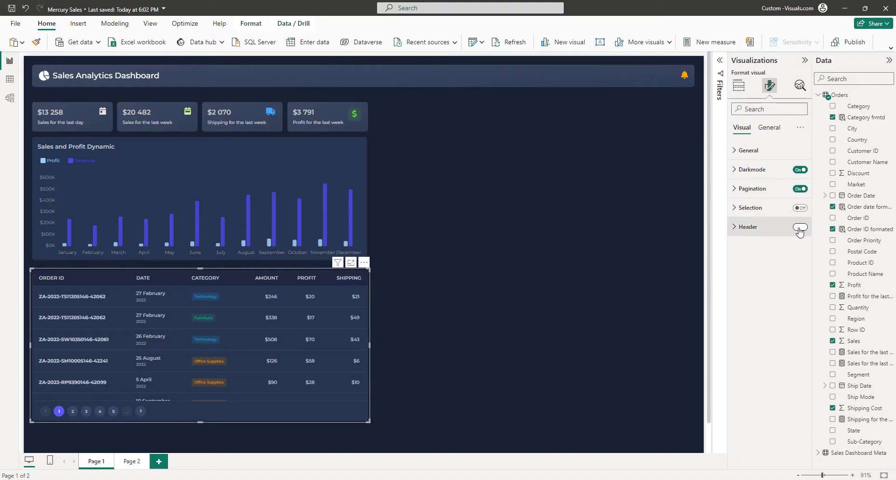
Set the orders table's header text to "Order List".
left_click(735, 228)
left_click(769, 258)
key("ctrl+a")
key("BackSpace")
type("Order list")
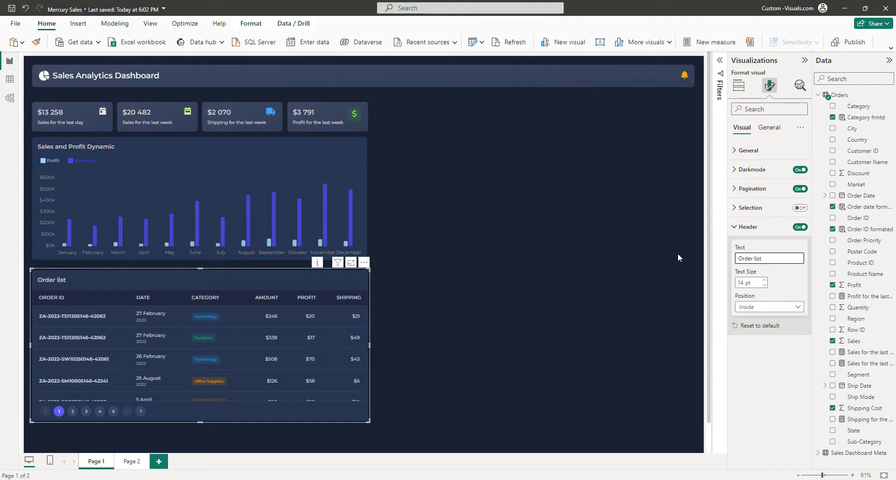
key("Left")
key("Left")
key("Left")
key("BackSpace")
type("L")
left_click(748, 228)
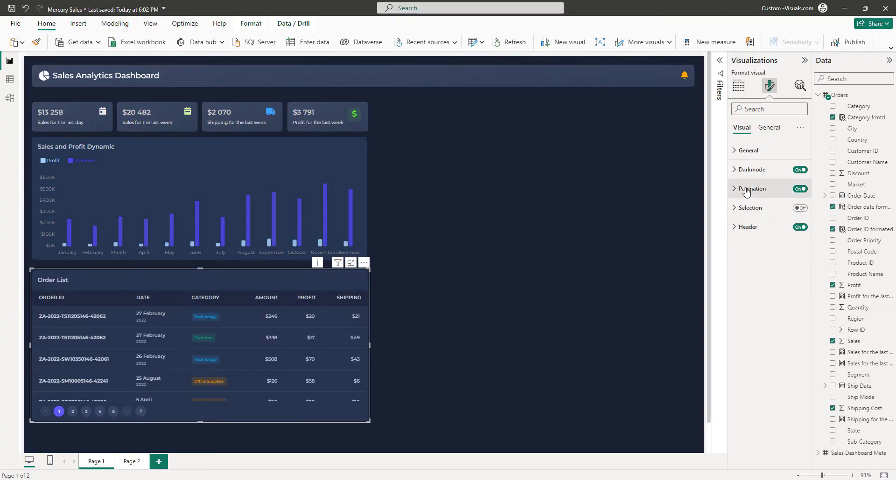
Set the Order List table's pagination to 6 items per page and make the visual taller so every row fits.
left_click(747, 190)
left_click(765, 223)
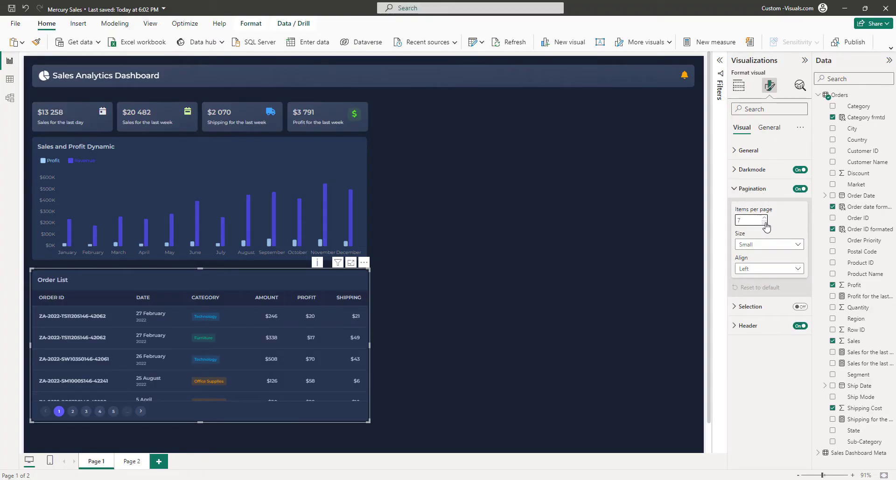
mouse_move(201, 424)
left_mouse_down()
mouse_move(195, 448)
mouse_move(201, 428)
mouse_move(193, 429)
mouse_move(193, 411)
mouse_move(190, 428)
mouse_move(200, 410)
mouse_move(200, 424)
left_mouse_up()
scroll(215, 372, "down", 2)
scroll(376, 420, "down", 2)
left_click(72, 413)
left_click(58, 412)
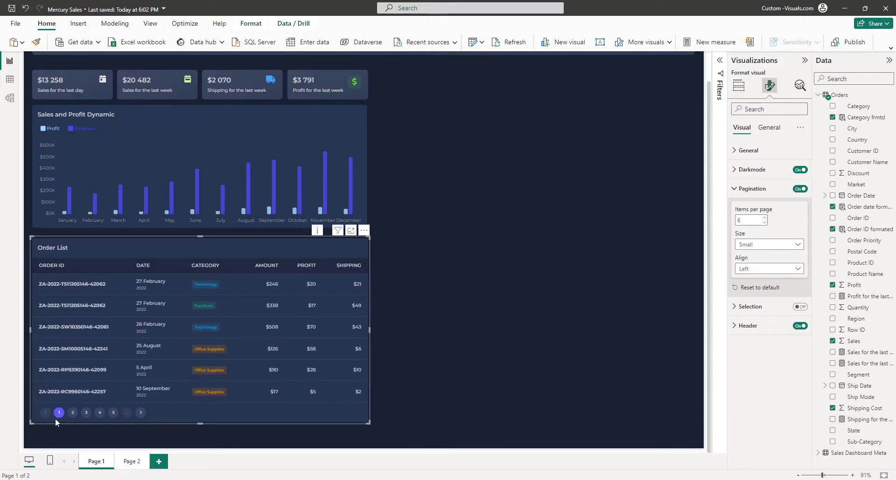
Set the Order List table's height to 445 and review it within the dashboard layout.
left_click(769, 128)
left_click(764, 154)
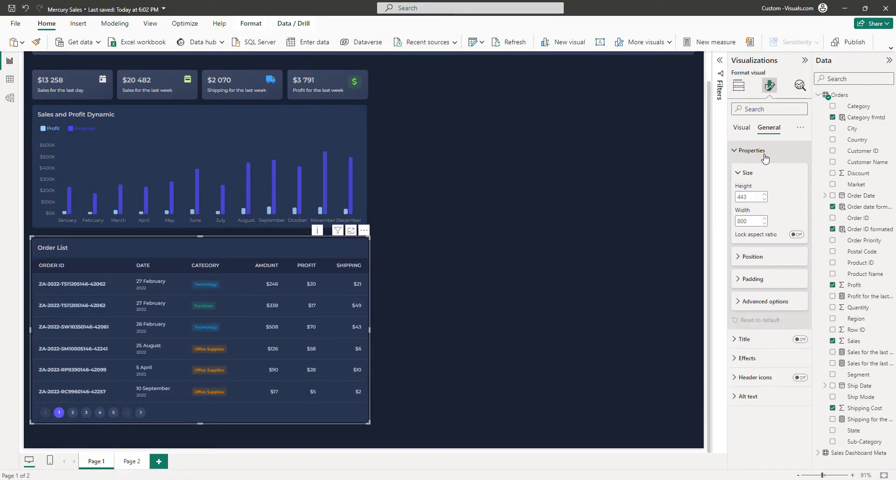
left_click(763, 195)
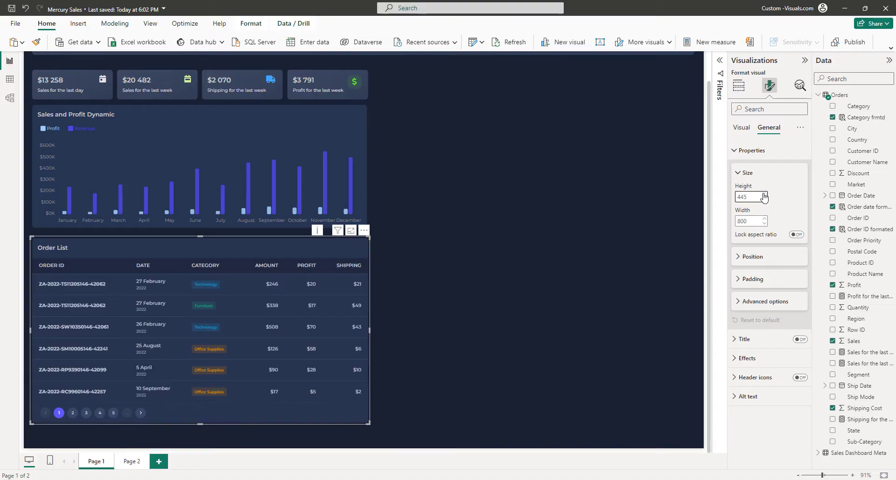
left_click(411, 272)
scroll(407, 286, "up", 1)
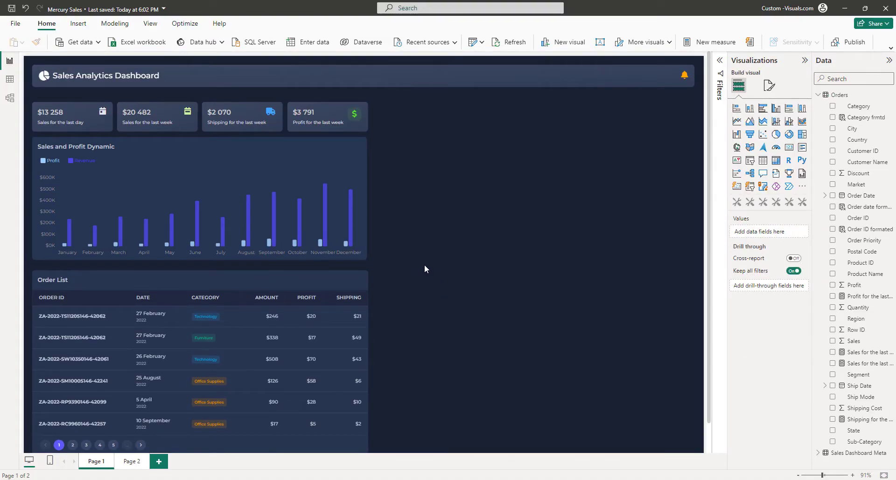
scroll(424, 264, "down", 1)
left_click(326, 253)
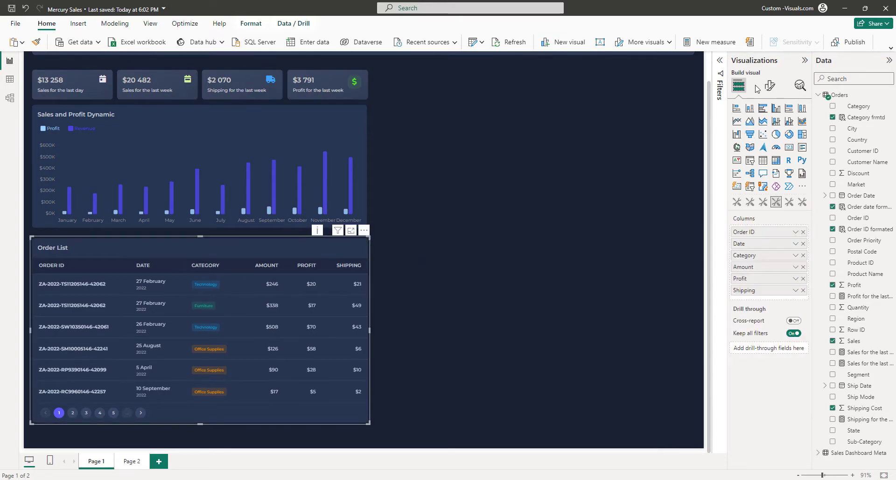
Add the custom search visual to the page, shrink it, and place it in the empty area beside the Order List table.
left_click(567, 287)
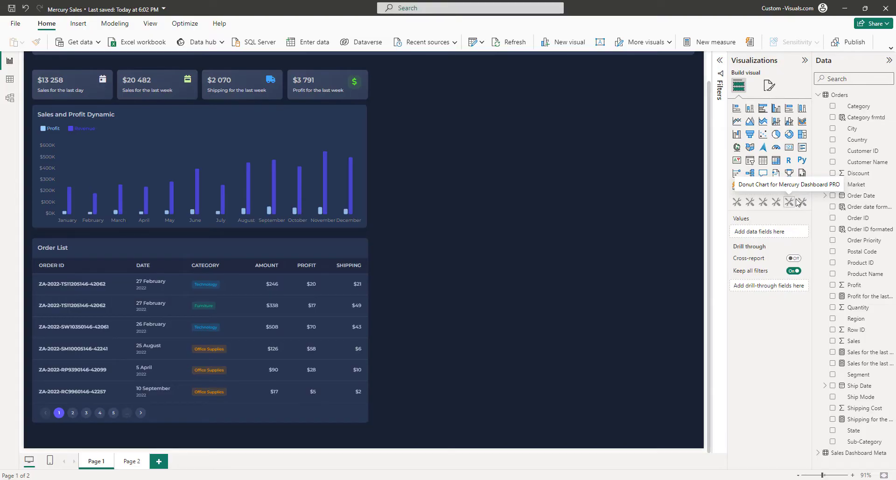
left_click(802, 202)
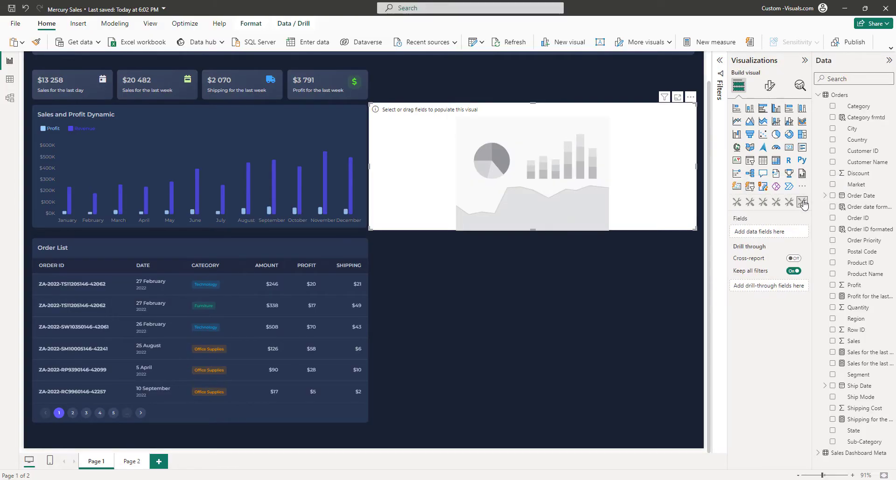
left_click_drag(695, 228, 504, 295)
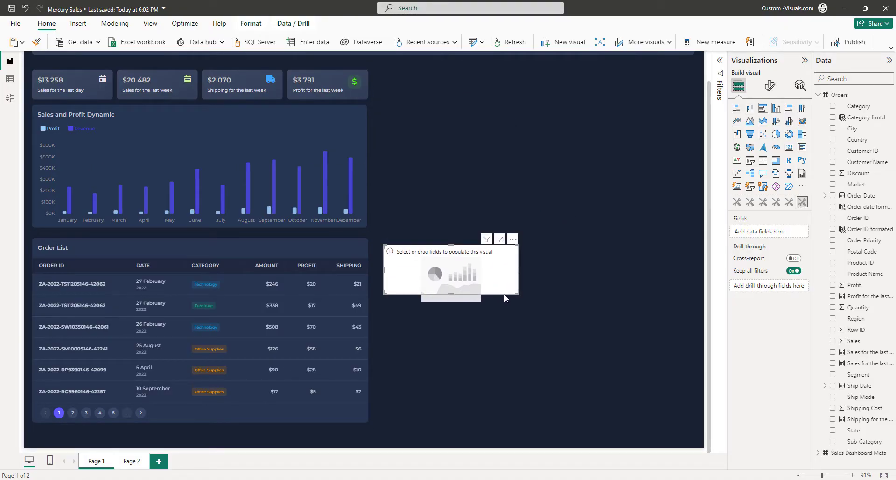
Add the Order ID and Order date formatted fields to the search visual.
left_click(304, 249)
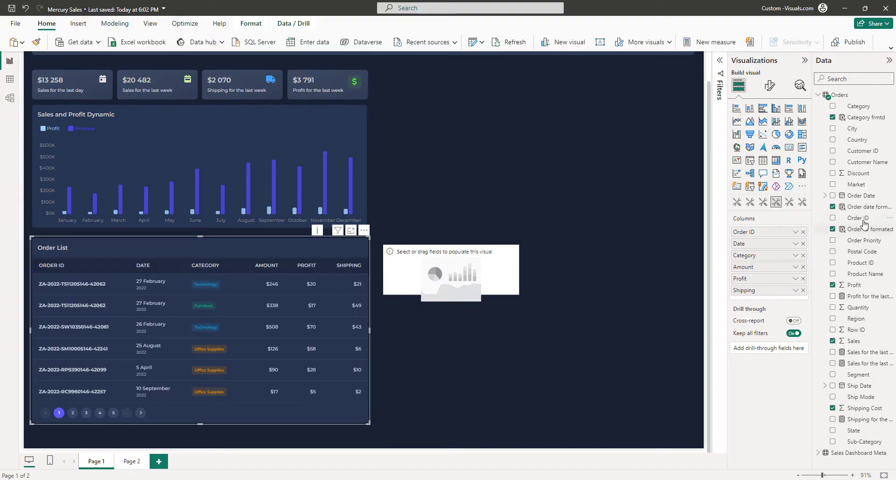
left_click(496, 270)
left_click_drag(866, 224, 778, 236)
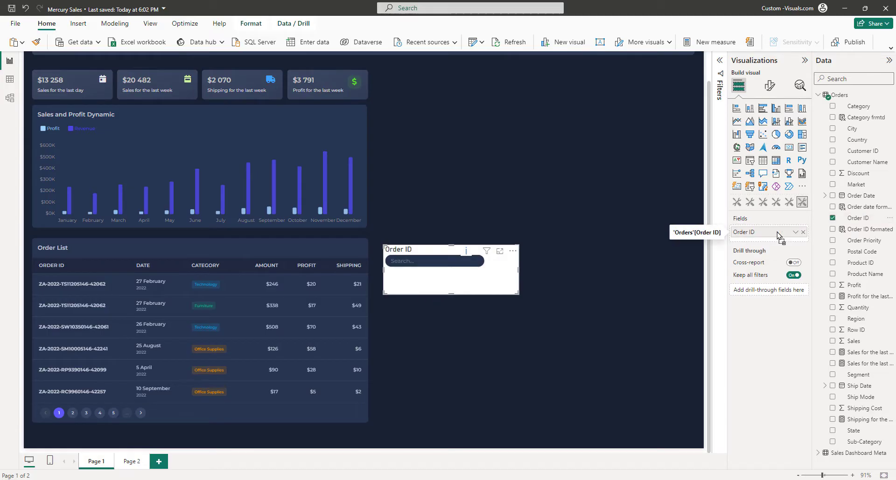
left_click_drag(859, 212, 788, 244)
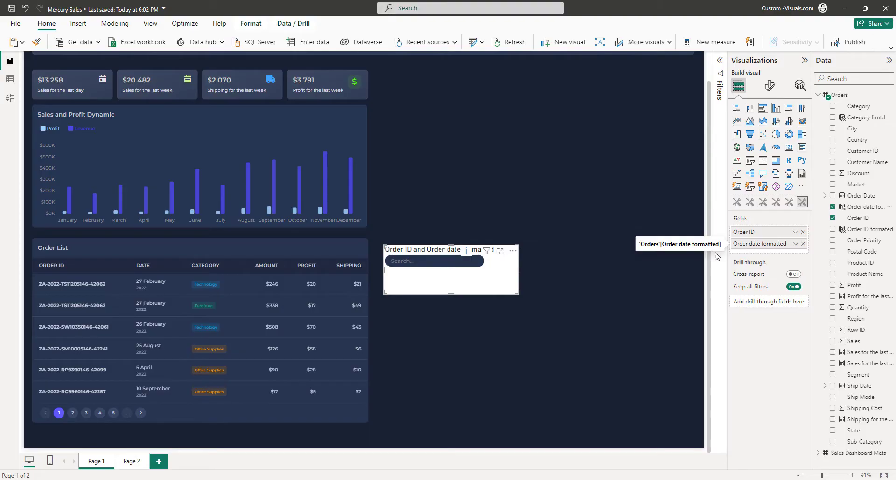
Turn off the search visual's title, background and header icons.
left_click(769, 86)
left_click(769, 128)
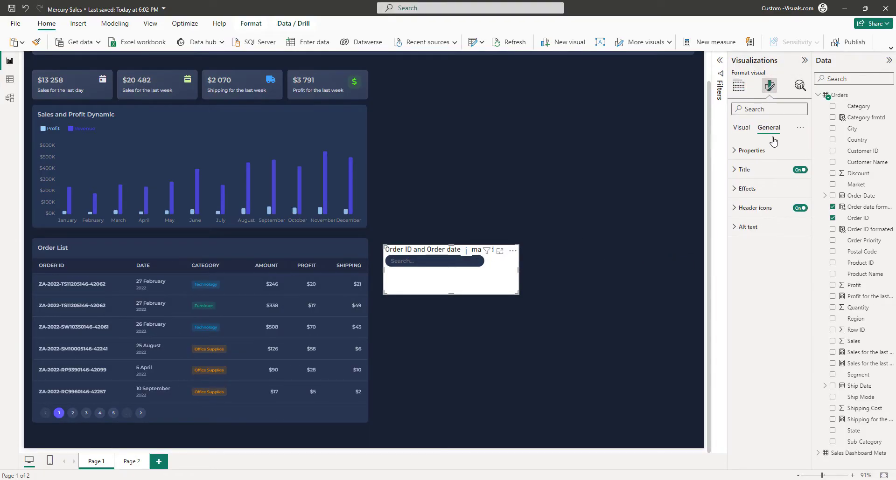
left_click(800, 170)
left_click(748, 192)
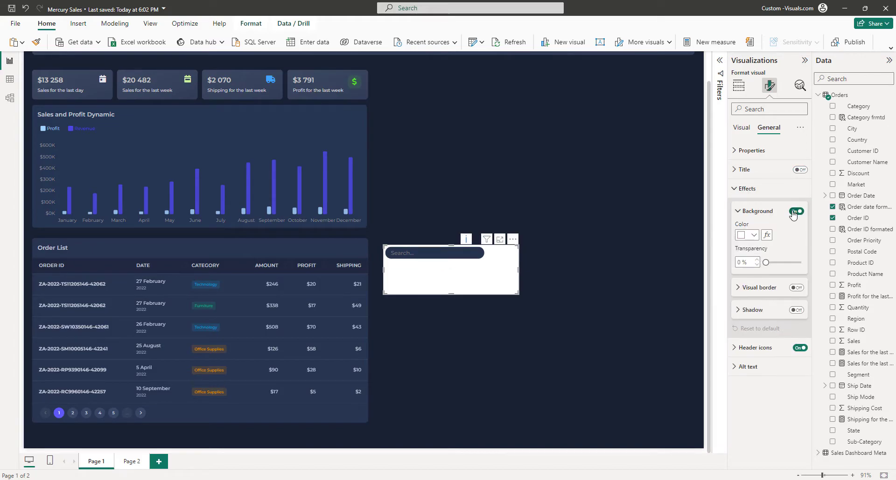
left_click(799, 210)
left_click(744, 189)
left_click(799, 208)
left_click(740, 127)
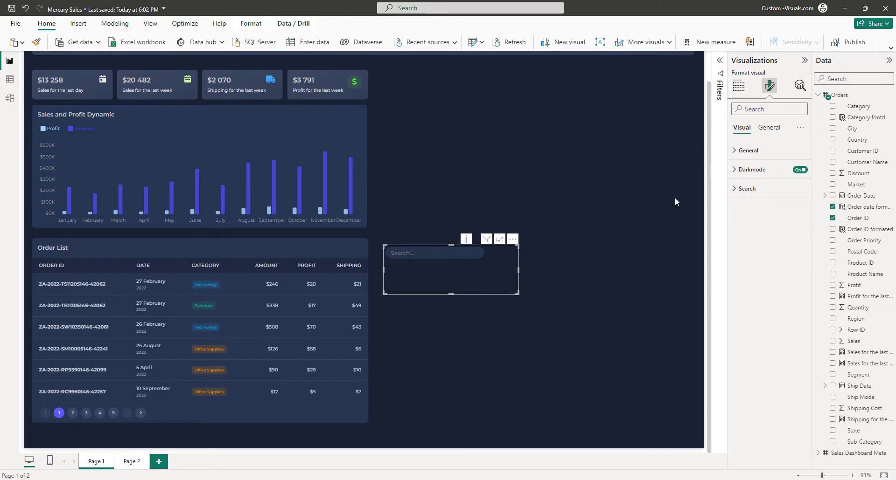
Shrink the search visual to the size of its search box and move it onto the Order List table's header.
left_click_drag(517, 294, 341, 254)
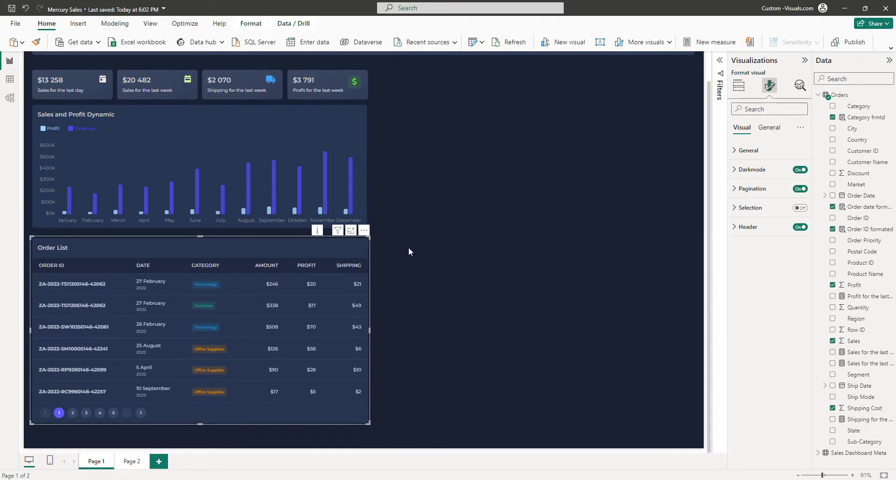
left_click(407, 247)
left_click(353, 256)
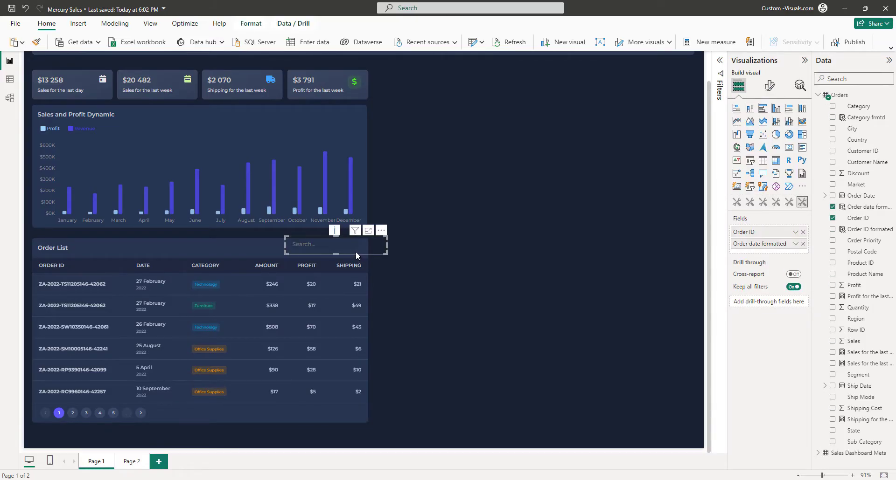
Nudge the search visual down and narrow it to fit inside the right end of the Order List header.
key("Down")
key("Down")
key("Down")
key("Down")
key("Down")
key("Down")
key("Down")
key("Down")
key("Down")
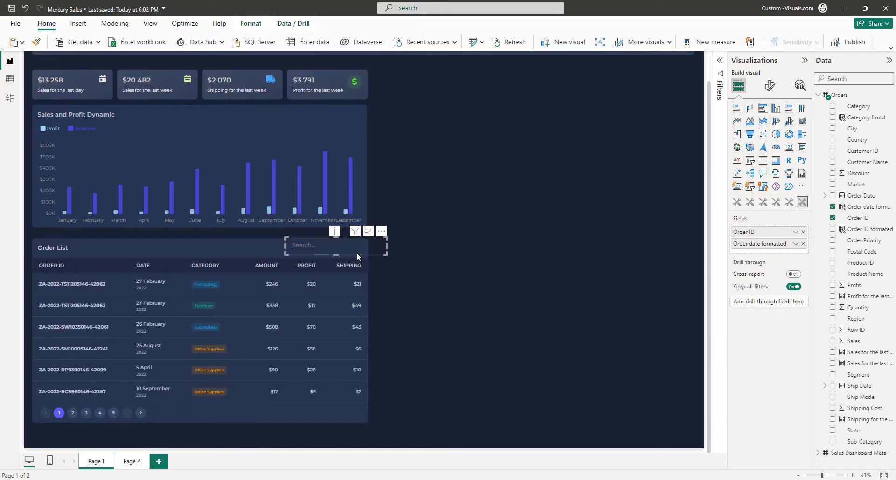
left_click_drag(385, 257, 364, 257)
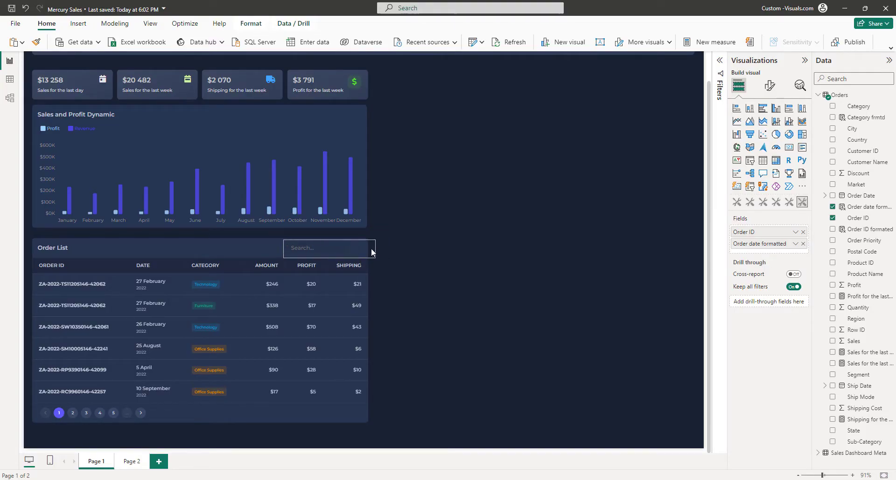
left_click(279, 252)
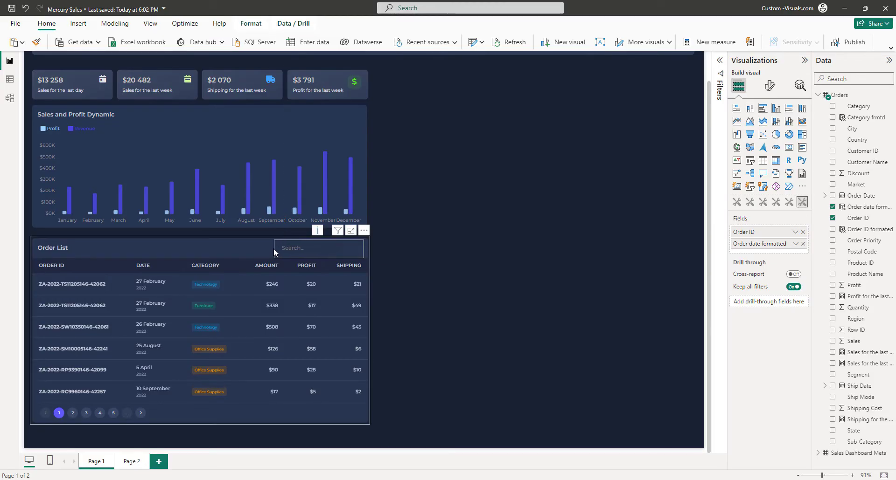
Bring the search visual to the front so that it stays above the Order List table.
left_click(274, 248)
left_click(253, 24)
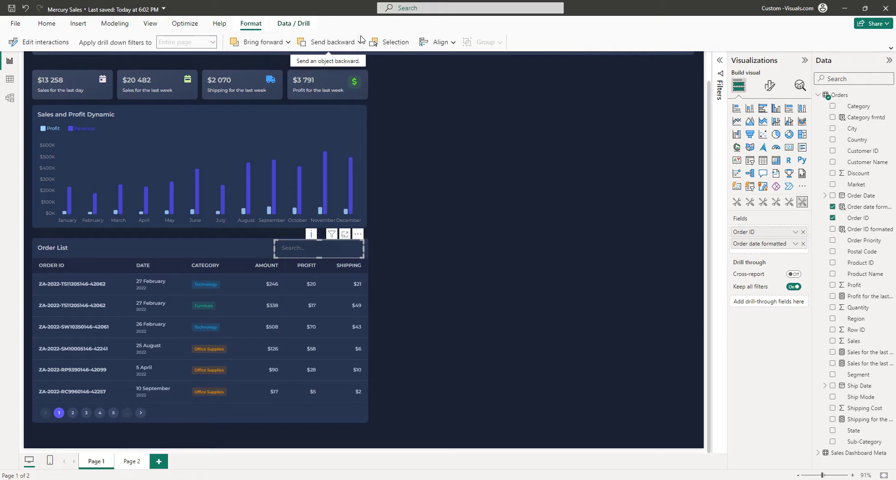
left_click(288, 43)
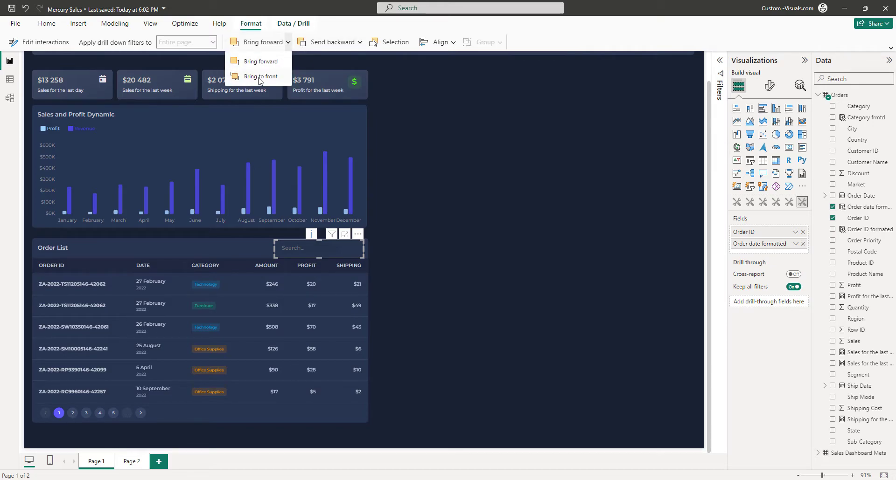
left_click(259, 77)
left_click(428, 247)
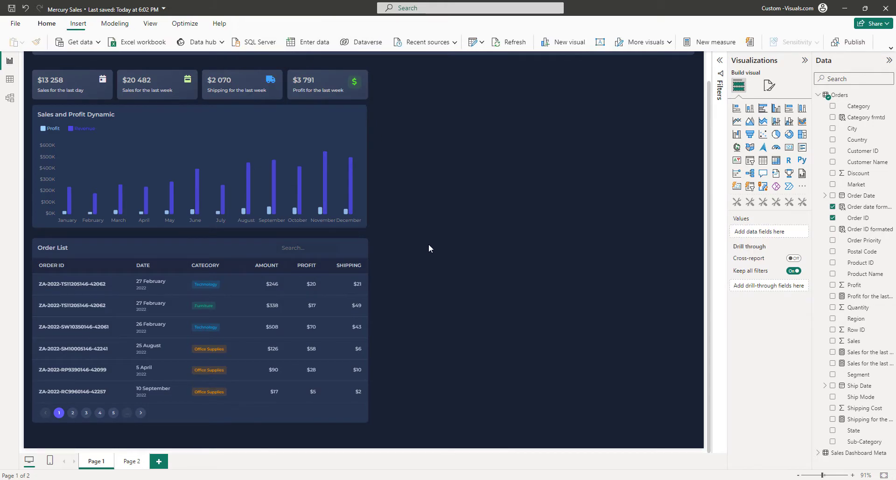
Set the search visual's Box Style to Transparent.
left_click(354, 248)
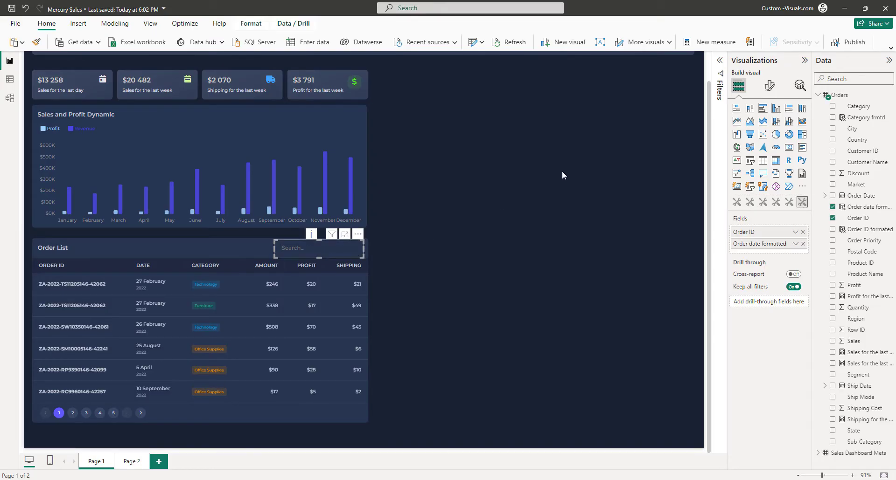
left_click(770, 85)
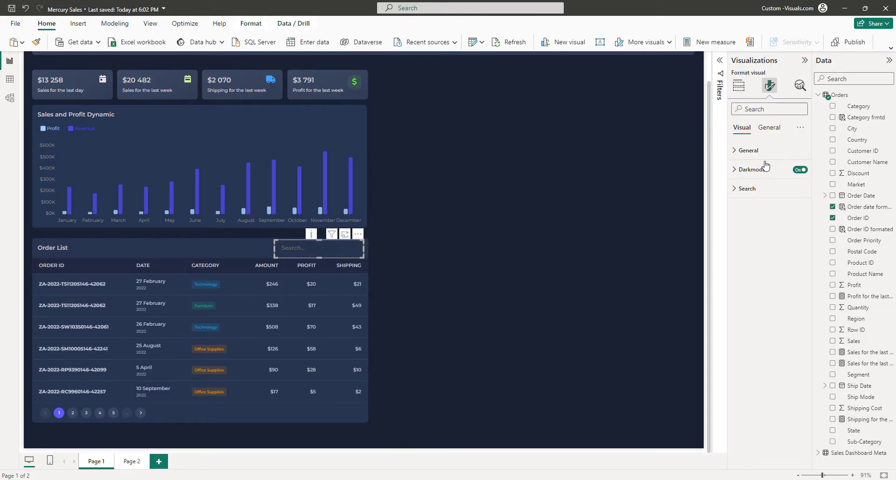
left_click(752, 150)
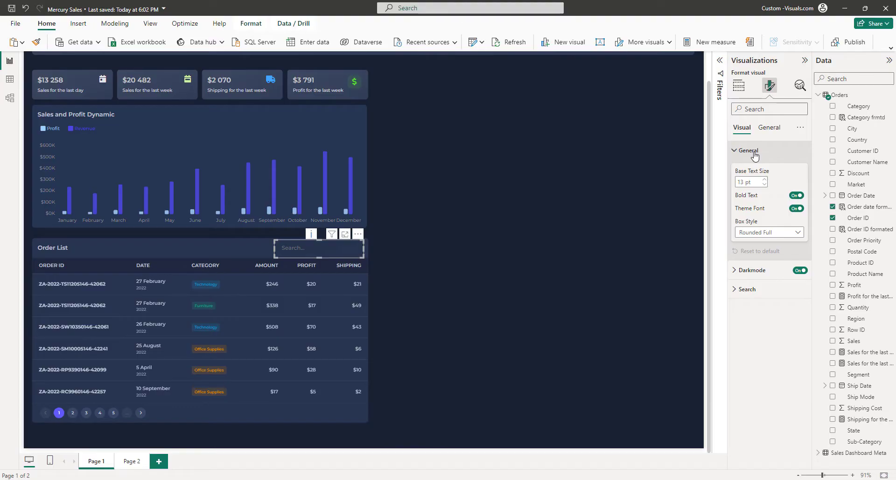
left_click(765, 232)
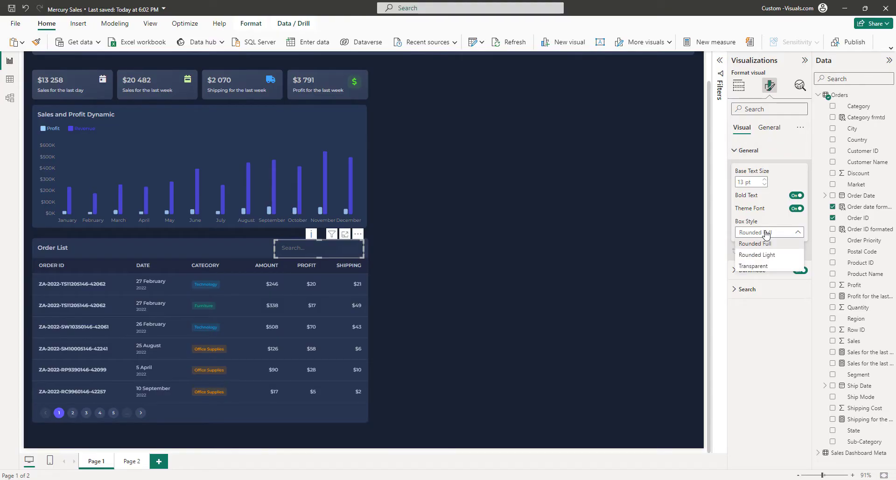
left_click(763, 267)
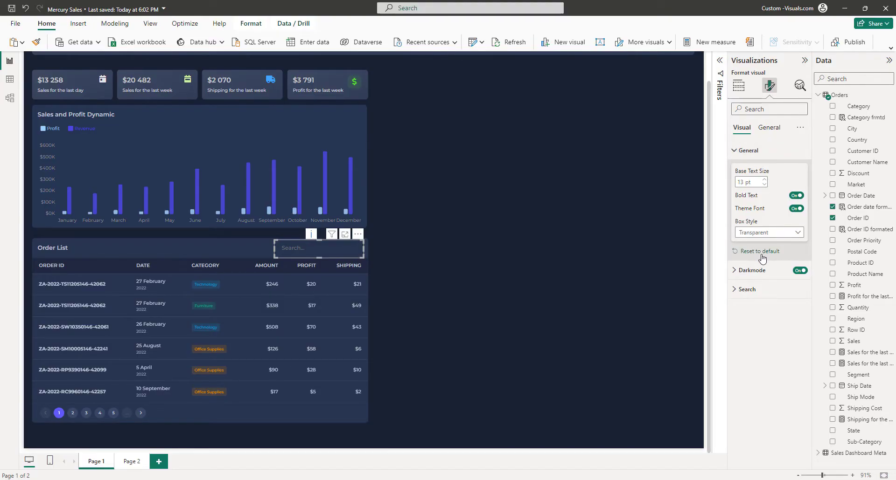
left_click(747, 150)
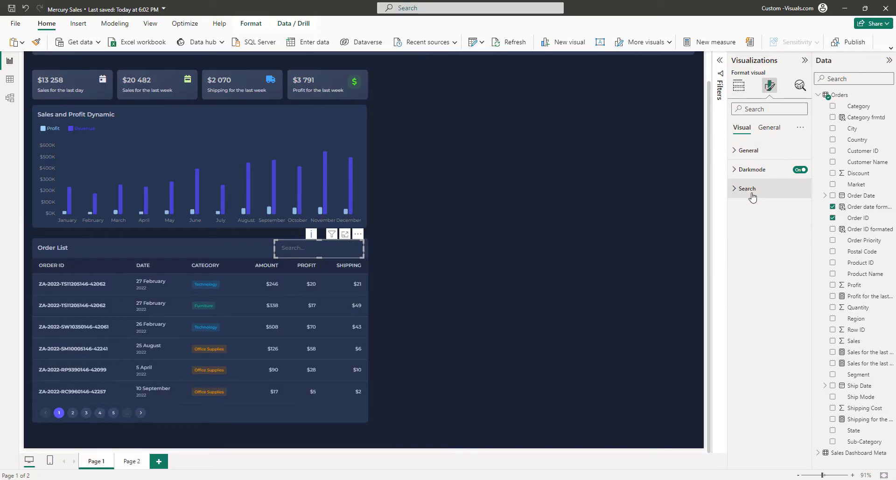
Set the search visual's Minimum Symbols to 4 and turn off Resize on Click.
left_click(746, 189)
left_click(764, 231)
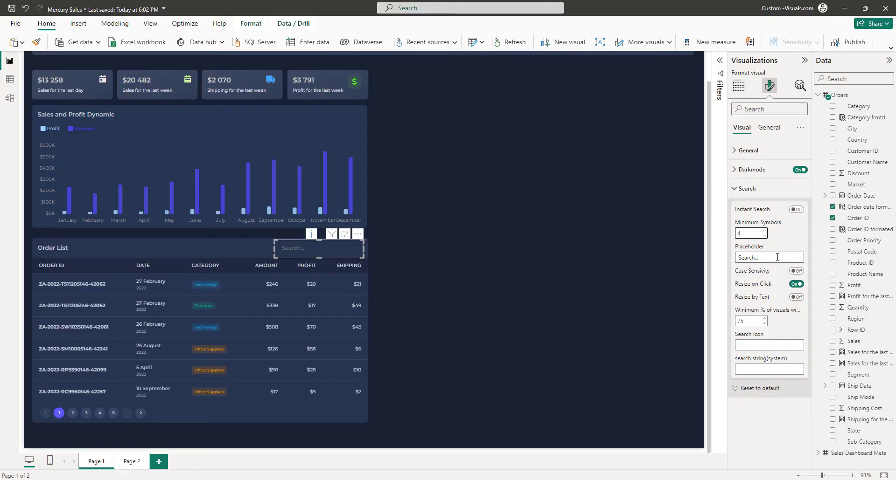
left_click(799, 272)
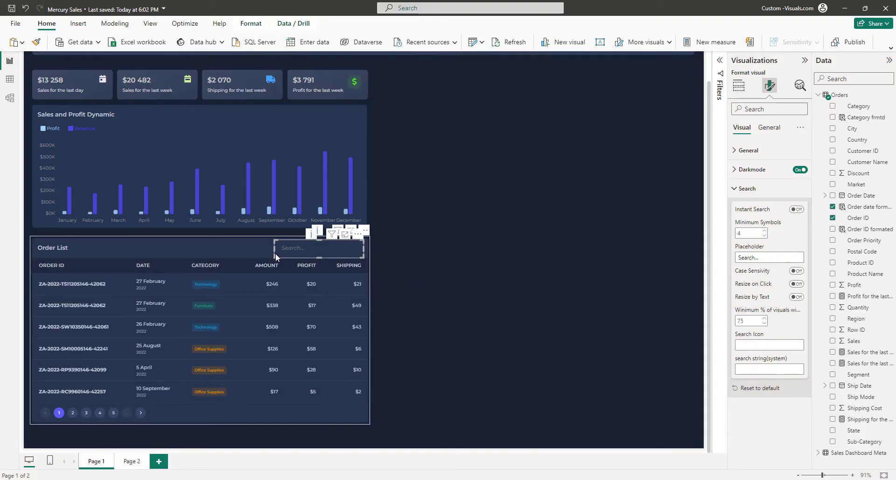
Set the search visual's Base Text Size to 12 pt.
left_click(745, 150)
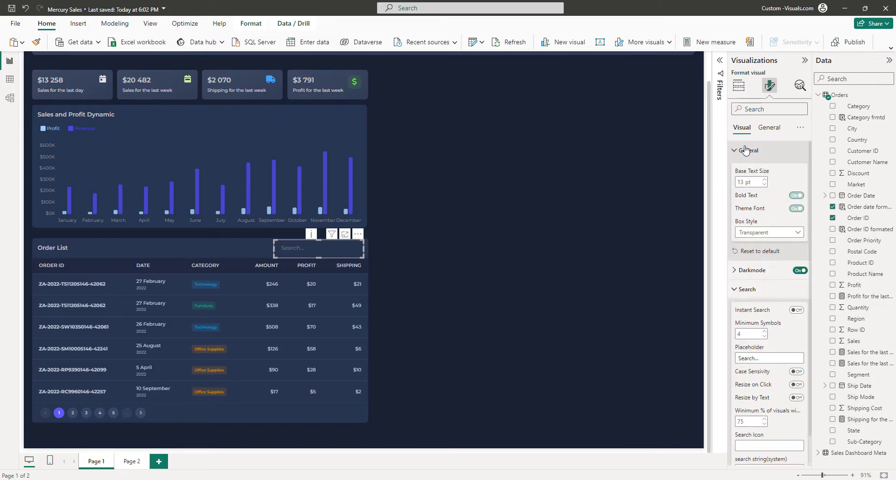
left_click(764, 184)
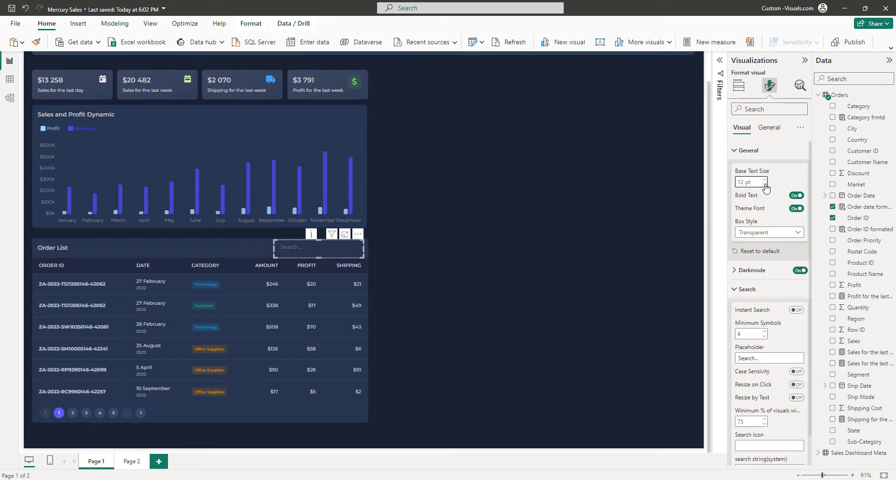
Set the search visual's Base Text Size to 11 pt and nudge it slightly down in the Order List header.
left_click(765, 185)
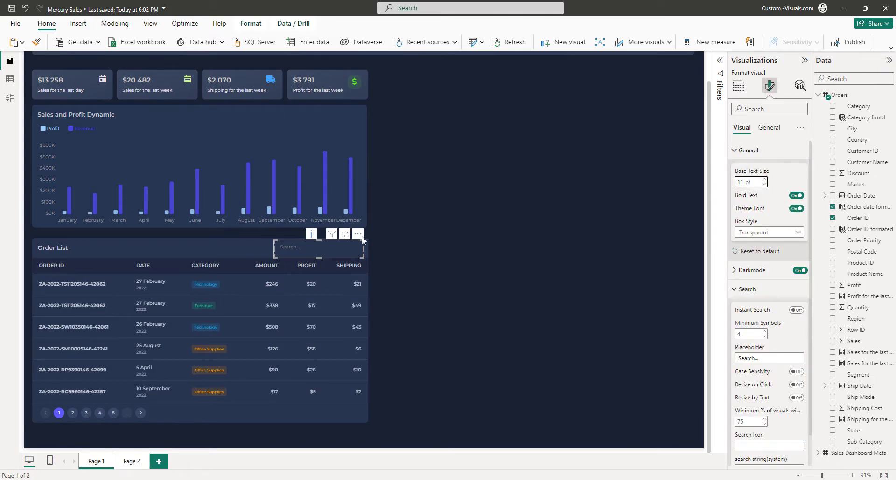
left_click(319, 240)
Test the search box with the queries 42241 and 42241g, and clear the search text.
left_click(313, 249)
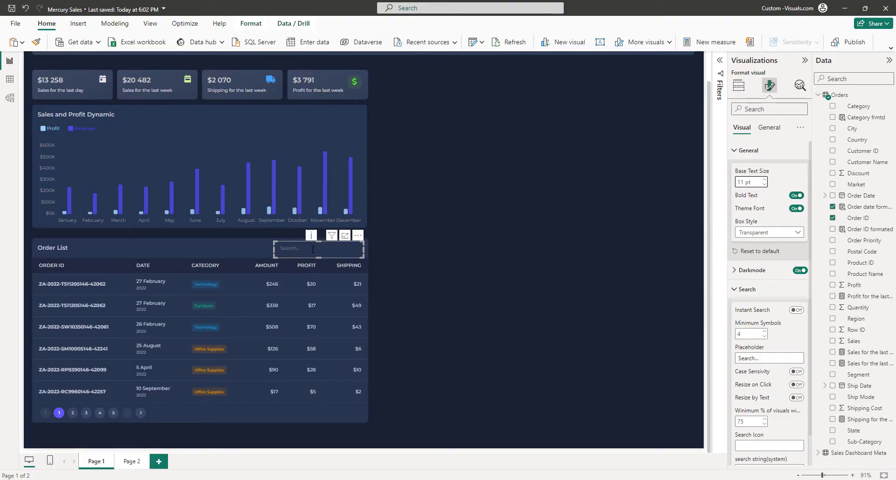
type("42241")
key("Return")
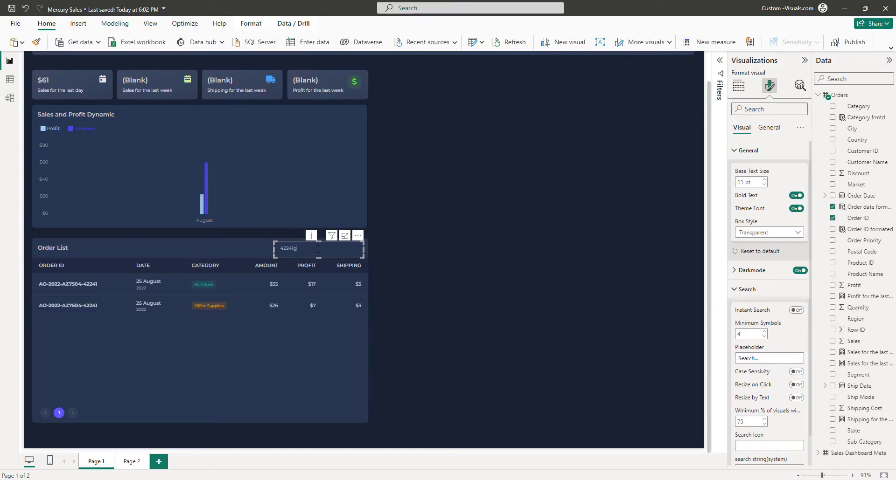
type("g")
key("Return")
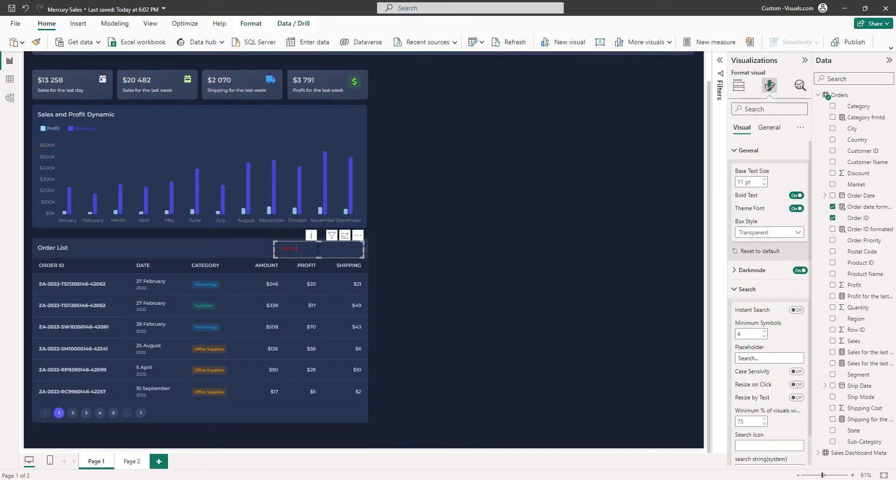
key("BackSpace")
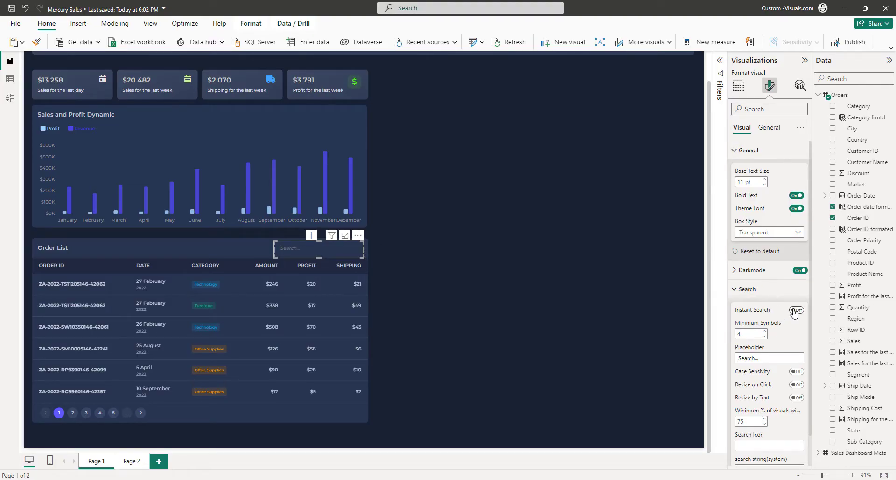
Try Instant Search on the search visual with a query starting with 4, and turn the option back off.
scroll(793, 313, "down", 1)
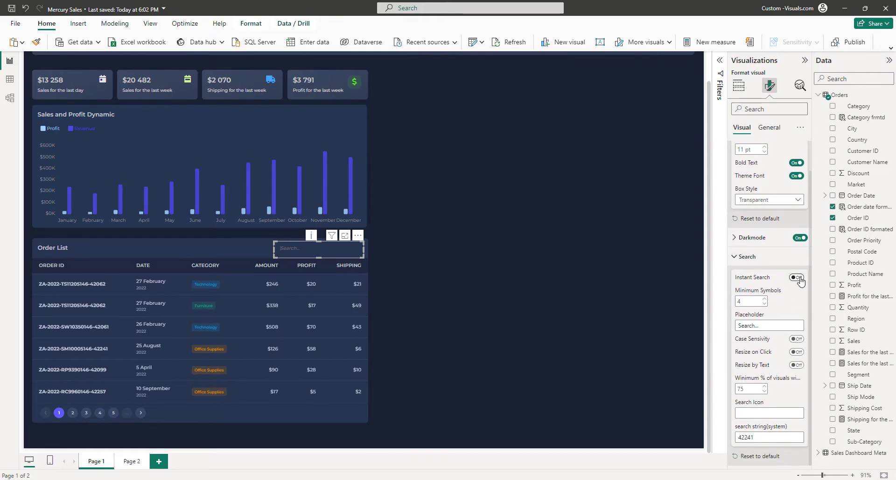
left_click(797, 278)
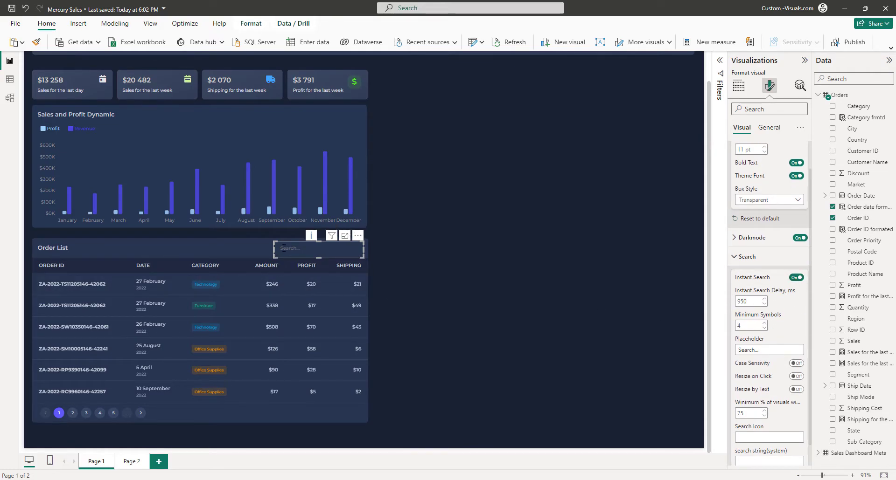
type("4")
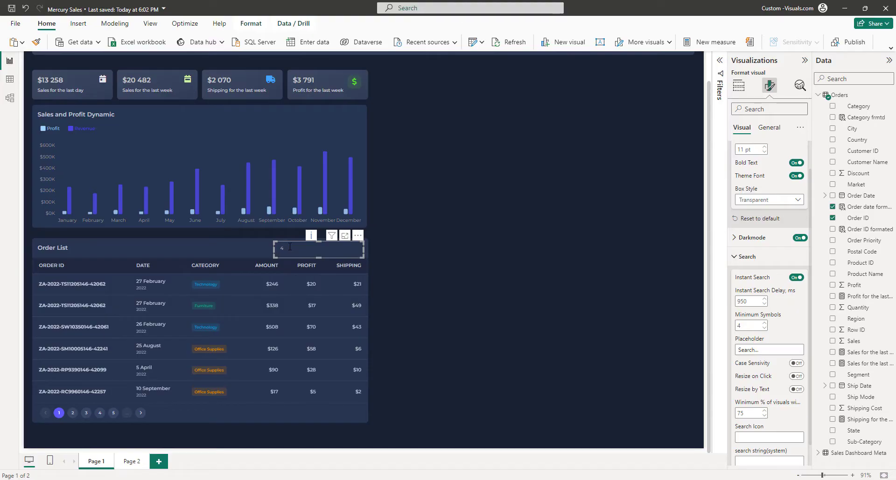
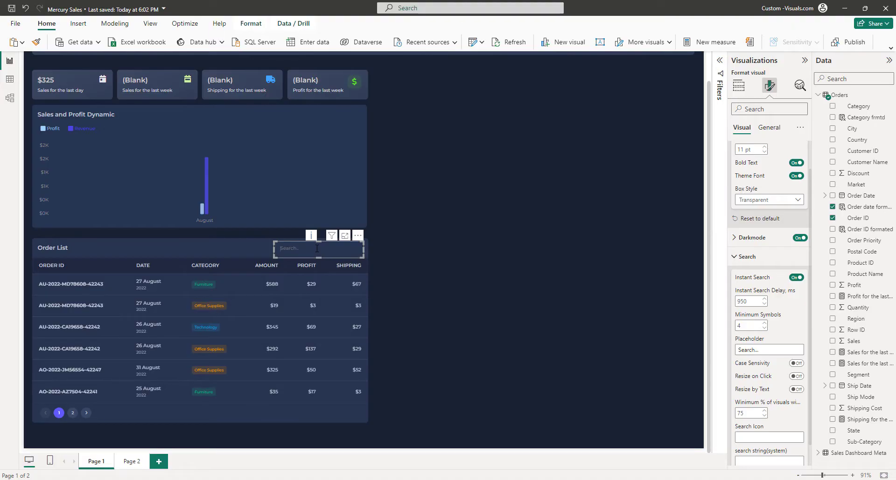
left_click(796, 278)
left_click(748, 258)
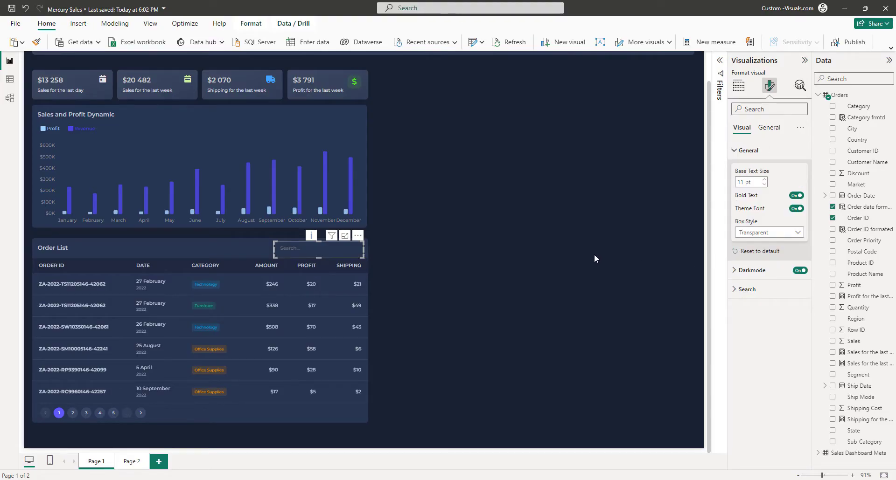
Narrow the search visual and align its right edge with the right edge of the Order List table.
left_click(425, 274)
left_click(277, 247)
left_click_drag(292, 253, 292, 253)
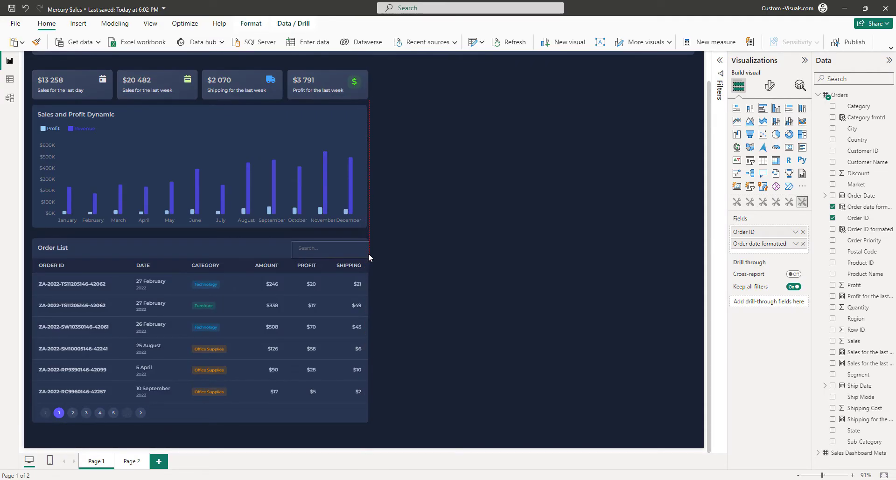
left_click(426, 260)
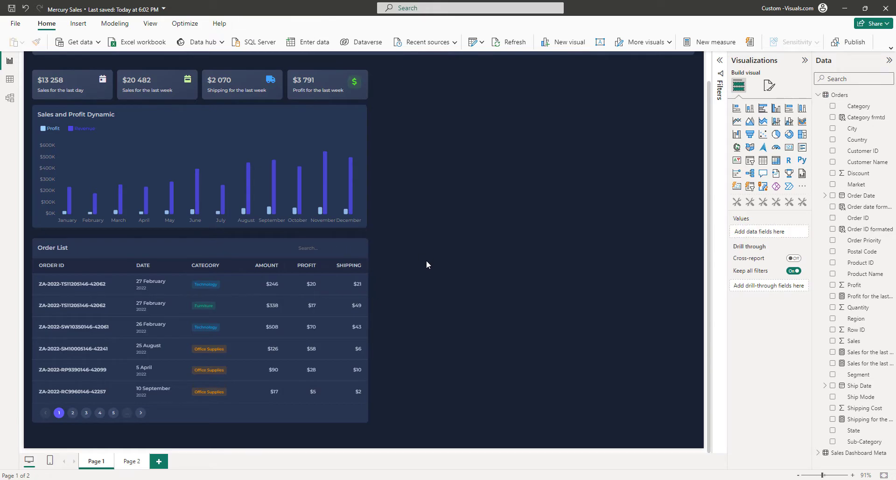
Change the search visual's Placeholder to "Search orders...".
left_click(324, 246)
left_click(769, 88)
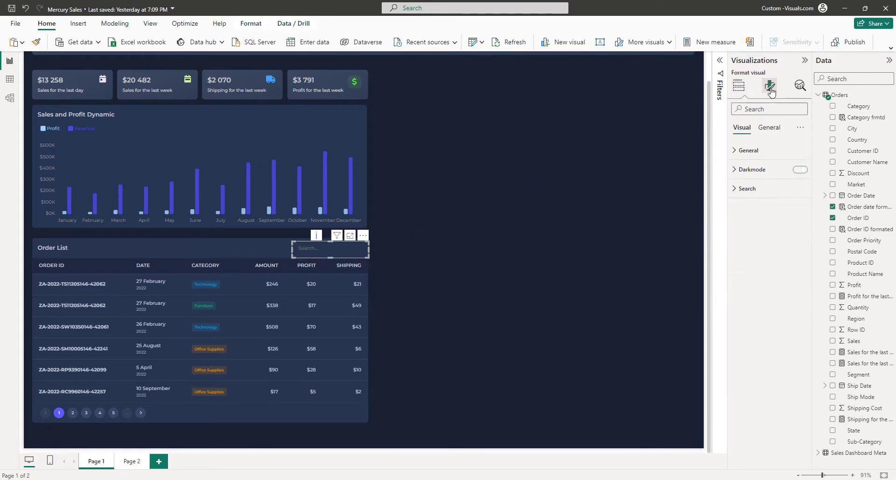
left_click(747, 187)
left_click(755, 256)
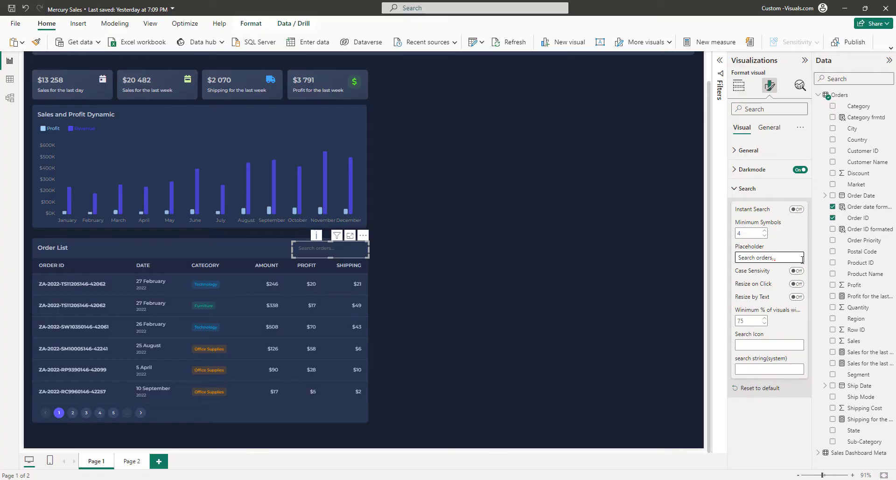
left_click(432, 275)
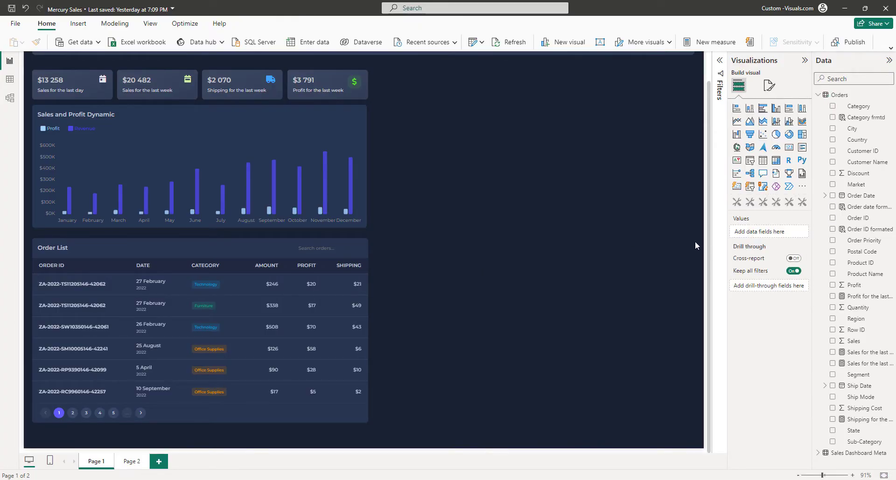
Add the custom donut chart visual and fit it into the empty area beside the Order List table, matching the table's height.
left_click(788, 203)
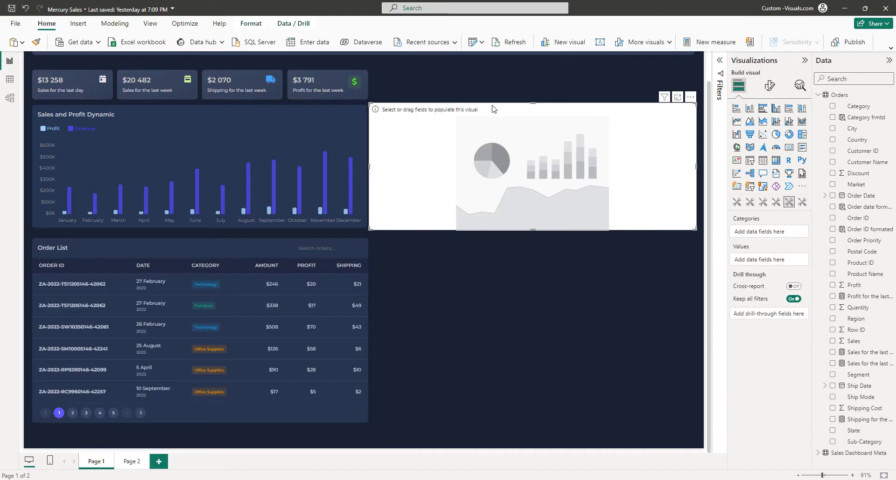
left_click_drag(504, 169, 506, 248)
left_click_drag(556, 363, 533, 425)
left_click_drag(700, 335, 695, 335)
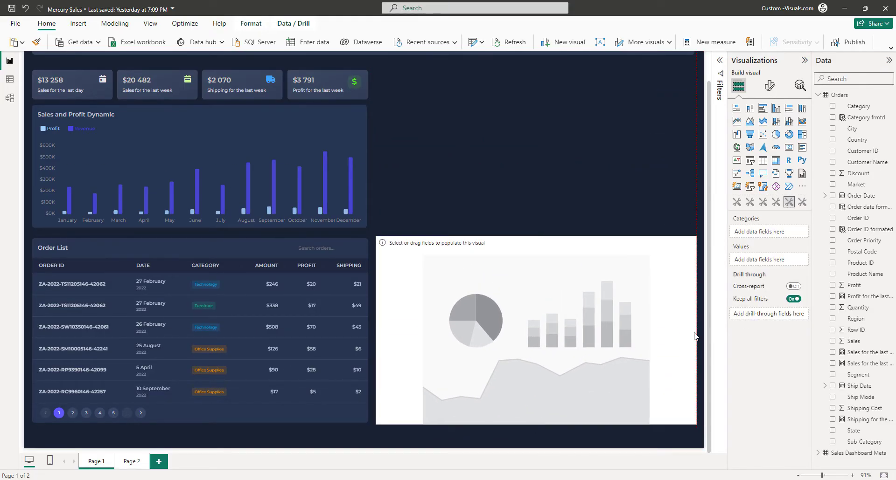
left_click_drag(376, 332, 379, 332)
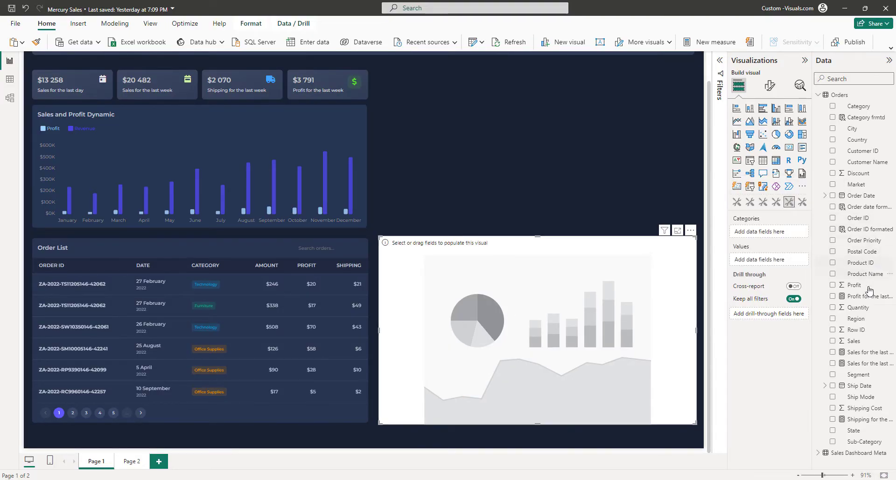
Populate the donut chart with Category as categories and Sales as values, and turn on its legend.
left_click(838, 108)
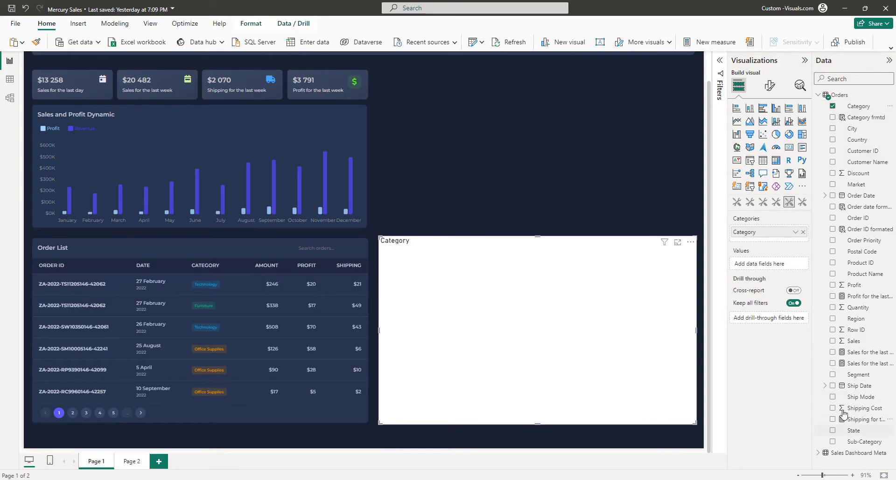
left_click_drag(854, 341, 787, 264)
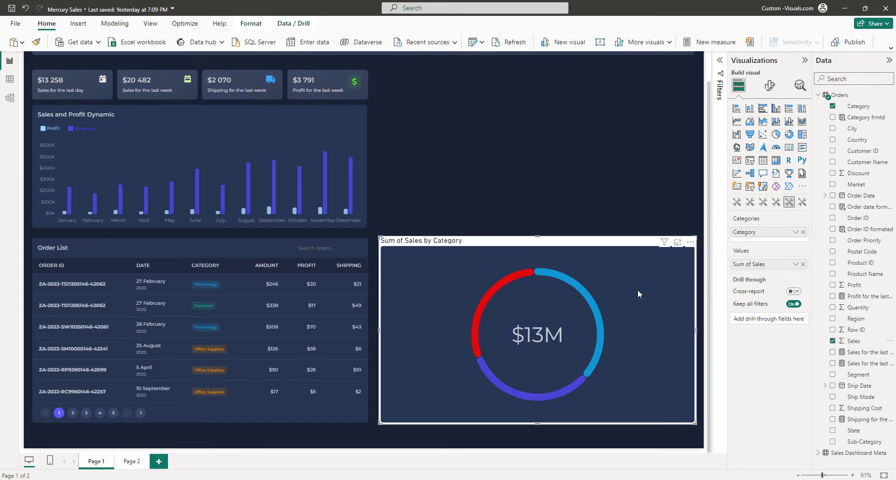
left_click(769, 85)
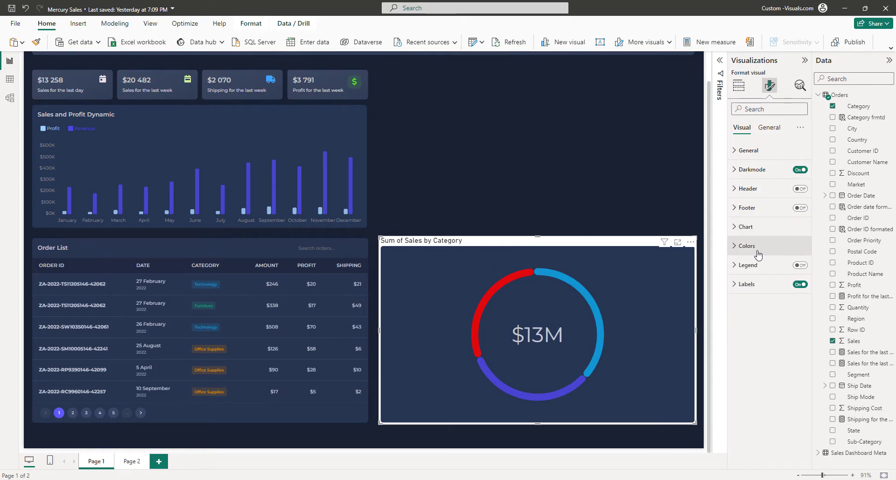
left_click(800, 266)
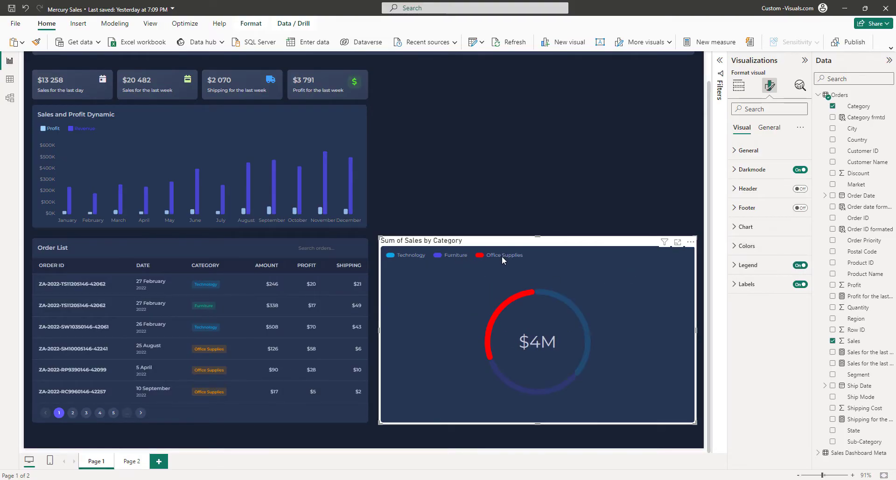
Turn on Show Category Name in the donut chart's labels and set the Total Name to "Total Sales".
left_click(801, 285)
left_click(801, 285)
left_click(771, 287)
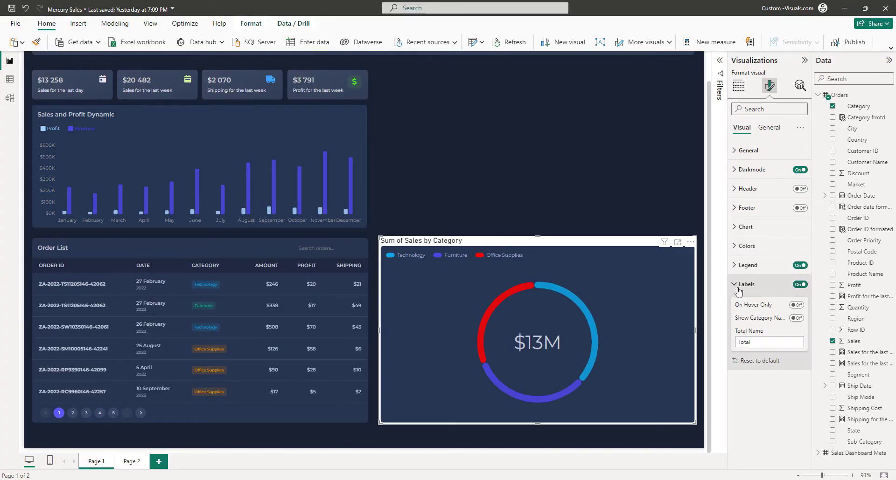
left_click(797, 319)
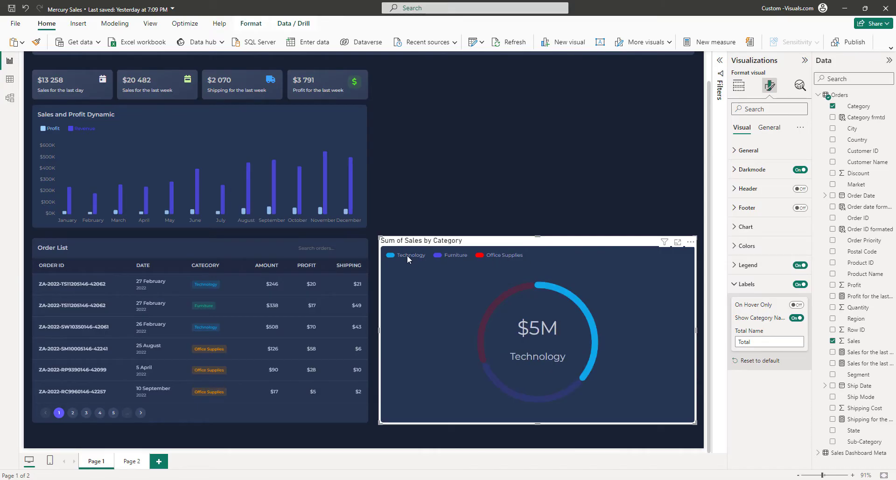
left_click(777, 342)
type("Sales")
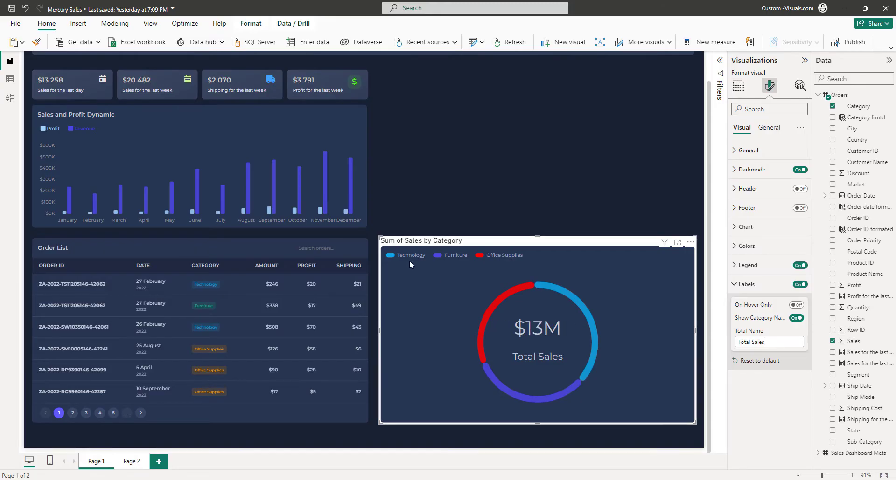
Try the On Hover Only option for the donut chart's labels and switch it off again.
left_click(796, 306)
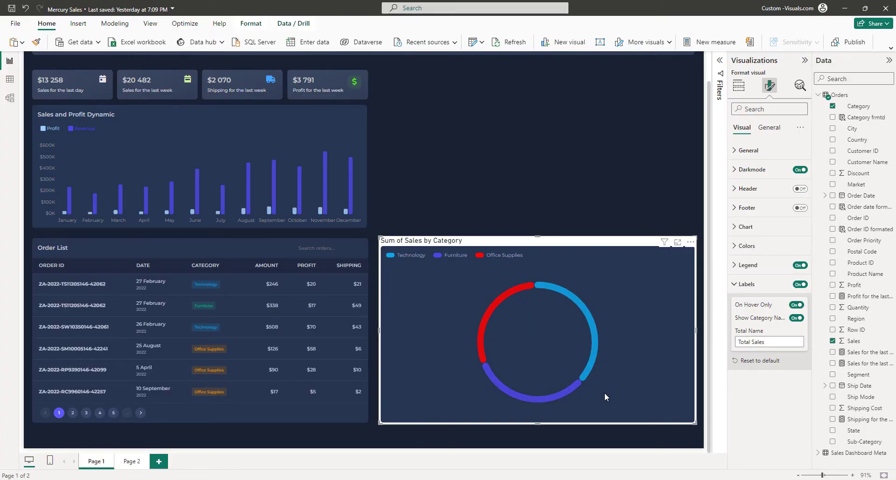
left_click(797, 305)
left_click(747, 284)
Show percentages in the donut chart's legend and set its Position to Bottom and Align to Center.
left_click(748, 265)
left_click(796, 300)
left_click(787, 325)
left_click(770, 345)
left_click(769, 347)
left_click(766, 368)
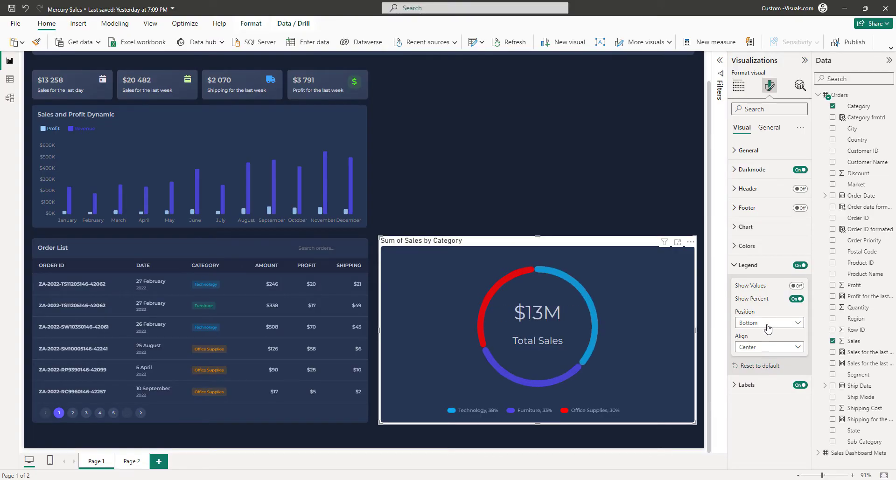
Turn off the donut chart's title, background and header icons.
left_click(769, 128)
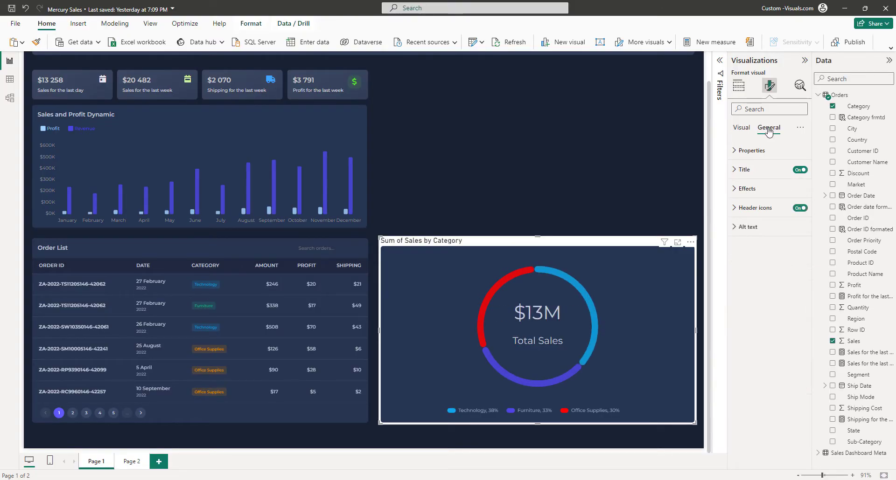
left_click(799, 170)
left_click(733, 189)
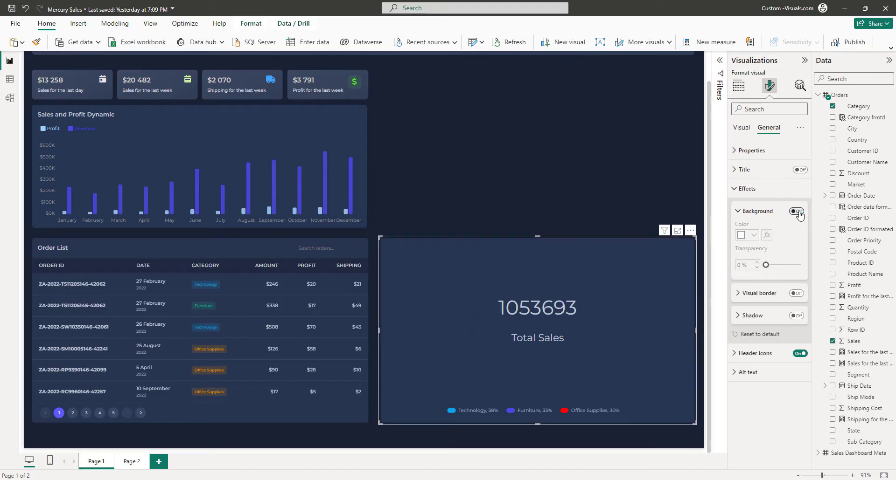
left_click(733, 189)
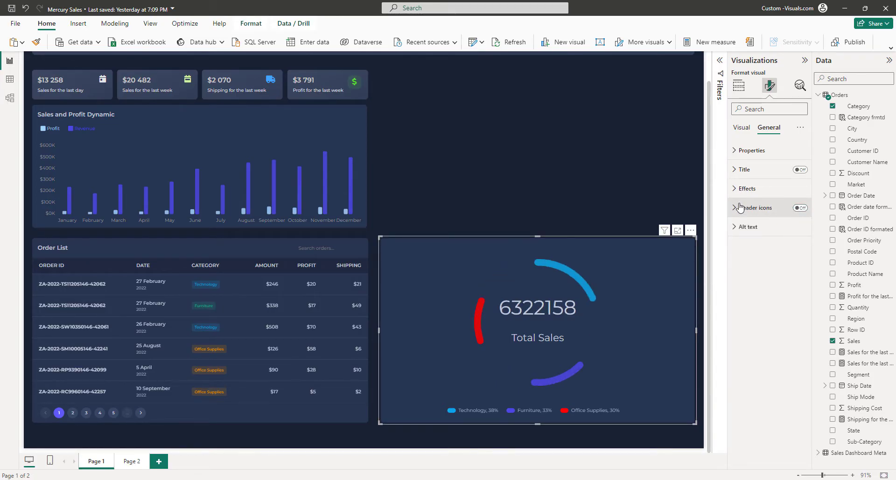
Turn on the donut chart's header and set its text to "Revenue by Categories".
left_click(742, 128)
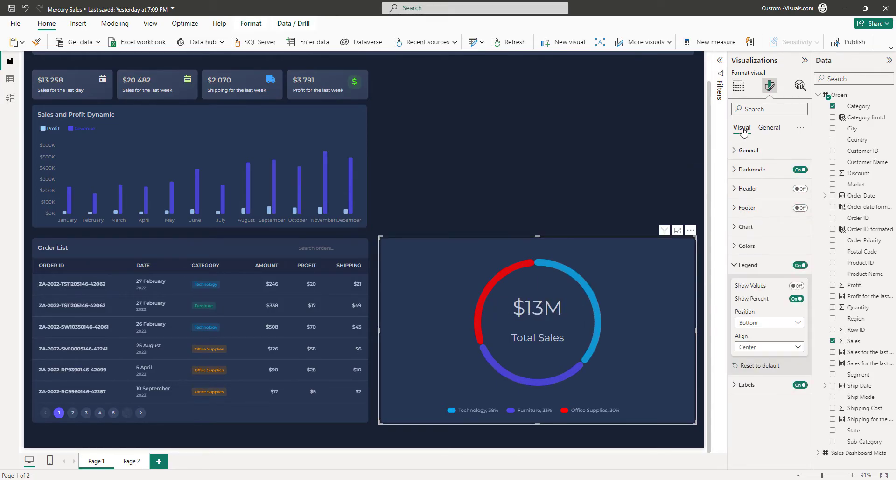
left_click(800, 189)
left_click(735, 189)
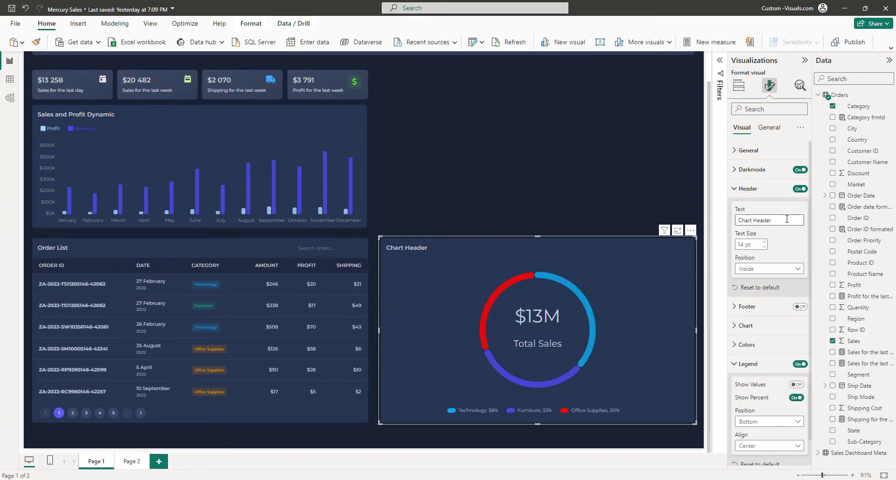
type("Revenue by Categories")
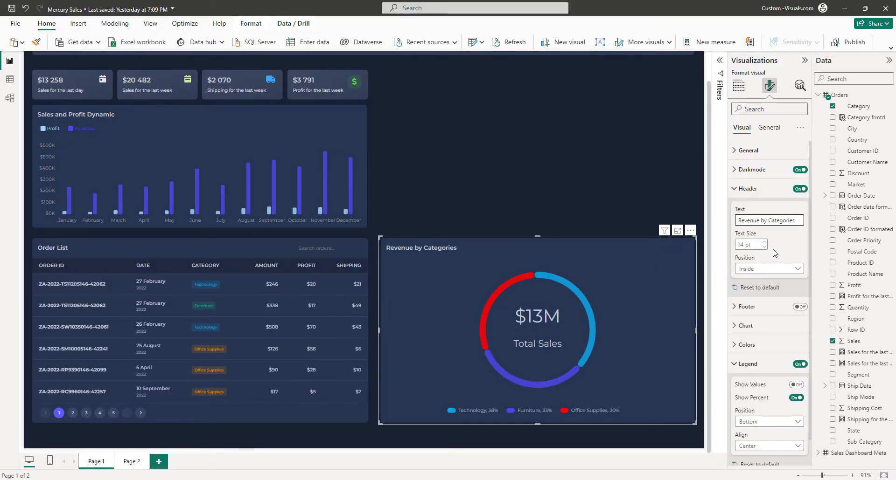
left_click(747, 189)
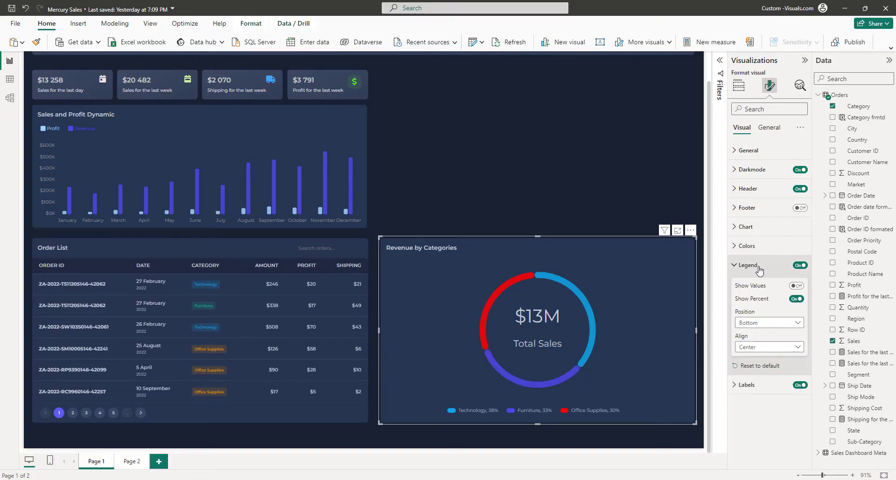
Try the donut chart's footer, switch it off again and look over the chart's Radial Background and animation options.
left_click(753, 209)
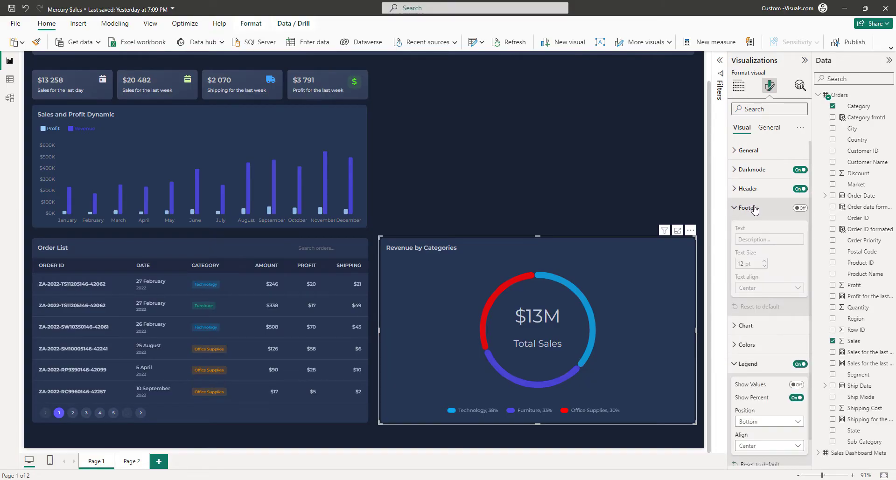
left_click(802, 209)
left_click(803, 209)
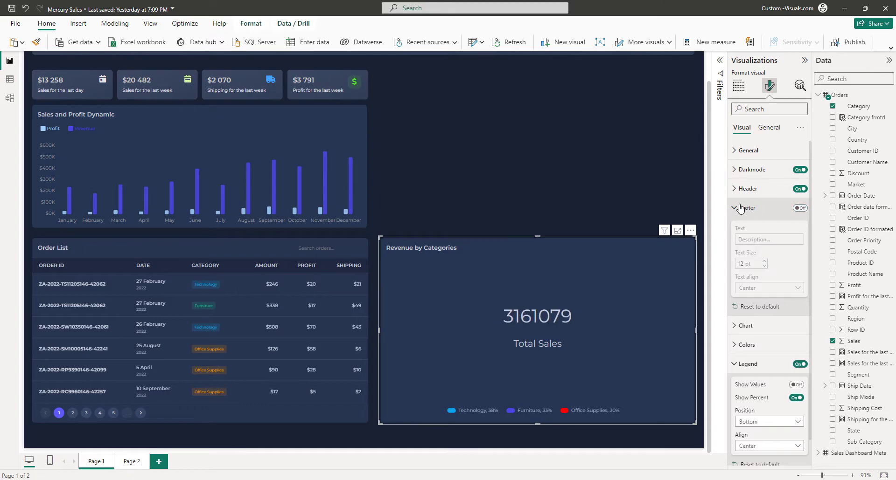
left_click(742, 208)
left_click(745, 227)
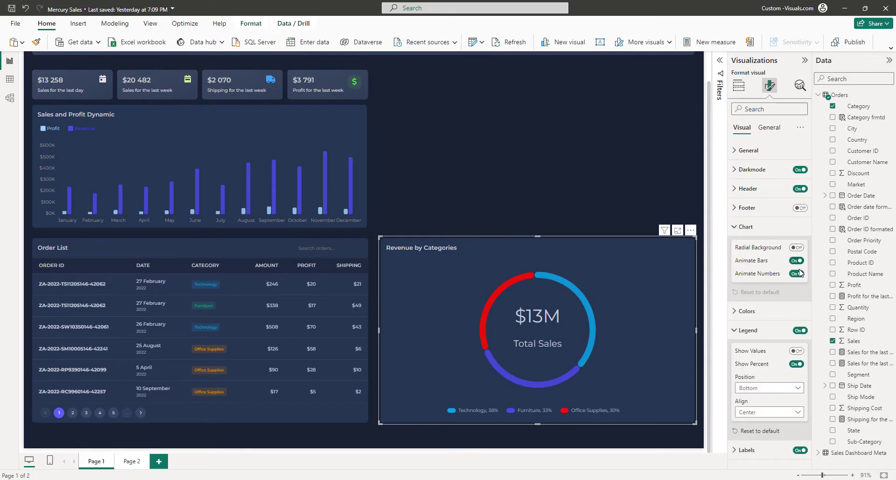
left_click(734, 228)
left_click(735, 265)
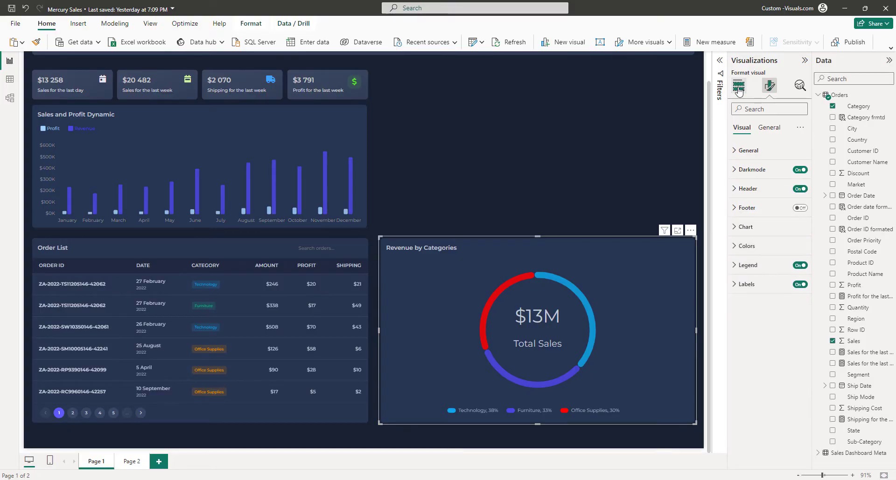
Add Sub-Category beneath Category in the donut chart's categories and expand the hierarchy down one level.
left_click(739, 85)
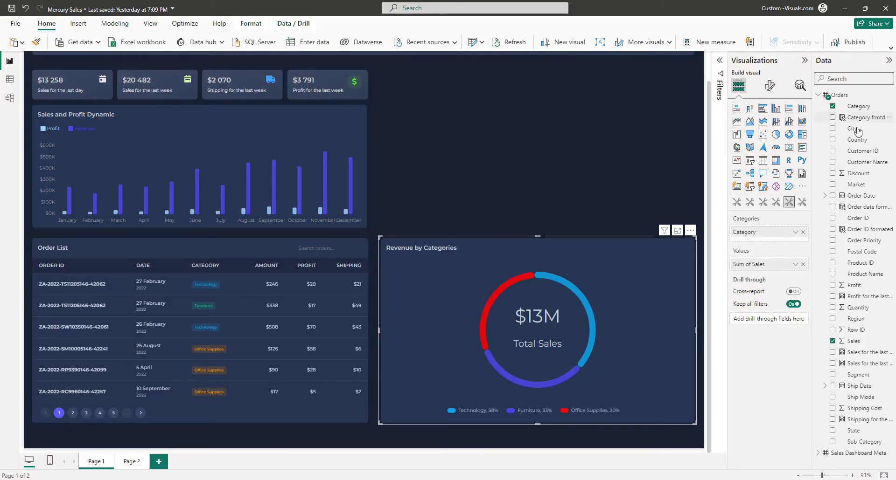
left_click_drag(845, 436, 788, 236)
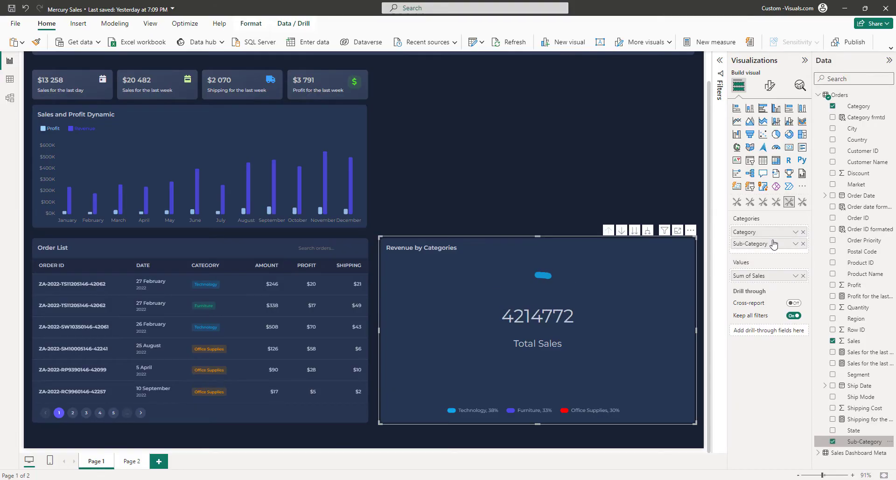
left_click(647, 230)
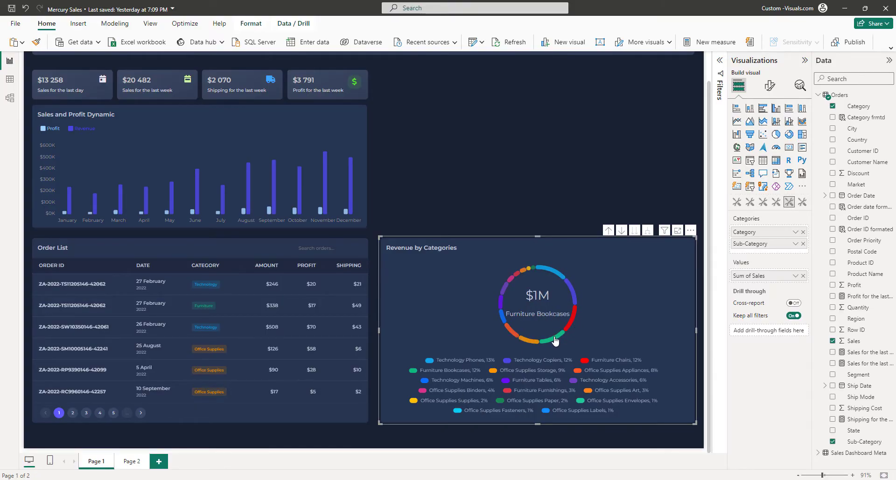
Set the donut chart's legend Position to Right and its Align to Start.
left_click(769, 86)
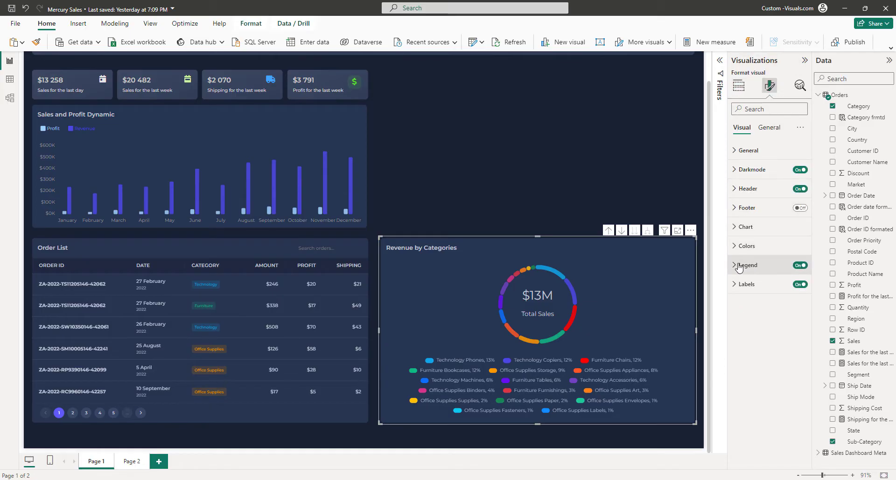
left_click(739, 266)
left_click(785, 326)
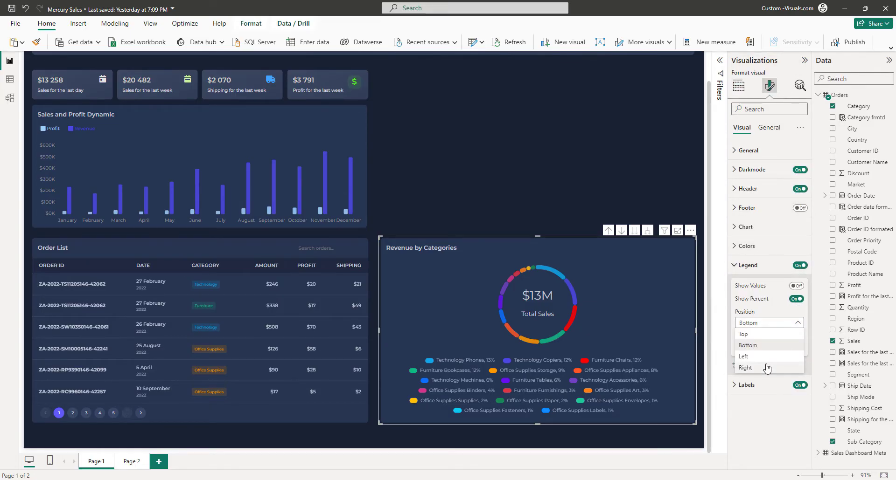
left_click(770, 369)
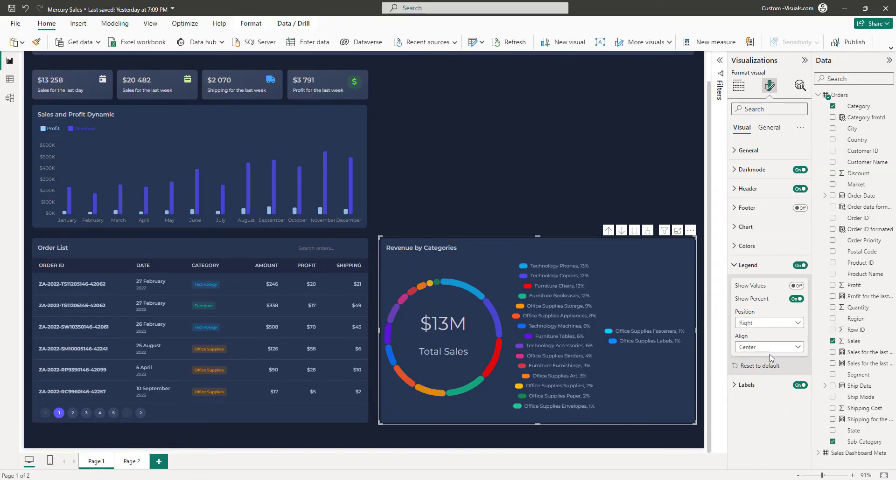
left_click(768, 348)
left_click(755, 358)
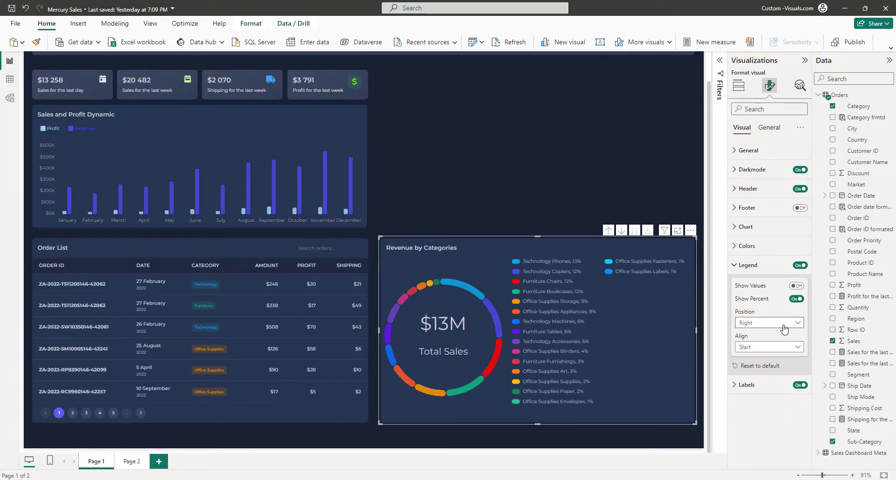
left_click(749, 265)
Extend the donut chart slightly to the left and switch its hierarchy to the Sub-Category level alone.
left_click_drag(379, 332, 376, 333)
left_click(403, 208)
left_click(505, 241)
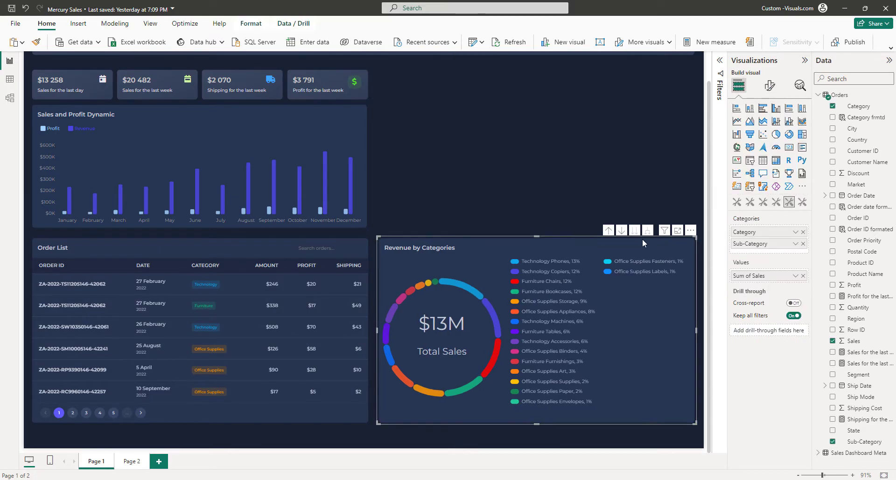
left_click(609, 231)
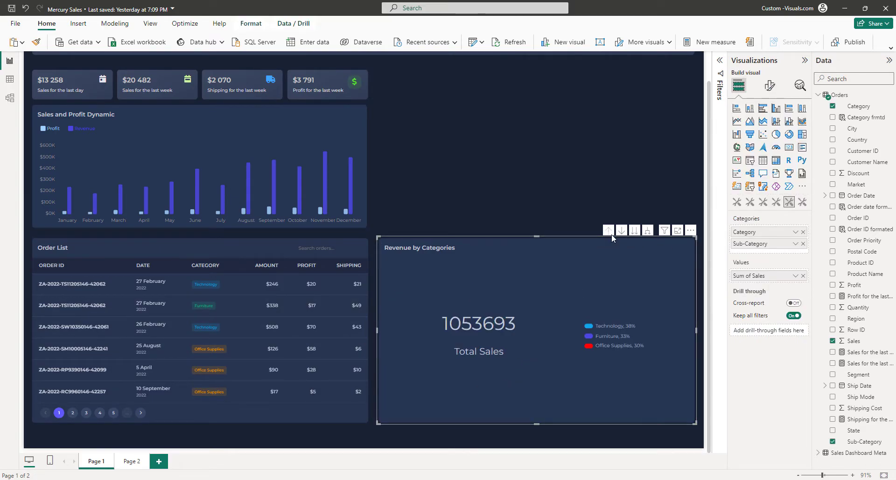
left_click(635, 233)
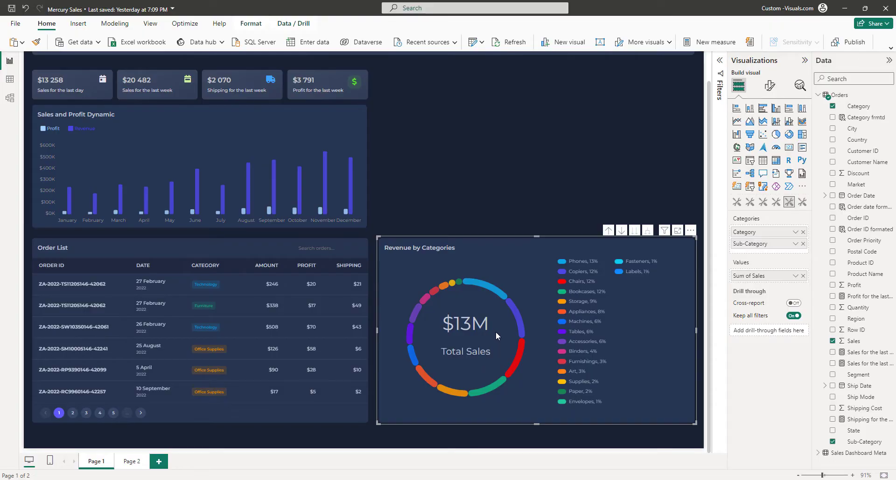
Test cross-filtering of the dashboard with the Phones, Copiers, Chairs and Bookcases segments, and clear the selection.
left_click(490, 290)
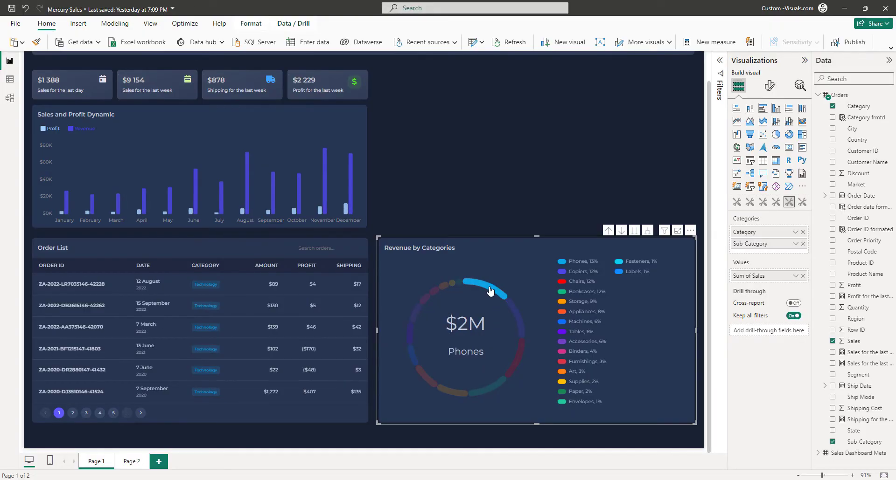
left_click(511, 353)
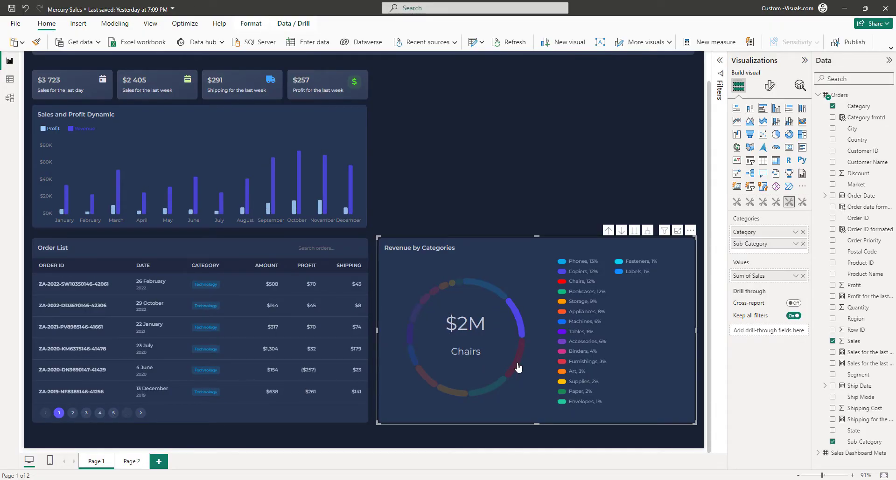
left_click(515, 370)
left_click(492, 382)
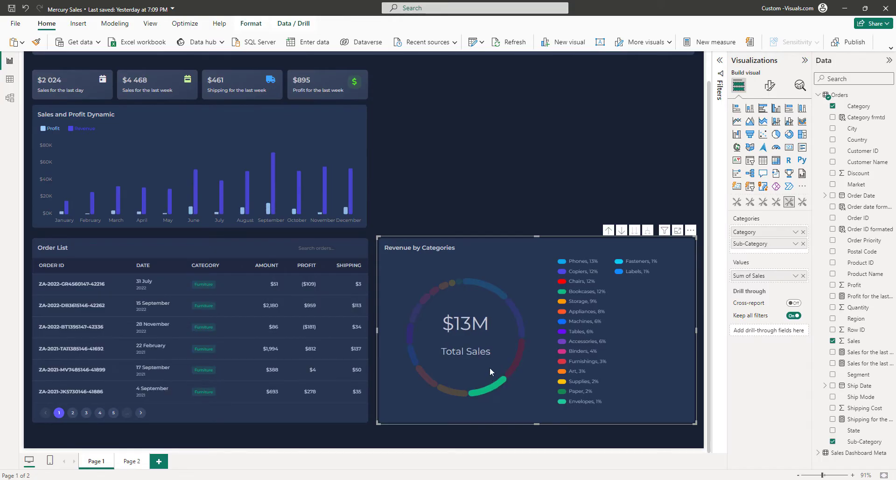
left_click(479, 298)
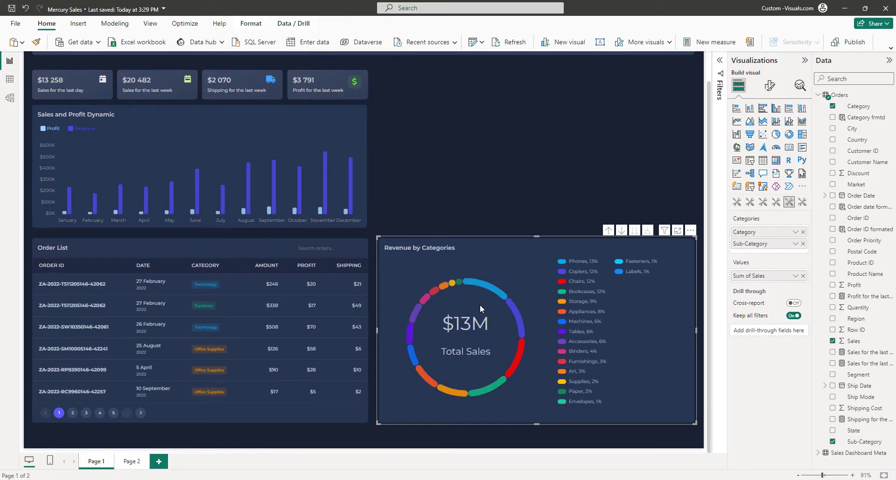
Add a new custom table visual above the donut chart and narrow it to about half of the chart's width.
left_click(455, 169)
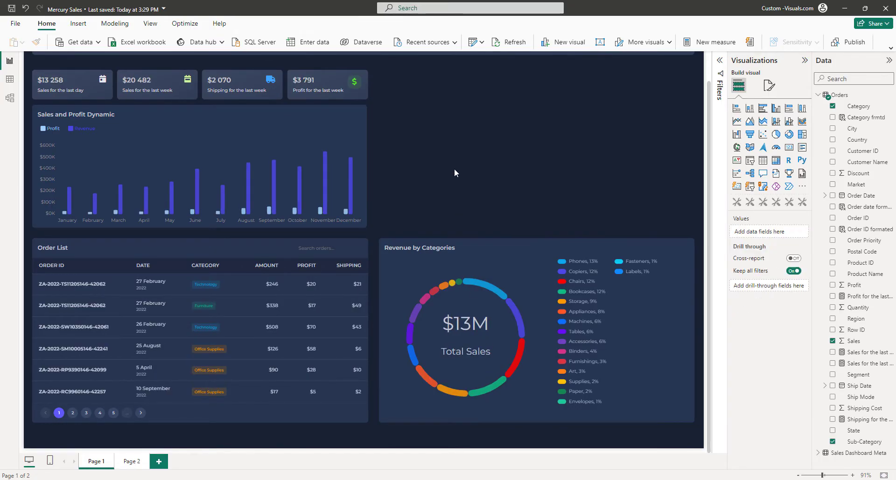
left_click(776, 202)
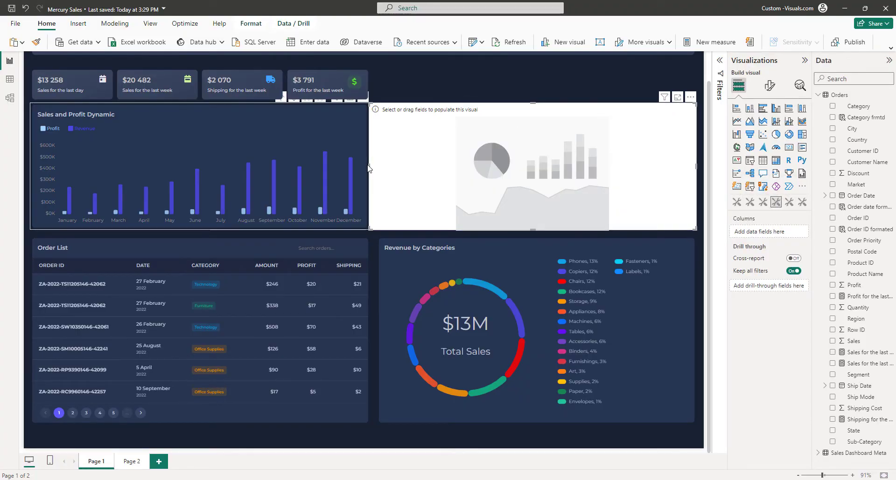
left_click_drag(698, 169, 537, 167)
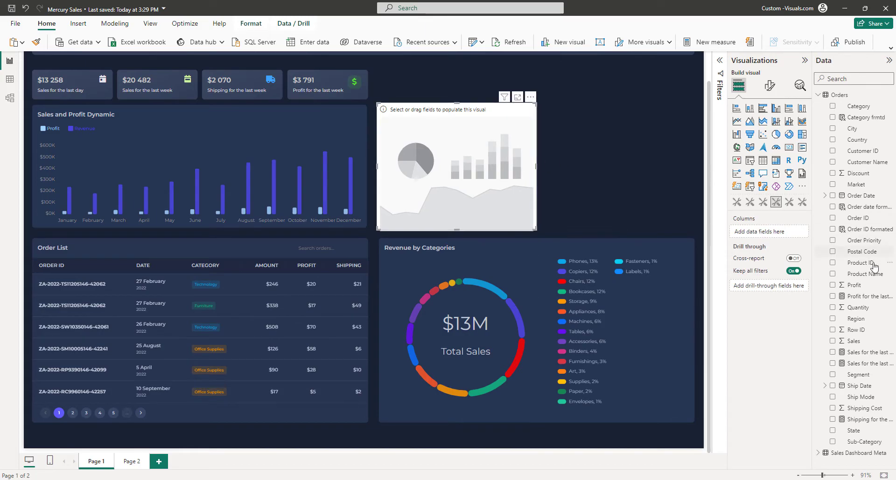
Add Product Name and Sales as the new table's columns and widen the table to about two thirds of the donut chart's width.
left_click_drag(866, 273, 769, 232)
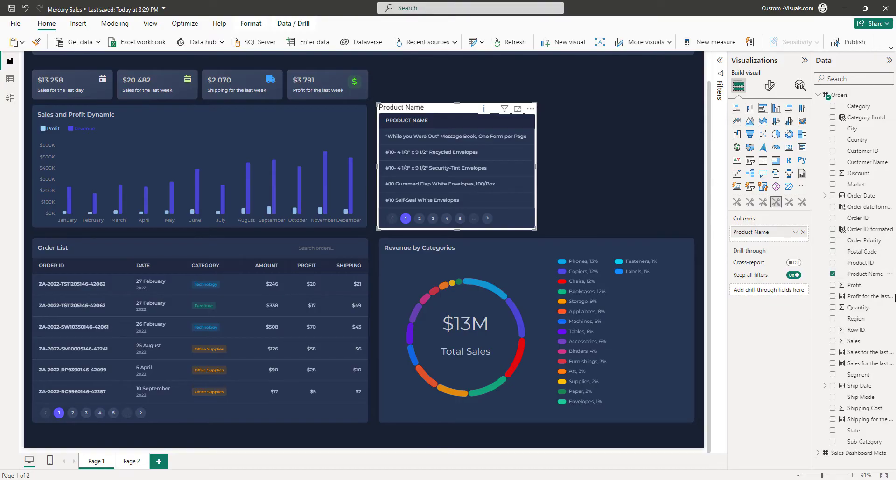
left_click_drag(861, 341, 770, 242)
left_click_drag(536, 165, 588, 168)
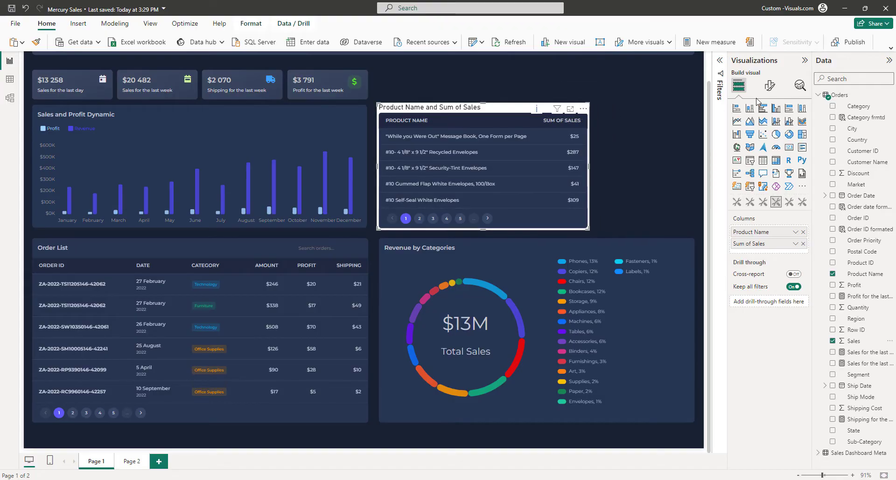
Turn off the product table's title, background and header icons.
left_click(770, 85)
left_click(768, 128)
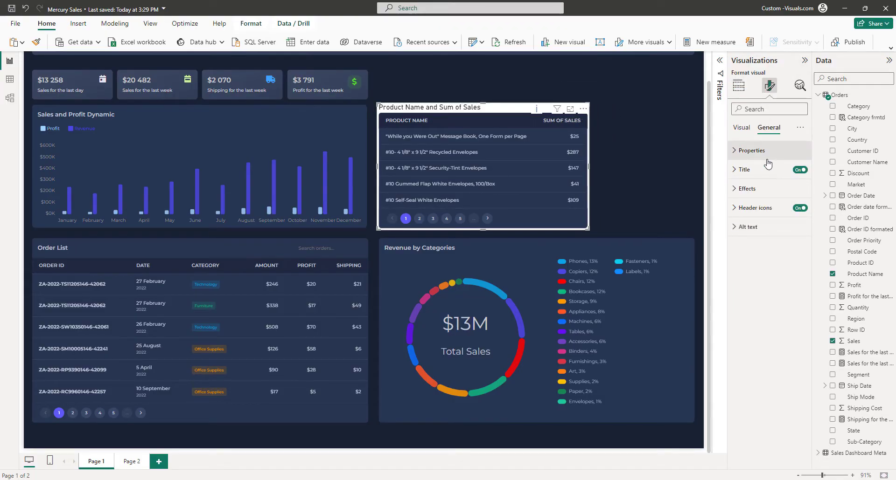
left_click(800, 170)
left_click(747, 189)
left_click(746, 188)
left_click(800, 211)
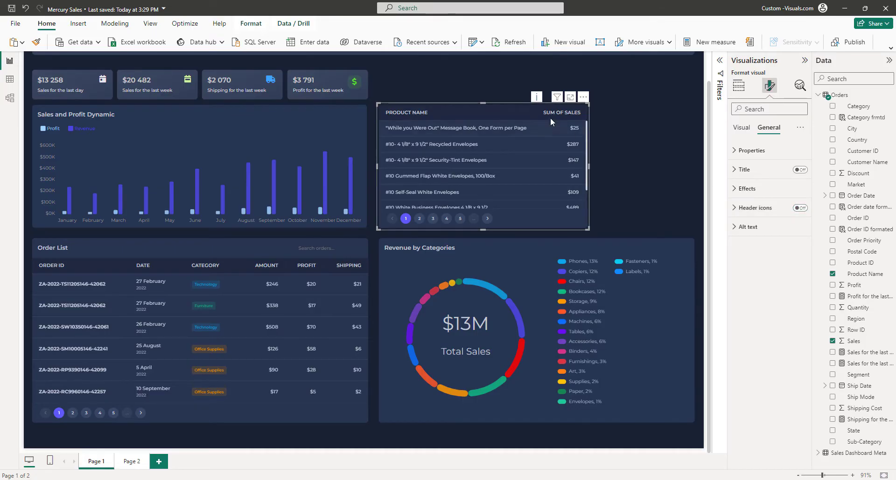
Rename the table's Sum of Sales column as Revenue and Product Name as Product, and narrow the table slightly.
left_click(739, 86)
double_click(751, 245)
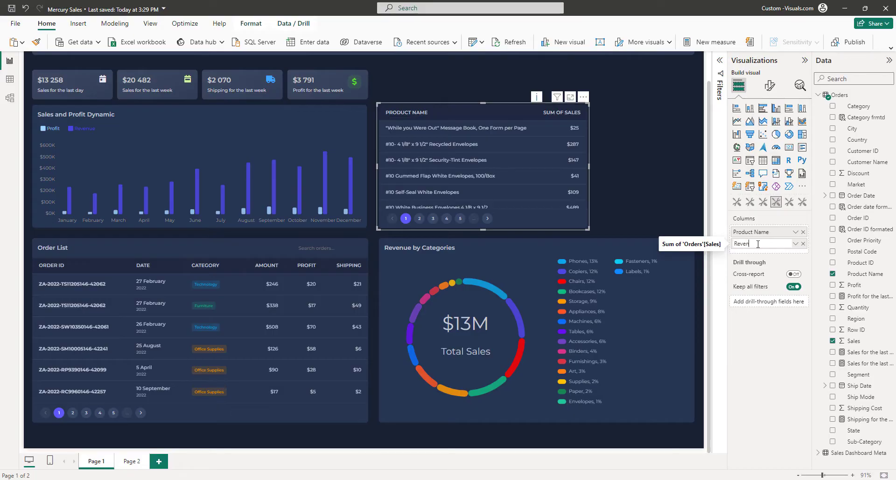
key("Return")
double_click(767, 232)
double_click(767, 233)
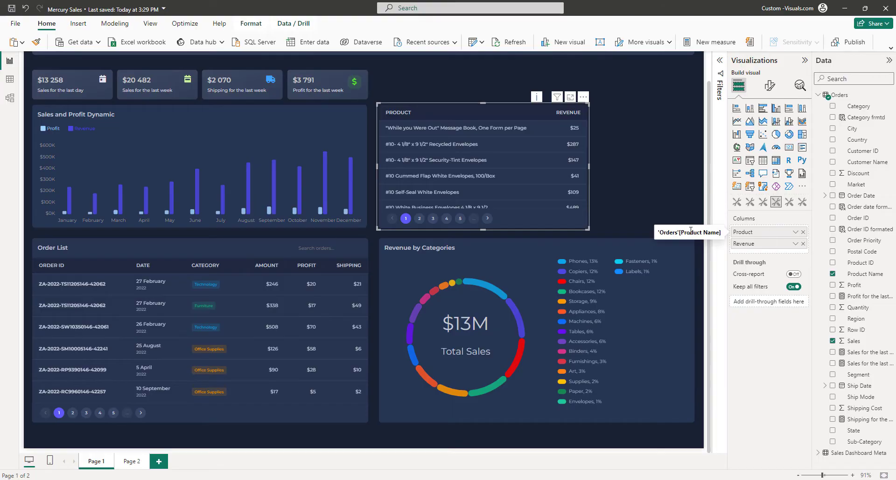
key("Return")
left_click(570, 166)
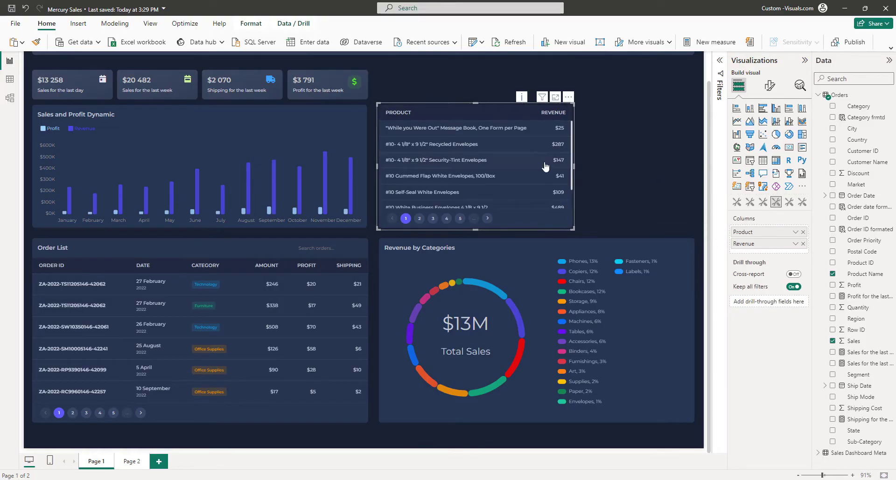
Turn on the product table's header and set its text to "Top Products by Revenue".
left_click(769, 85)
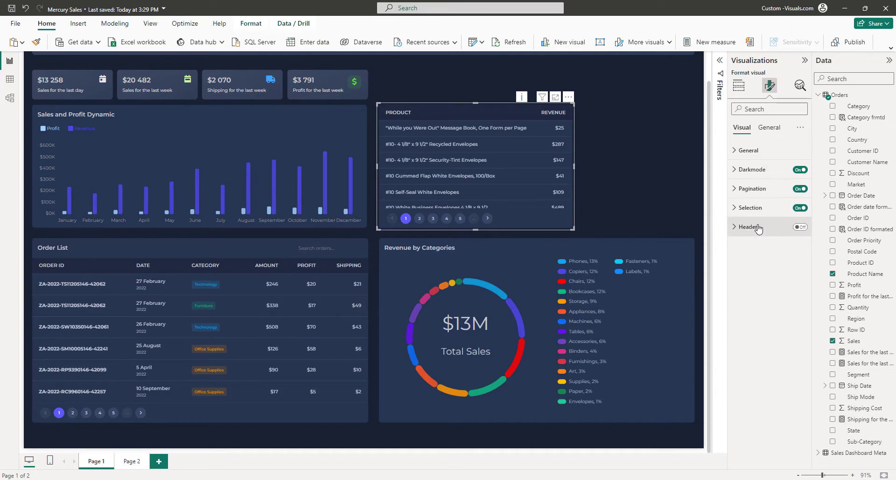
left_click(800, 227)
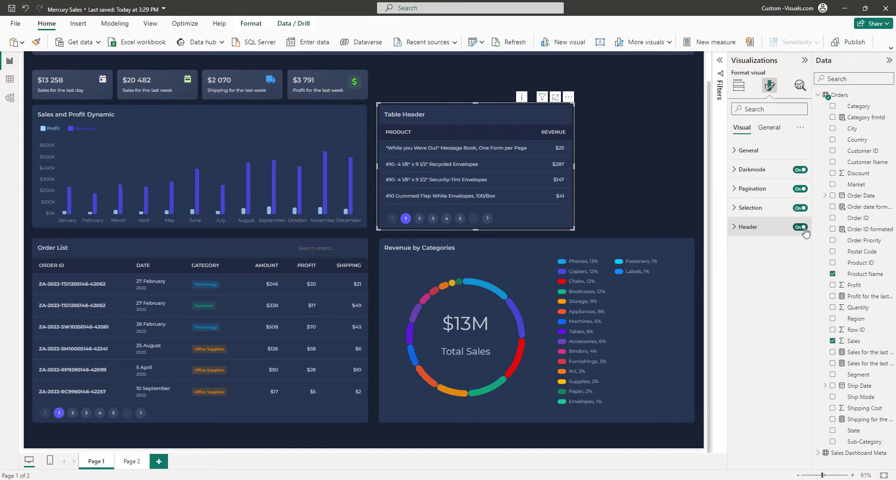
left_click(734, 227)
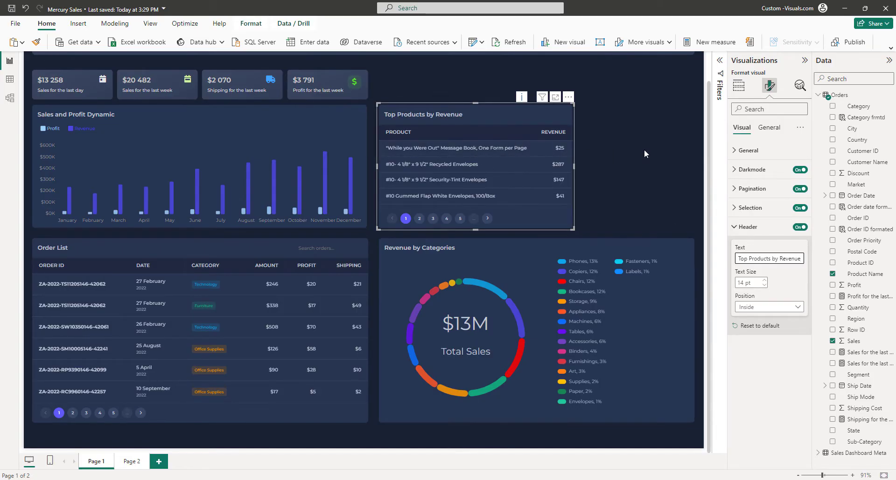
left_click(734, 229)
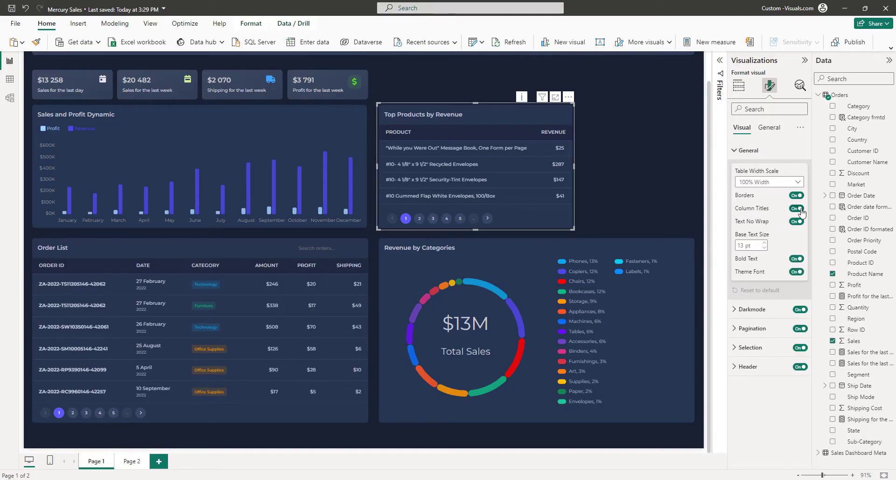
Turn off the product table's column titles and try its borders off before switching them back on.
left_click(796, 209)
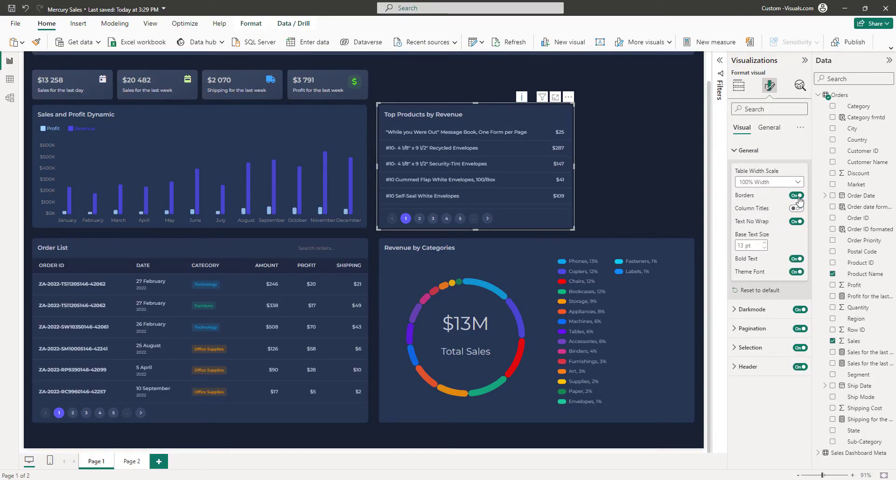
left_click(796, 196)
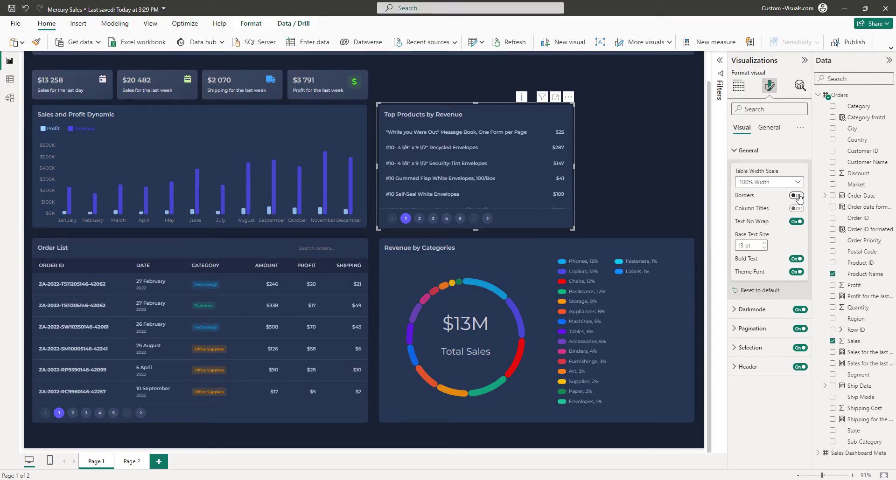
left_click(748, 150)
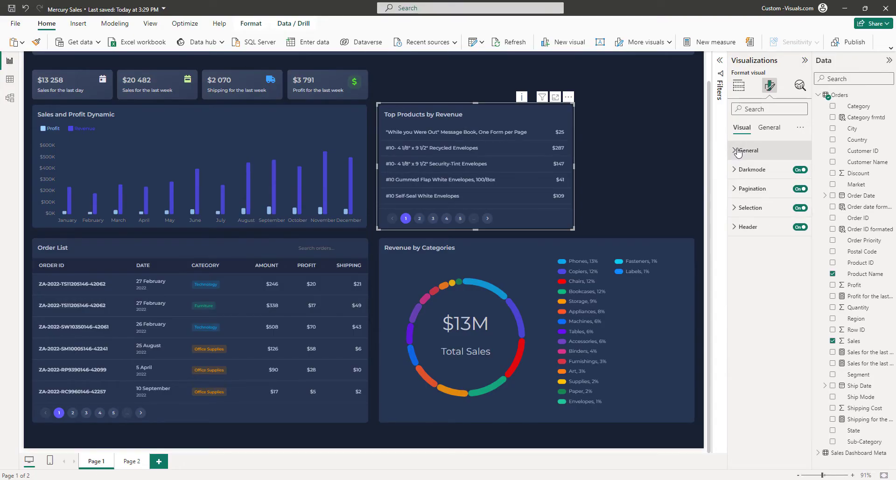
Narrow the Top Products by Revenue table slightly and turn off its pagination.
left_click_drag(574, 168, 566, 165)
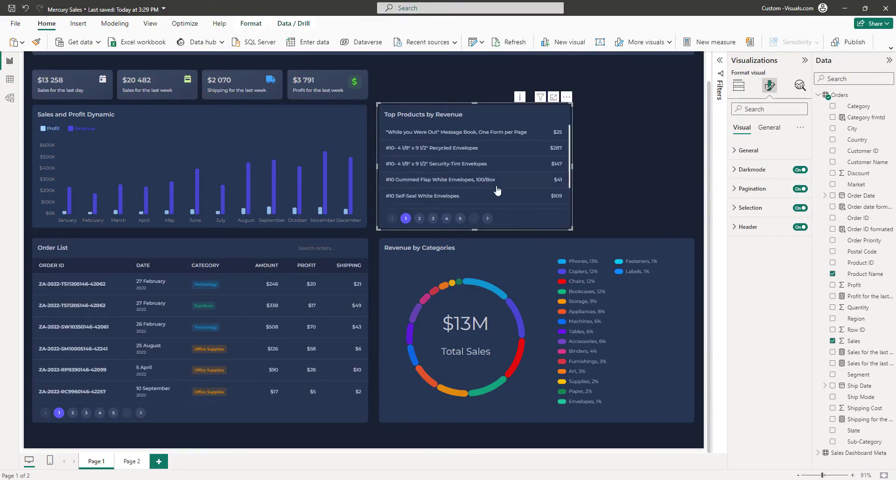
left_click(800, 190)
scroll(555, 187, "down", 3)
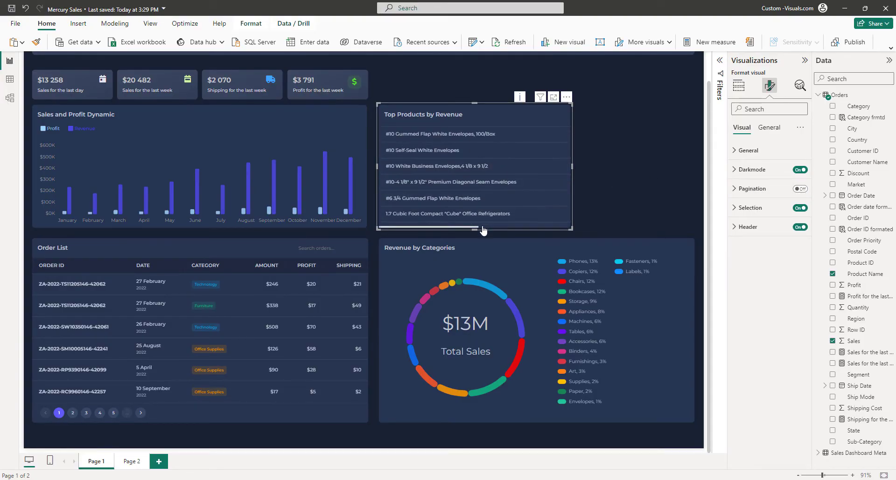
scroll(500, 167, "up", 3)
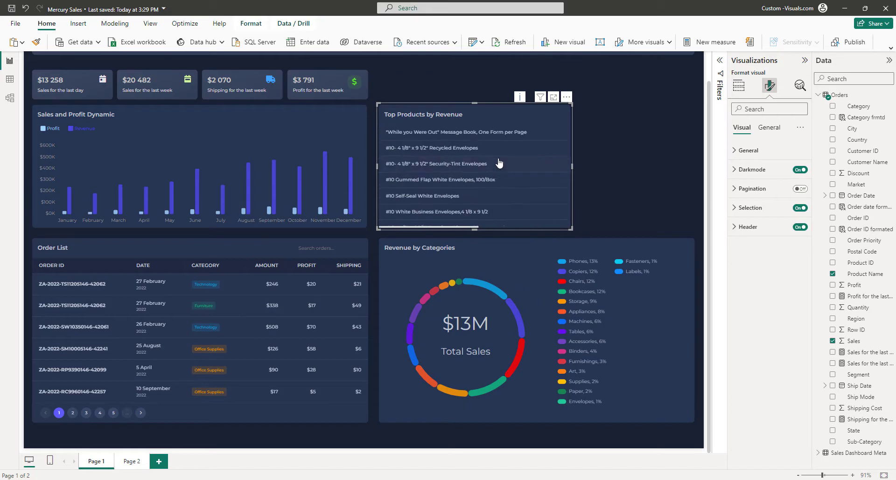
scroll(495, 154, "up", 2)
left_click(468, 117)
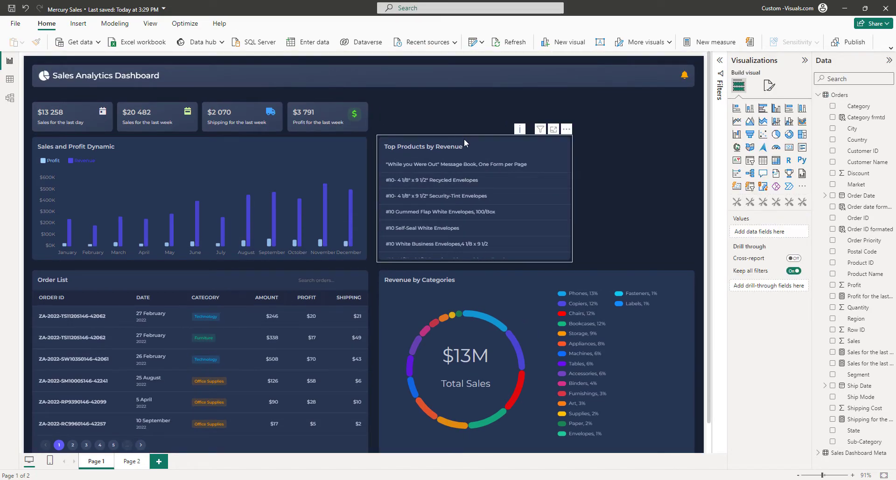
left_click(464, 139)
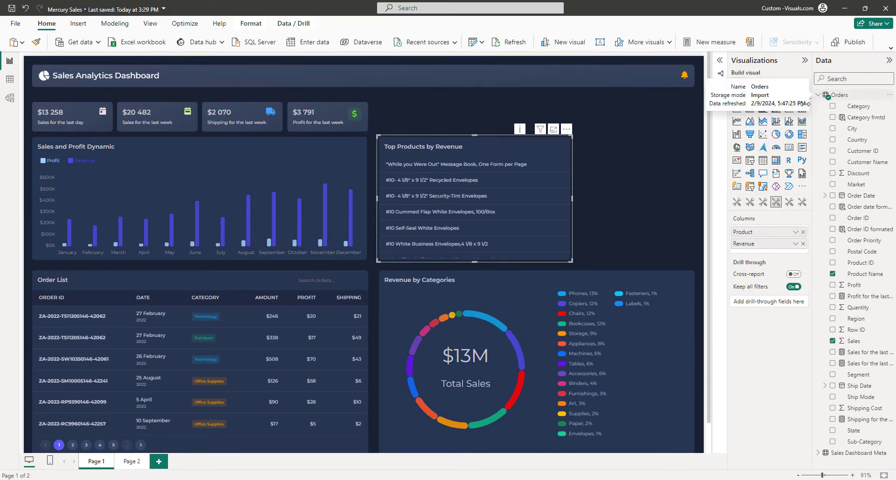
Create a new data table from the copied product list, keep its first row as data, and widen the second and third columns.
left_click(309, 42)
left_click(265, 115)
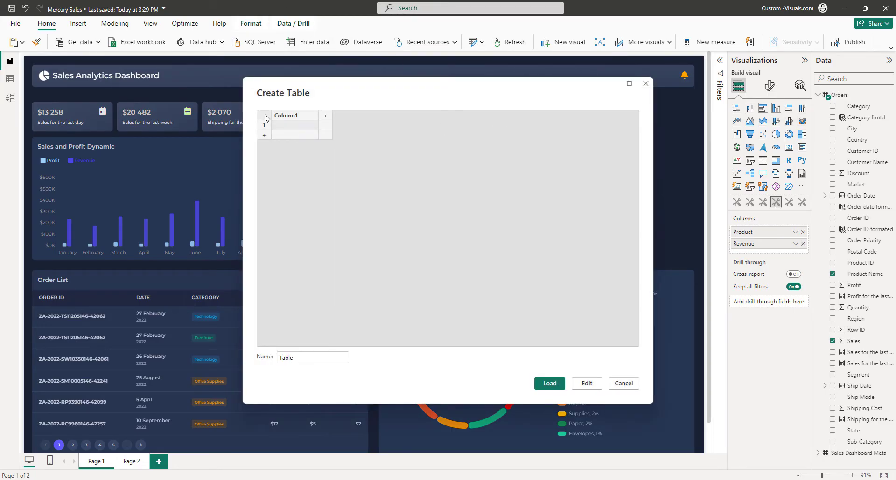
key("ctrl+v")
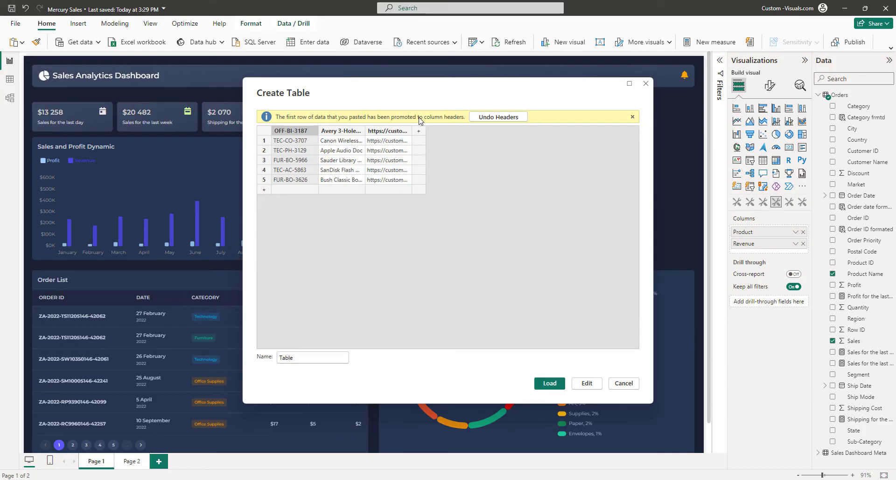
left_click(503, 118)
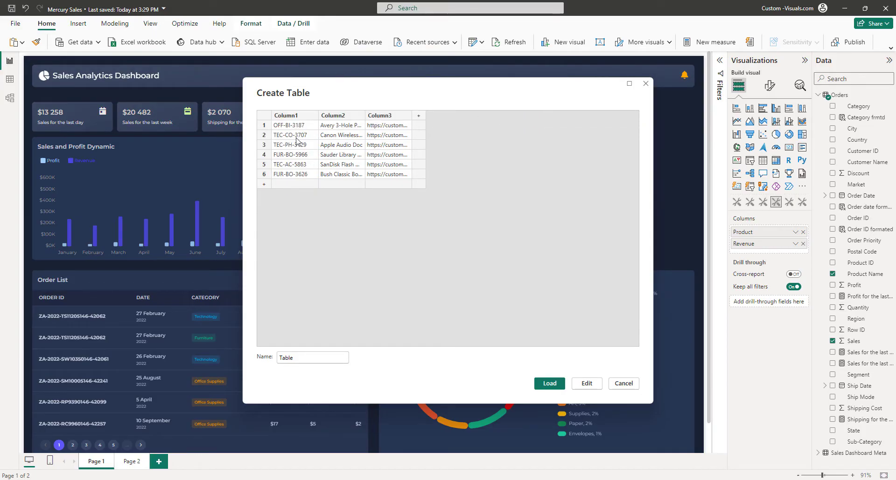
left_click_drag(364, 118, 603, 117)
left_click_drag(378, 116, 410, 117)
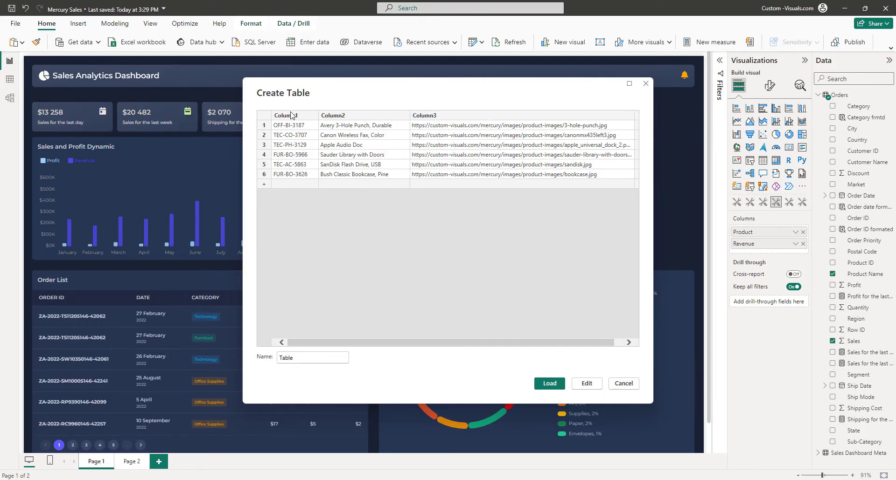
Name the new table's three columns Product ID, Product Name and Product Image URL.
double_click(291, 115)
type("Product")
double_click(341, 120)
type("Produtc")
key("BackSpace")
key("BackSpace")
type("ct Name")
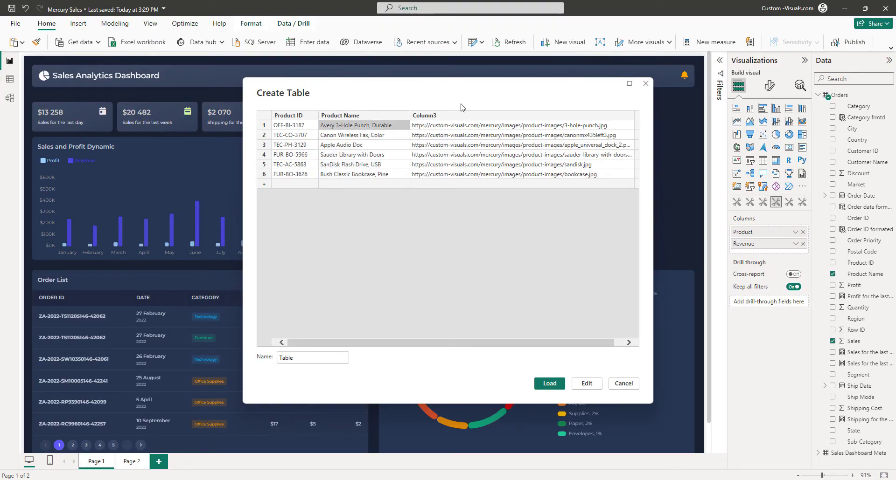
double_click(464, 116)
type("Product")
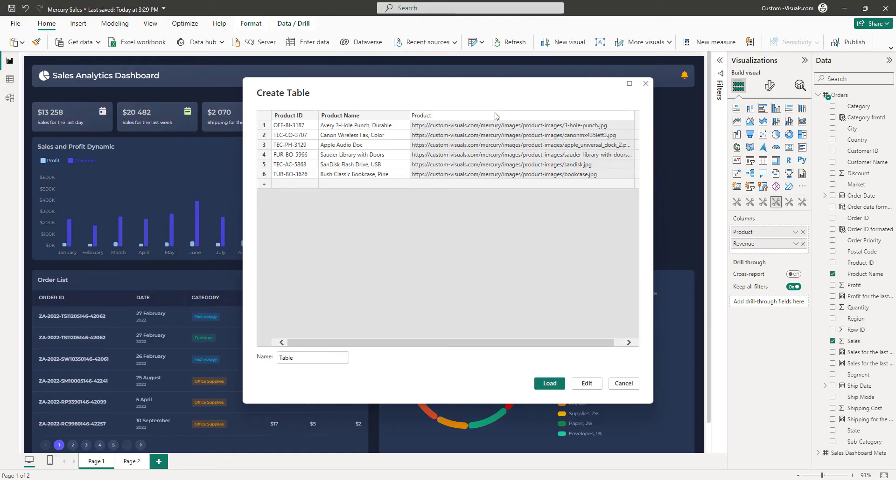
type(" Image")
left_click(474, 136)
Name the new table Products, load it, and apply the query changes to the report.
double_click(290, 358)
type("TO")
key("BackSpace")
key("BackSpace")
type("Prof")
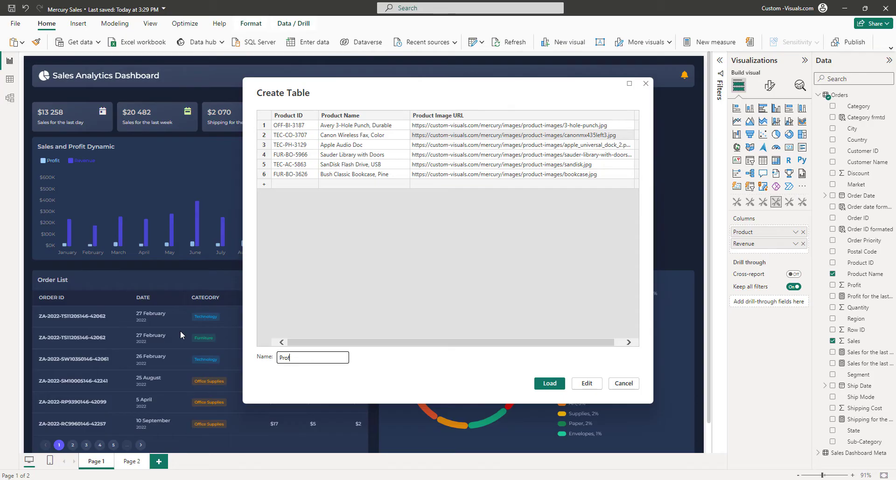
key("BackSpace")
type("ducts")
left_click(549, 383)
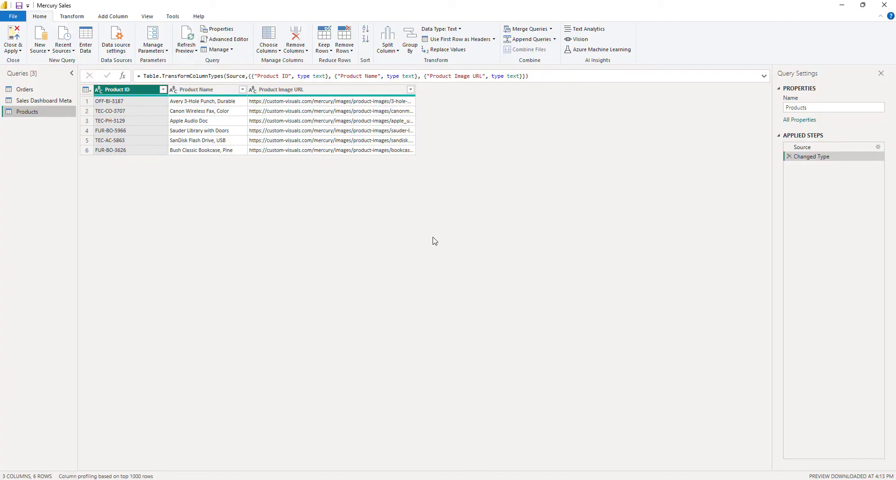
left_click(13, 37)
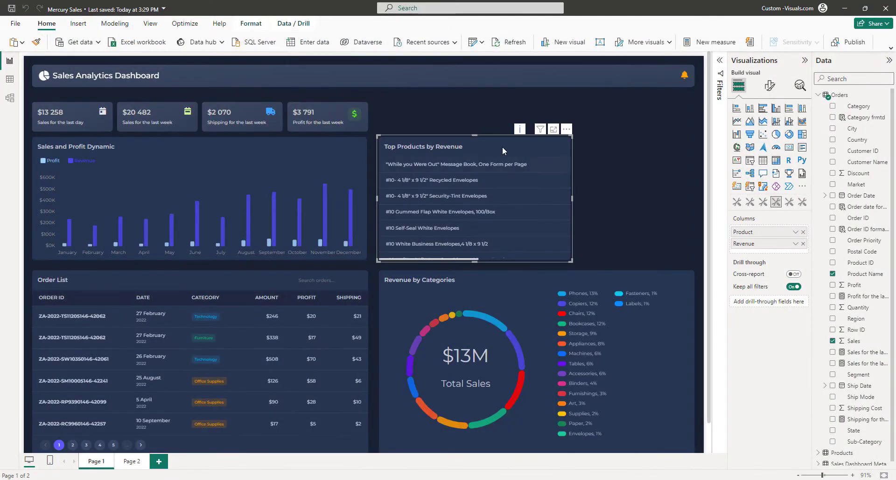
In the data model, place the Products table beside Orders and relate the two tables by Product ID.
left_click(10, 98)
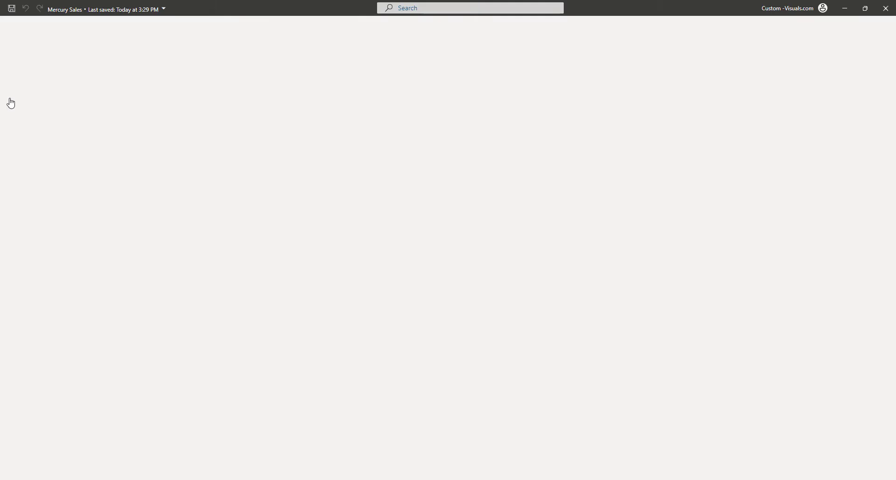
left_click_drag(252, 136, 464, 282)
left_click_drag(355, 129, 263, 97)
scroll(96, 172, "down", 4)
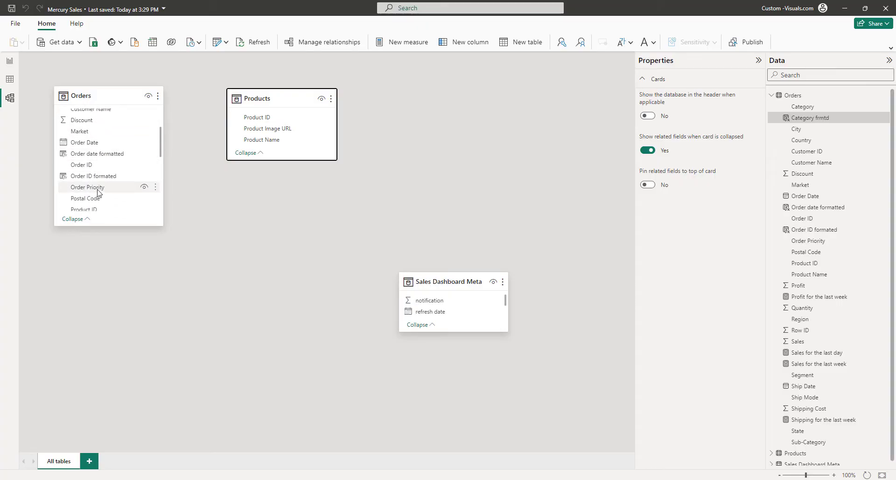
left_click_drag(256, 117, 104, 186)
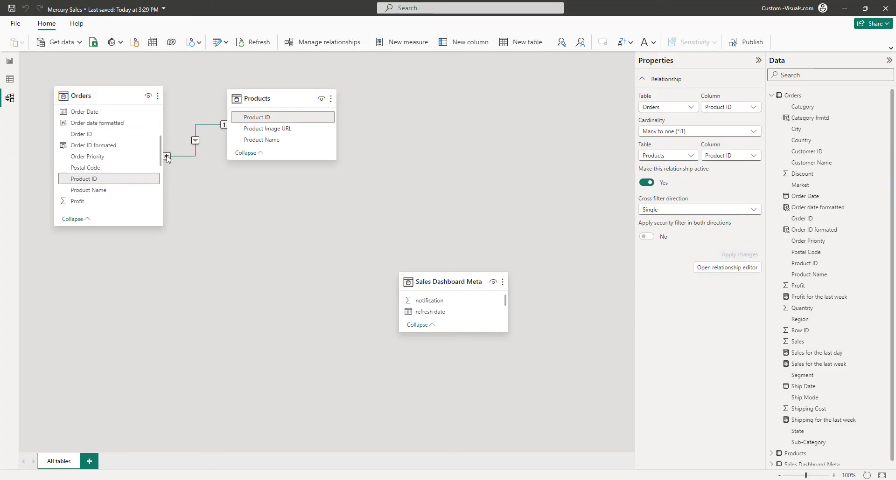
left_click(210, 162)
In the report's Top Products table, replace the Orders product name column with Product Name from the Products table.
left_click(10, 61)
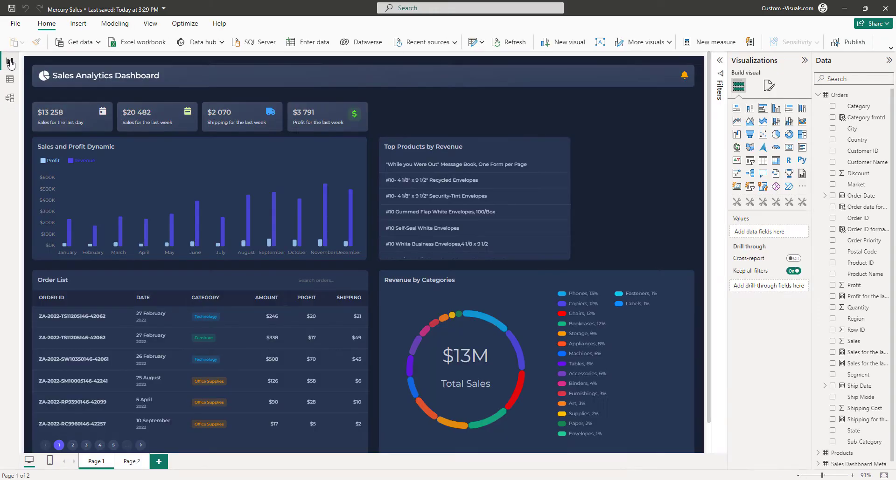
left_click(508, 136)
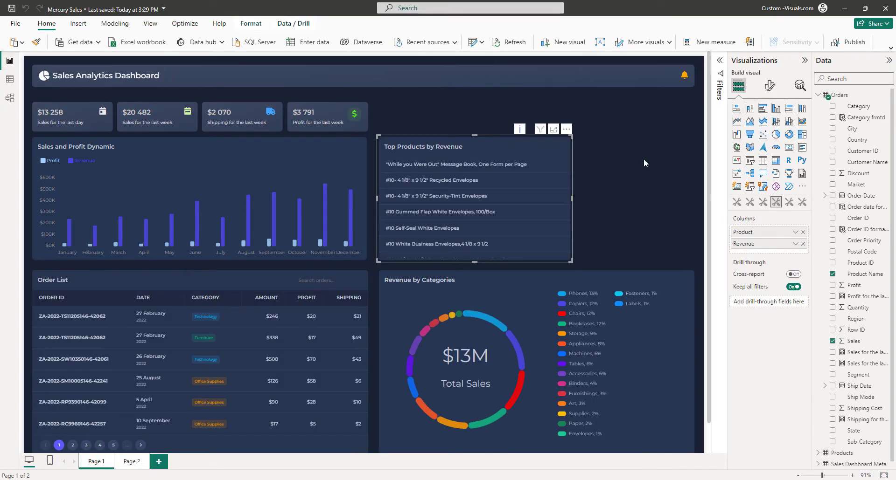
left_click(819, 96)
left_click(821, 106)
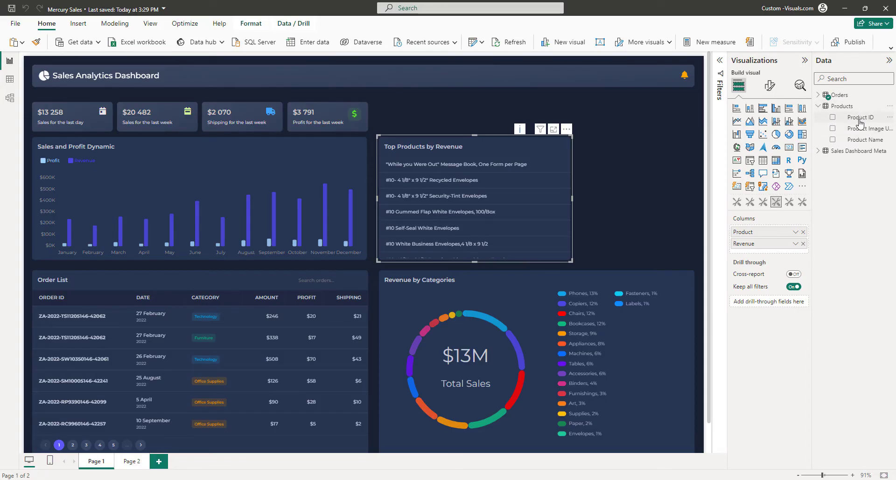
left_click_drag(863, 140, 788, 229)
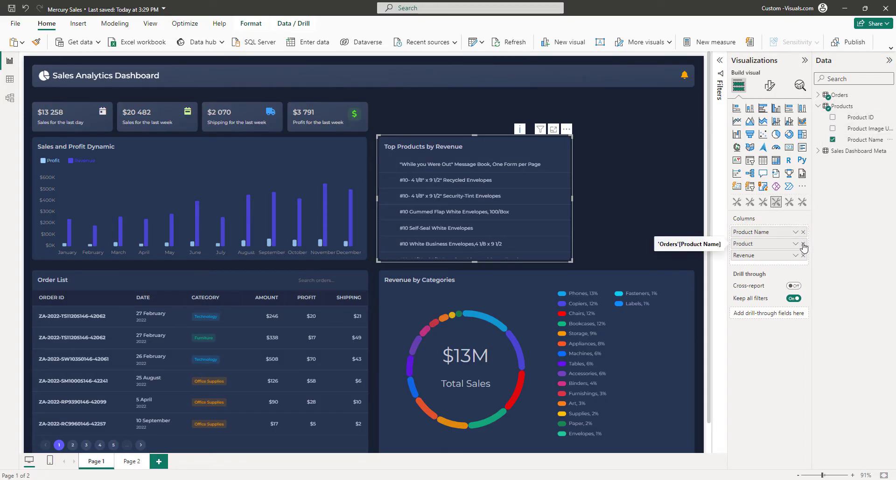
left_click(802, 243)
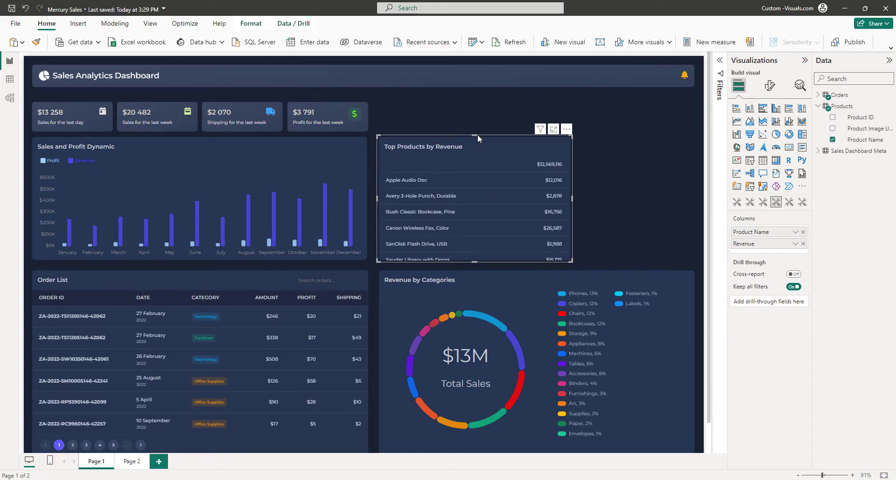
Filter the Top Products table to rows where Product Name is not blank, and realign its upper edge with the neighbouring chart.
mouse_move(477, 134)
left_mouse_down()
mouse_move(480, 102)
mouse_move(477, 118)
left_mouse_up()
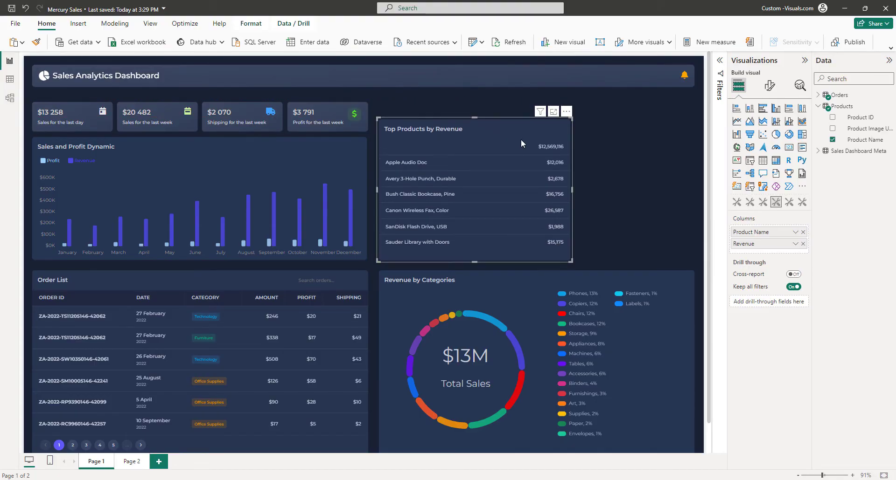
left_click(720, 88)
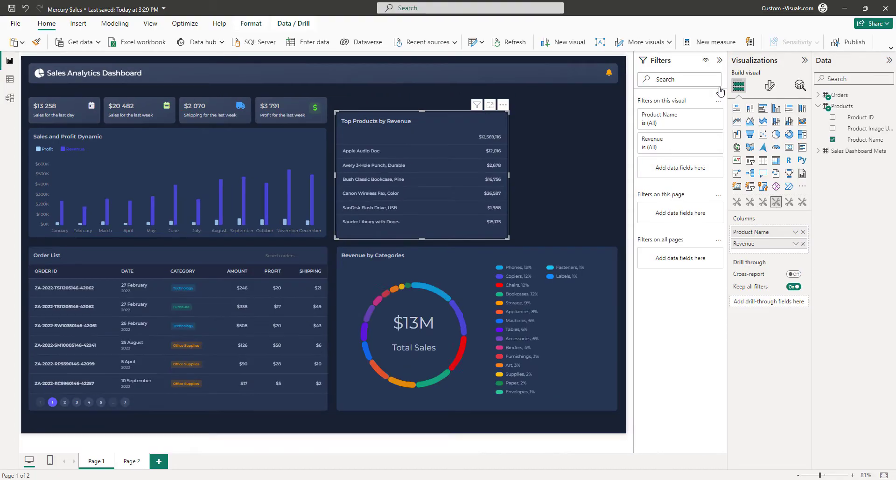
left_click(675, 118)
left_click(680, 146)
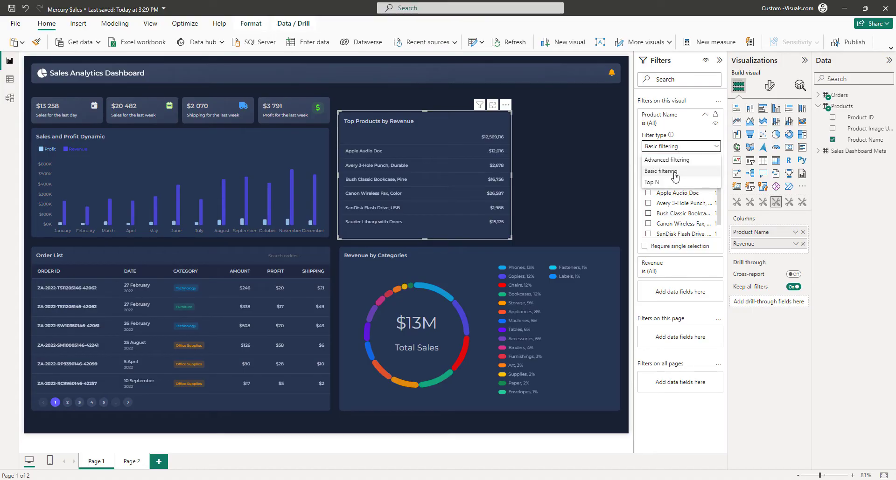
left_click(674, 160)
left_click(674, 172)
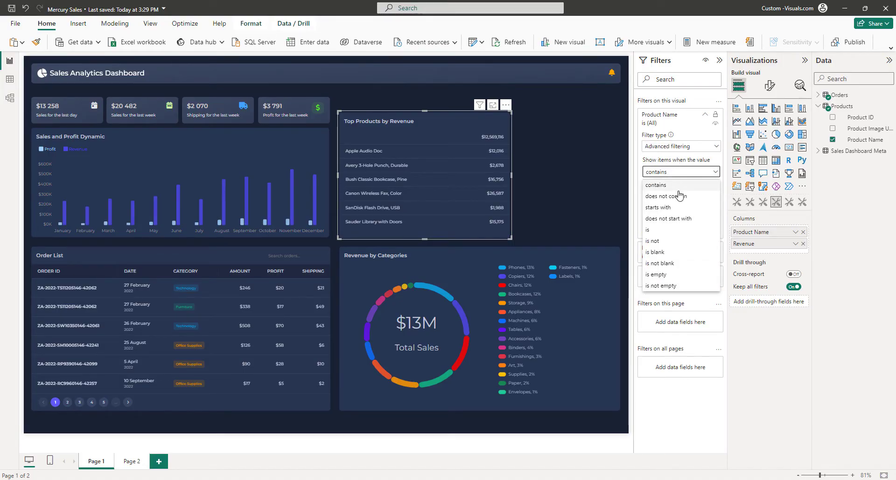
left_click(669, 264)
left_click(704, 217)
left_click(660, 116)
left_click(719, 60)
left_click_drag(474, 117, 474, 133)
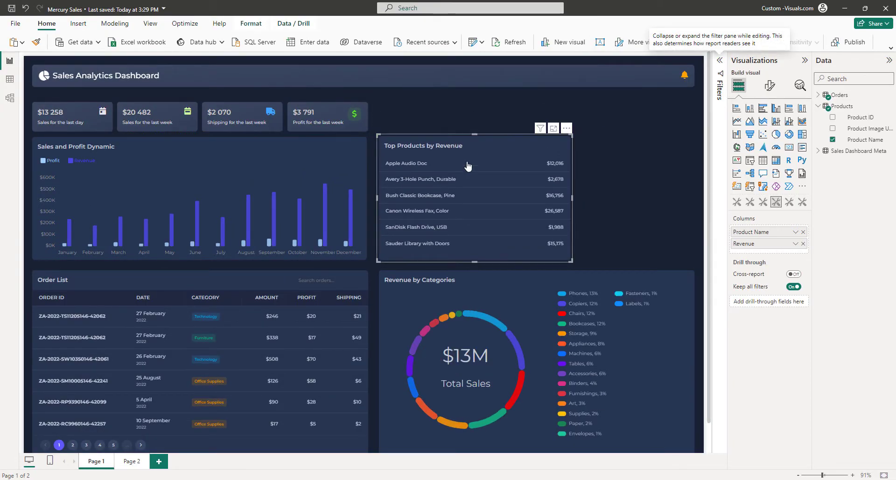
left_click(470, 102)
left_click(560, 140)
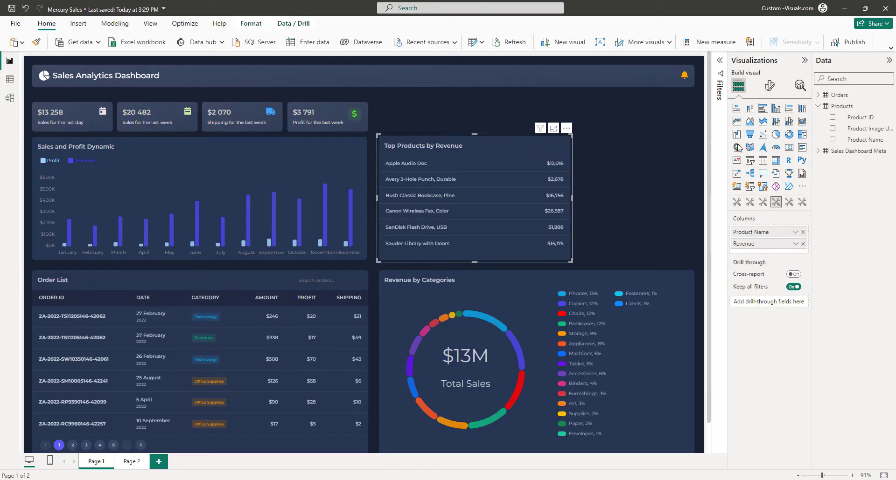
Add a calculated column "Product Name w Image" to the Products table, starting its formula with "image:" & [Product Image URL].
right_click(858, 141)
left_click(812, 194)
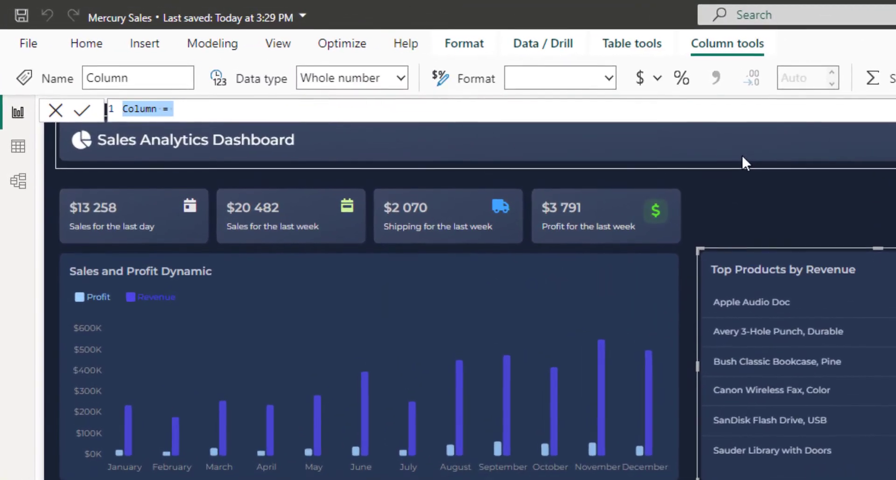
type("Product Name ")
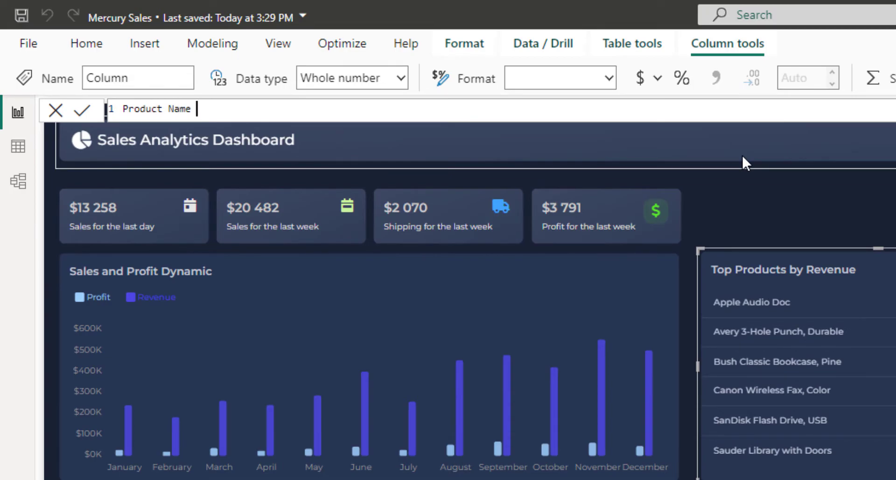
type("= P")
key("BackSpace")
type("Image =")
key("Return")
type("\"imag")
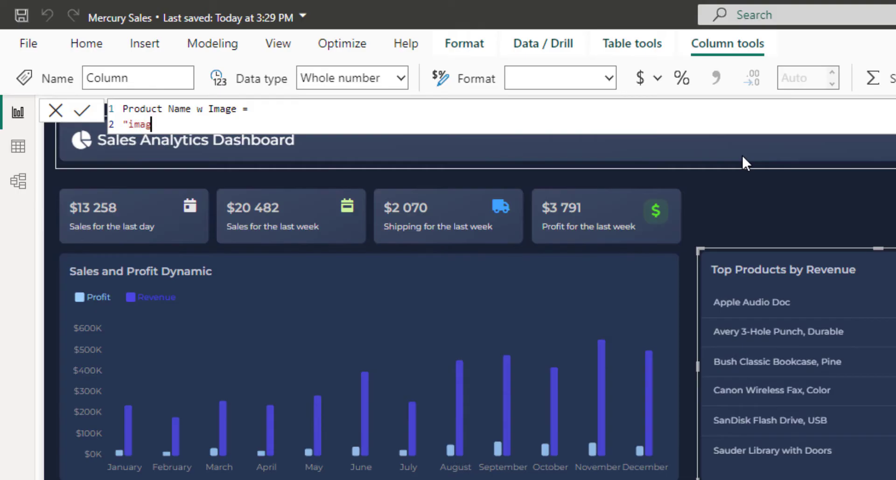
type("e:\" & [")
key("Down")
key("Tab")
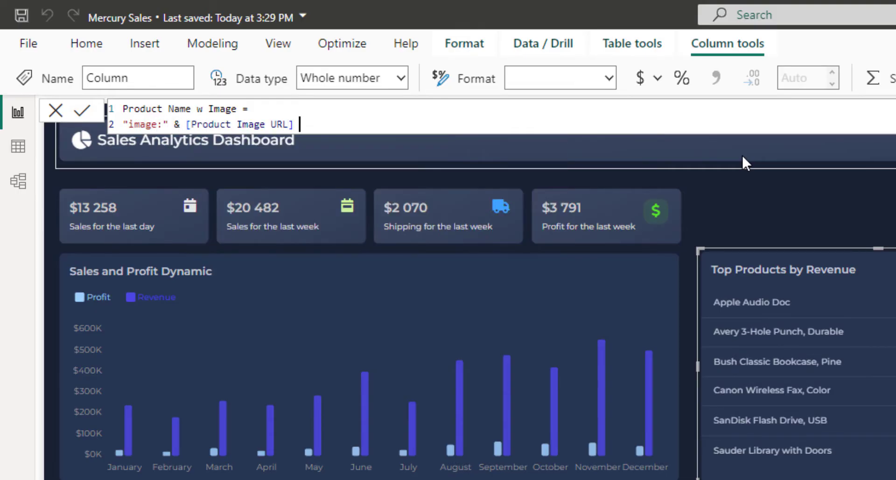
Complete the column's formula with & "|text:" & [Product Name] and commit it.
type("& \"|text:\" & [p")
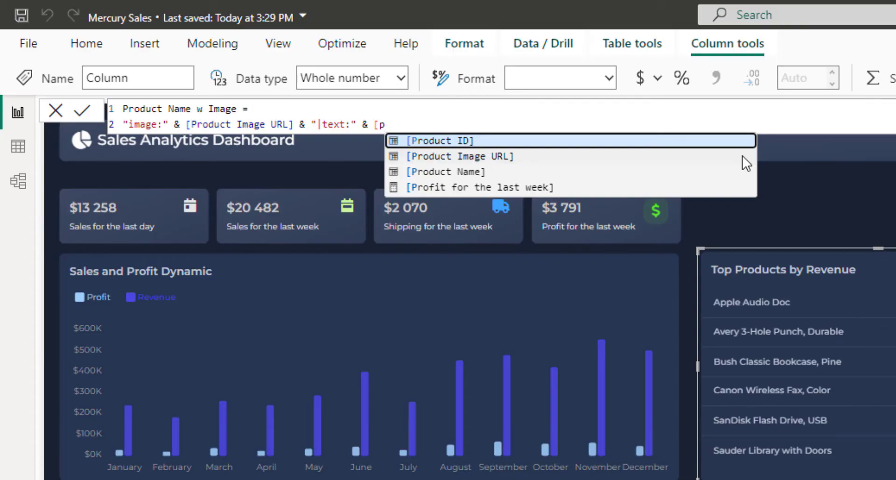
key("Down")
key("Down")
key("Tab")
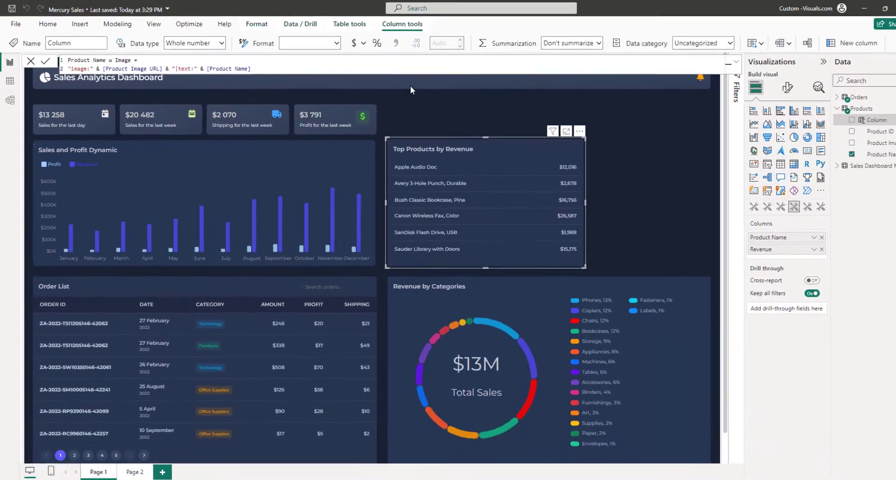
key("Return")
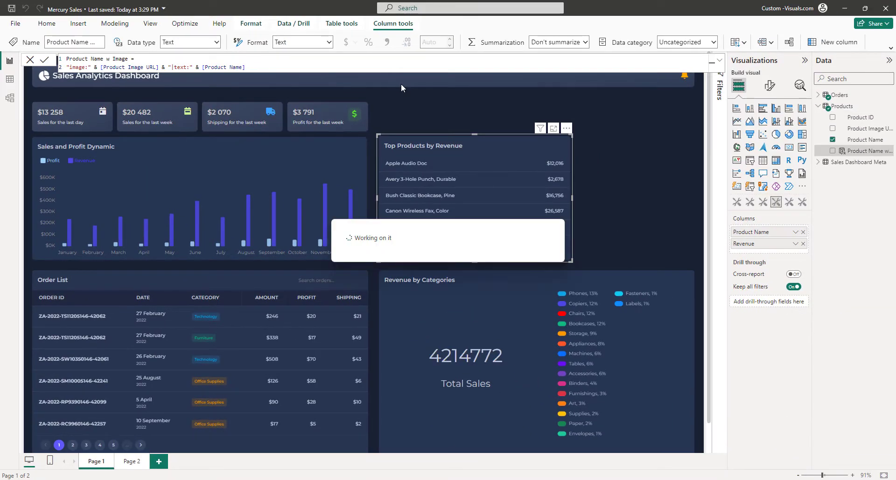
In the Top Products by Revenue table, replace Product Name with Product Name w Image and extend the table's upper edge to the KPI cards' top.
left_click_drag(876, 158, 786, 238)
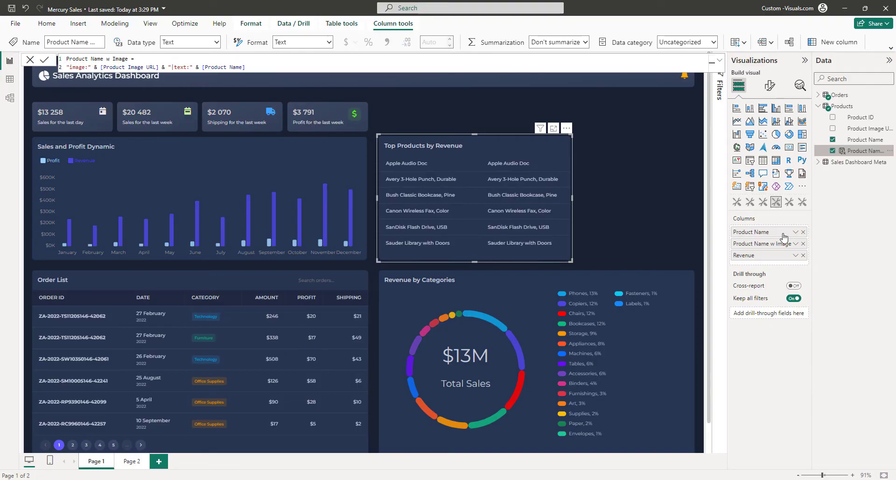
left_click(636, 119)
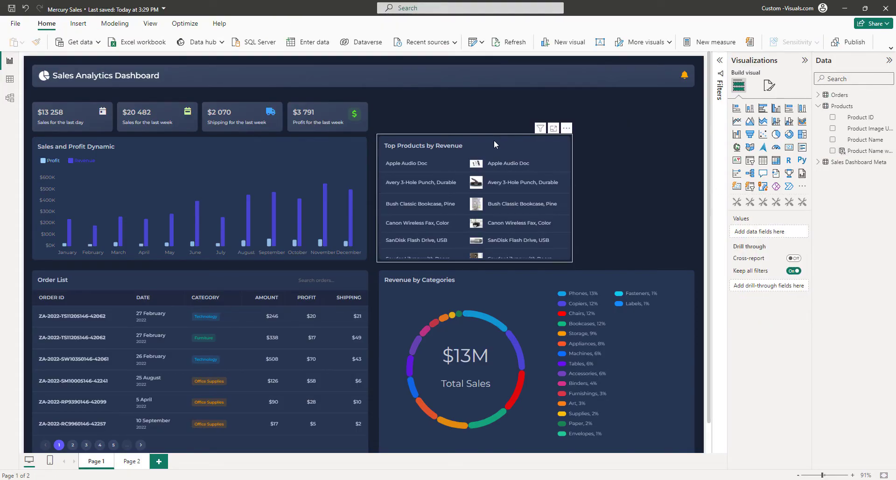
left_click(494, 140)
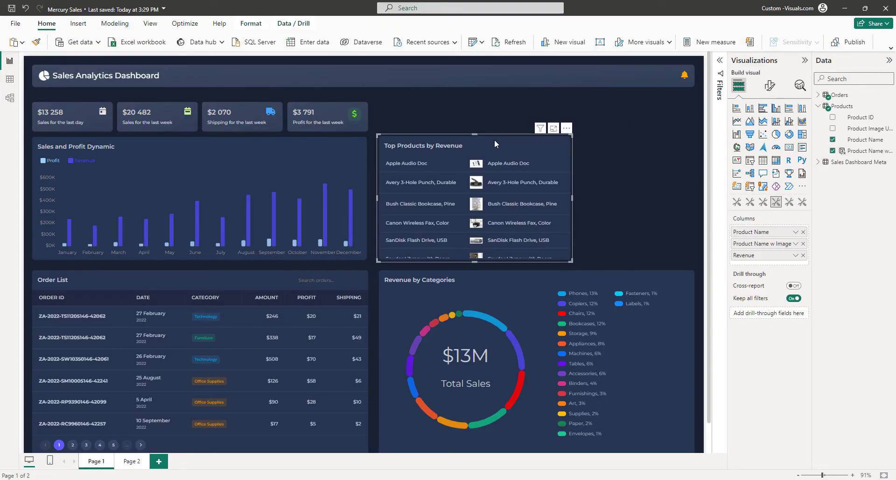
left_click(803, 232)
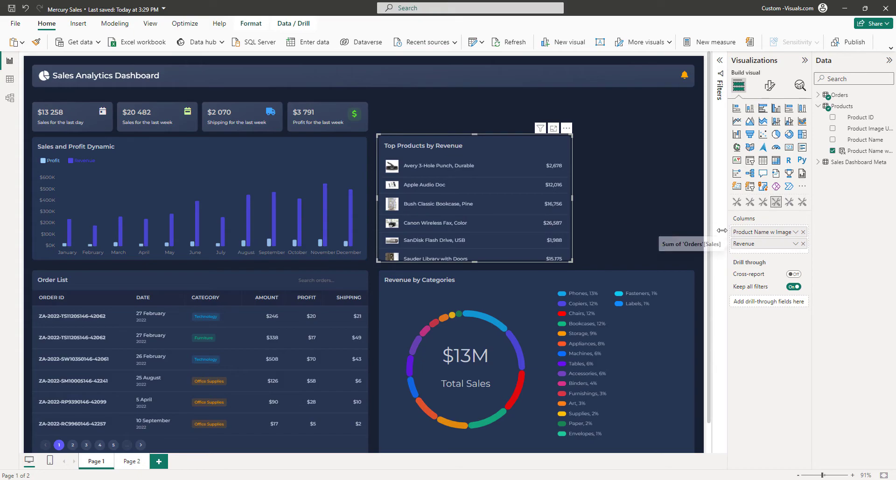
left_click_drag(474, 136, 481, 104)
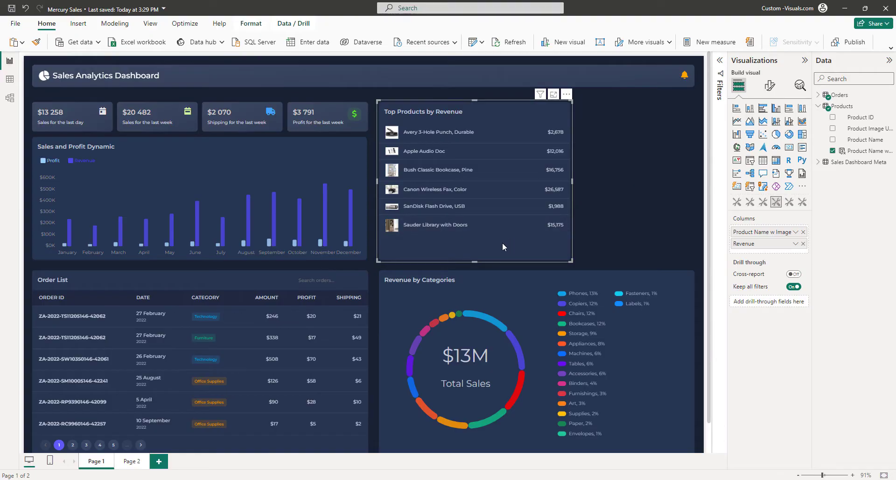
Append & "|rounded" to the Product Name w Image formula and commit it.
left_click(865, 151)
left_click(262, 66)
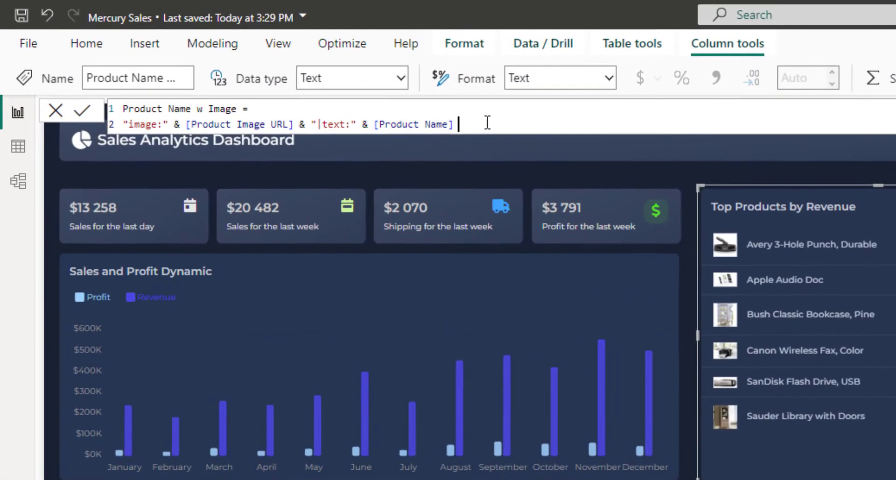
type("rounded\"")
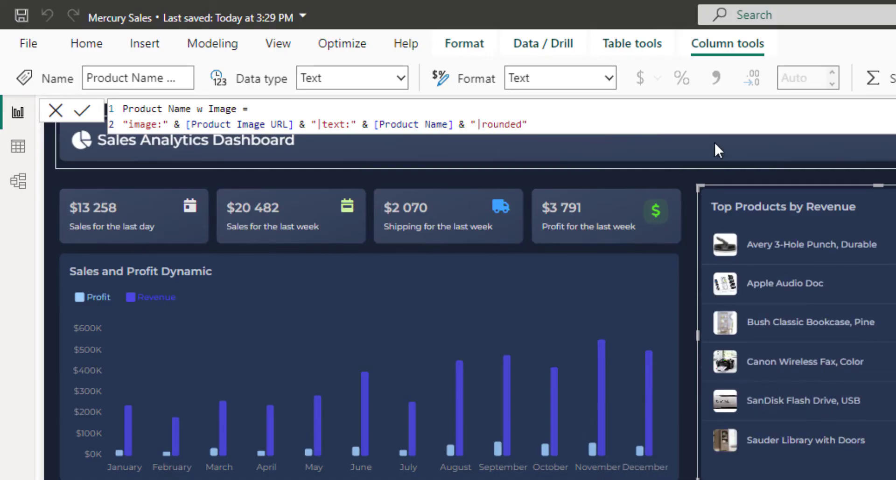
Try to replace the rounded keyword with circle in the Product Name w Image formula.
type("circle")
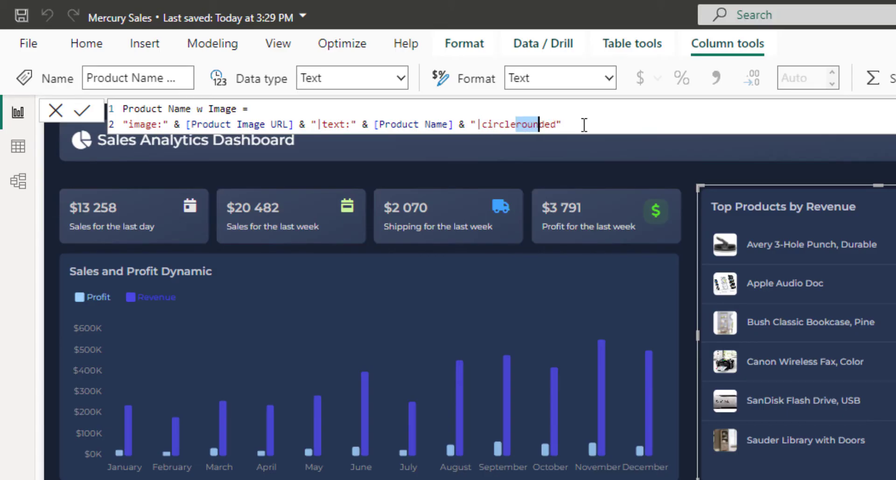
key("Delete")
key("Right")
key("Right")
key("Left")
key("BackSpace")
key("BackSpace")
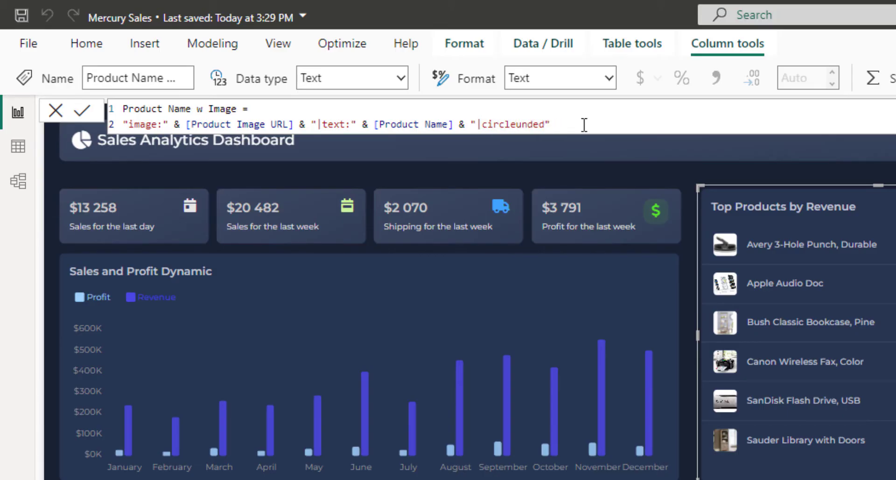
key("Right")
type("o")
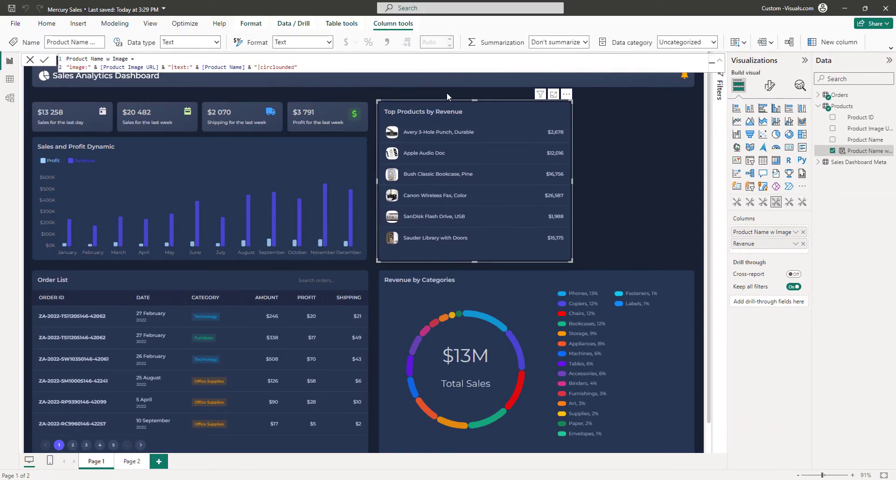
Test cross-filtering the dashboard with the Bush Classic Bookcase, Pine row of the Top Products table, and clear the selection.
left_click(450, 106)
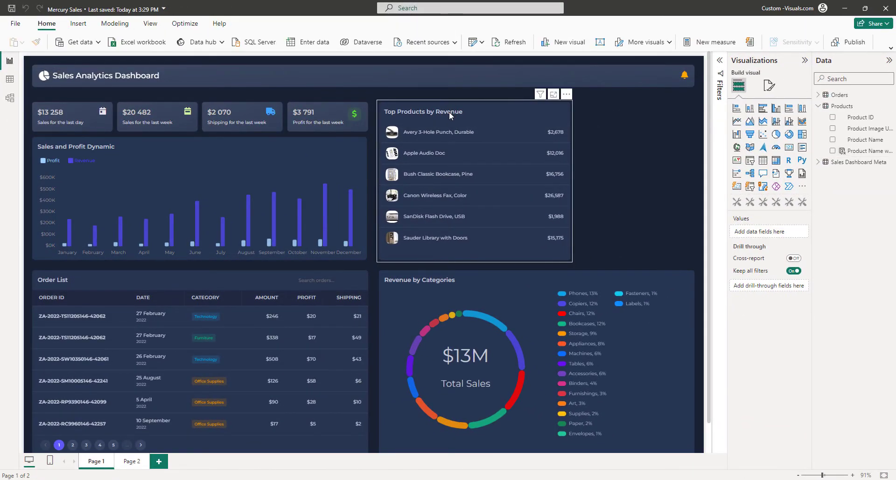
left_click(465, 158)
left_click(487, 176)
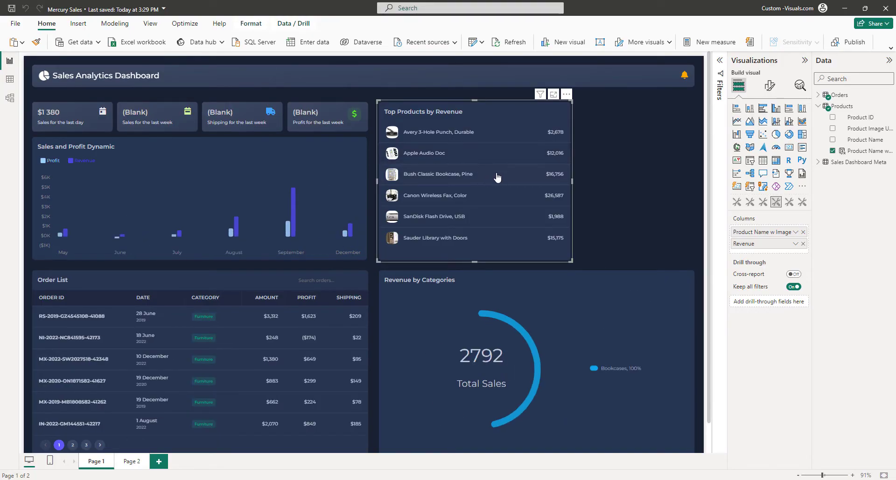
left_click(502, 176)
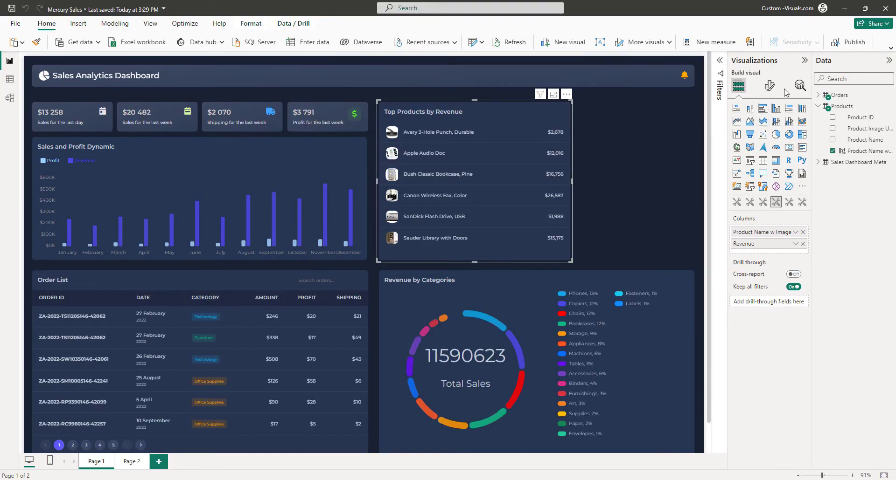
Turn off row selection and borders for the Top Products by Revenue table.
left_click(770, 85)
left_click(800, 208)
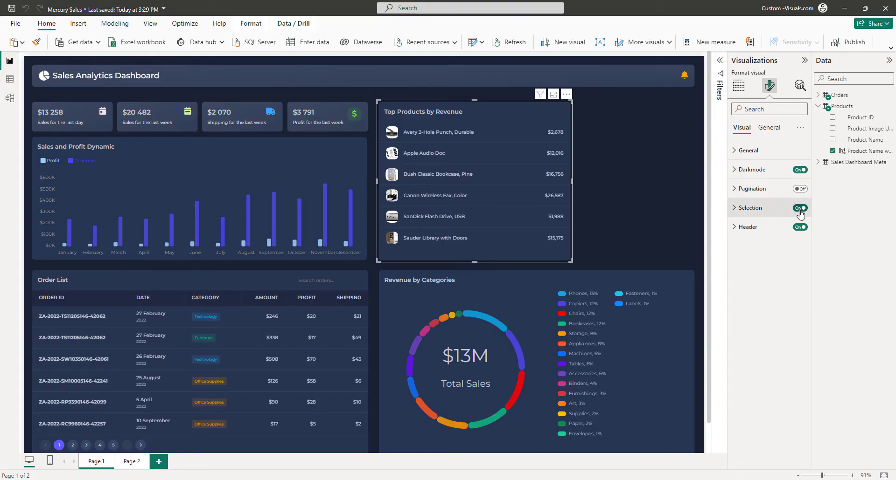
left_click(748, 150)
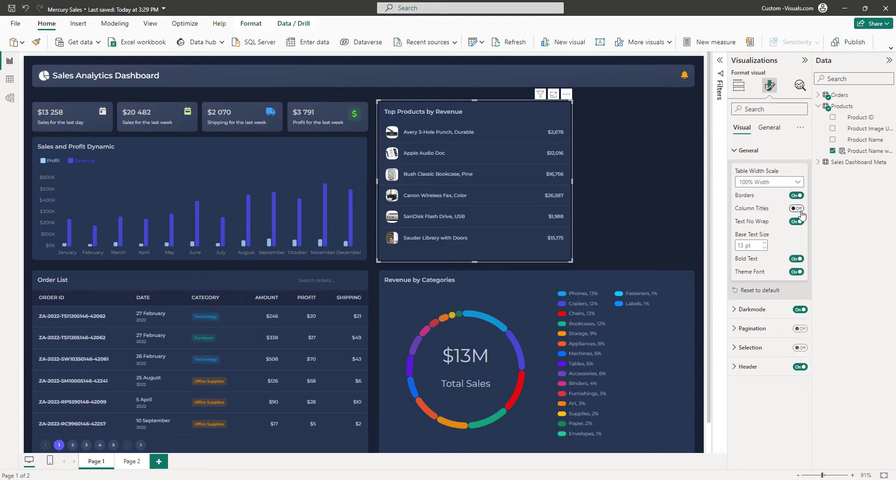
left_click(797, 195)
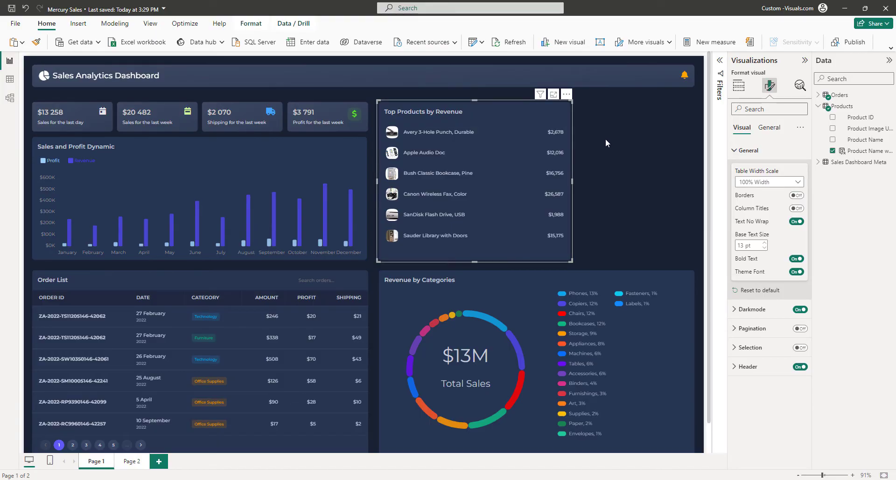
Narrow the Top Products by Revenue table to free space beside it, and sort it by Revenue in descending order.
left_click_drag(570, 181, 542, 182)
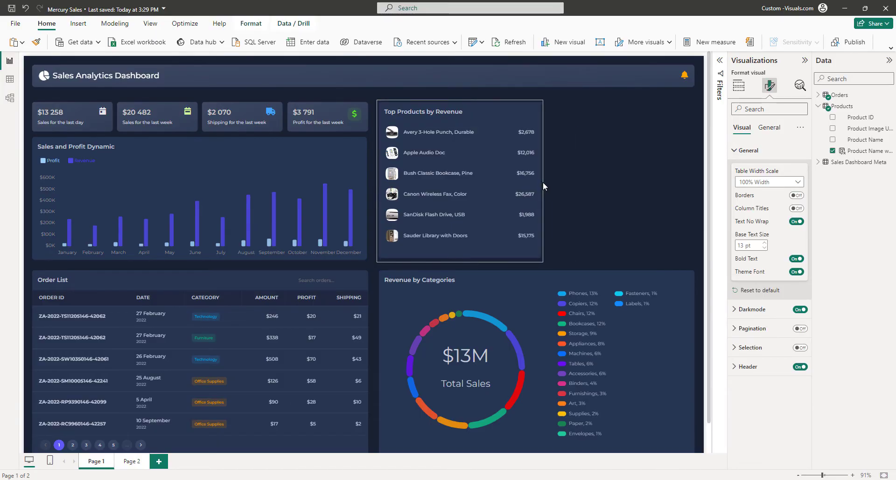
left_click(537, 94)
mouse_move(595, 173)
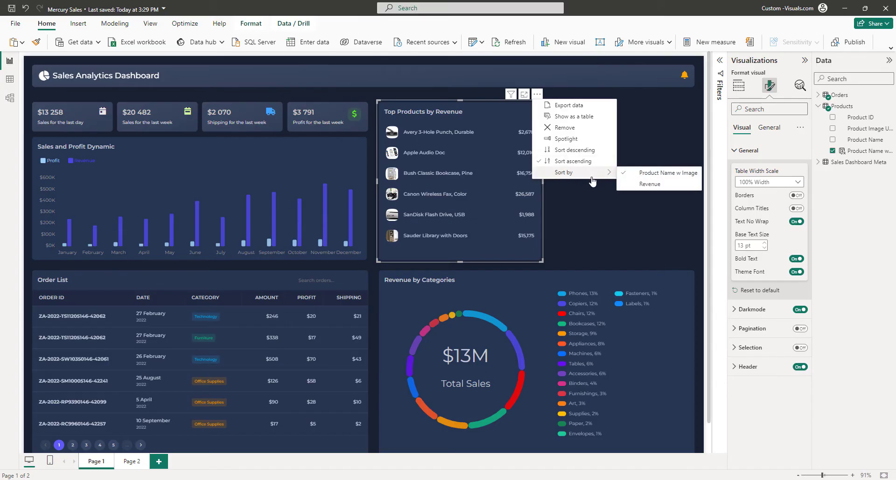
left_click(646, 187)
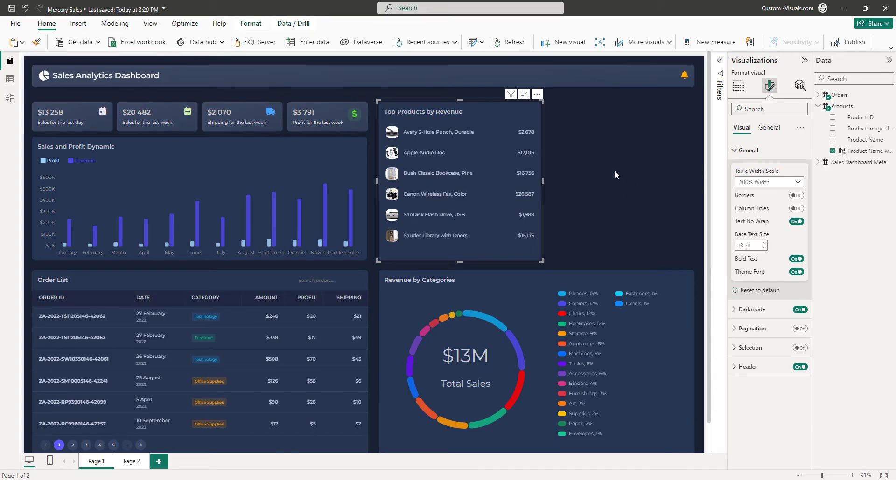
left_click(537, 94)
left_click(585, 152)
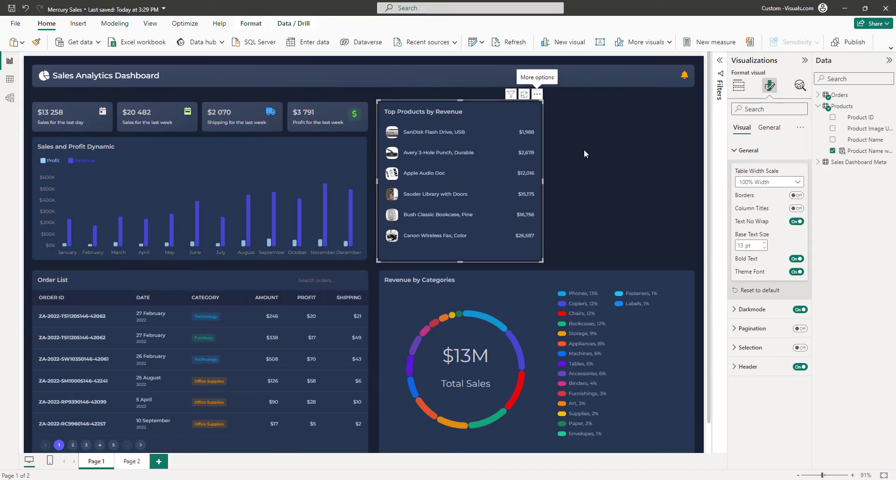
left_click(569, 141)
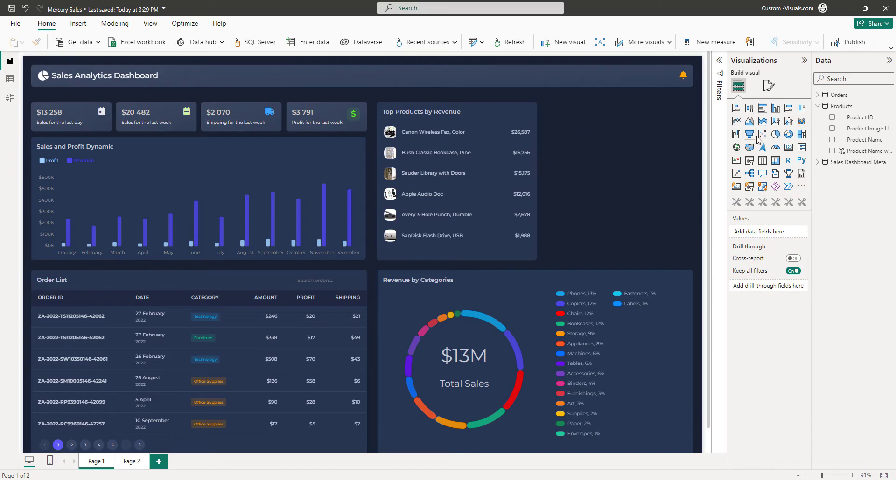
Add a custom table visual beside the Top Products table, fit it to the free space, and fill it with Country and Sales from Orders.
left_click(801, 202)
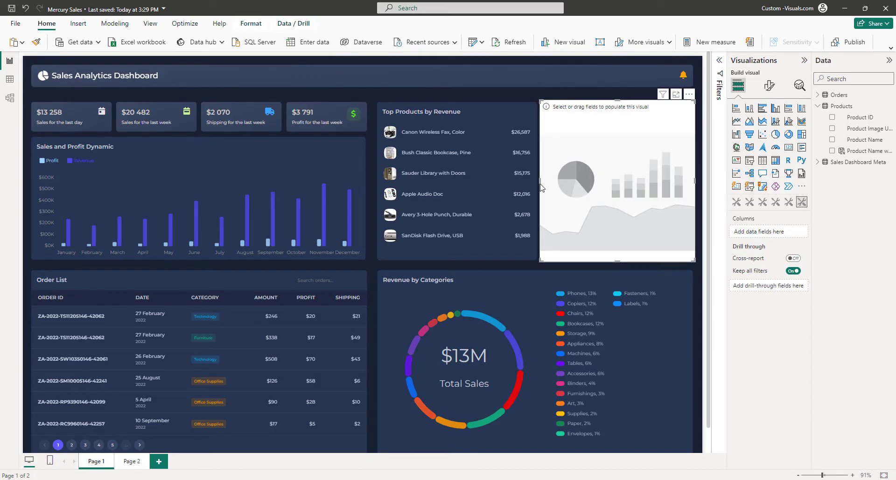
left_click_drag(541, 188, 546, 188)
left_click(818, 96)
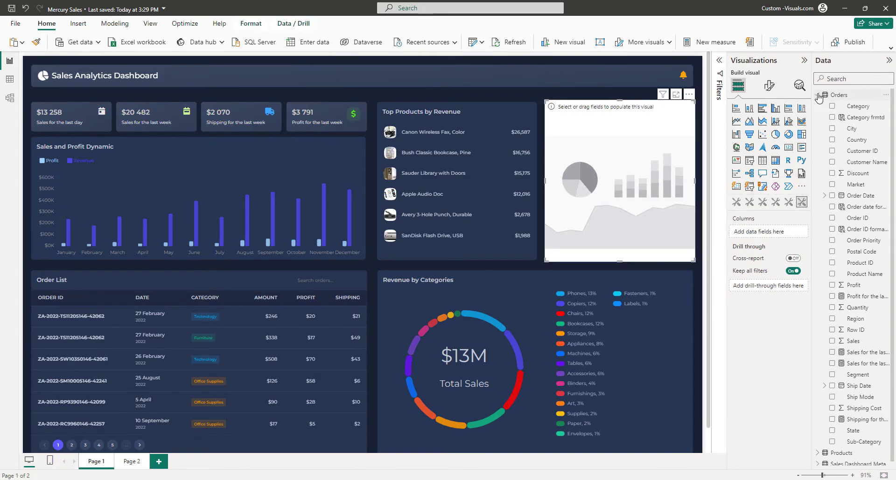
left_click(832, 140)
left_click(832, 341)
Turn off the new country table's default title and white background.
left_click(769, 86)
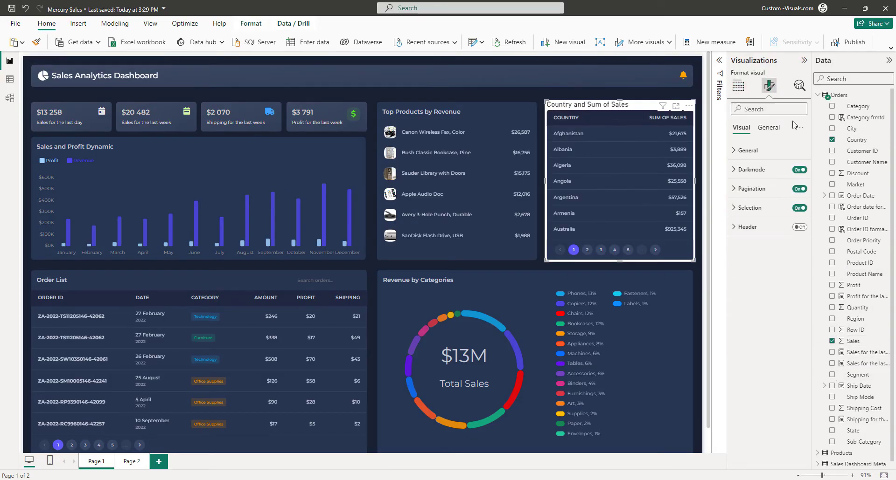
left_click(768, 127)
left_click(799, 169)
left_click(762, 194)
left_click(761, 190)
left_click(800, 208)
left_click(747, 128)
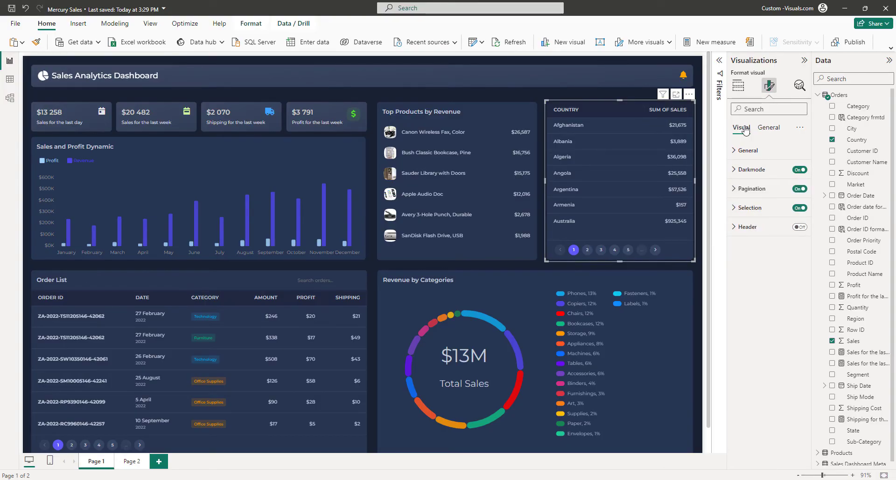
Turn off column titles, borders and pagination for the country table.
left_click(750, 151)
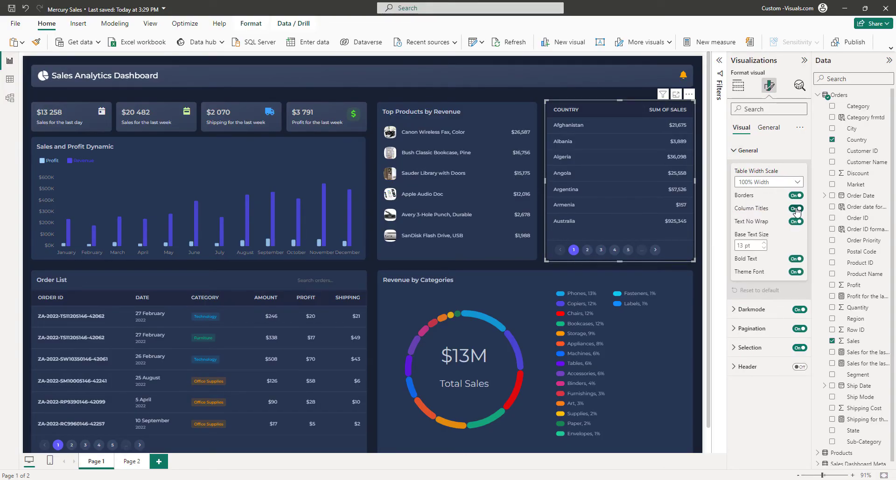
left_click(797, 210)
left_click(795, 195)
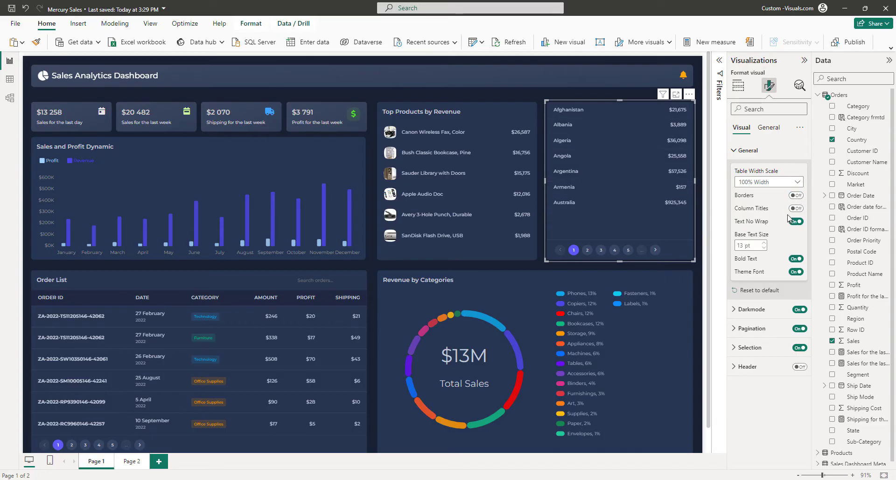
left_click(747, 150)
left_click(799, 189)
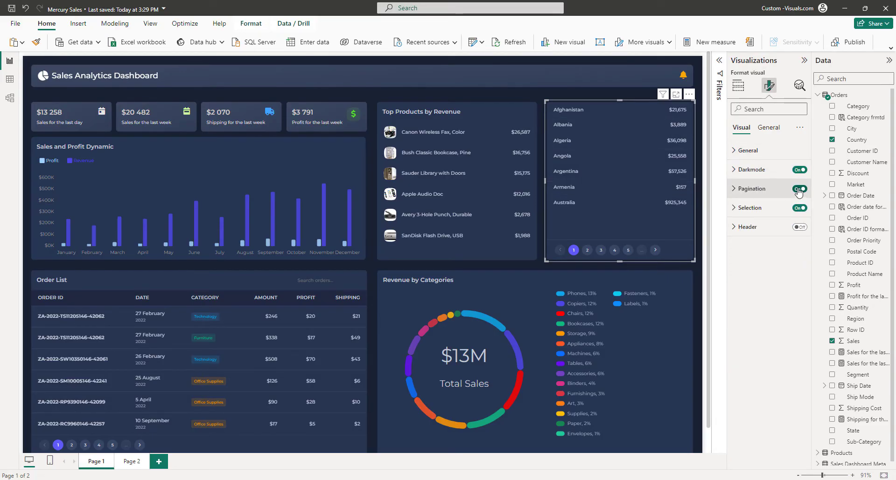
scroll(649, 162, "down", 5)
scroll(647, 161, "up", 5)
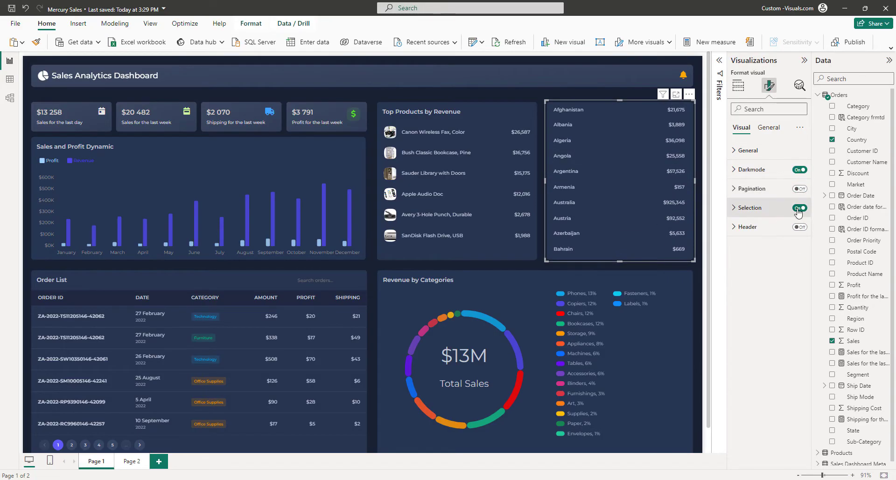
Enable the country table's header and set its text to "Countries by Revenue".
left_click(746, 229)
left_click(797, 228)
left_click_drag(784, 259, 729, 271)
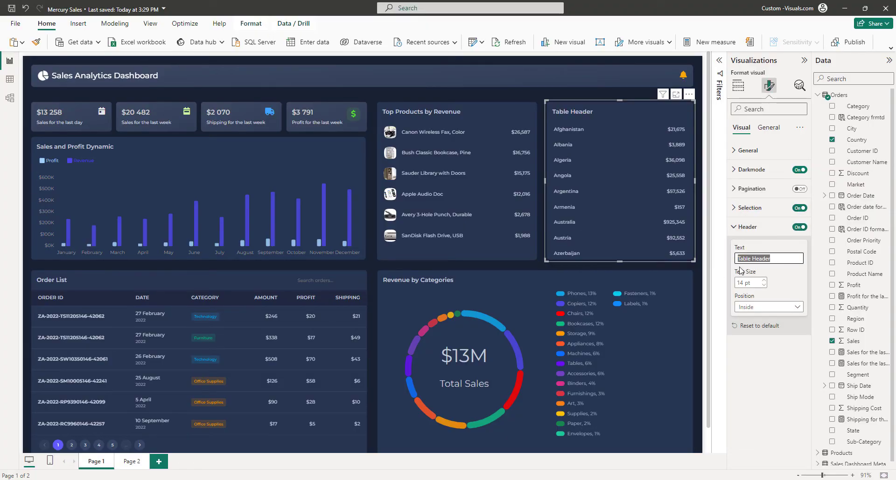
key("BackSpace")
type("Countr")
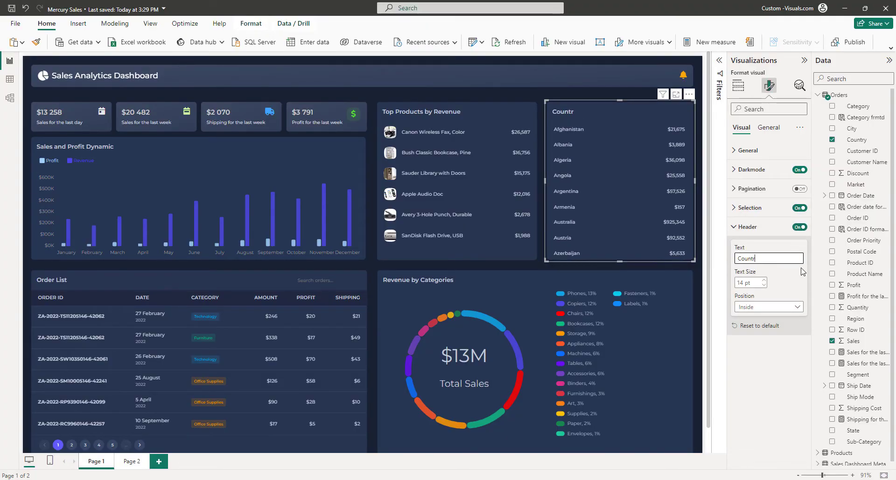
type("ies by Revenue")
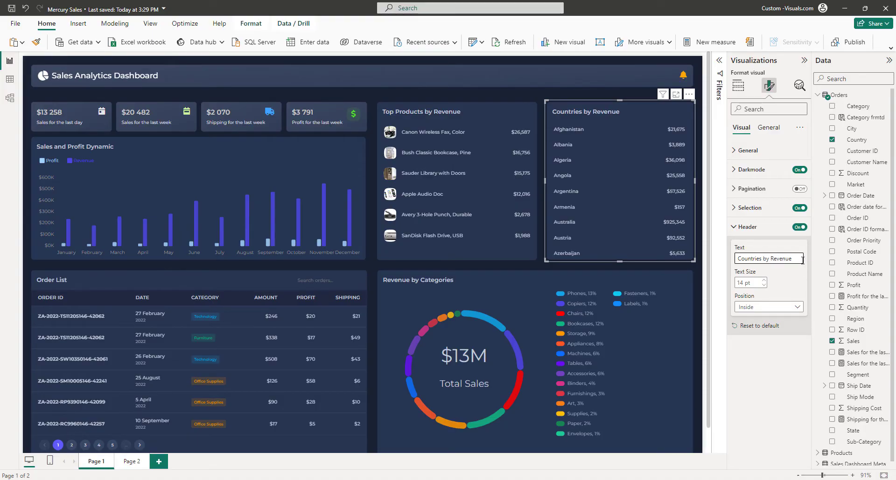
left_click(747, 227)
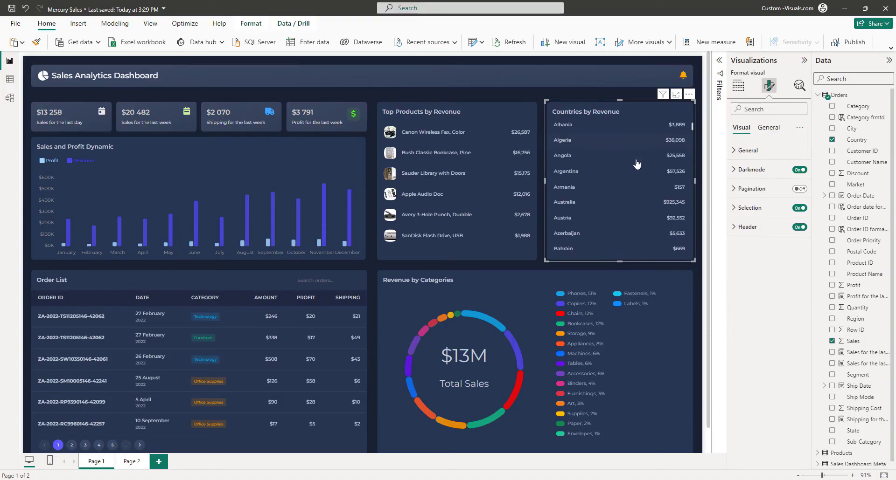
Show the filters of the Countries by Revenue table and fit the whole report page in the view.
left_click(720, 100)
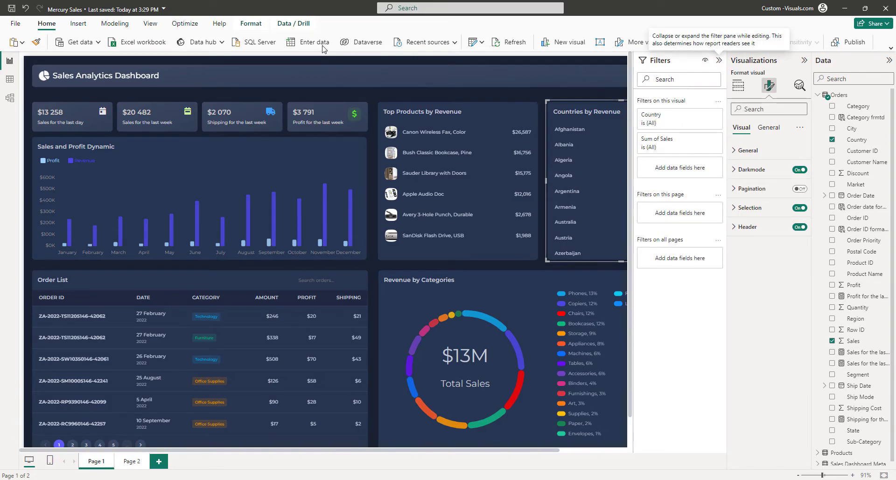
left_click(149, 25)
left_click(205, 42)
left_click(211, 78)
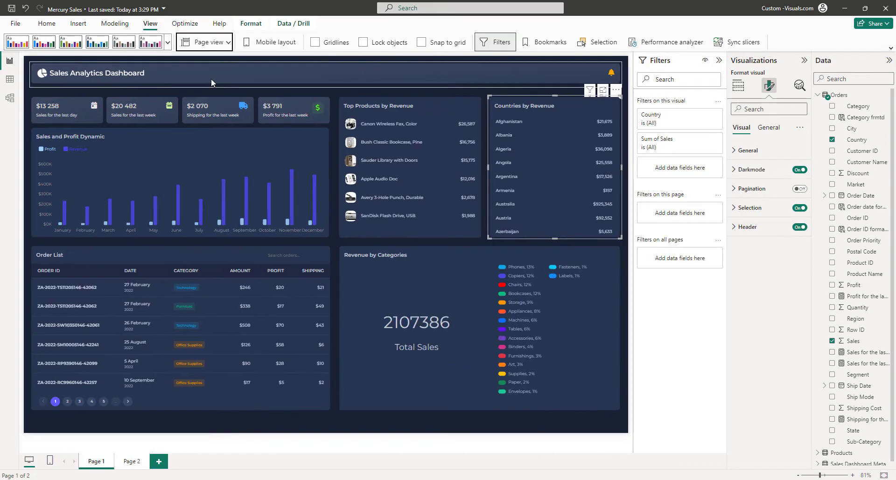
Filter the Countries by Revenue table to the top 6 countries by Sum of Sales.
left_click(690, 120)
left_click(673, 147)
left_click(672, 184)
left_click(704, 170)
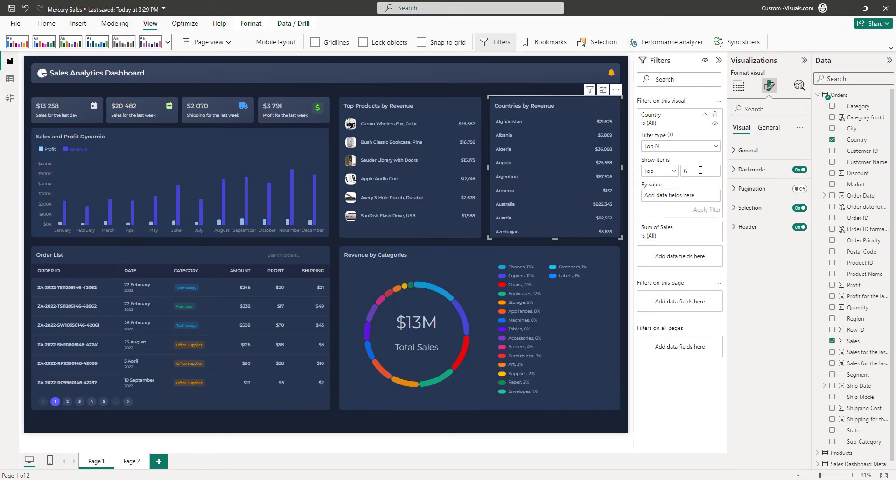
left_click_drag(852, 341, 678, 195)
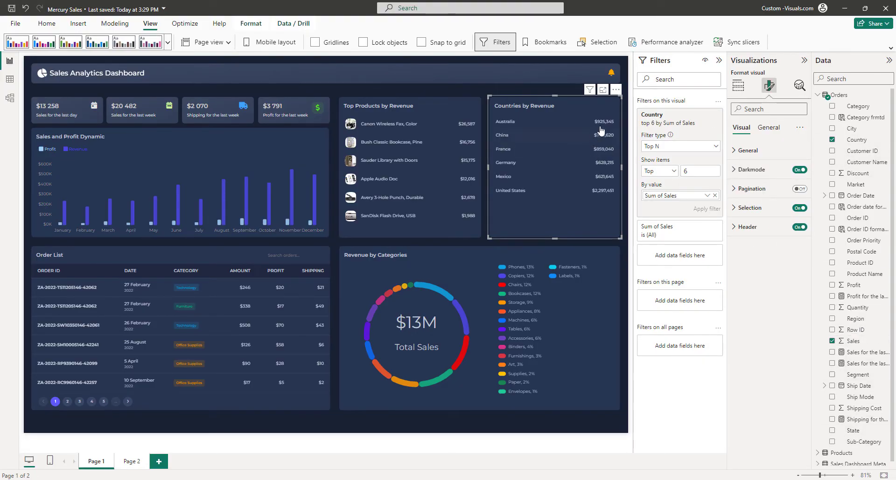
Sort the country table by Sum of Sales in descending order.
left_click(616, 90)
mouse_move(653, 170)
left_click(740, 182)
left_click(616, 90)
left_click(653, 145)
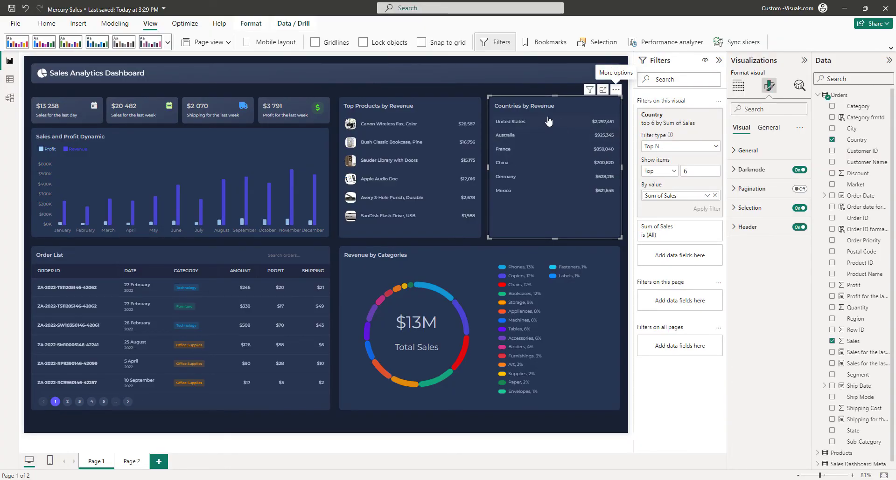
Collapse the filters and change the country table's header text to "Top Countries by Revenue".
left_click(719, 60)
left_click(608, 95)
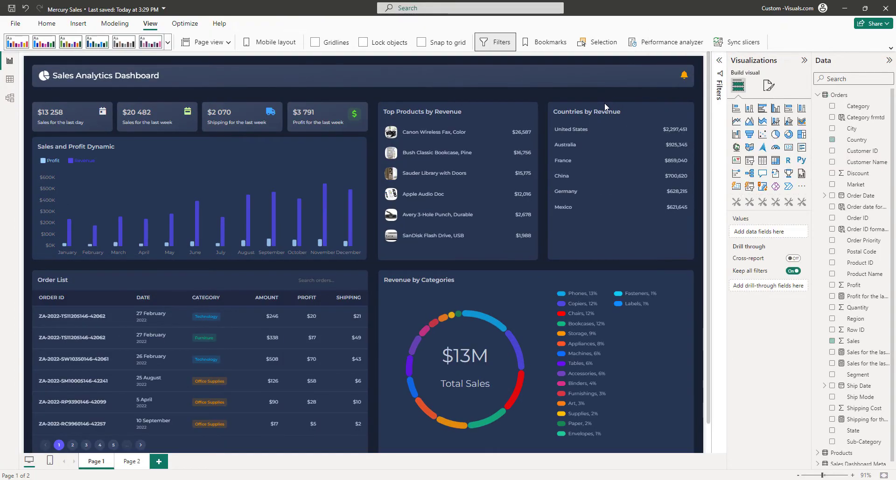
left_click(769, 86)
left_click(747, 227)
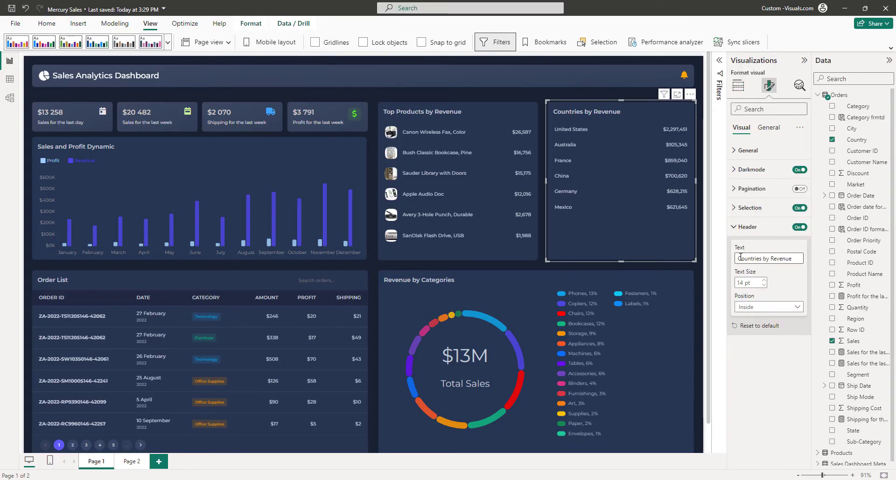
type("Top")
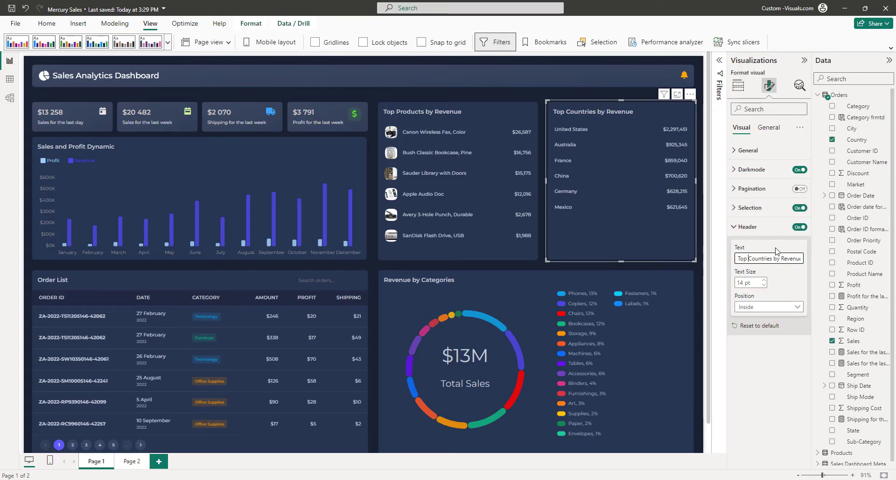
left_click(748, 227)
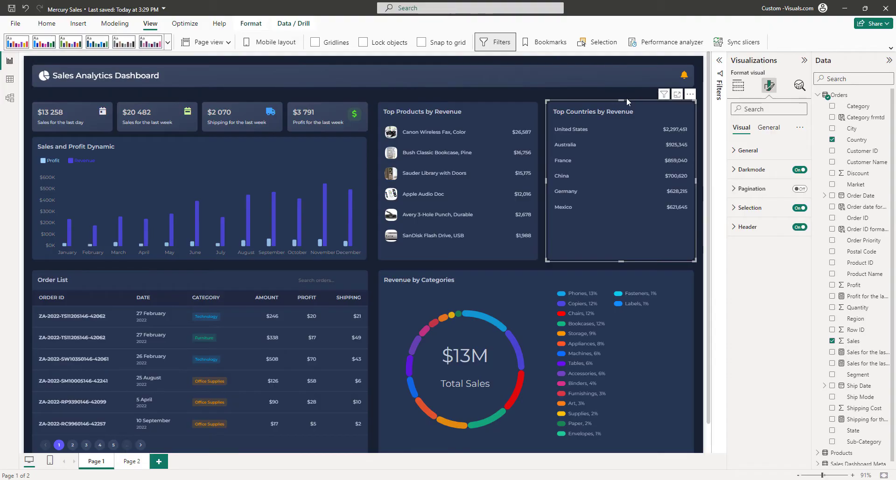
Start a new Orders measure named "Revenue with icon" whose expression begins with "icon:arrow-up|text:" &.
left_click(626, 97)
left_click(615, 142)
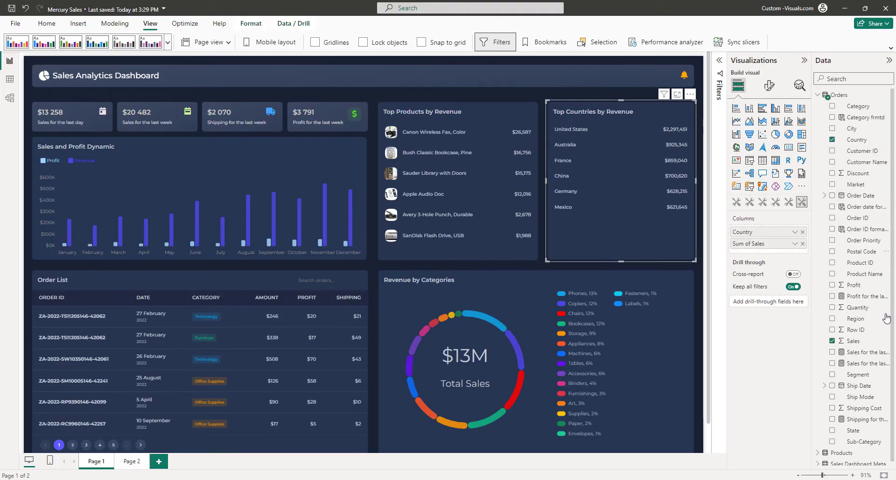
right_click(866, 299)
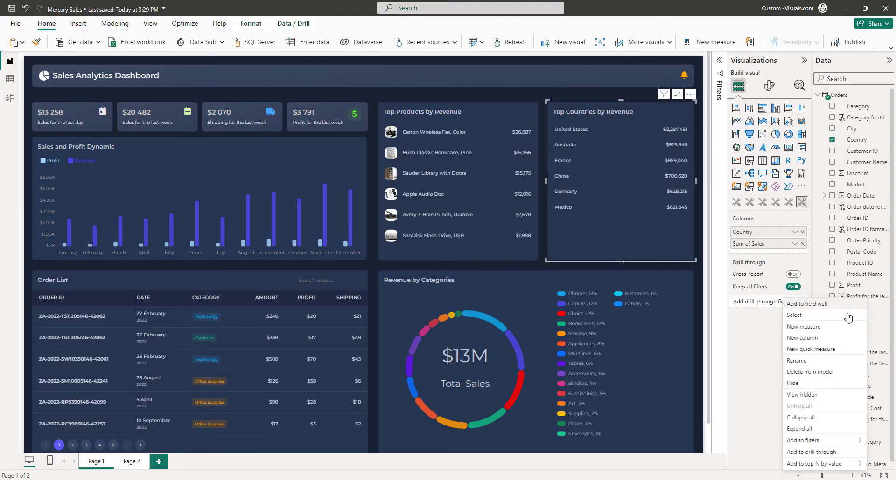
left_click(830, 328)
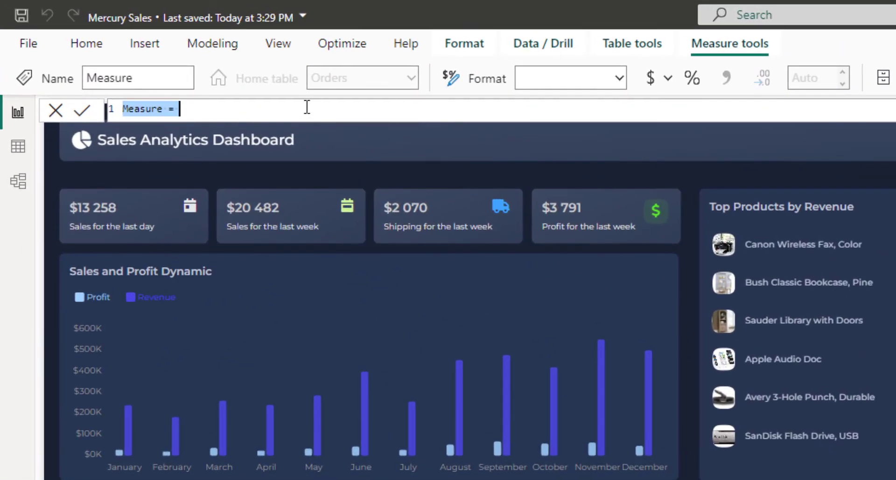
type("Revenue with icon =")
key("shift+Return")
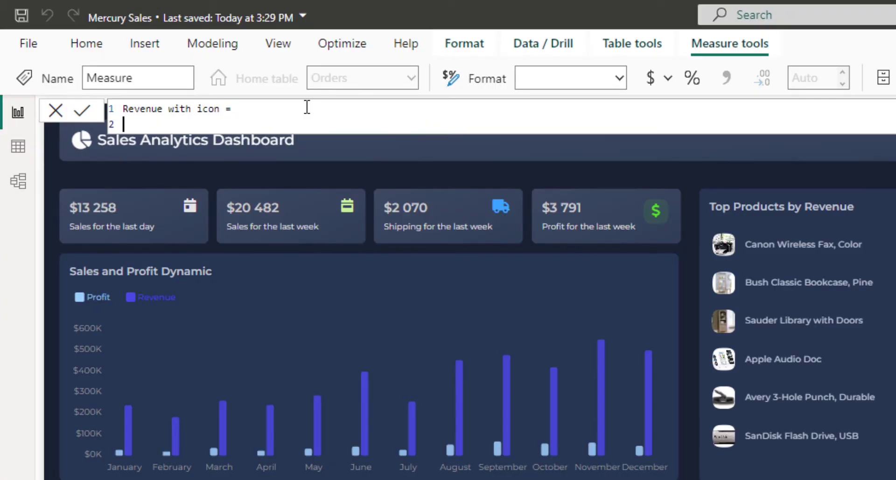
type("\"icone")
type("arrow-up|text:\" &")
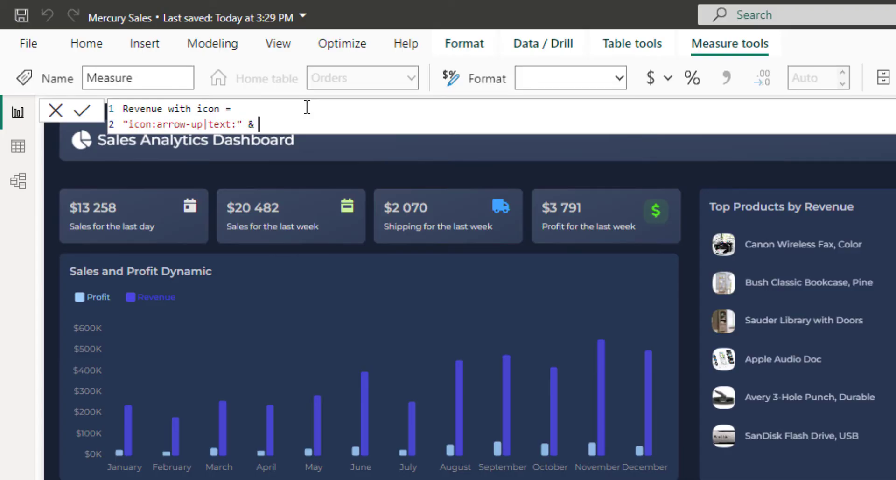
Complete the Revenue with icon measure with [Sales for the last week] & "|icon-color:lightgreen" and commit it.
type(" Sal")
key("Down")
key("Down")
key("Down")
key("Tab")
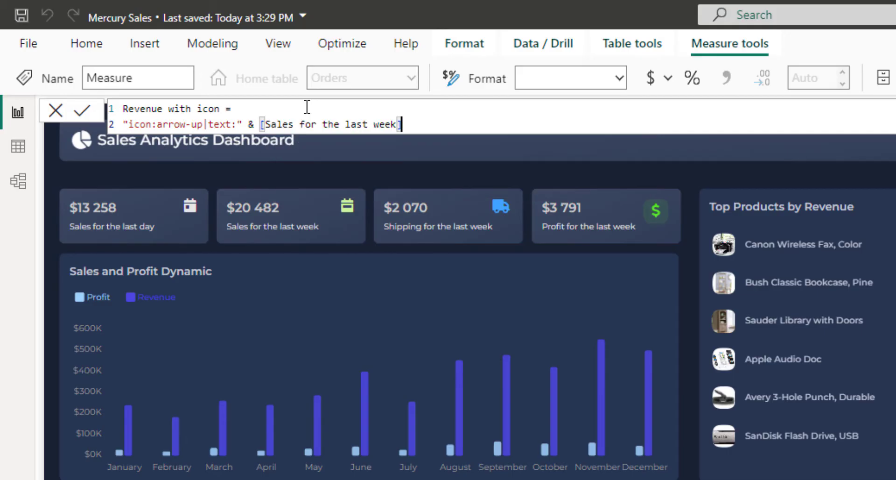
type("& \"|icon-solo")
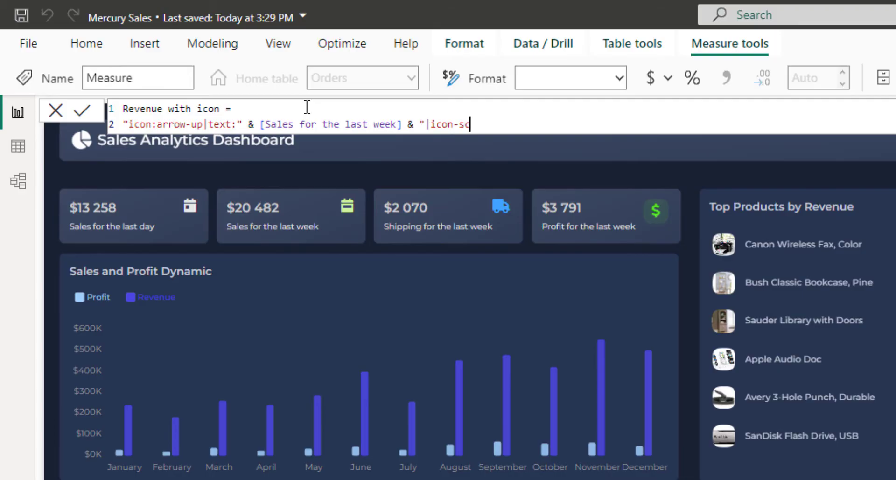
type("r:lightgreen\"")
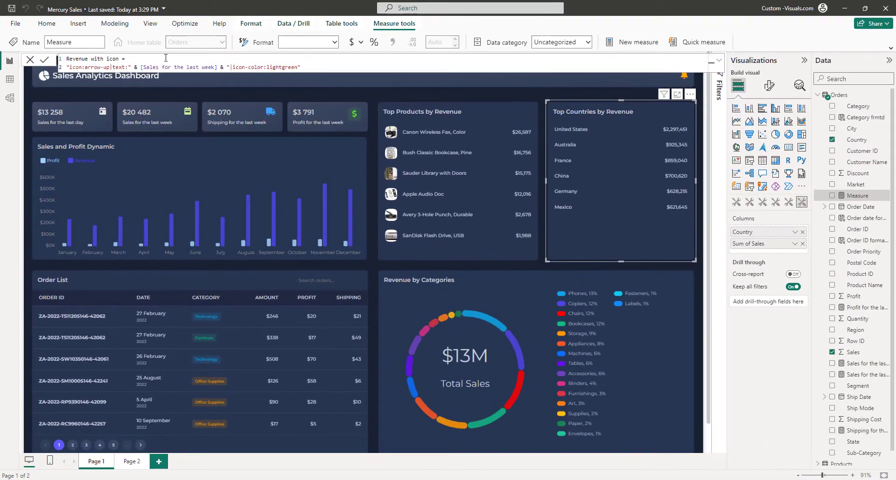
key("Return")
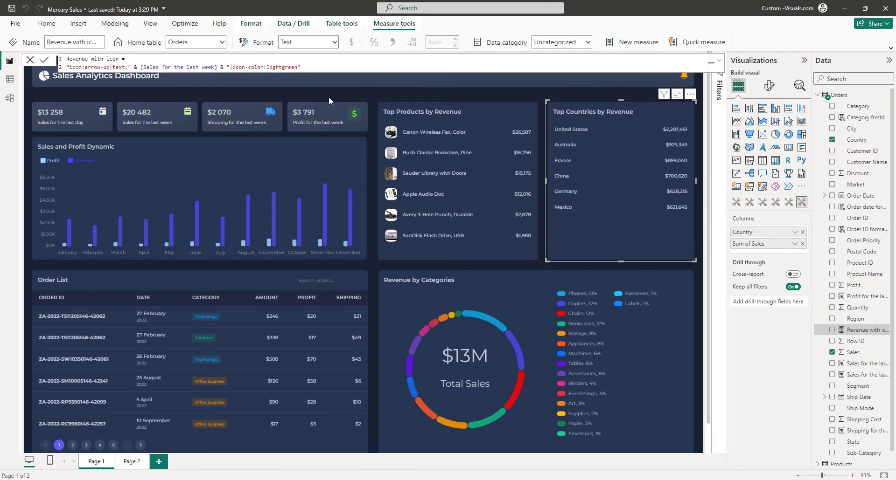
Replace Sum of Sales with the Revenue with icon measure in the country table's columns.
left_click_drag(854, 330, 786, 238)
left_click_drag(846, 331, 788, 246)
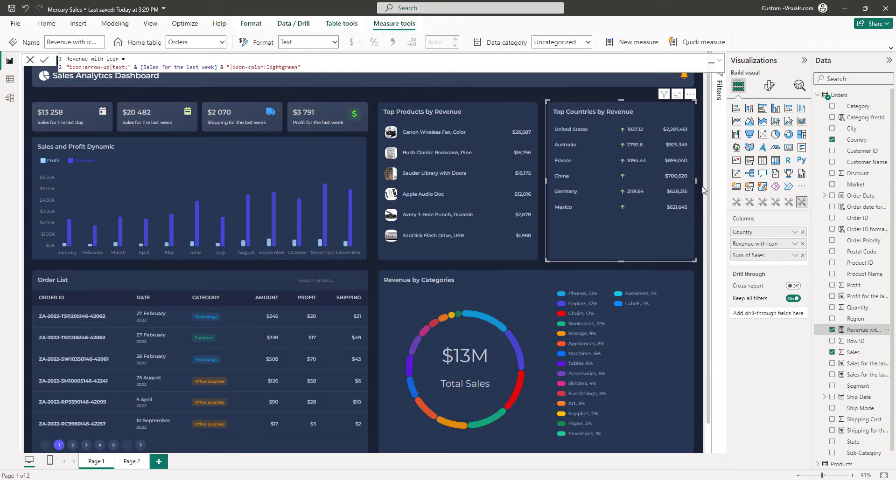
left_click(803, 255)
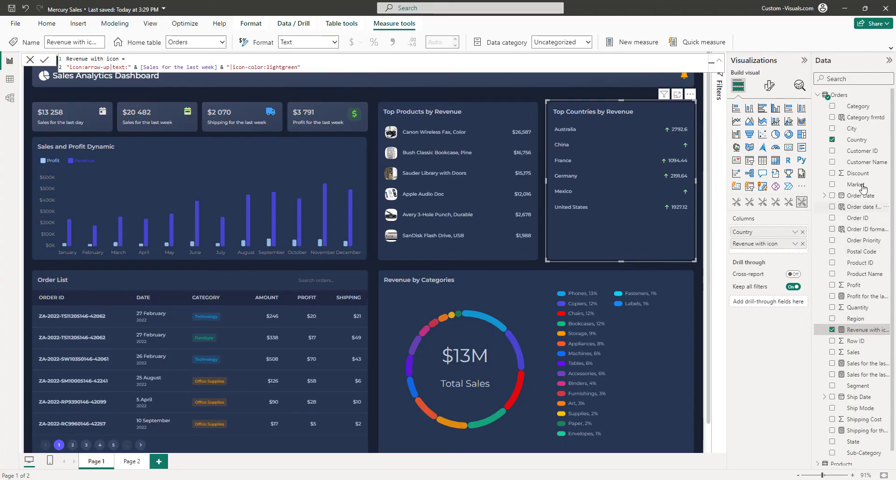
Set the Order Date comparison to >= in the Sales, Shipping and Profit for the last week measures.
left_click(857, 364)
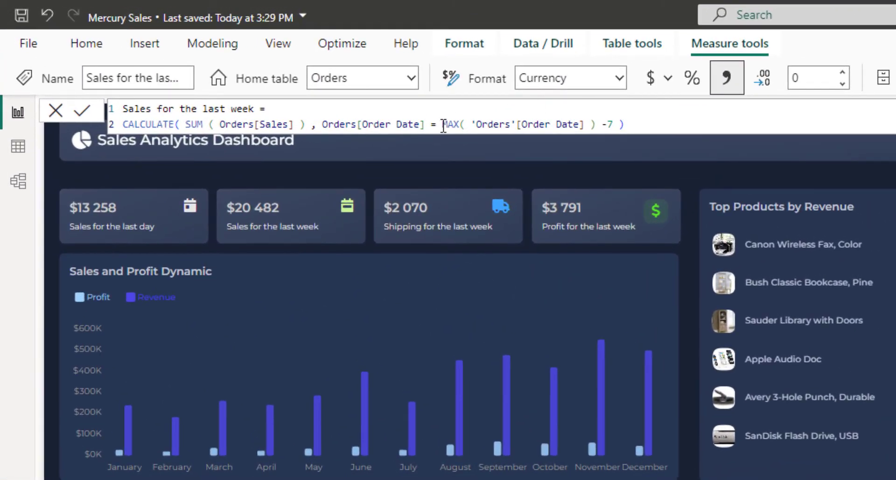
left_click(430, 125)
type(">")
key("Return")
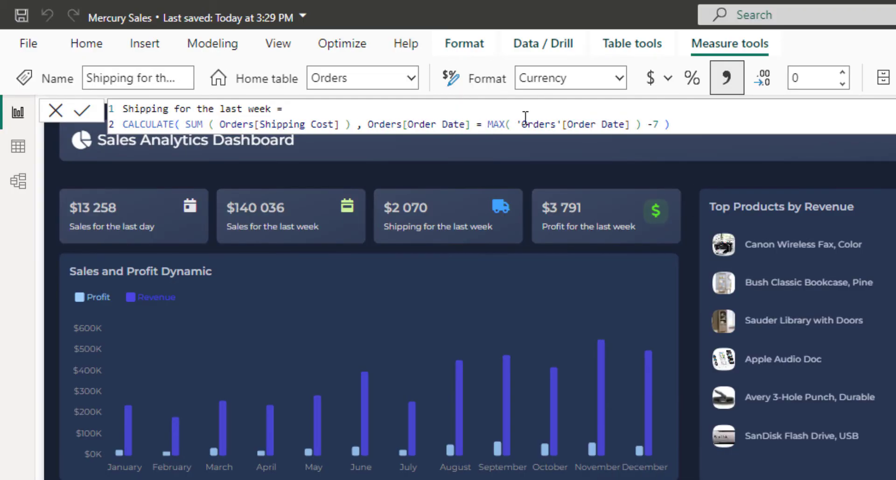
type(">")
key("Return")
left_click(435, 126)
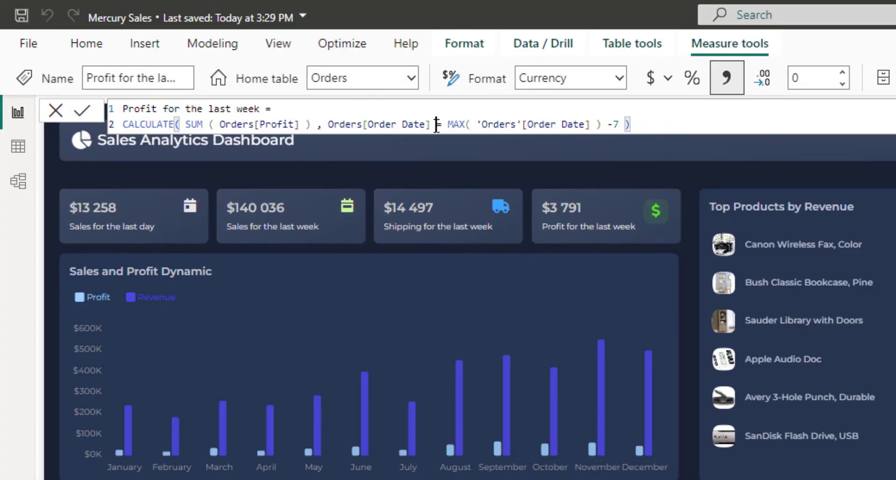
type(">")
key("Return")
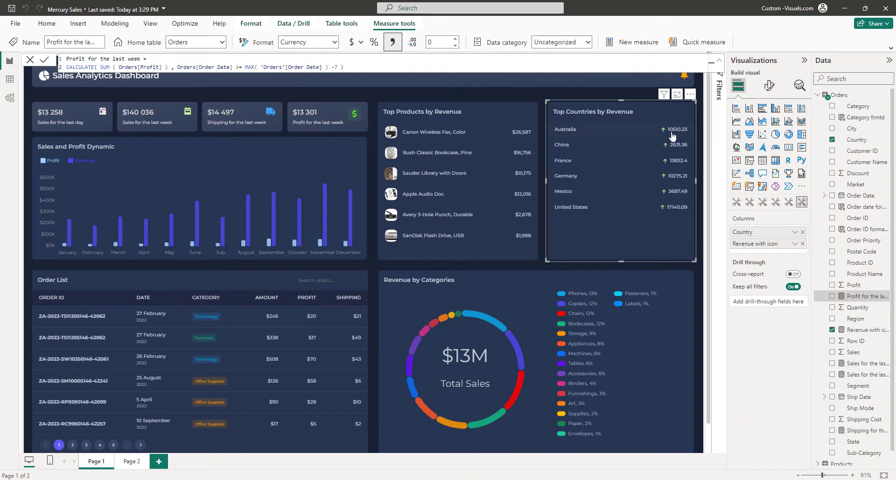
Add a variable R = FORMAT([Sales for the last week], "$#.0") to the Revenue with icon measure.
left_click(859, 331)
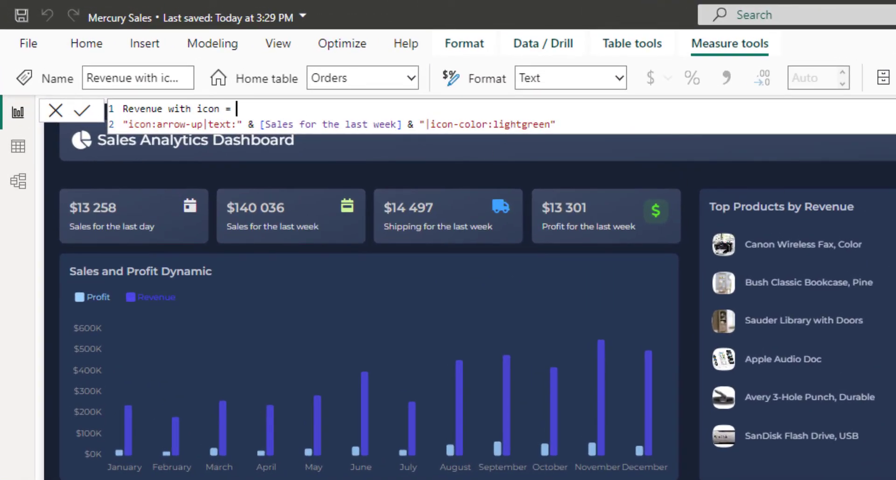
key("shift+Return")
type("var R =")
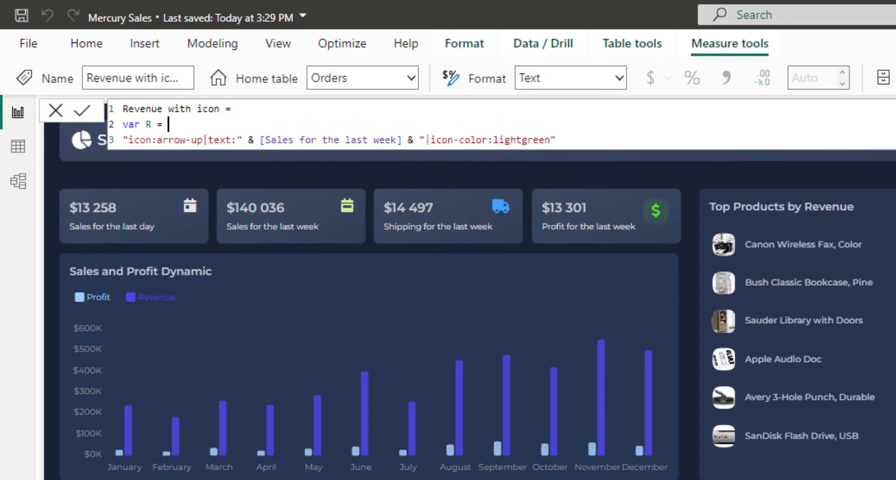
type(" FOR")
key("Tab")
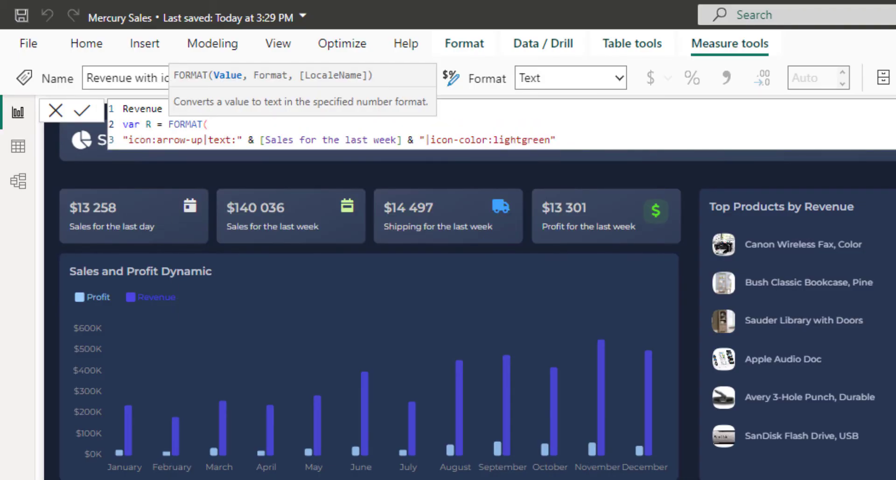
type("[sa")
key("Down")
key("Down")
key("Tab")
type(", \"")
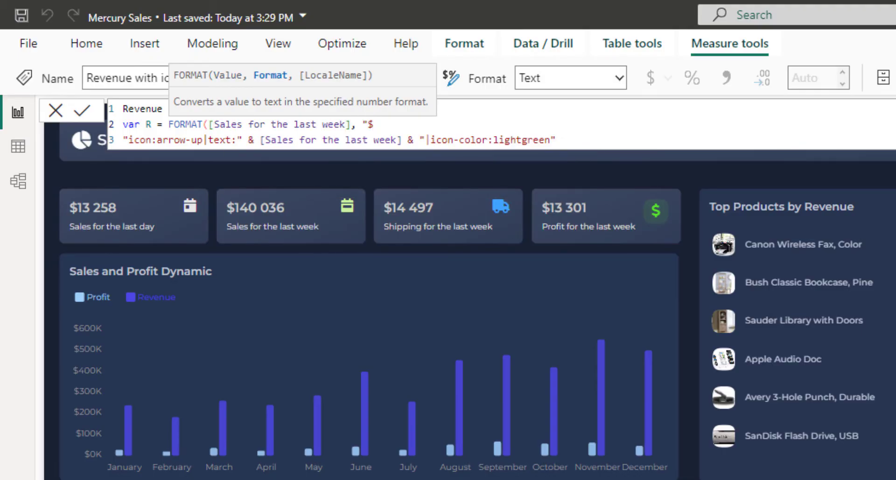
type("$#.0\")")
Use R in place of the sales measure in the output text, add a return line above it and commit the formula.
left_click_drag(260, 140, 401, 139)
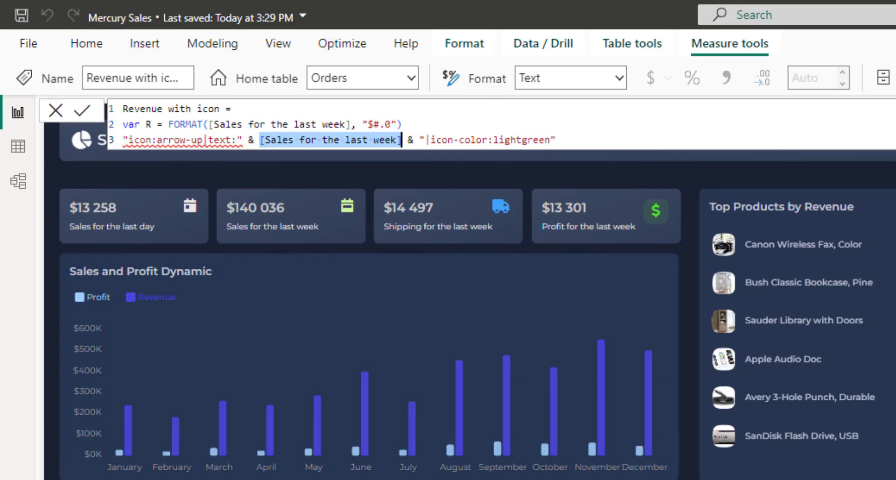
type("R")
left_click(403, 125)
key("shift+Return")
type("return")
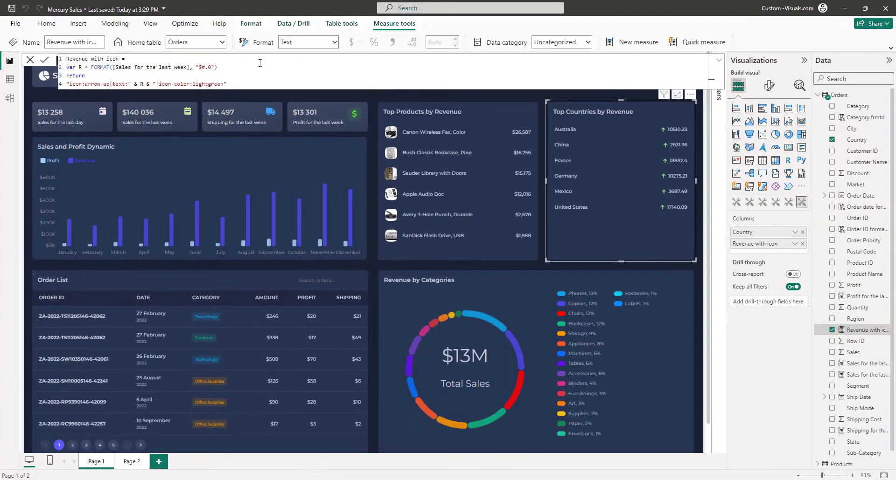
key("Return")
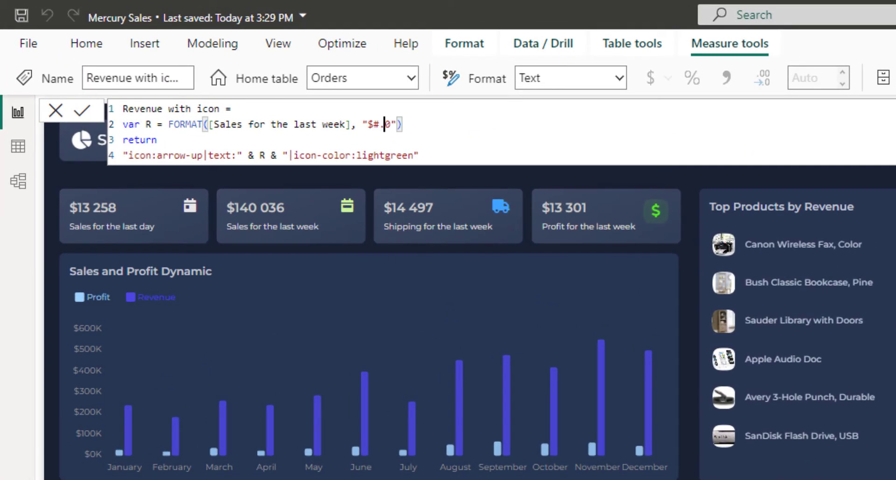
Set the format string of variable R to "$#,0" and commit the measure.
double_click(208, 68)
type(",")
key("Return")
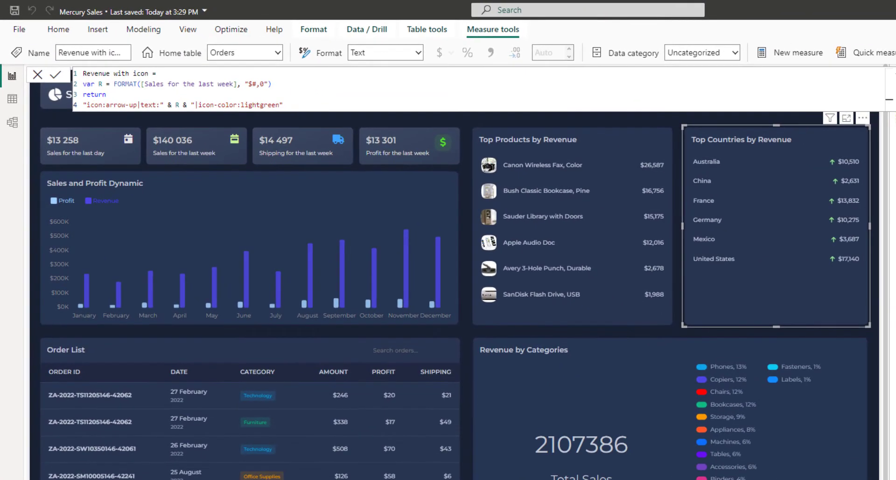
Add a variable RP to the Revenue with icon measure, starting a CALCULATE of SUM([Sales]) with a filter on Orders[Order Date].
left_click(273, 85)
key("shift+Return")
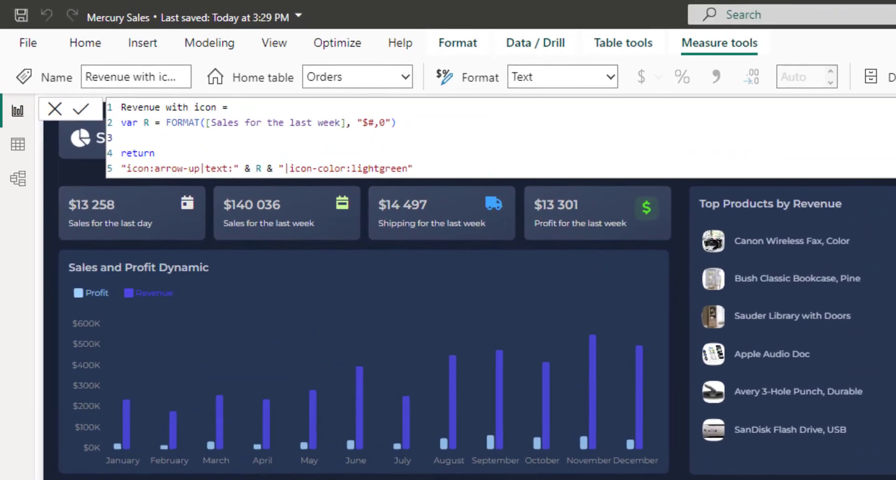
type("var ")
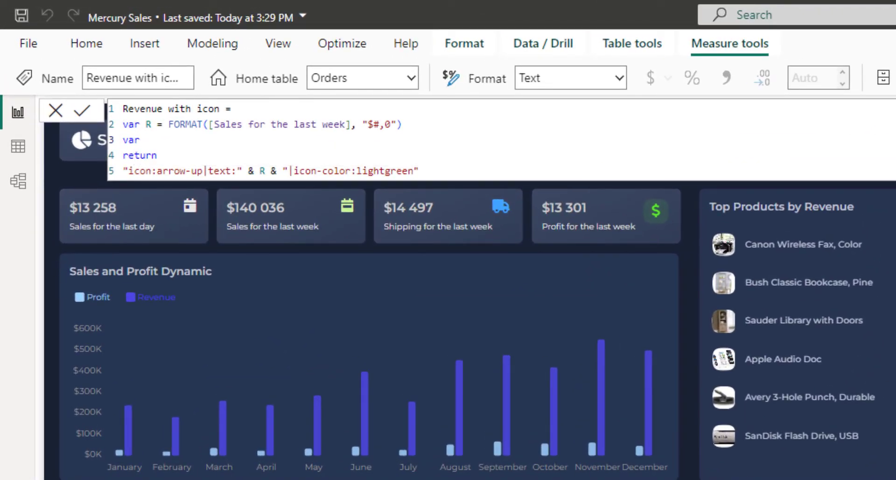
type("RP = CALCULATE( SUM([Sales]")
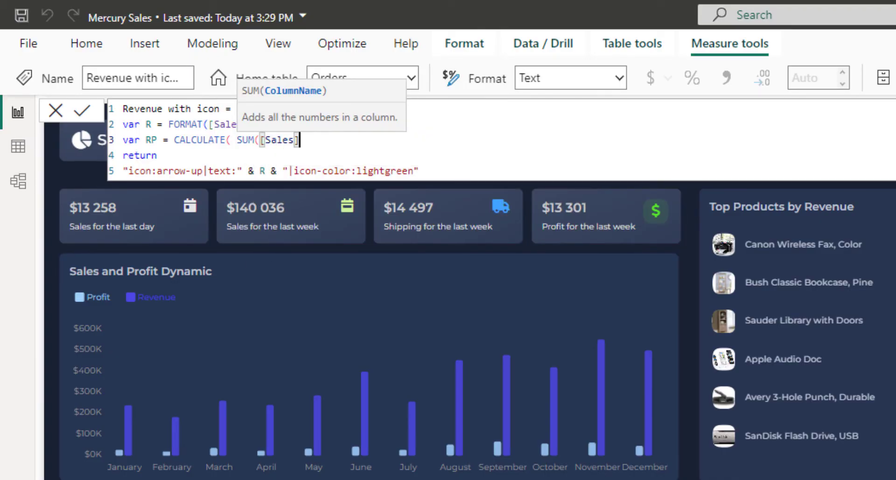
type(") ,")
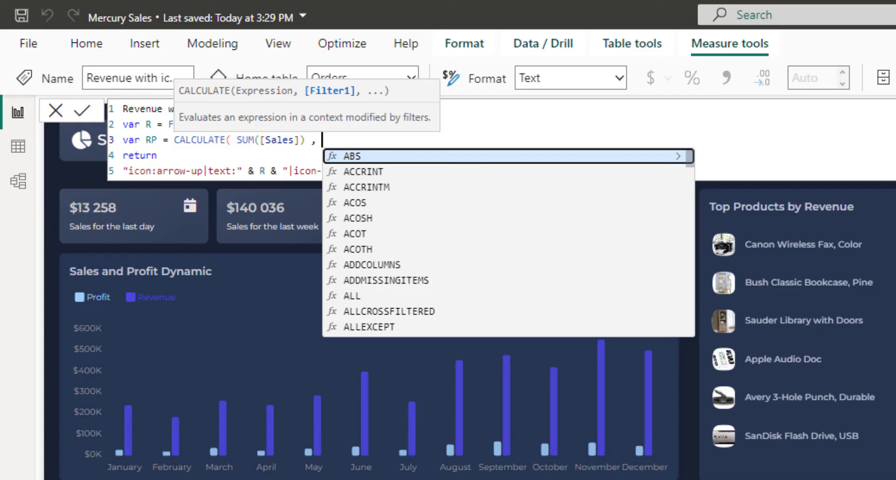
type(" Order")
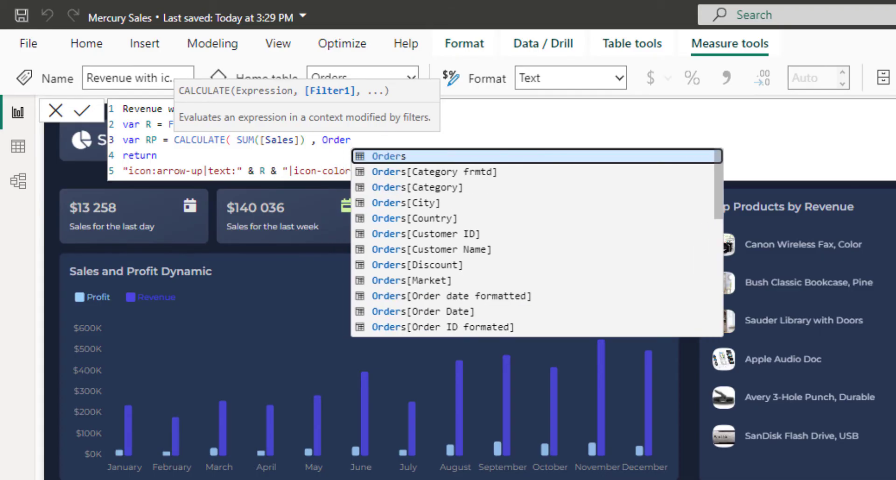
key("Down")
key("Down")
key("Down")
key("Down")
key("Down")
key("Down")
key("Down")
key("Down")
key("Down")
key("Down")
key("Tab")
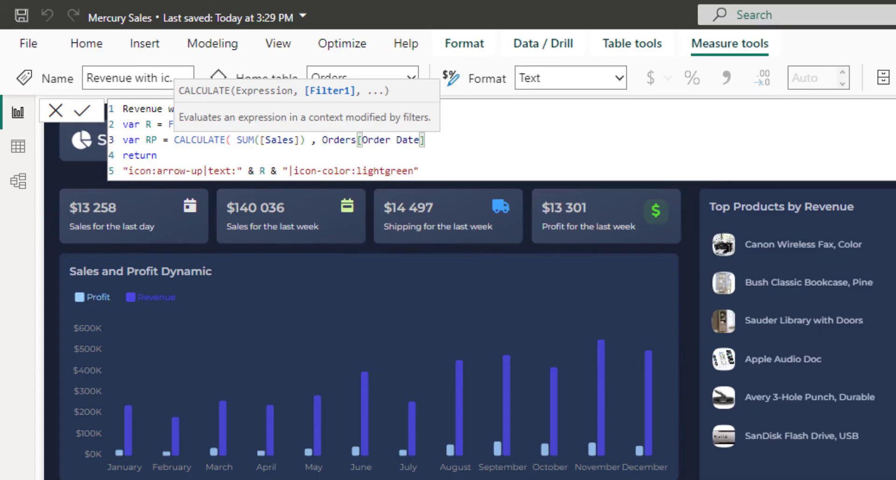
Make the RP filter require Order Date < the MAX of Orders[Order Date] - 7.
type("< MAX(Ord")
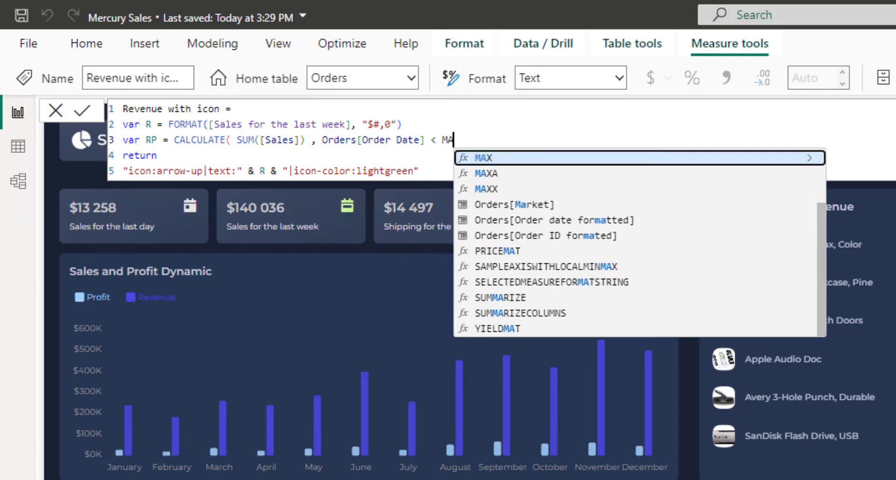
key("Down")
key("Down")
key("Down")
key("Down")
key("Down")
key("Down")
key("Down")
key("Down")
key("Down")
key("Down")
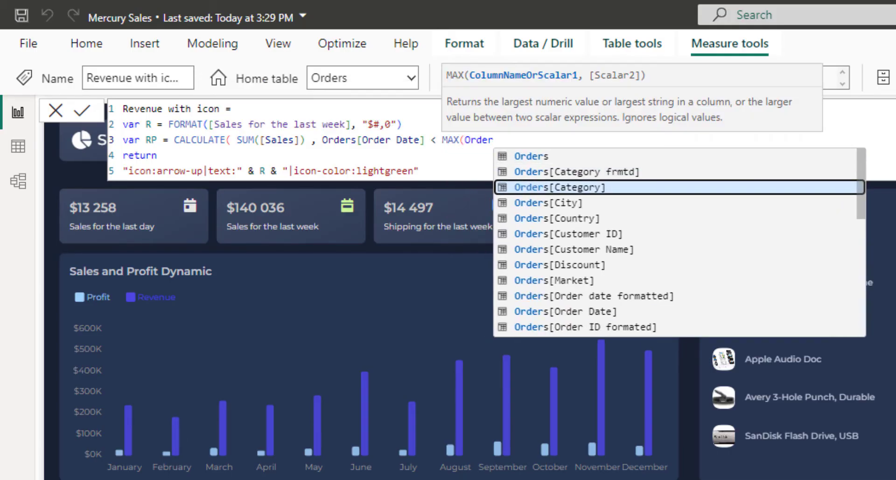
key("Tab")
type("-")
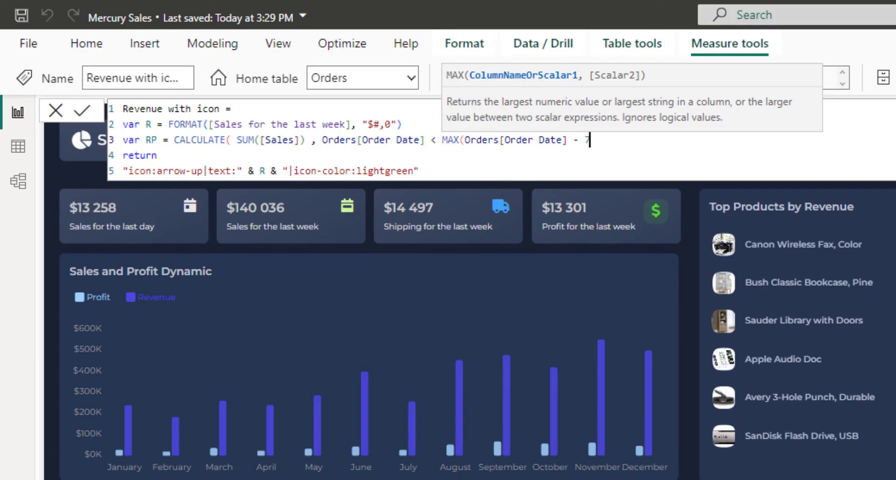
Extend the RP filter with && Orders[Order Date] >= the MAX of Orders[Order Date] - 14.
type(" 7 && Order da")
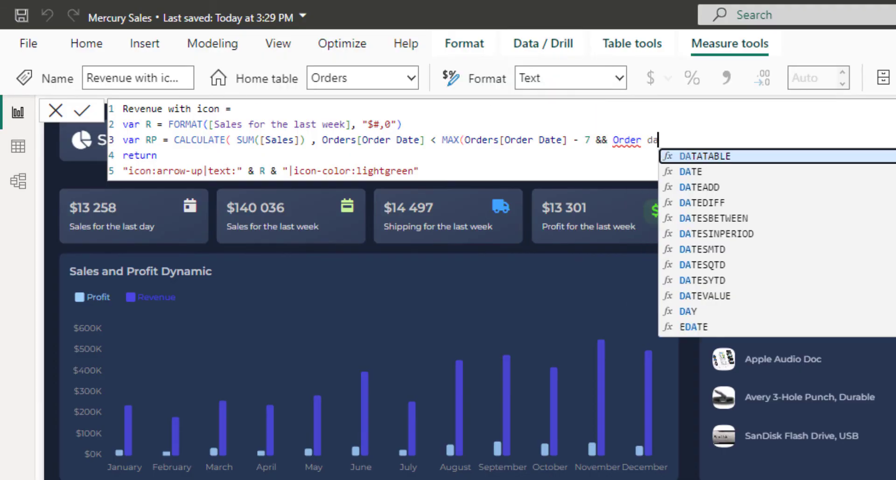
key("BackSpace")
key("BackSpace")
key("BackSpace")
key("Down")
key("Down")
key("Down")
key("Down")
key("Down")
key("Down")
key("Down")
key("Down")
key("Down")
key("Down")
key("Tab")
type(">=")
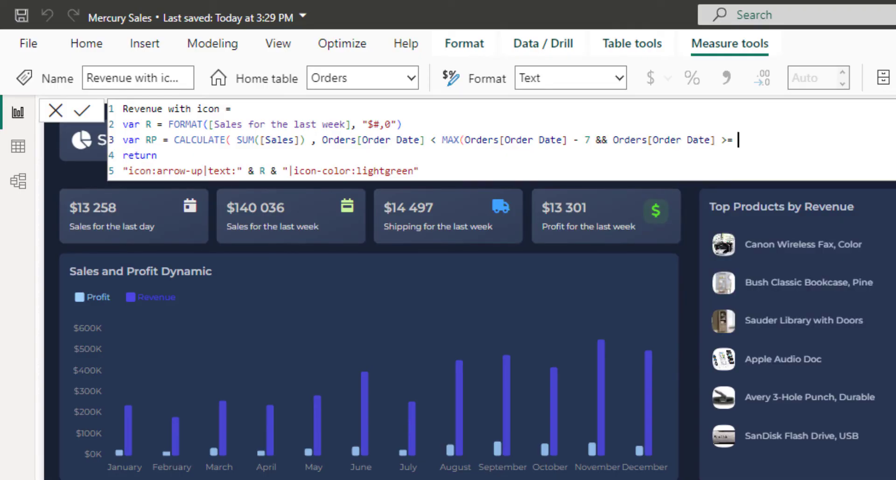
type(" MAX(Or")
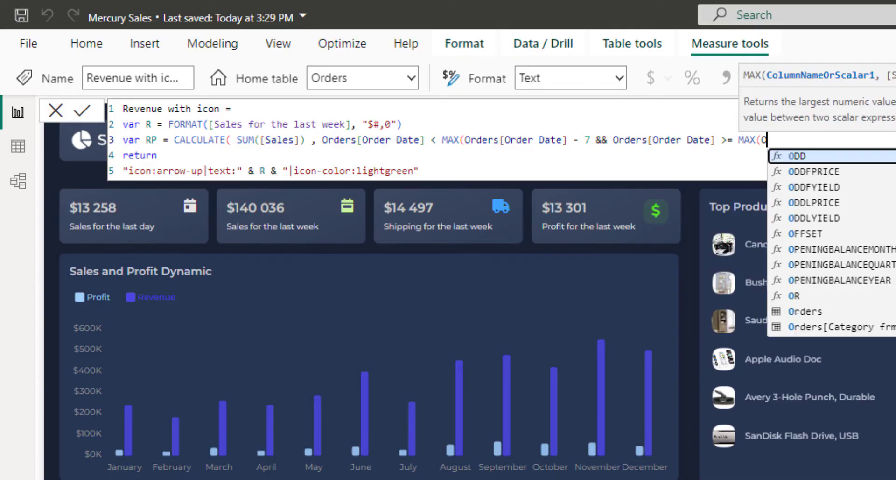
key("Down")
key("Down")
key("Down")
key("Down")
key("Down")
key("Down")
key("Down")
key("Down")
key("Down")
key("Down")
key("Tab")
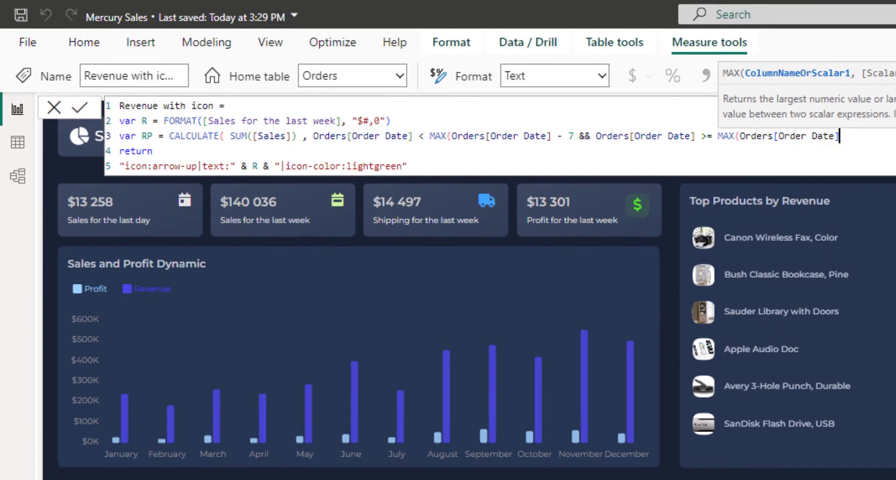
type("- 1")
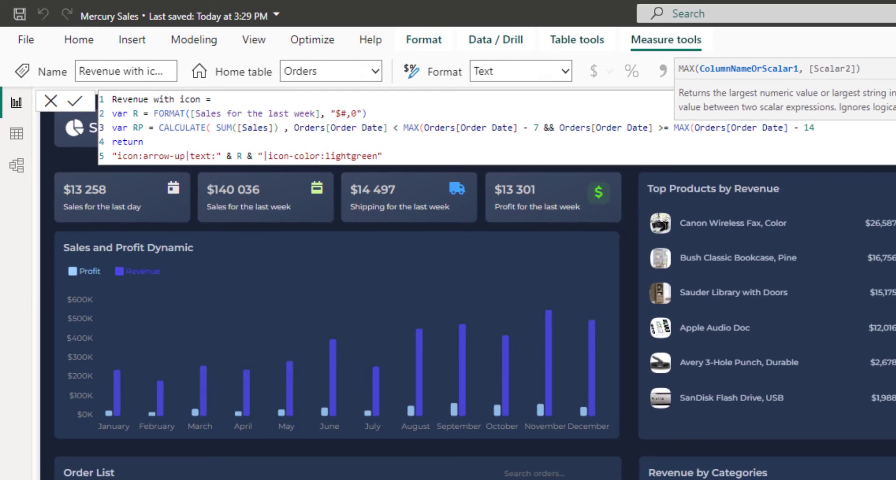
Close both MAX functions right after Orders[Order Date], before the - 7 and - 14, and close the CALCULATE function of RP.
key("Left")
key("Left")
key("Left")
key("Left")
type(")")
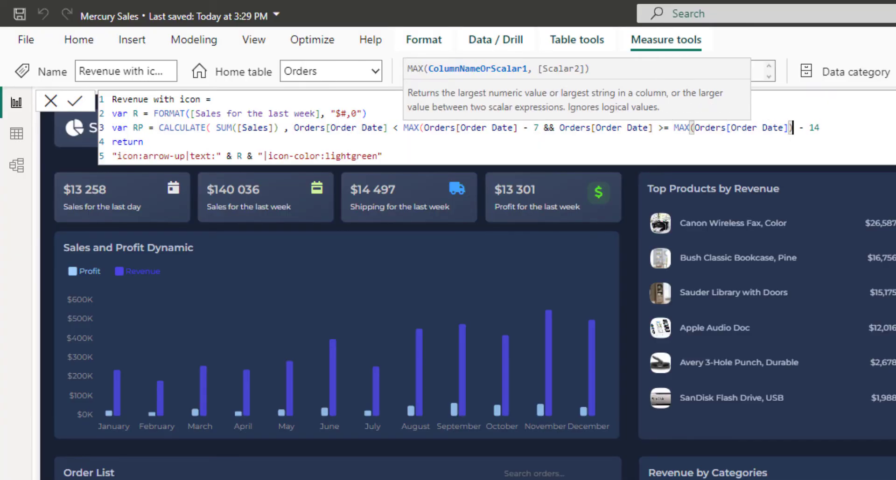
key("Left")
key("Left")
key("Left")
key("Left")
key("Left")
key("Left")
key("Left")
key("Left")
key("Left")
key("Left")
key("Left")
key("Left")
key("Left")
key("Left")
key("Left")
key("Left")
key("Left")
key("Left")
key("Left")
key("Left")
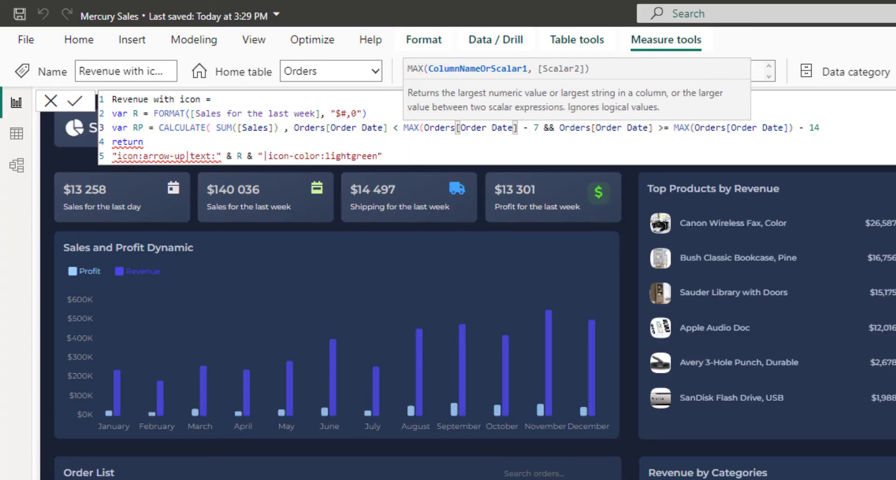
type(")")
key("Right")
key("Right")
key("Right")
key("Right")
key("Right")
key("Right")
key("Right")
key("Right")
key("Right")
key("Right")
key("Right")
key("Right")
key("Right")
key("Right")
key("Right")
key("Right")
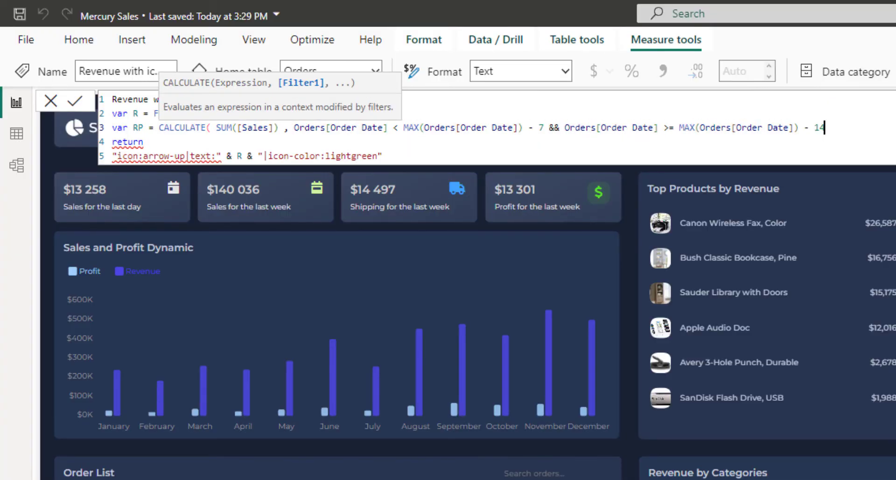
type(")")
Add a variable change = DIVIDE(r,rp,0) below RP.
key("Return")
type("var change")
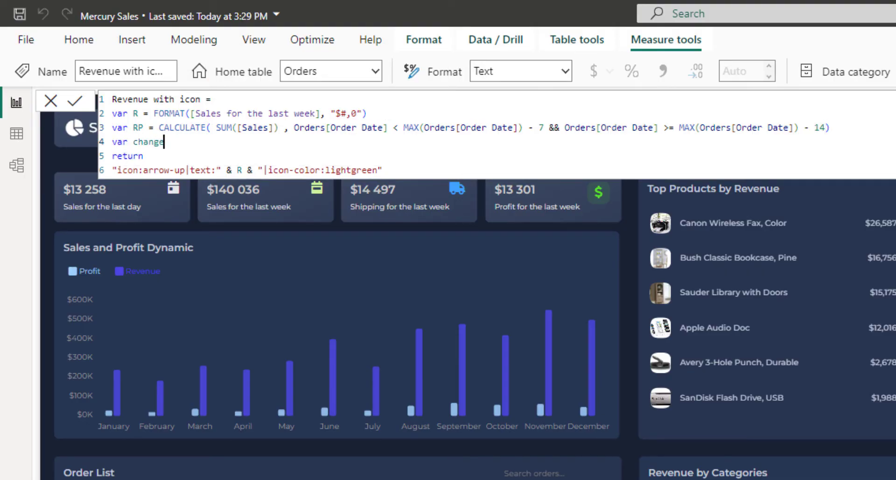
type(" = DIVIDE(r,")
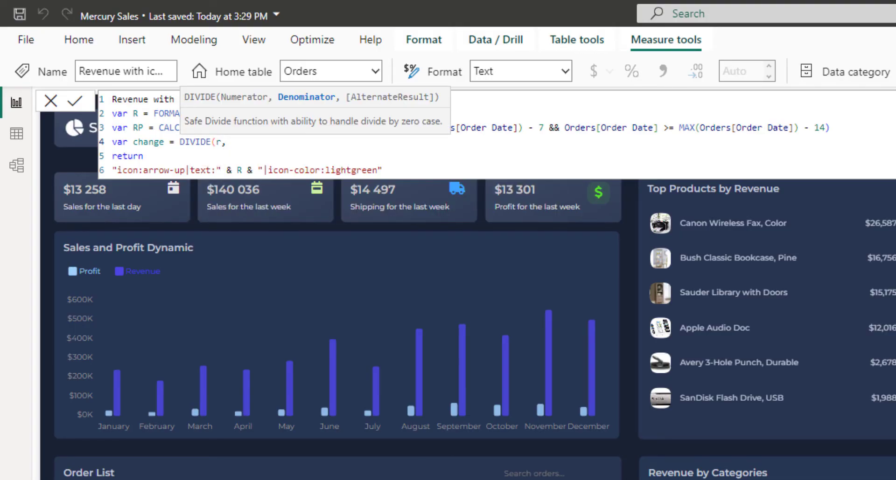
type("rp,")
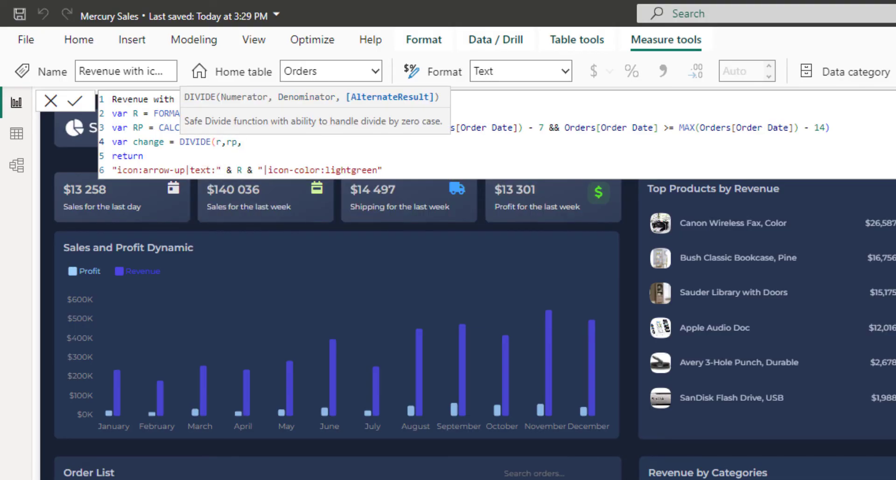
type(")")
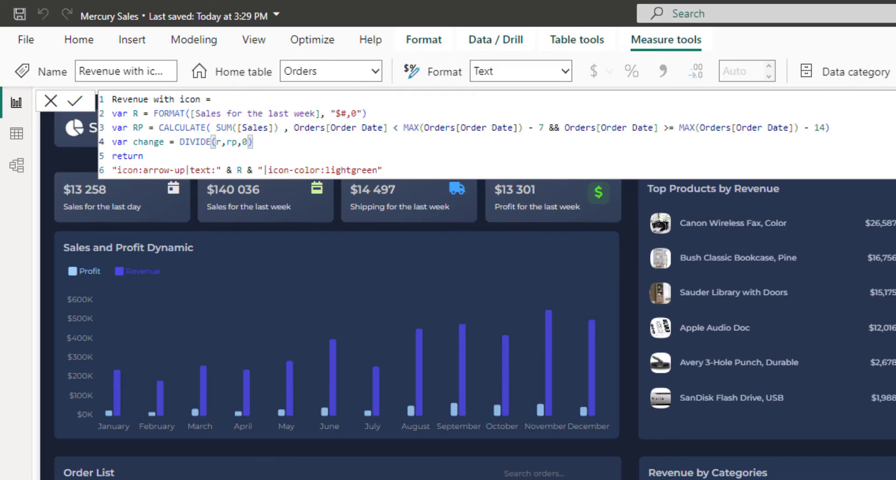
Add a variable icon = IF(change >= 1, "arrow-up", "arrow-down").
key("Return")
type("var icon = IF(ch")
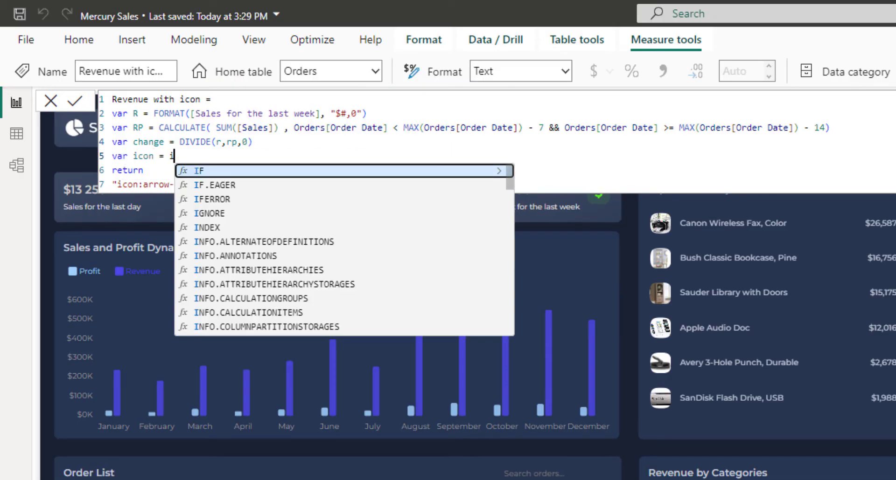
key("Tab")
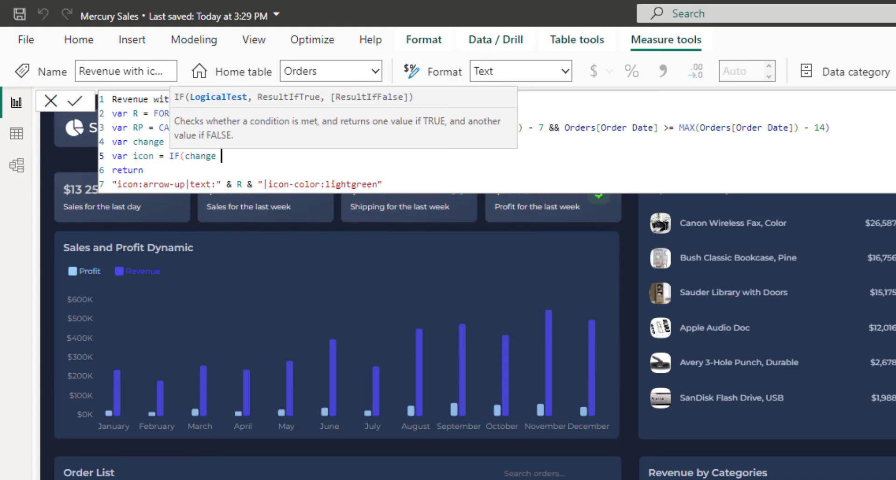
type(">= 1, \"")
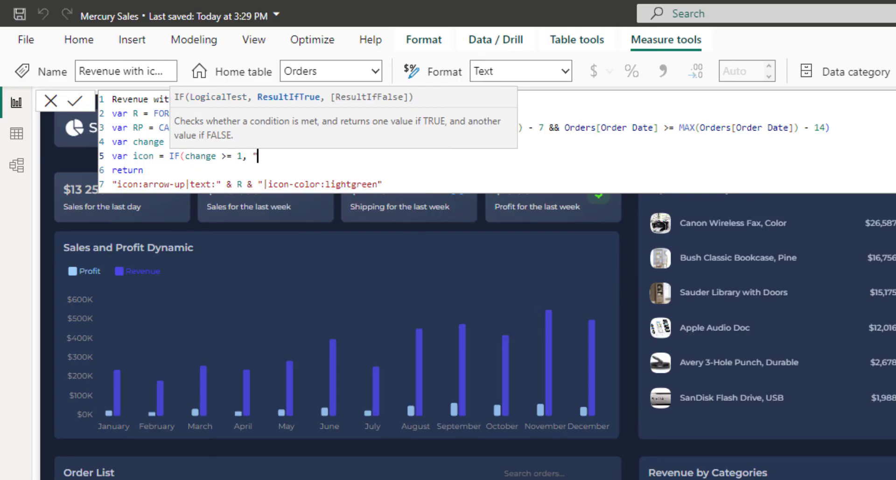
type("arrow=")
type("up\", \"")
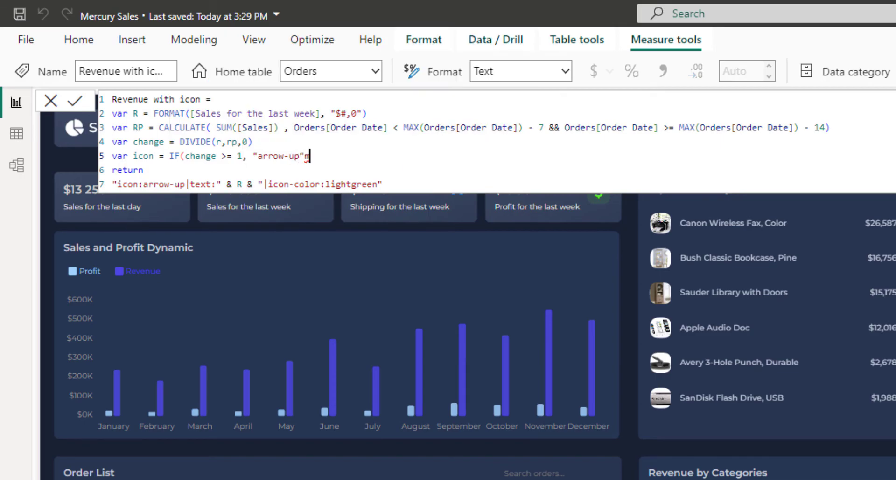
type("arrow-down\")")
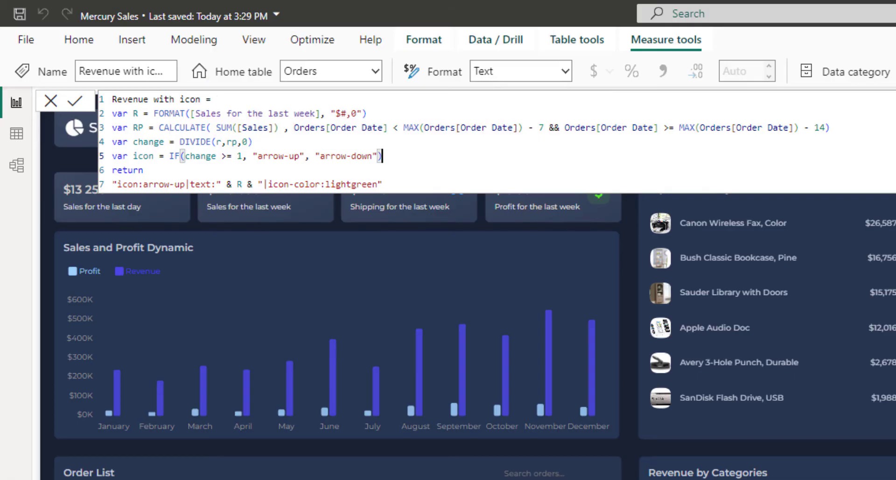
Add a variable icon_color = IF(change >=1, "lightgreen", "red").
key("Return")
type("var icon")
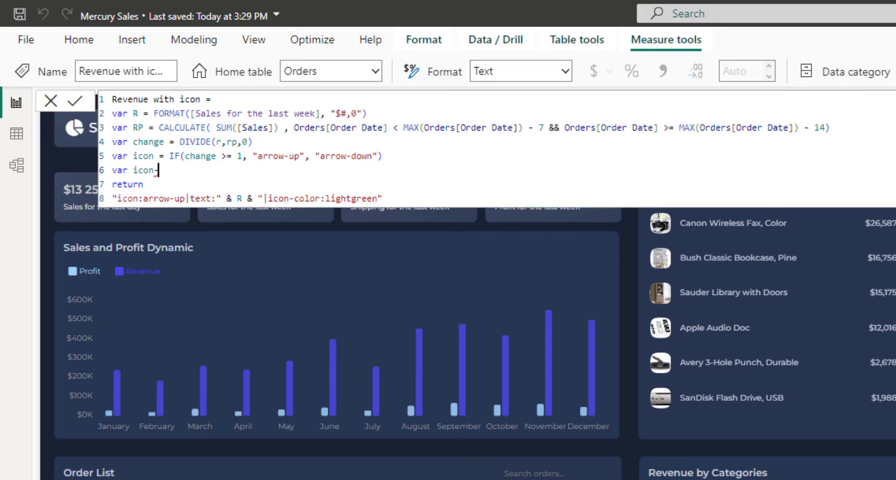
type("_color = IF")
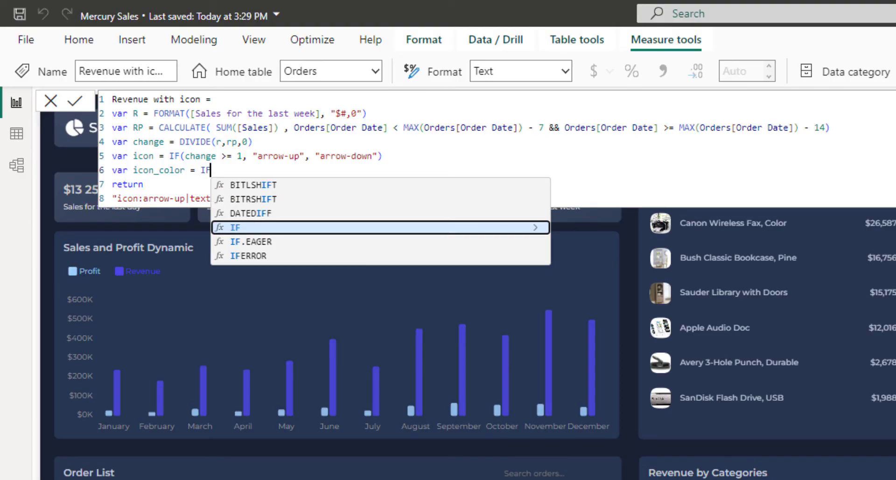
type("(change >=1,")
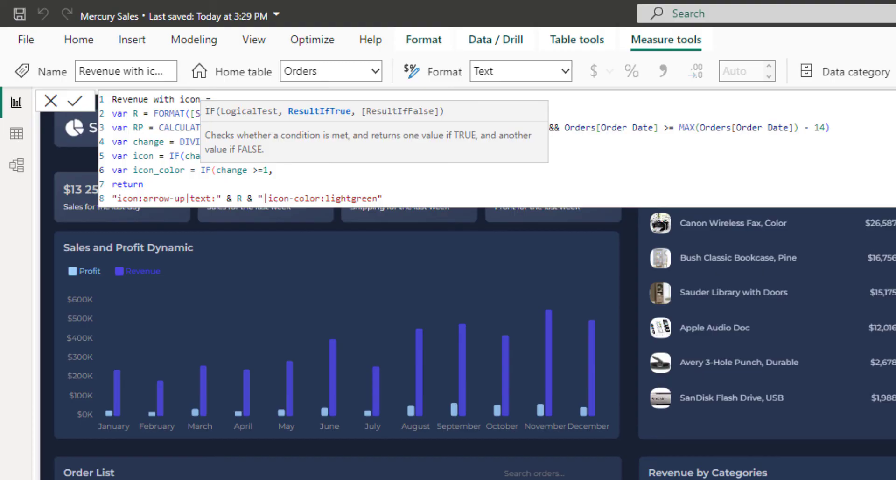
type(" \"lightgreen\", \"")
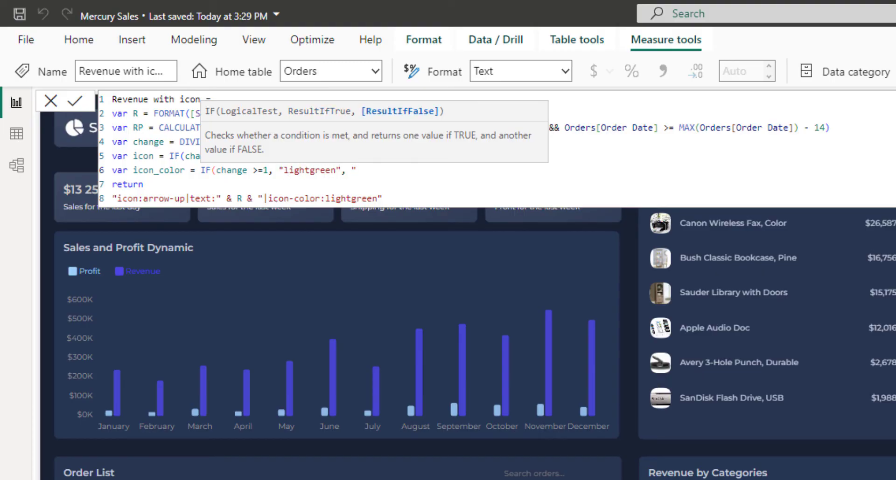
type("red\")")
Replace the fixed arrow-up in the measure's output text with the icon variable, joined with &.
left_click_drag(143, 198, 185, 198)
type("\" & ")
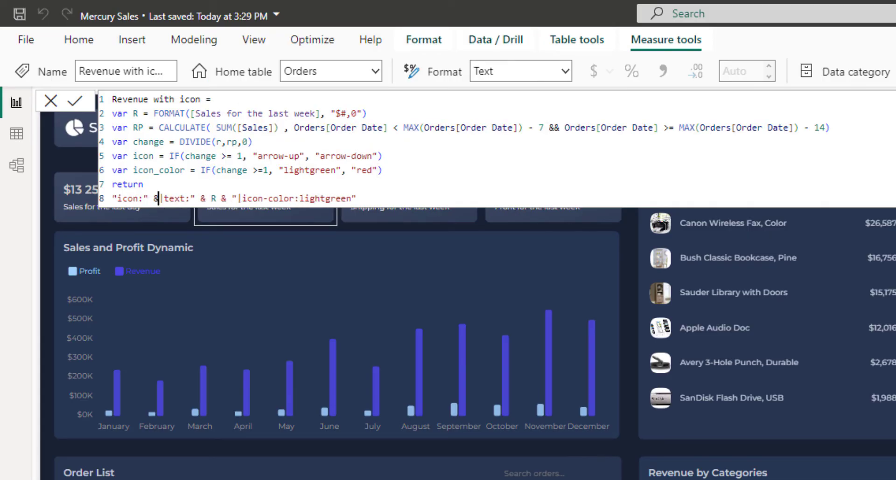
type("icon &")
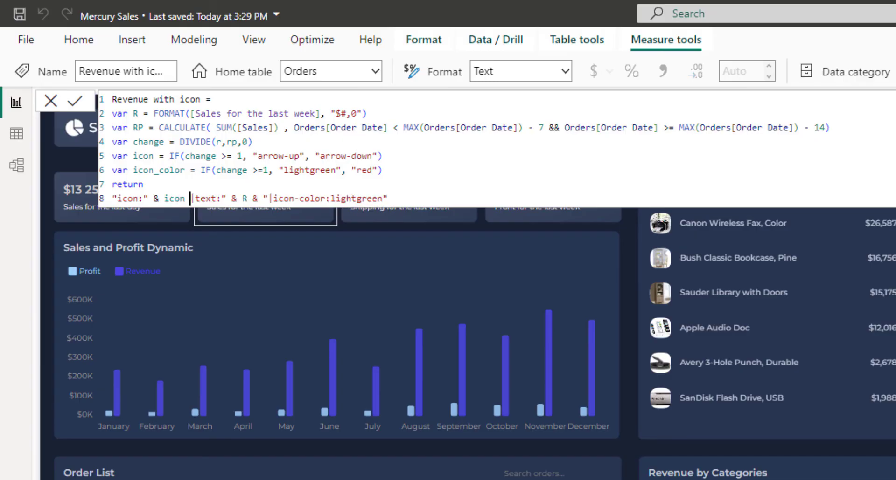
type(" \"")
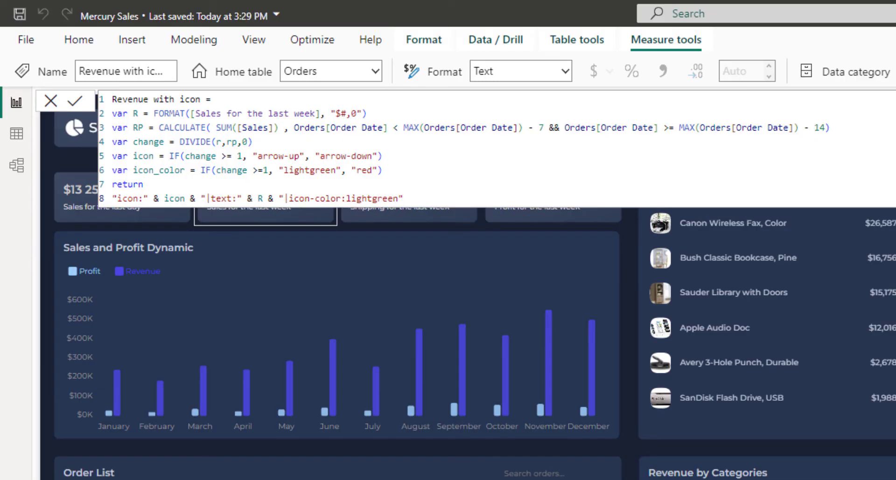
Replace the fixed lightgreen in the output text with the icon_color variable and commit the measure.
key("ctrl+shift+Left")
key("BackSpace")
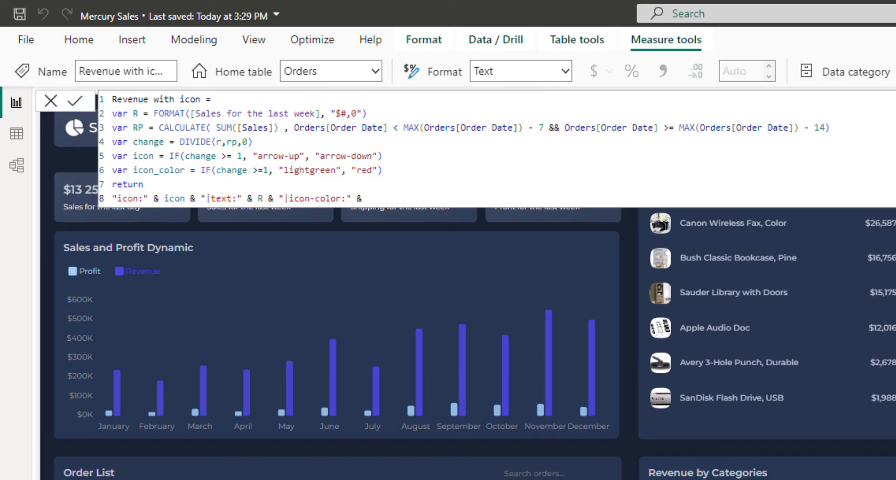
type("icon")
key("Down")
key("Tab")
key("Up")
key("Return")
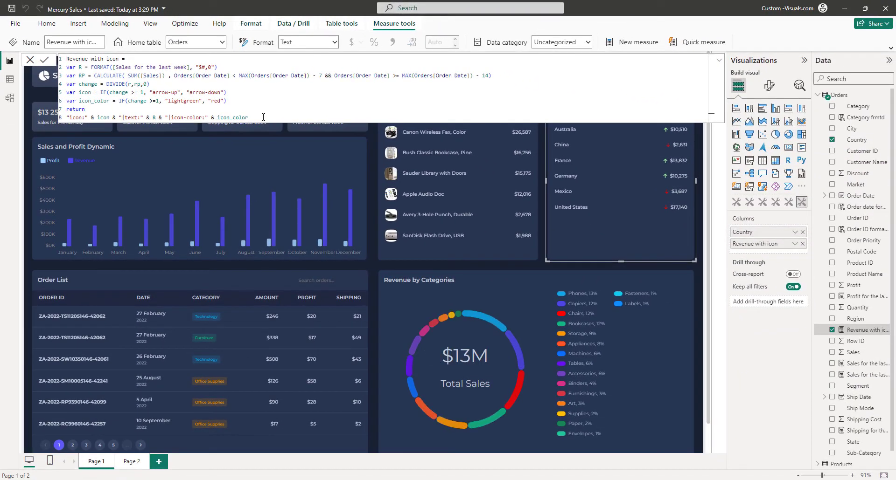
Create a new table from the copied list of country names and codes, keeping its first row as data rather than headers.
left_click(705, 217)
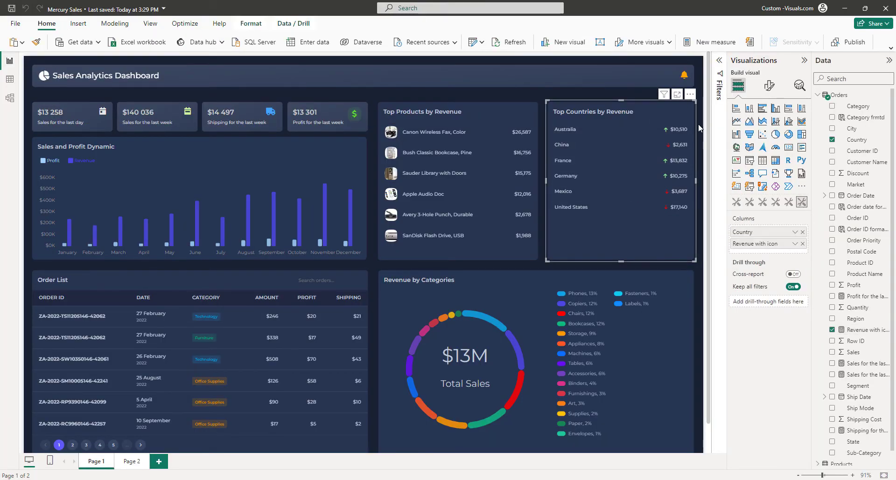
left_click(304, 41)
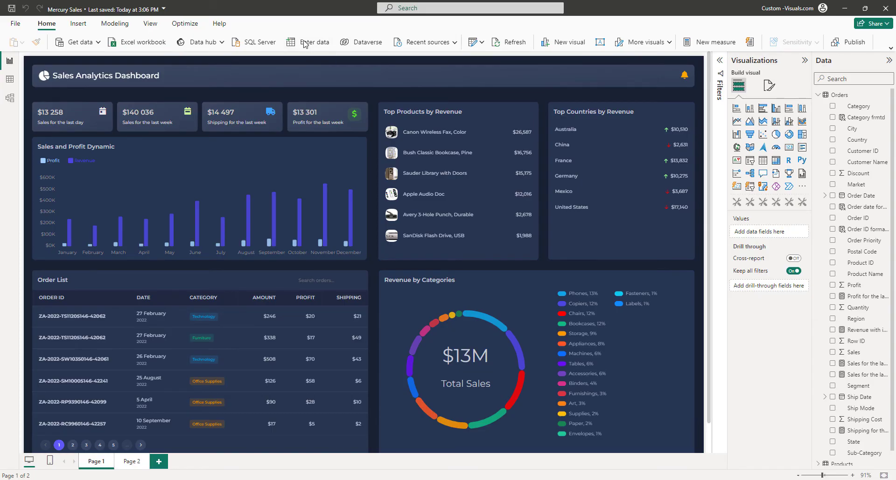
key("ctrl+v")
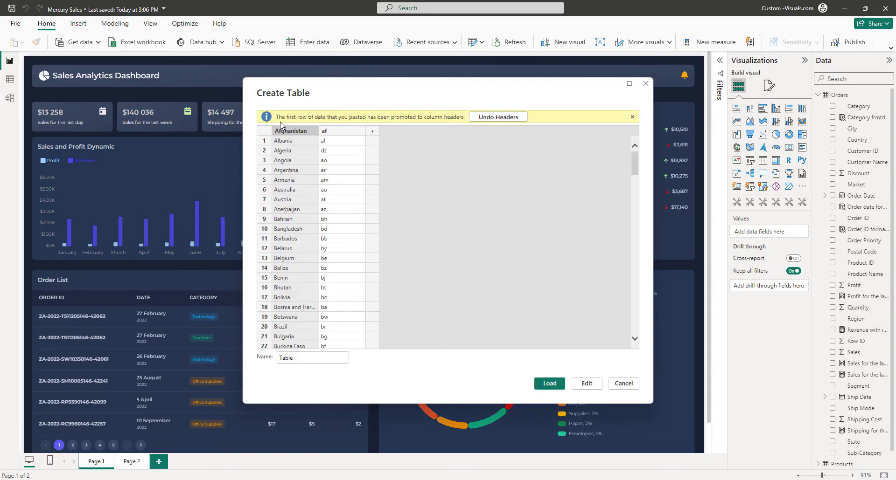
left_click(498, 117)
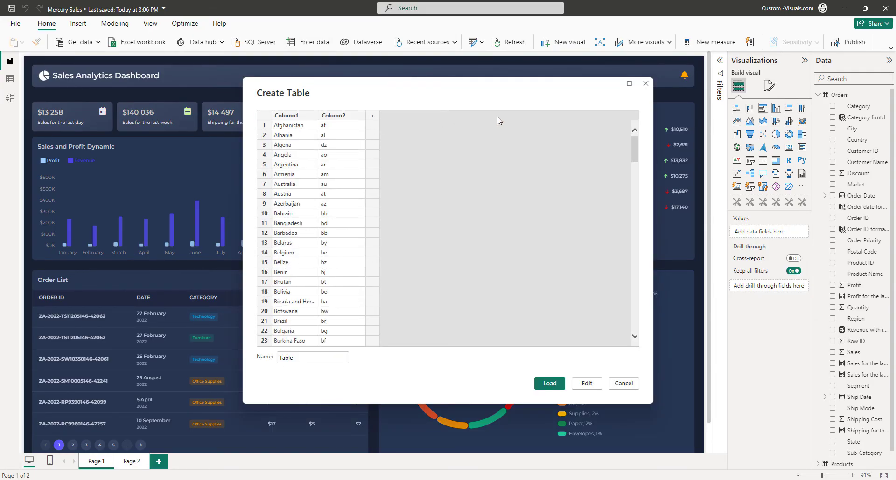
Name the pasted columns Country and Code, name the table Countries, and open it for editing in Power Query.
double_click(302, 118)
type("Country")
key("Tab")
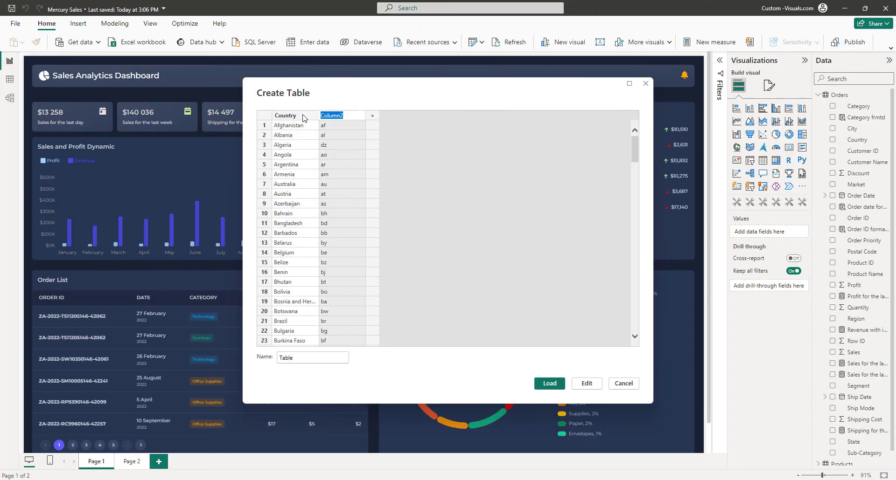
type("Code")
left_click(323, 356)
type("Countries")
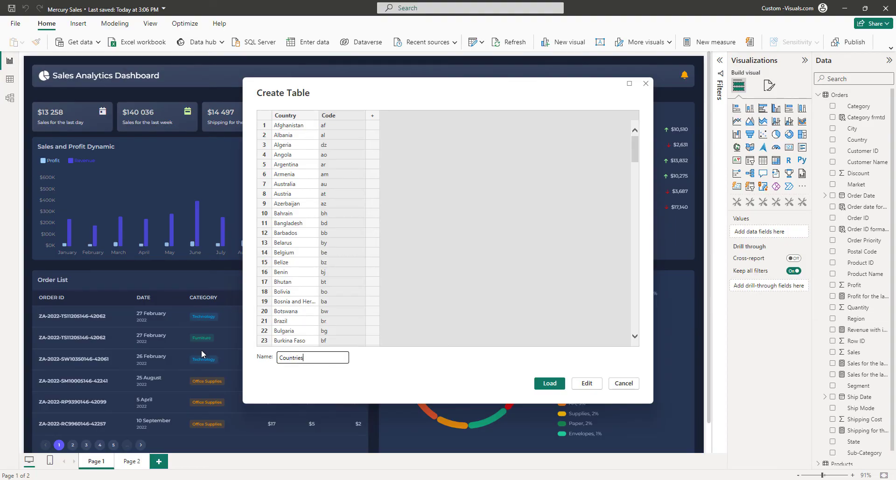
left_click(589, 384)
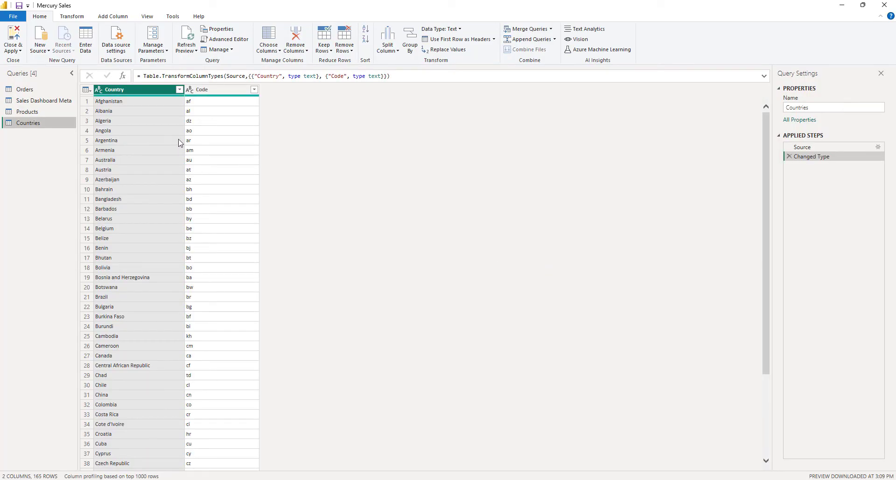
left_click(113, 18)
left_click(47, 47)
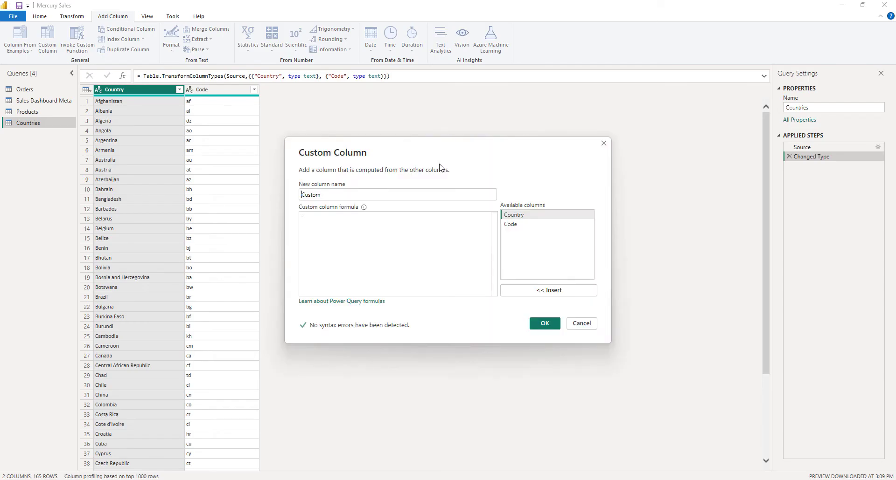
type("Flag_URL")
left_click(310, 217)
type("\"")
type("&")
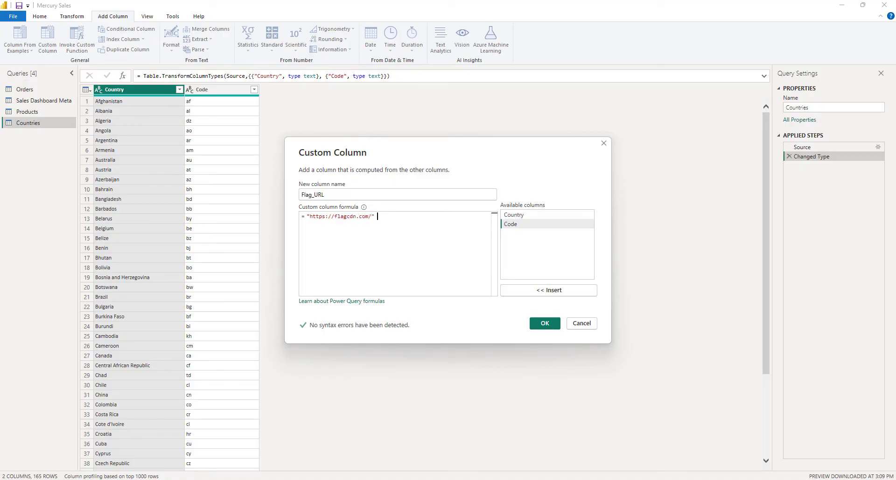
double_click(511, 225)
type("& \"")
left_click(542, 322)
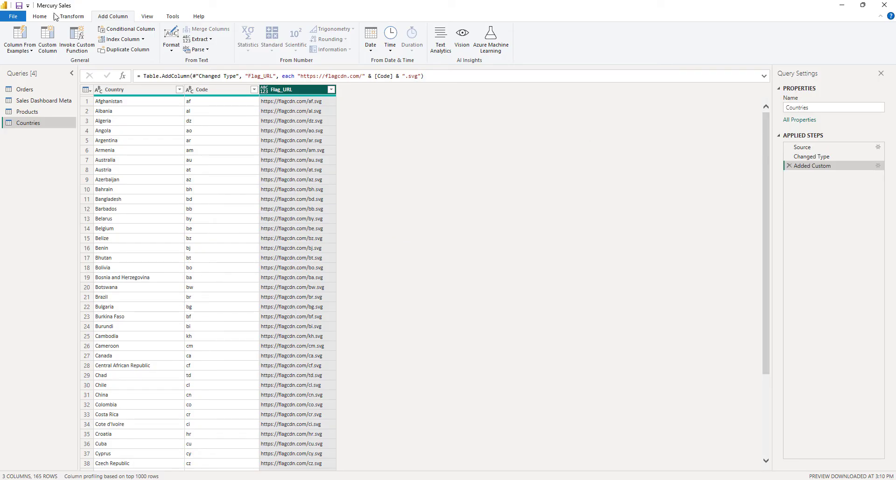
Set the Flag_URL column's data type to Text and apply the query changes to the report.
left_click(71, 16)
left_click(128, 29)
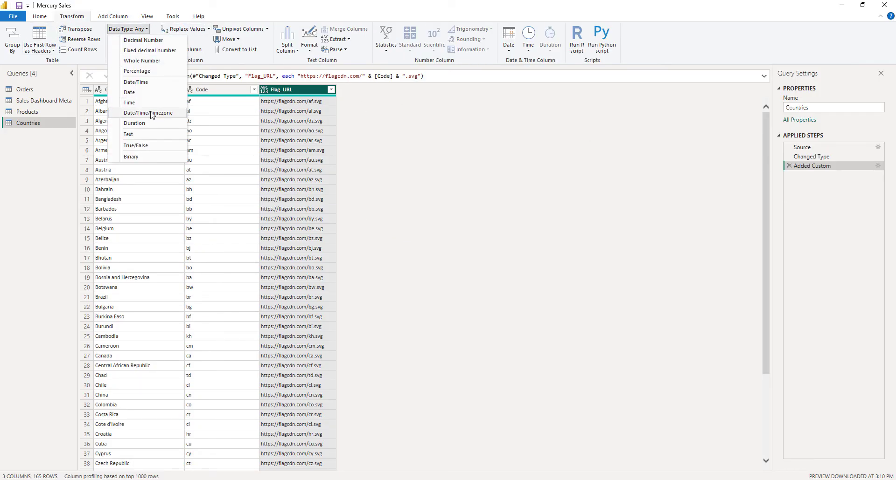
left_click(133, 134)
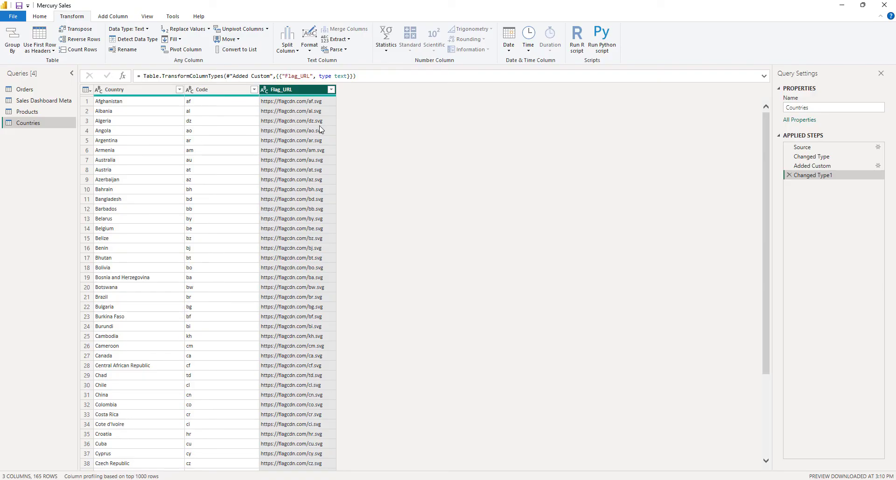
left_click(40, 16)
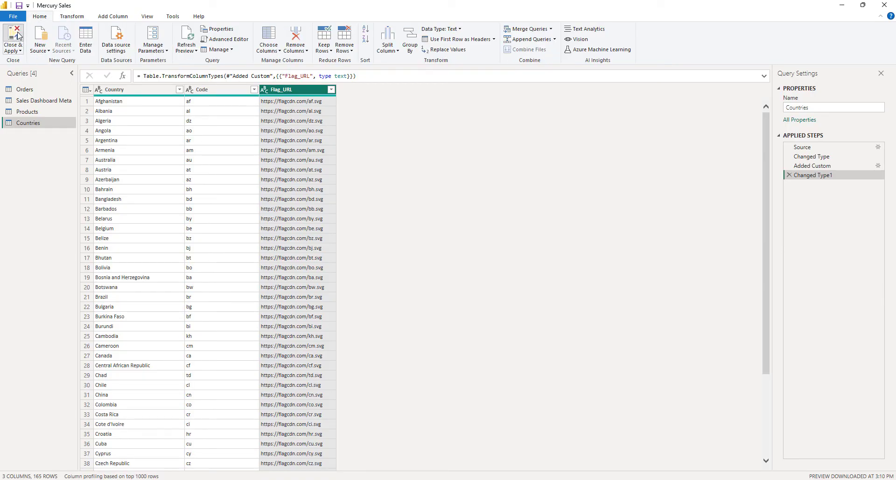
left_click(19, 36)
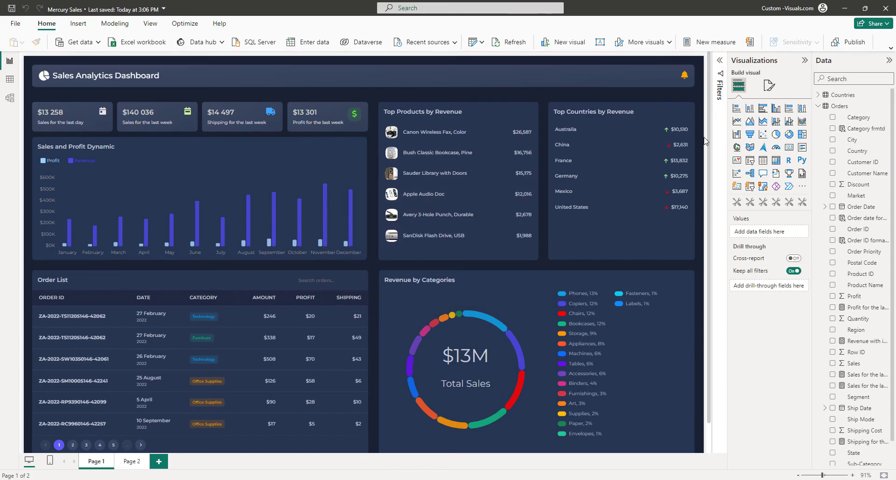
In the data model, place the Countries table below Orders and inspect the relationship between the two tables.
left_click(631, 115)
left_click(817, 106)
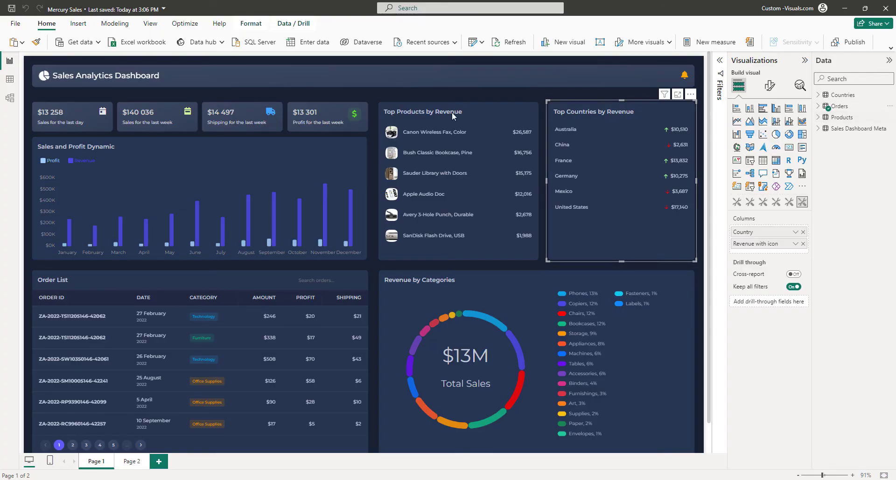
left_click(10, 98)
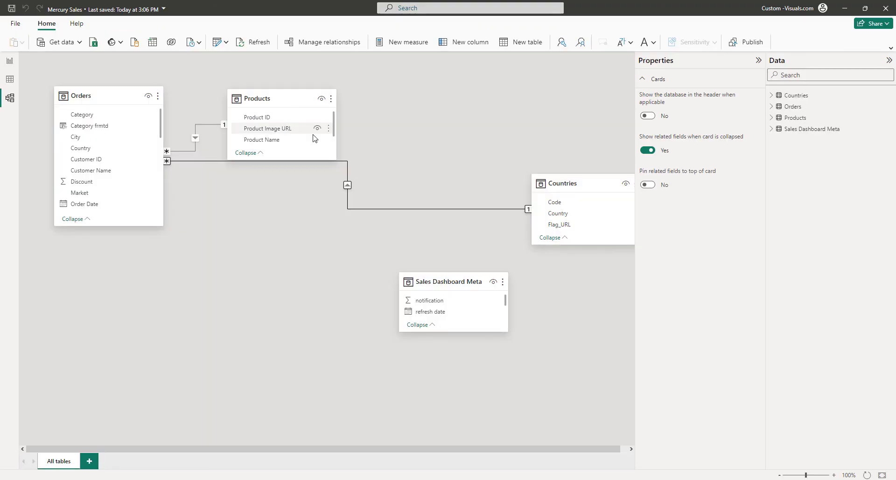
left_click_drag(537, 179, 112, 347)
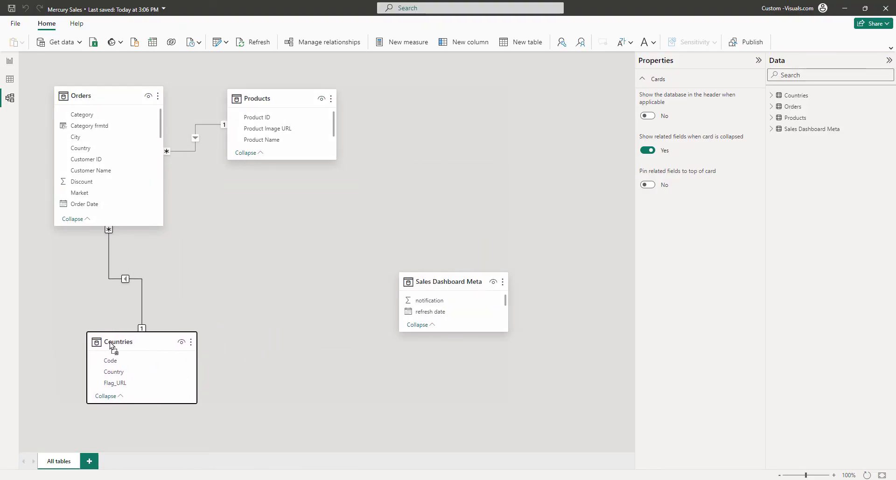
left_click(142, 303)
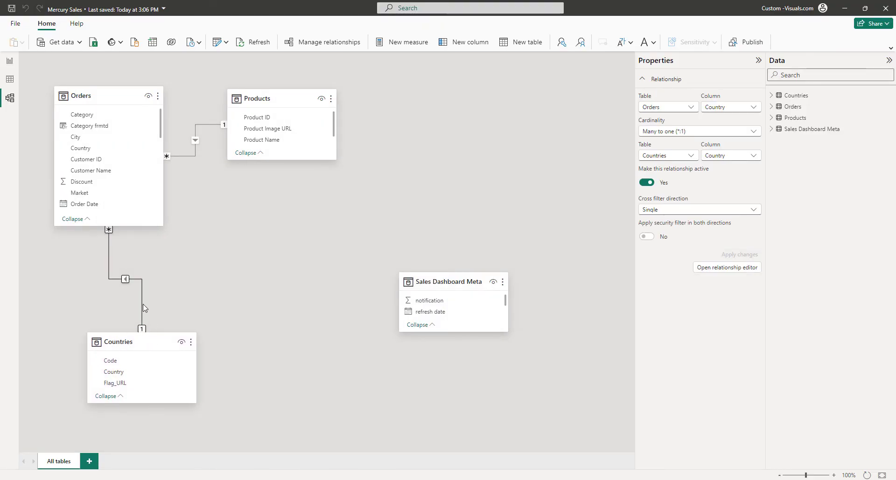
Add a calculated column named Country w flag to the Countries table.
left_click(12, 83)
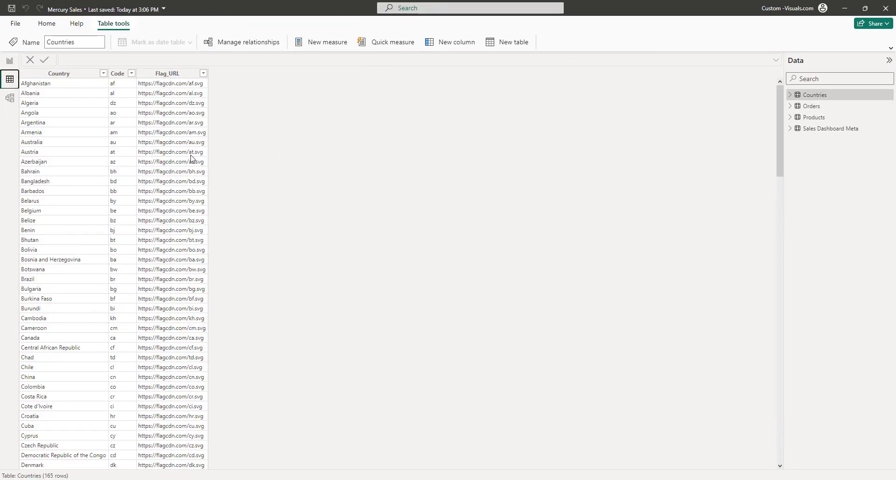
left_click(195, 156)
right_click(860, 128)
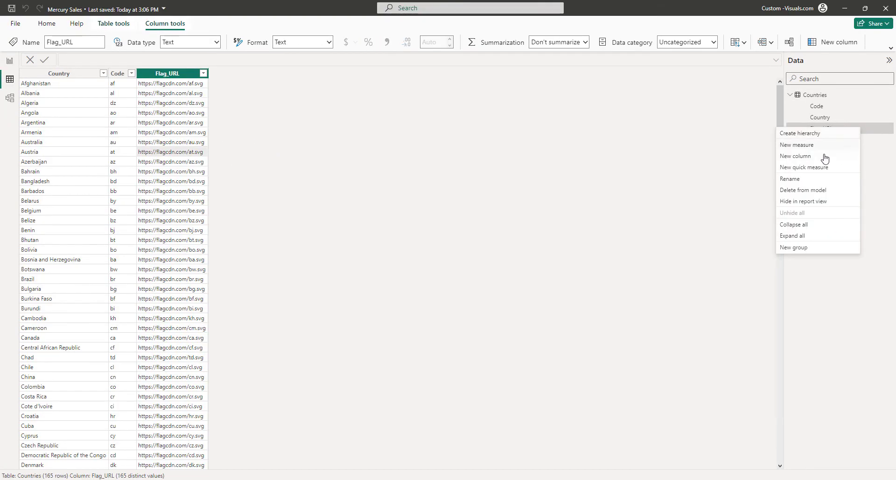
left_click(827, 156)
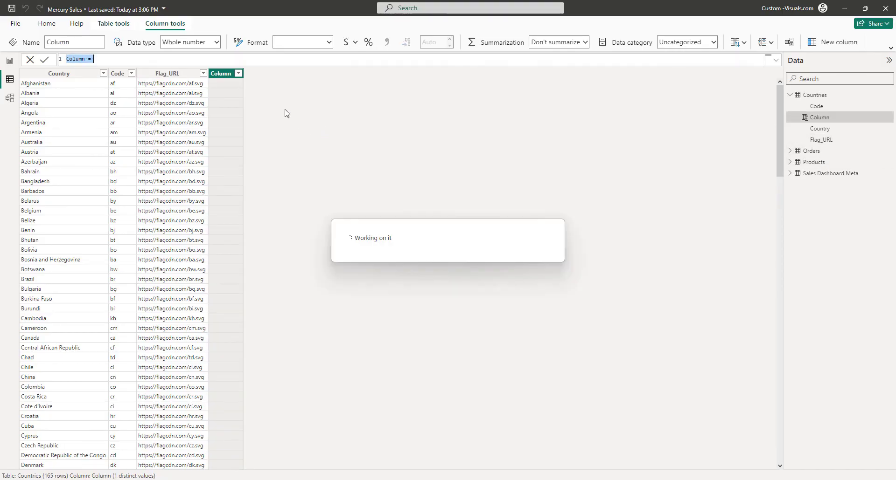
type("Country w flag =")
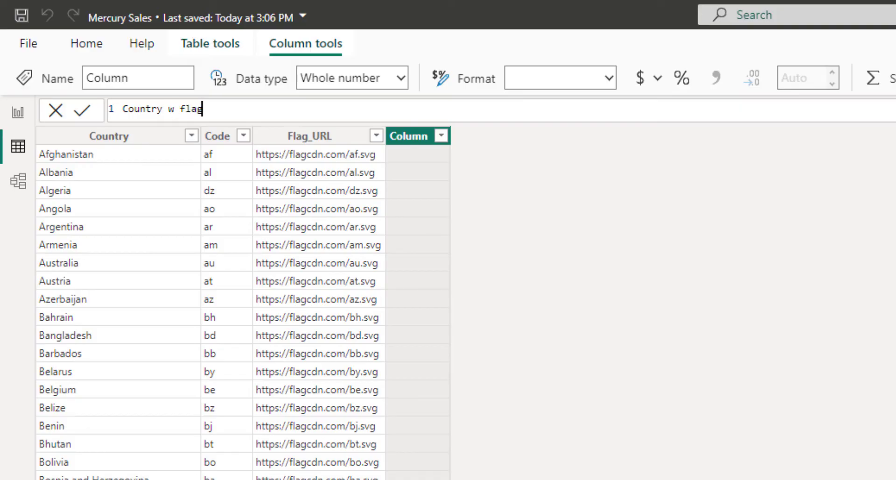
Start the column's formula on a new line with "image:" & [Flag_URL] & "|text:" &.
key("shift+Return")
type("\"image:\" & [")
key("Down")
key("Down")
key("Tab")
type("& \"|text:\" & ")
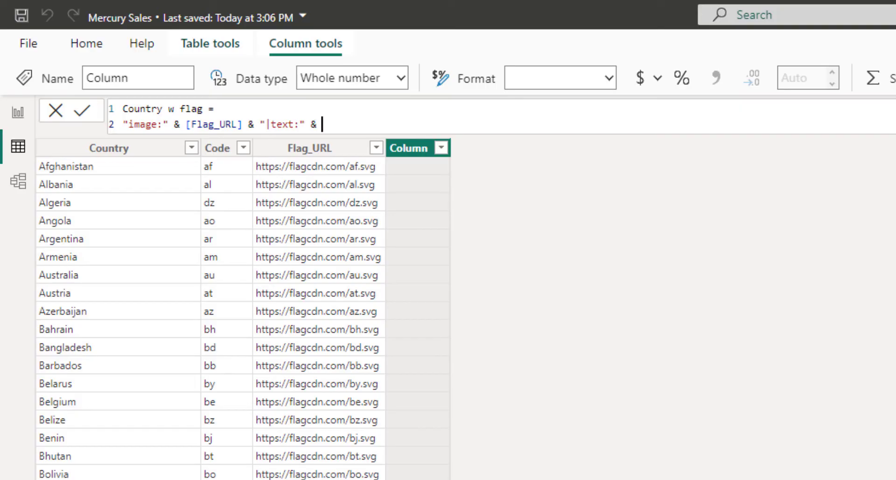
Complete the formula with [Country] & "|circle", commit it, and look through the generated rows.
type("[c")
key("Down")
key("Tab")
type("& ")
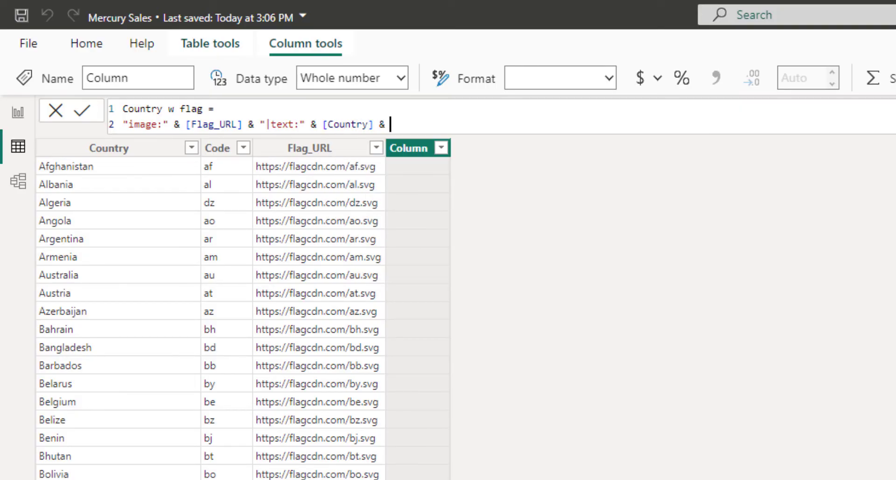
type("\"|circle")
key("Return")
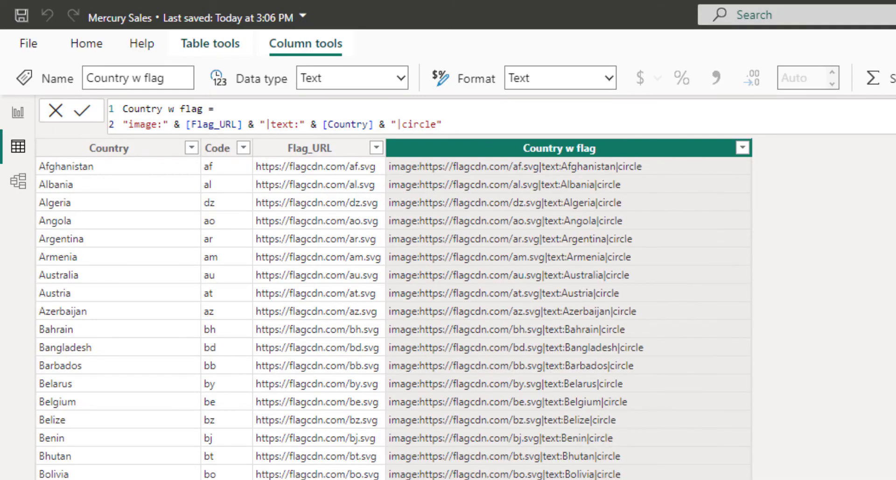
scroll(393, 318, "down", 20)
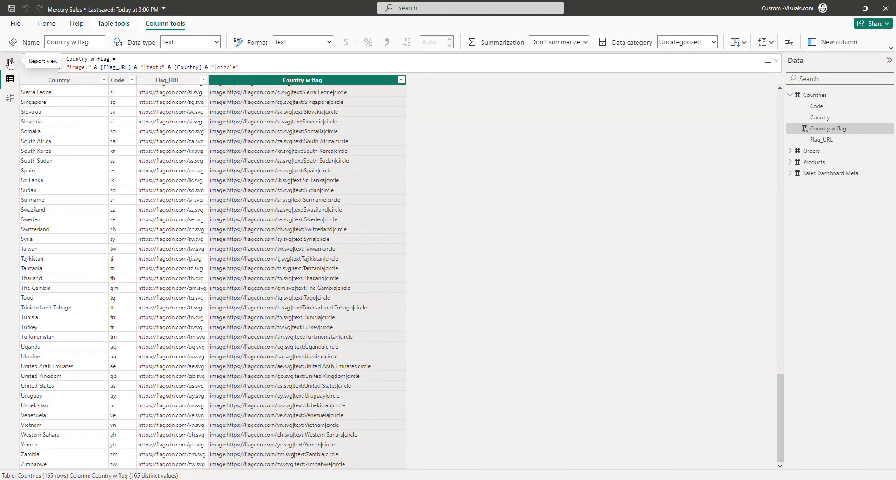
In the report's Top Countries by Revenue table, replace the Country column with Country w flag from the Countries table.
left_click(17, 108)
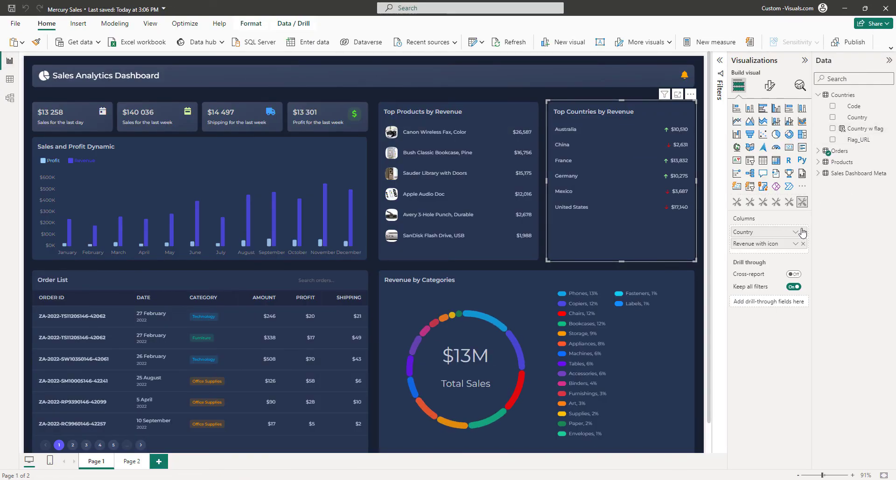
left_click_drag(858, 129, 792, 234)
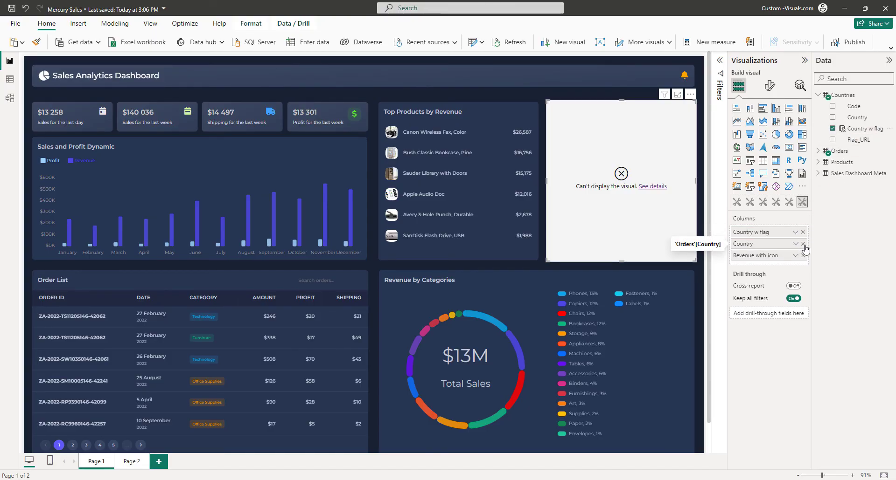
left_click(802, 244)
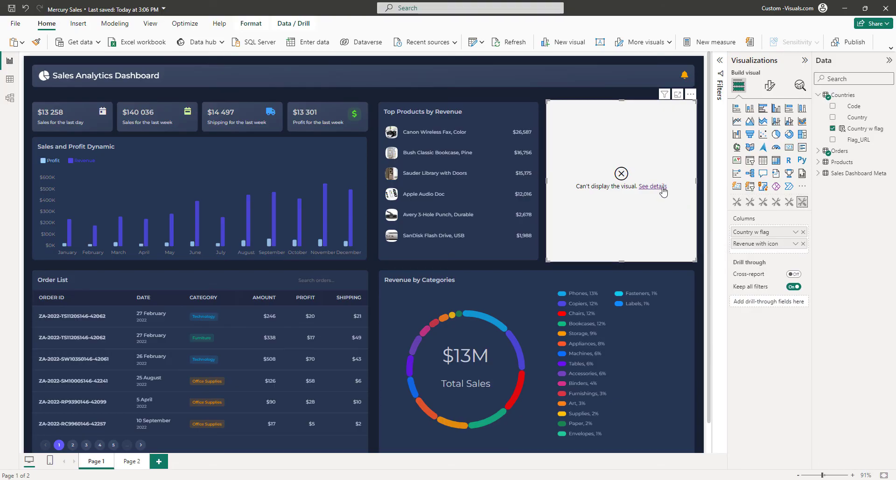
Read the Top Countries visual's error details and remove its old Country top 6 filter.
left_click(660, 188)
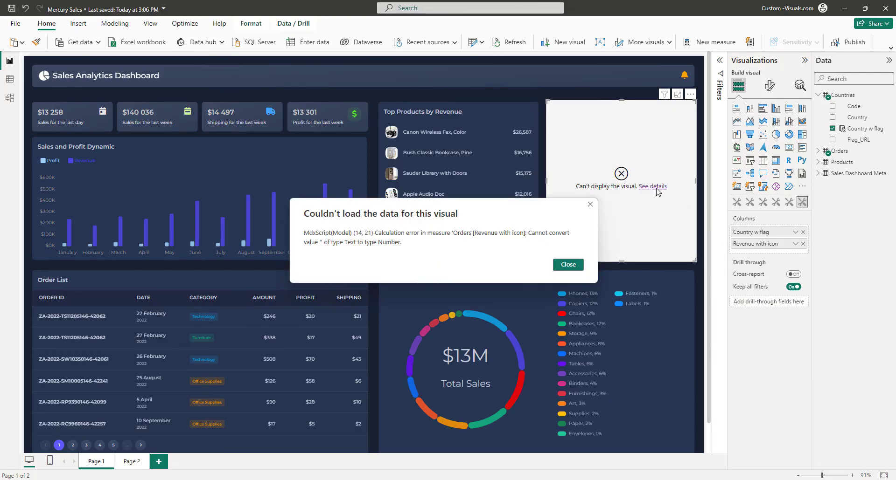
left_click(569, 265)
left_click(718, 87)
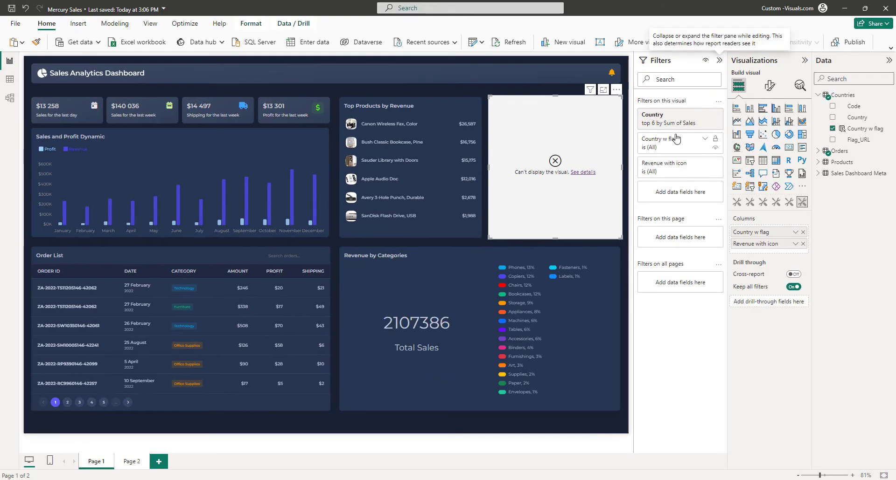
left_click(705, 115)
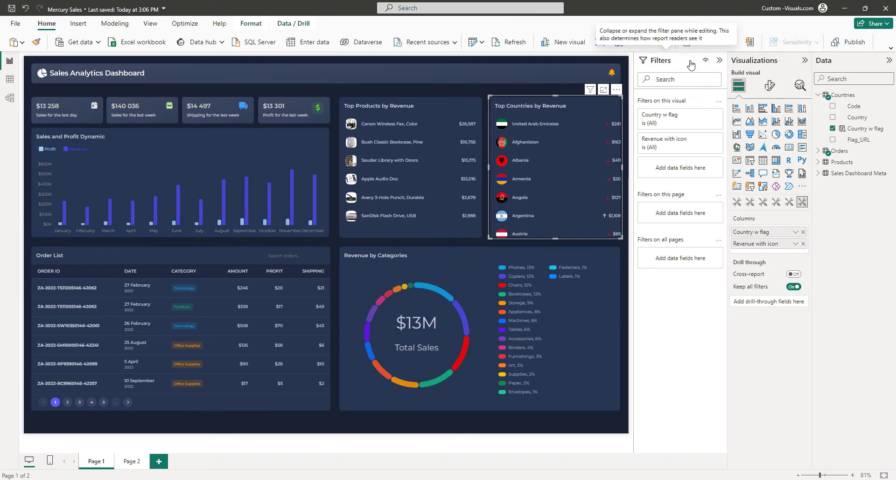
left_click(719, 60)
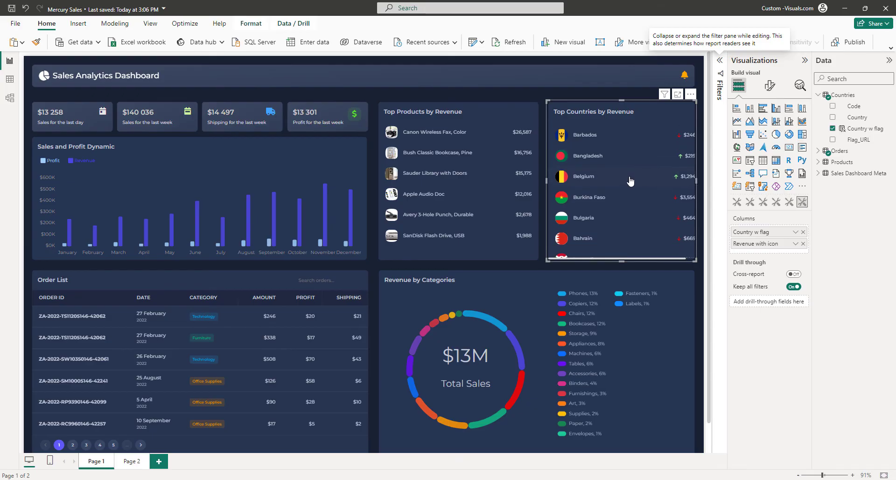
On the Top Countries by Revenue table, set the Country w flag filter to Top N showing the top 6 items.
left_click(719, 96)
left_click(676, 117)
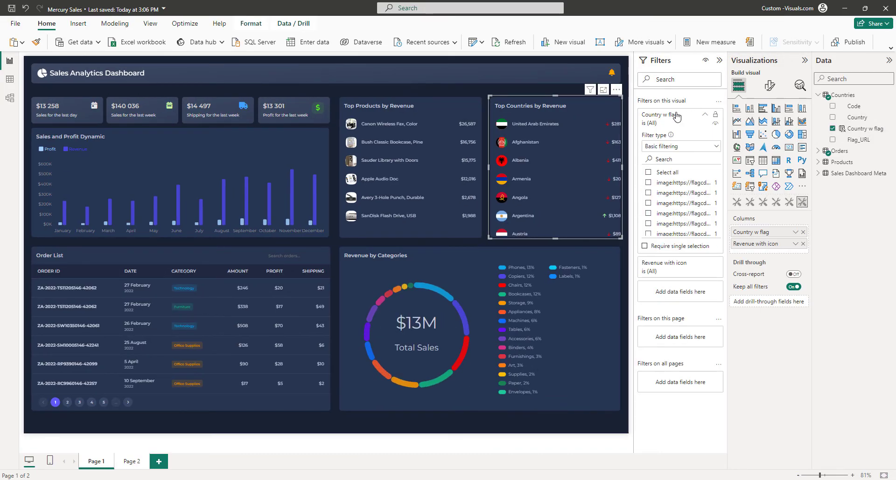
left_click(686, 147)
left_click(674, 182)
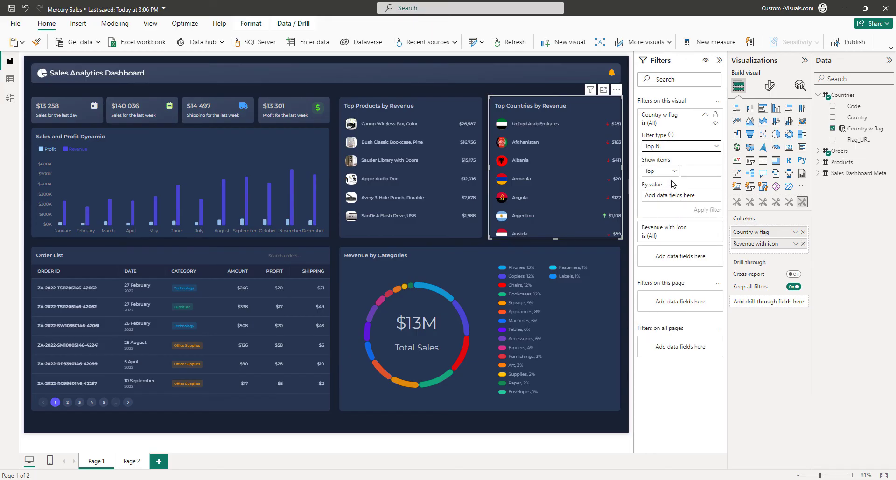
left_click(690, 172)
type("6")
Use Sales from the Orders table as the filter's ranking value, apply the filter and collapse the Filters pane.
left_click(818, 152)
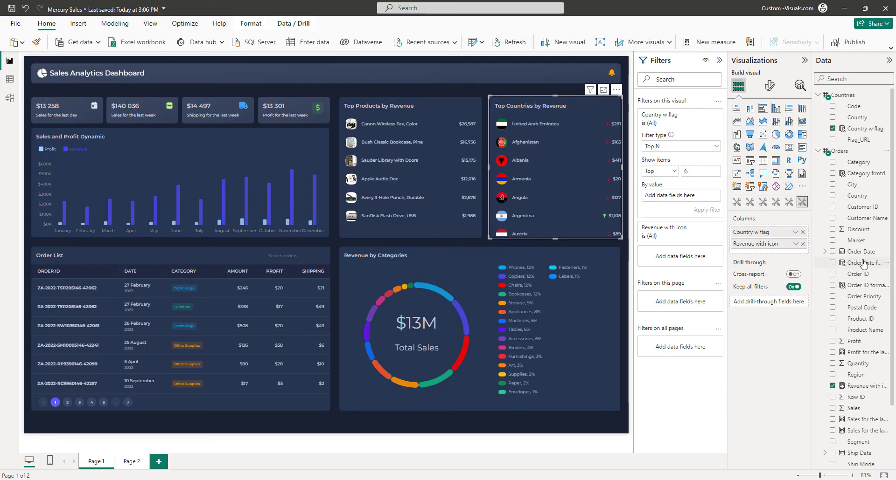
scroll(863, 266, "down", 3)
left_click_drag(853, 337, 680, 195)
left_click(707, 210)
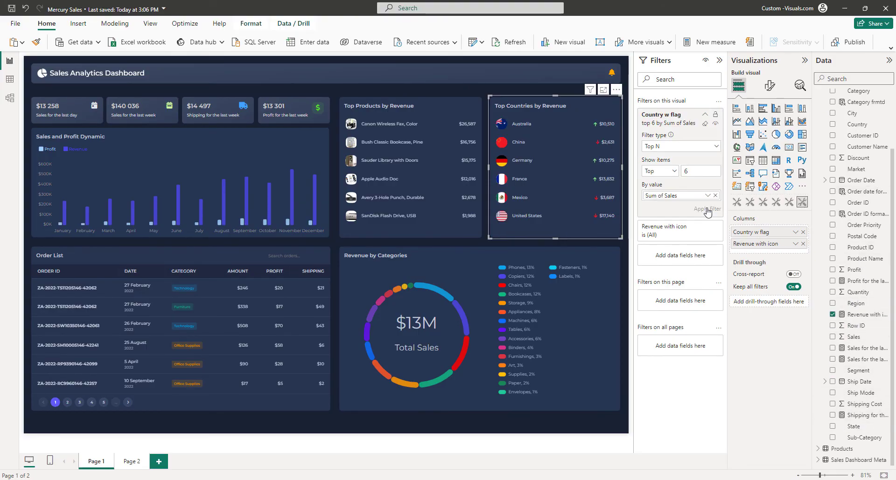
left_click(719, 60)
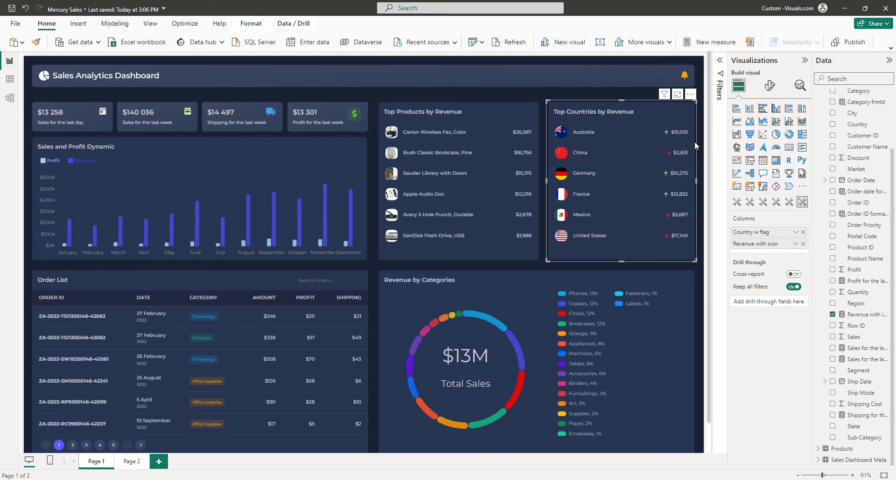
Select several countries one after another in Top Countries by Revenue to check the dashboard's cross-filtering, and clear the selection.
left_click(612, 138)
left_click(612, 138)
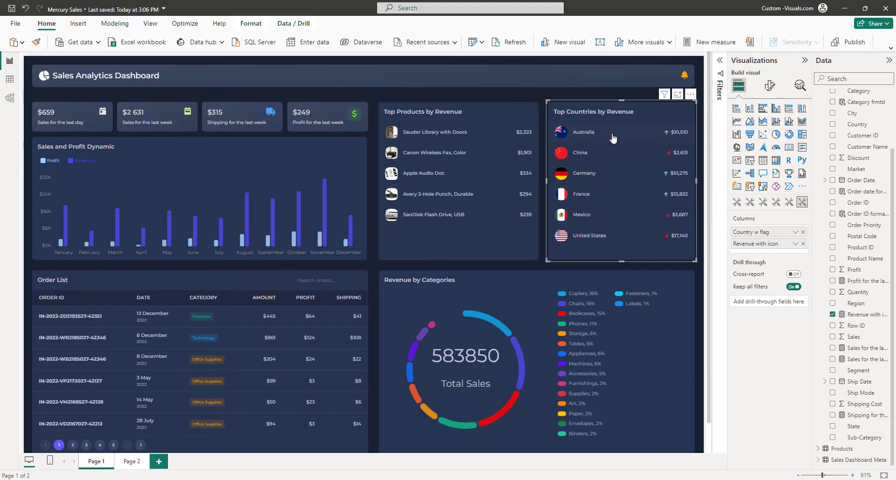
left_click(606, 178)
left_click(603, 198)
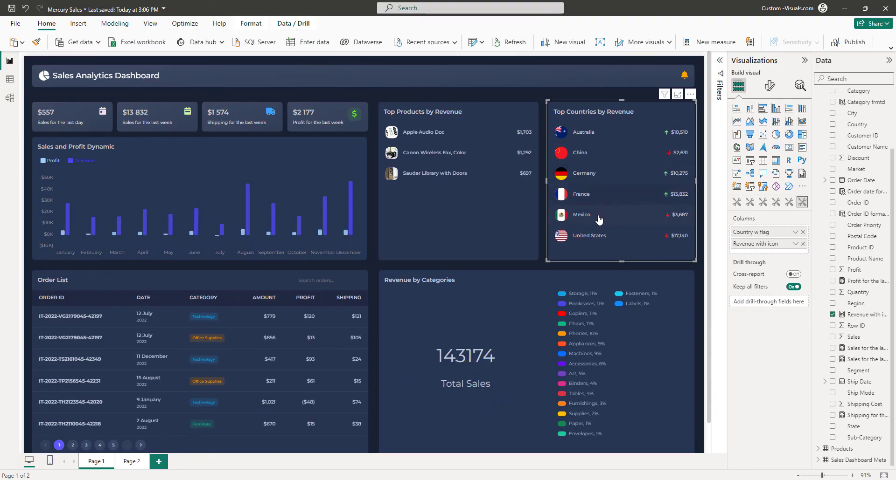
left_click(598, 219)
left_click(599, 238)
left_click(599, 238)
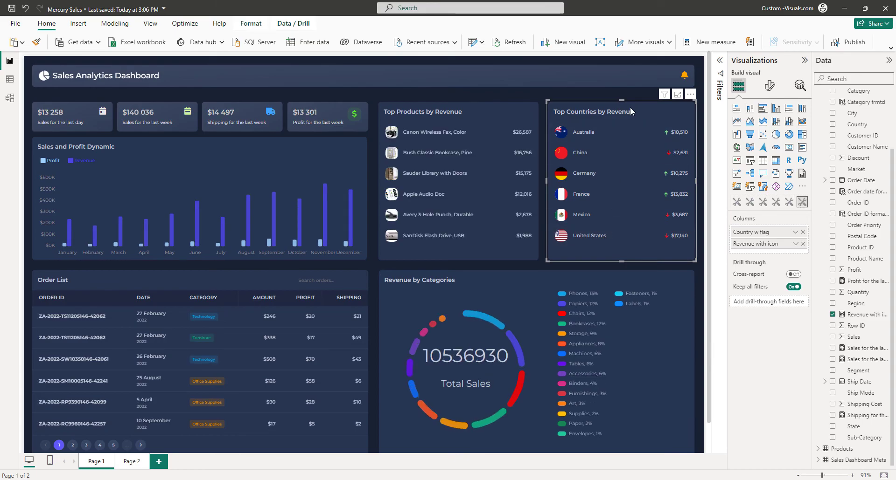
Deselect the visual, collapse the Visualizations and Data panes, and review the whole dashboard page.
left_click(659, 81)
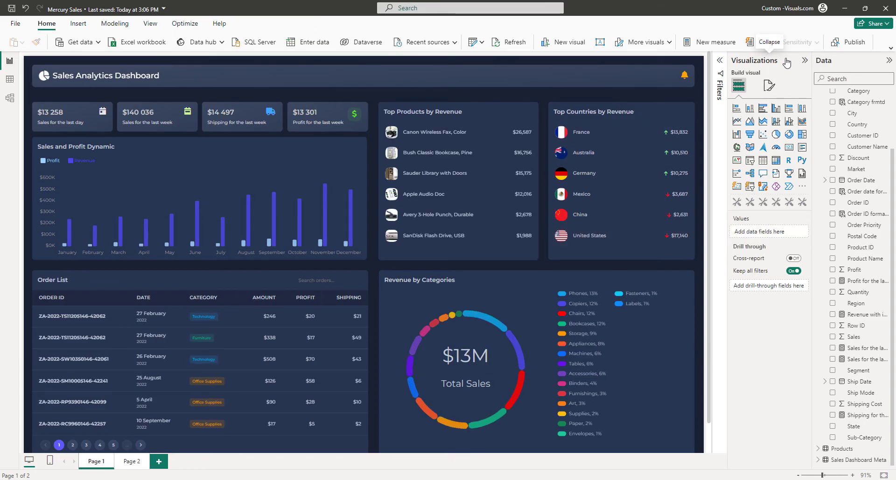
left_click(804, 61)
left_click(889, 60)
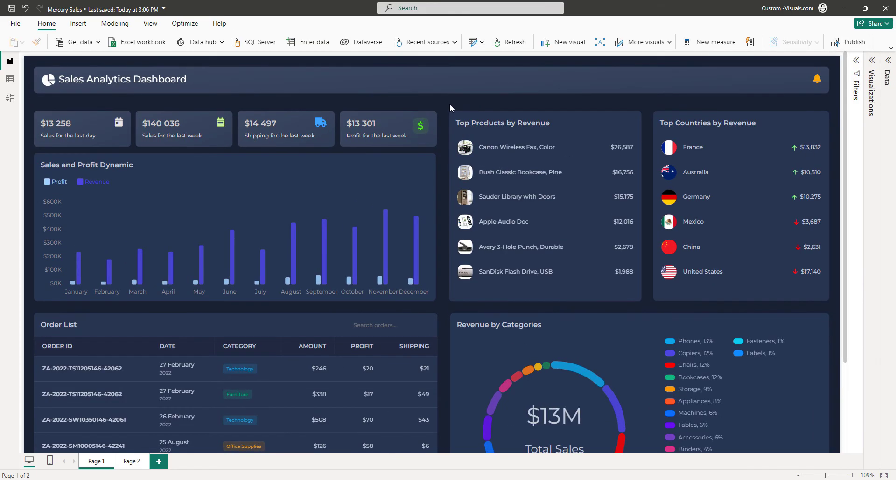
scroll(444, 106, "down", 3)
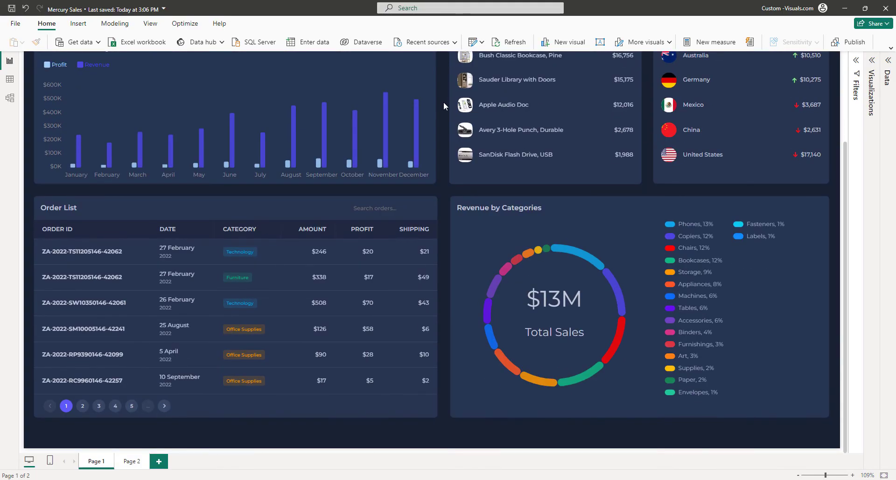
scroll(443, 106, "up", 3)
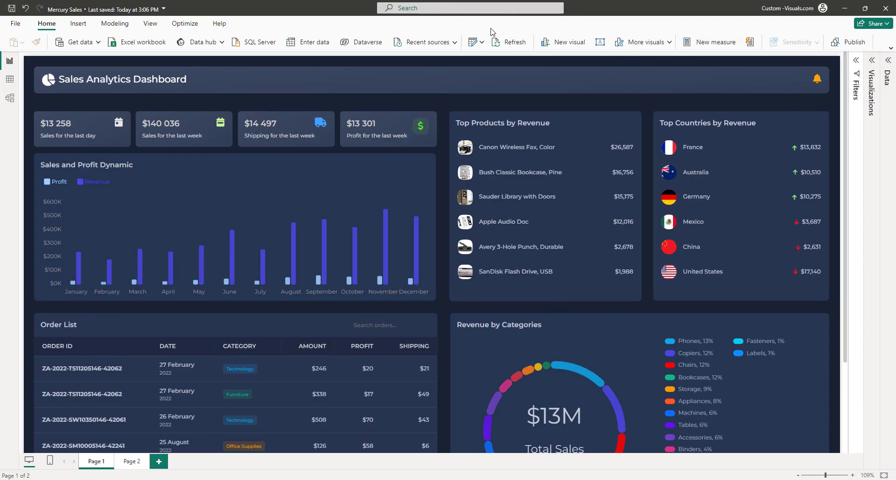
Insert a rounded rectangle shape and stretch it over the four KPI cards and the Sales and Profit Dynamic chart.
left_click(150, 24)
left_click(78, 24)
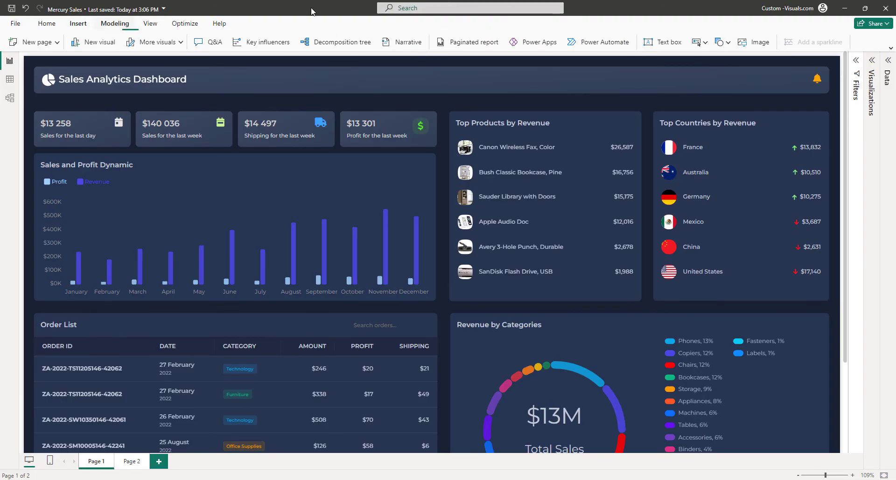
left_click(727, 44)
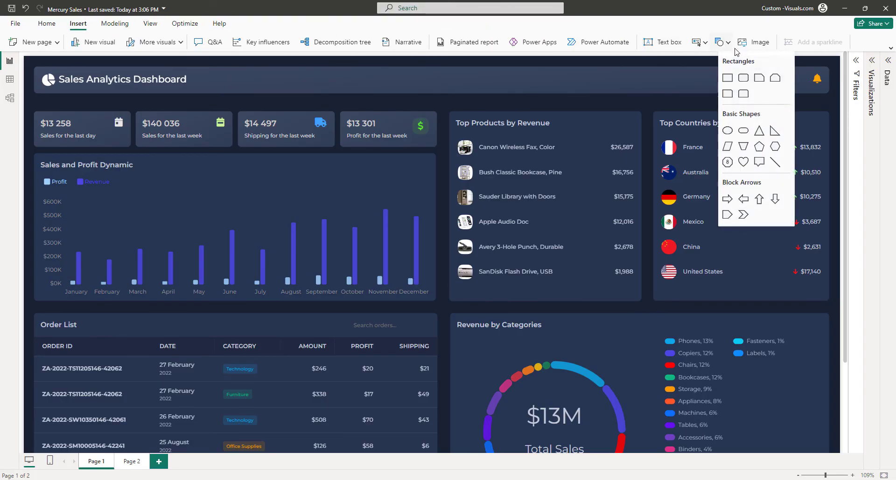
left_click(745, 77)
left_click_drag(86, 108, 44, 112)
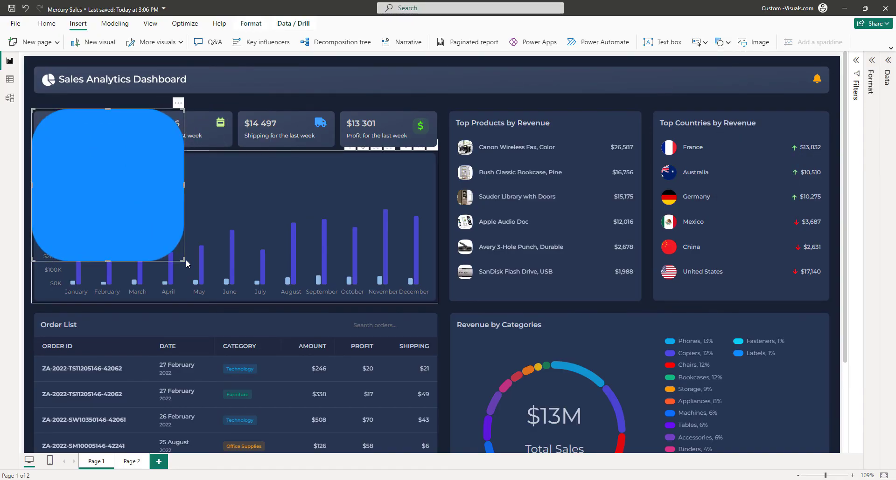
left_click_drag(184, 261, 443, 307)
Set the rounded rectangle's corner rounding to 2%.
left_click(872, 86)
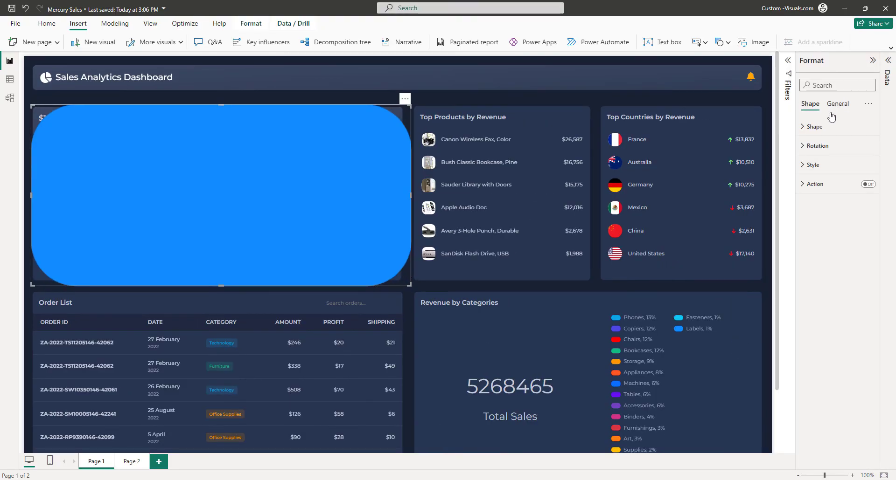
left_click(821, 127)
left_click(806, 185)
key("BackSpace")
left_click(855, 186)
double_click(814, 185)
type("2")
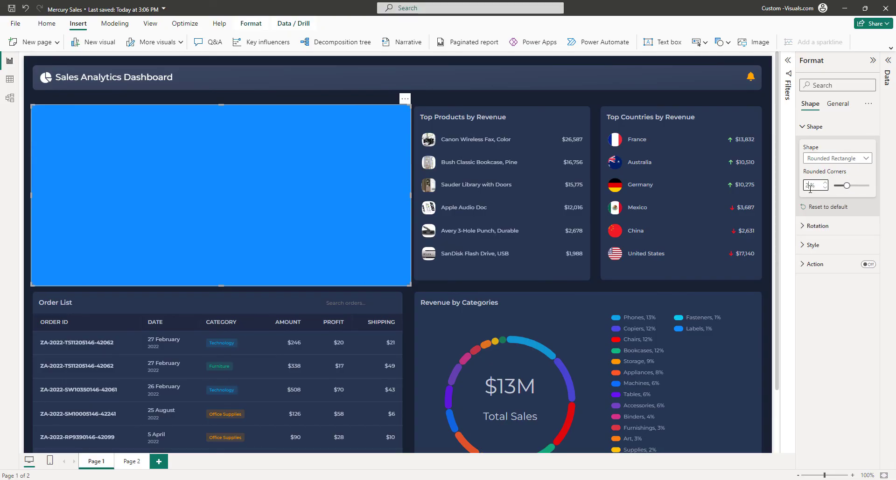
left_click(824, 227)
left_click(822, 229)
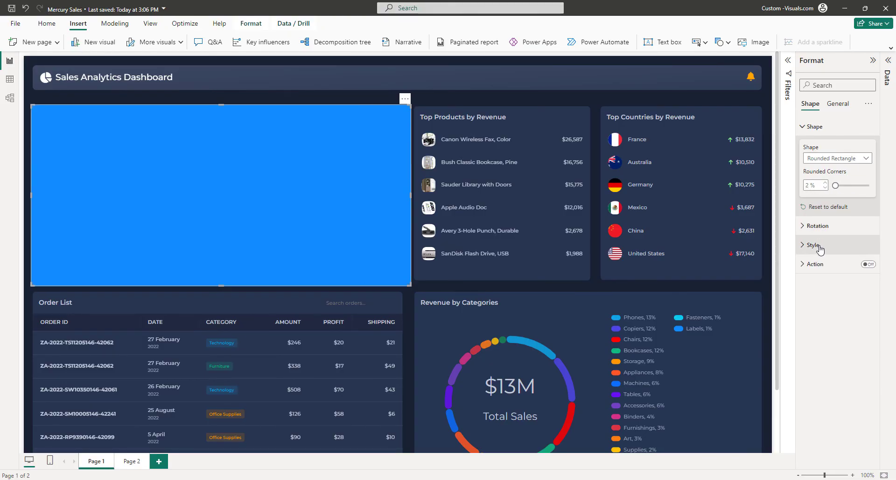
Set the rounded rectangle's fill colour to #283550.
left_click(824, 245)
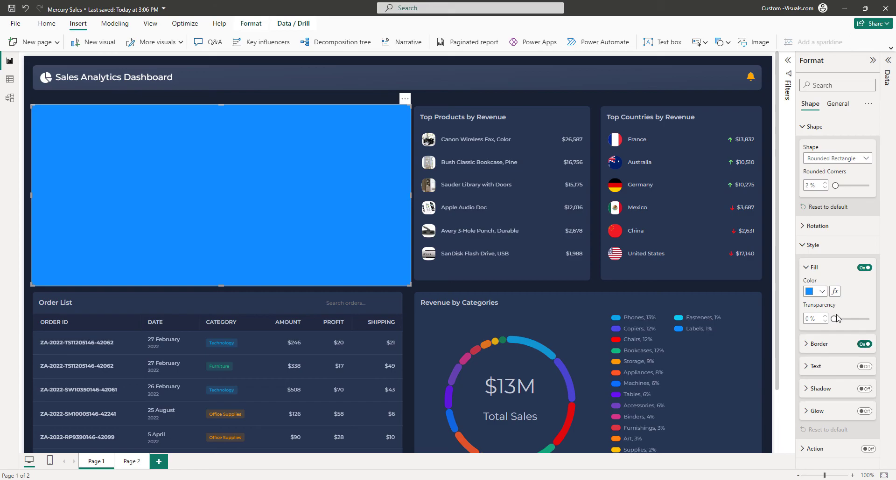
left_click(822, 292)
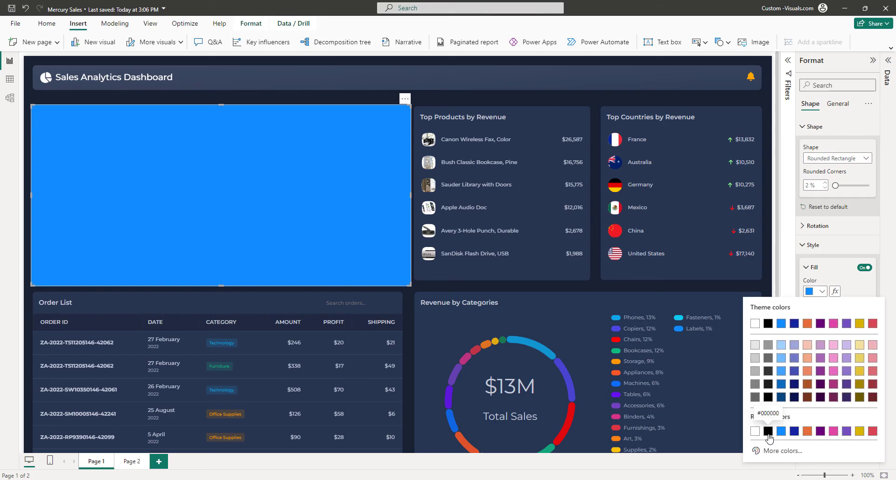
left_click(782, 451)
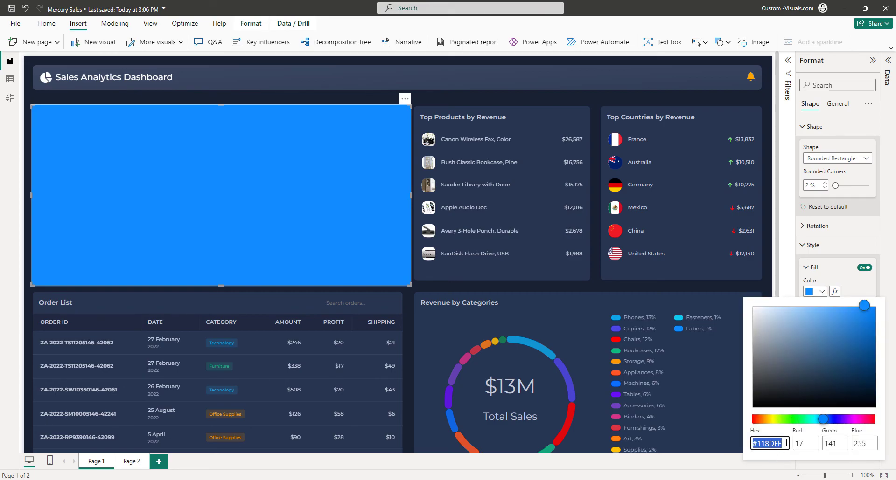
type("#283550")
left_click(847, 258)
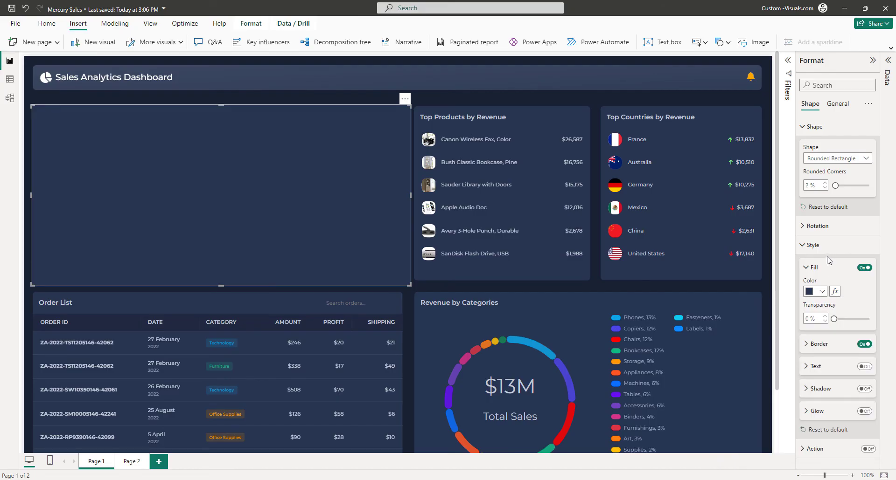
left_click(412, 112)
left_click(410, 118)
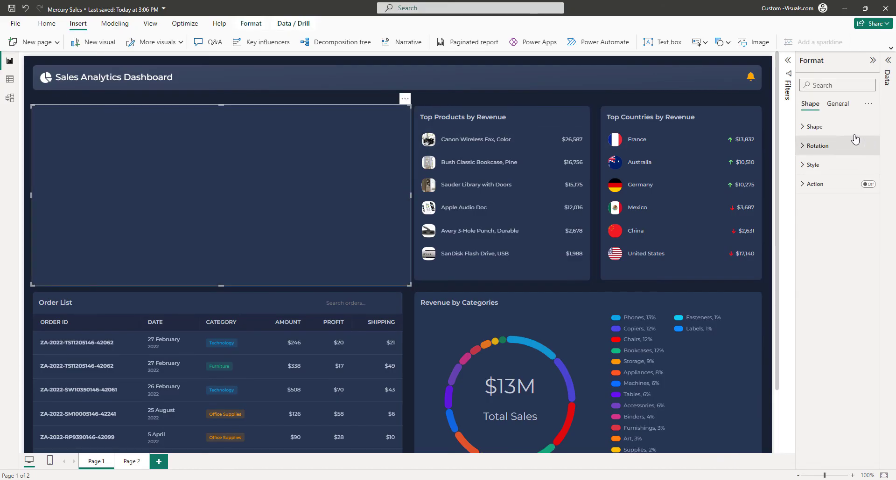
left_click(832, 165)
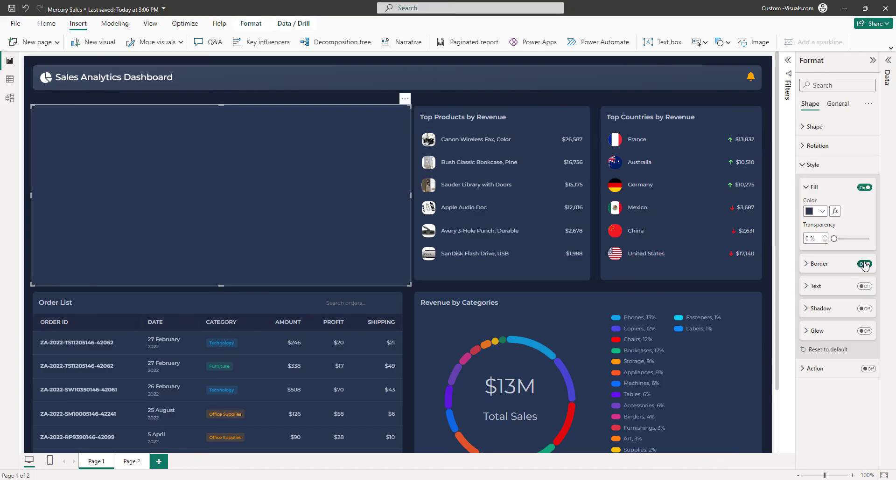
left_click(813, 165)
left_click(411, 116)
left_click(411, 115)
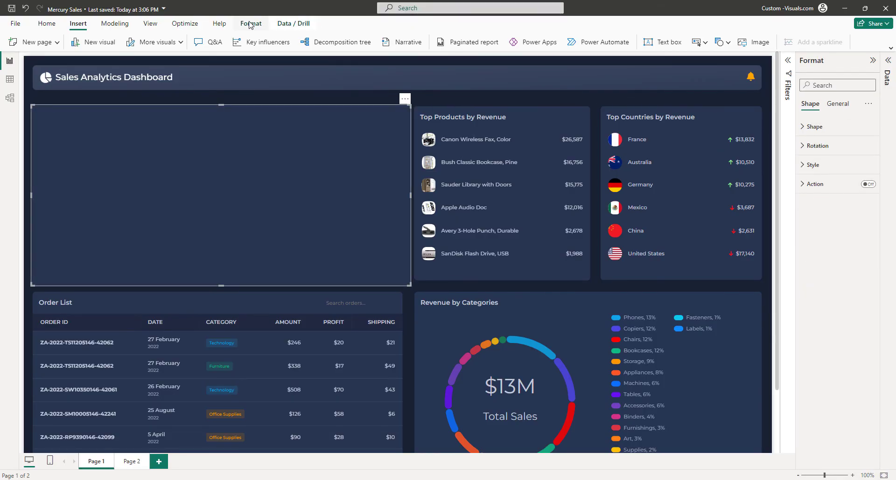
Send the rounded rectangle to the back, behind the KPI cards and the chart, and deselect it.
left_click(250, 24)
left_click(349, 42)
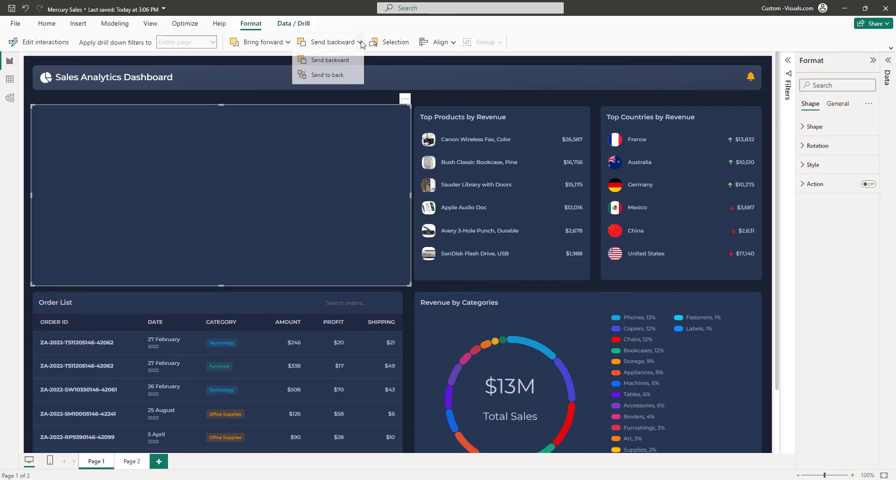
left_click(322, 76)
left_click(327, 99)
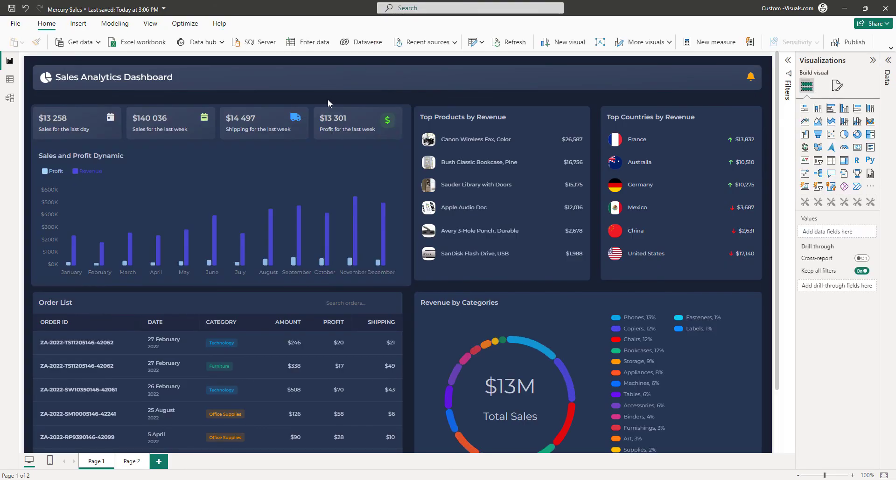
Narrow the Sales and Profit Dynamic chart slightly from both sides so it sits inside the background shape.
left_click(90, 127)
left_click(109, 168)
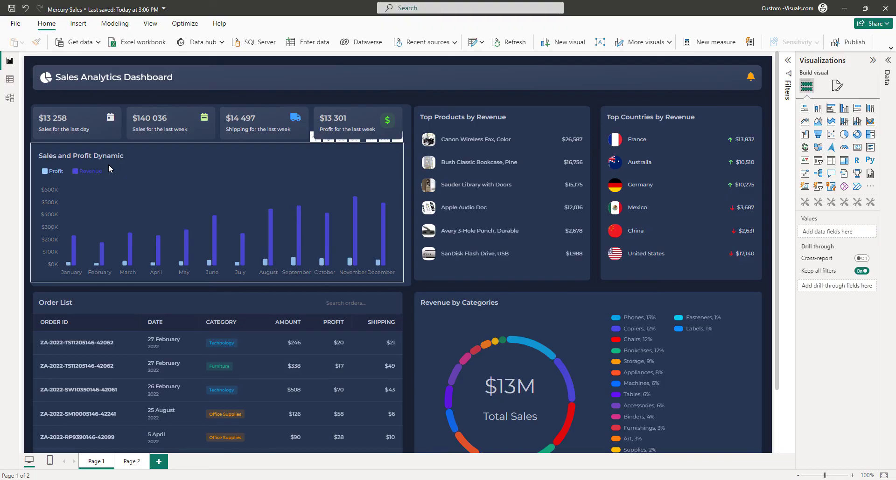
left_click_drag(32, 212, 36, 212)
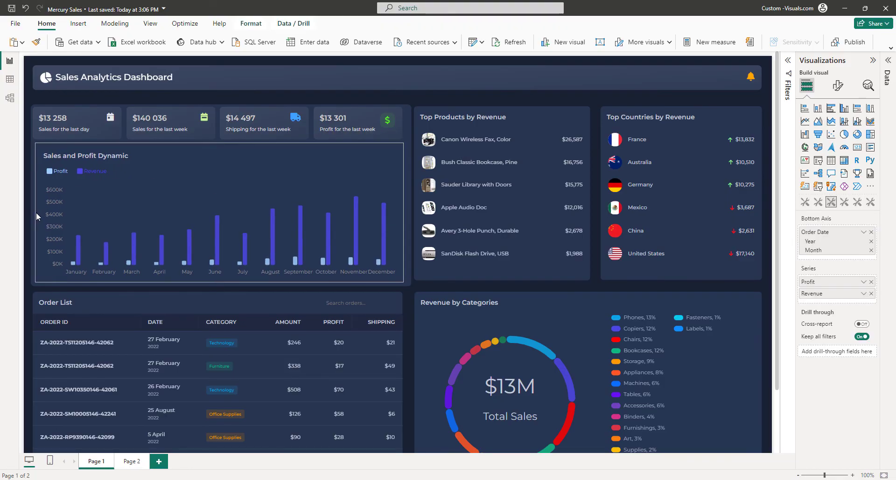
left_click_drag(402, 211, 402, 196)
Narrow the background rectangle from both sides to line up with the outer edges of the KPI cards.
left_click(404, 202)
left_click(406, 196)
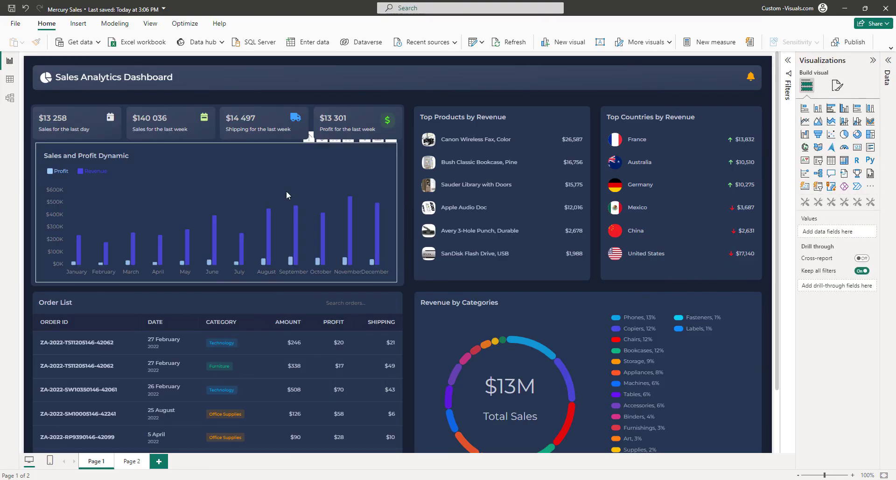
left_click(34, 187)
scroll(30, 206, "up", 3)
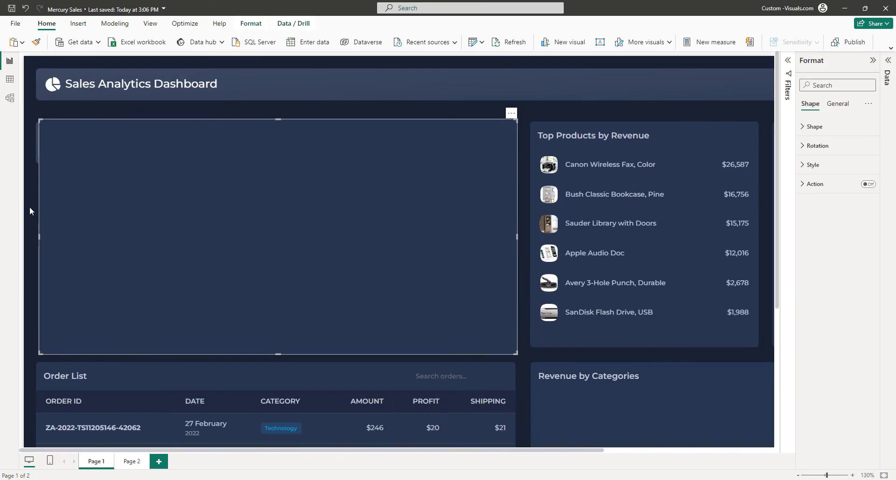
scroll(29, 206, "up", 5)
left_click_drag(44, 127, 42, 127)
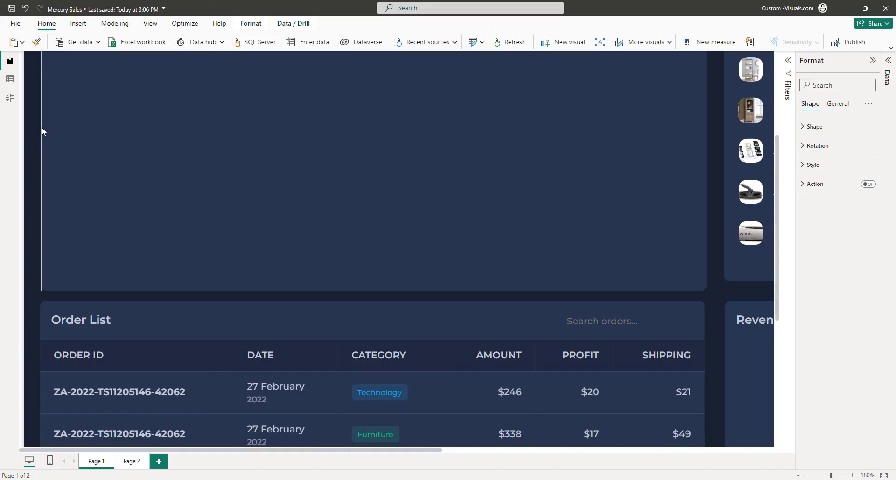
left_click_drag(702, 126, 702, 128)
left_click(716, 133)
scroll(715, 130, "up", 5)
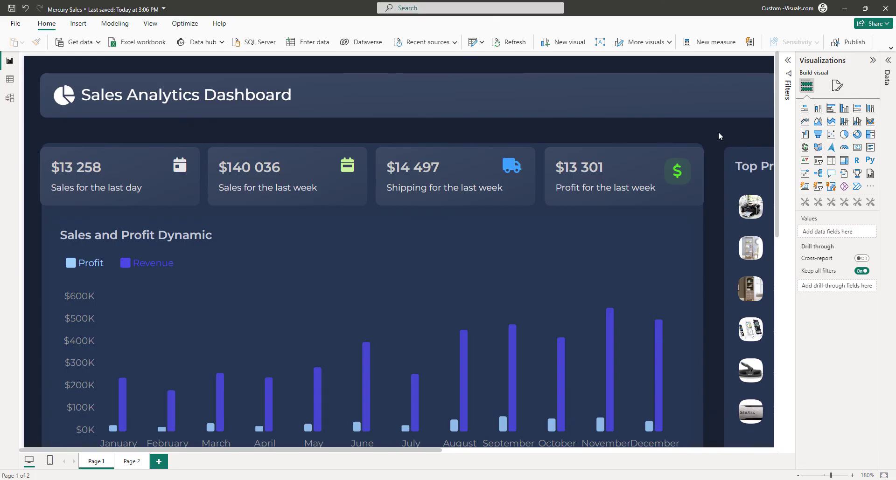
Set the width of all four KPI cards to 191 at once.
left_click(619, 115)
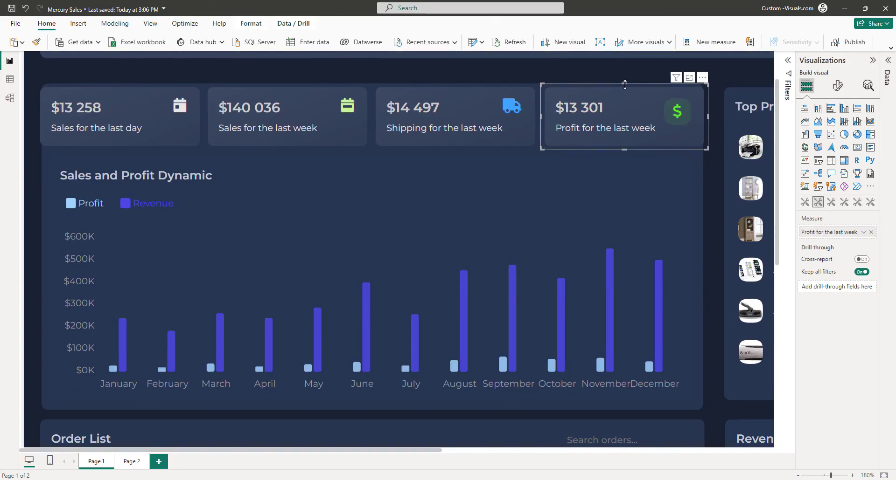
left_click(451, 112, "ctrl")
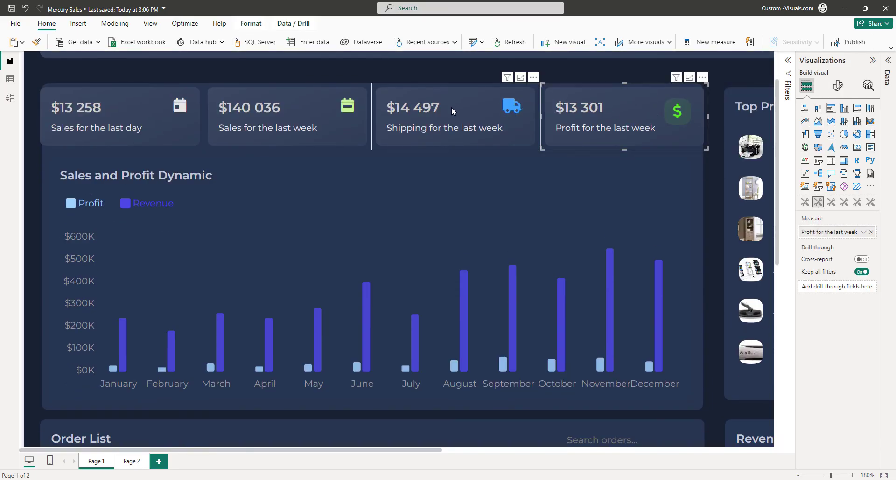
left_click(284, 117, "ctrl")
left_click(116, 116, "ctrl")
left_click(838, 86)
left_click(836, 127)
left_click(820, 151)
left_click(832, 225)
left_click(833, 225)
left_click(833, 225)
left_click(833, 225)
left_click(833, 225)
left_click(833, 225)
left_click(833, 224)
left_click(832, 225)
left_click(833, 225)
left_click(833, 225)
left_click(833, 225)
left_click(833, 225)
left_click(832, 219)
left_click(832, 219)
left_click(833, 219)
left_click(833, 219)
left_click(833, 219)
left_click(833, 218)
left_click(832, 219)
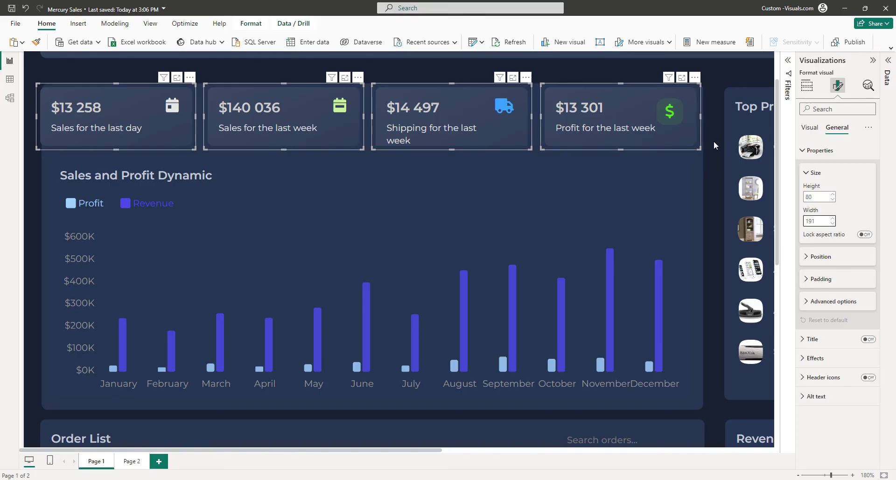
Move the two left KPI cards slightly right and the two right ones slightly left, inside the background shape.
left_click(125, 84)
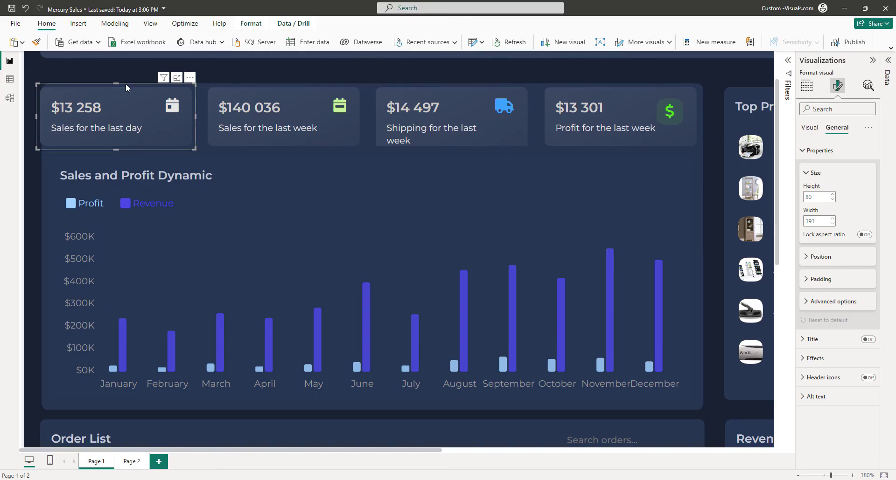
left_click_drag(125, 83, 135, 85)
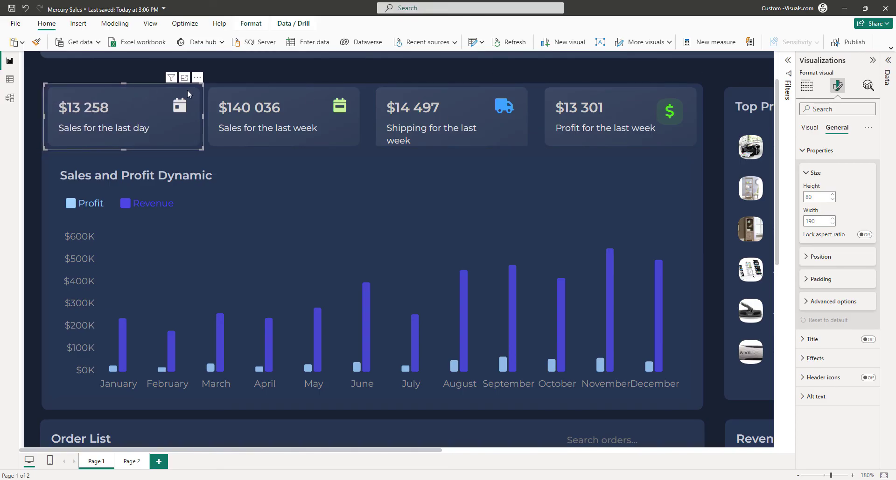
left_click(276, 85)
left_click_drag(275, 84, 278, 83)
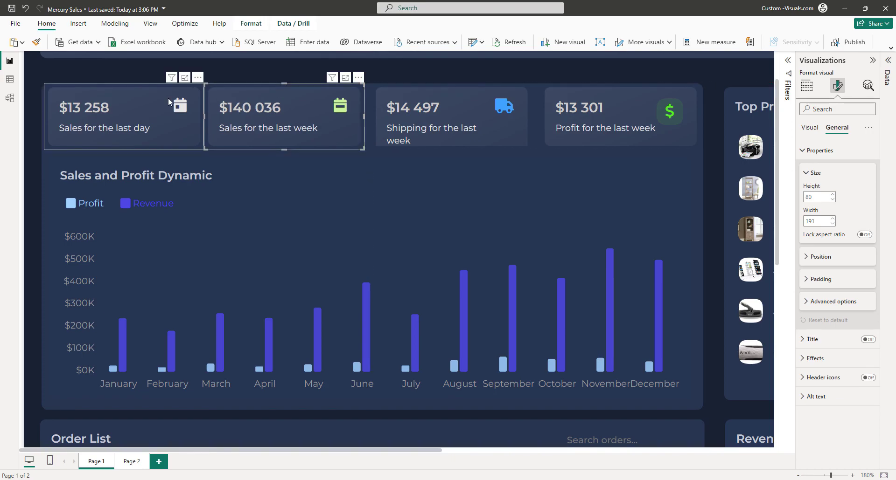
left_click(426, 86)
left_click_drag(425, 86, 419, 84)
left_click(564, 84)
left_click_drag(563, 84, 602, 91)
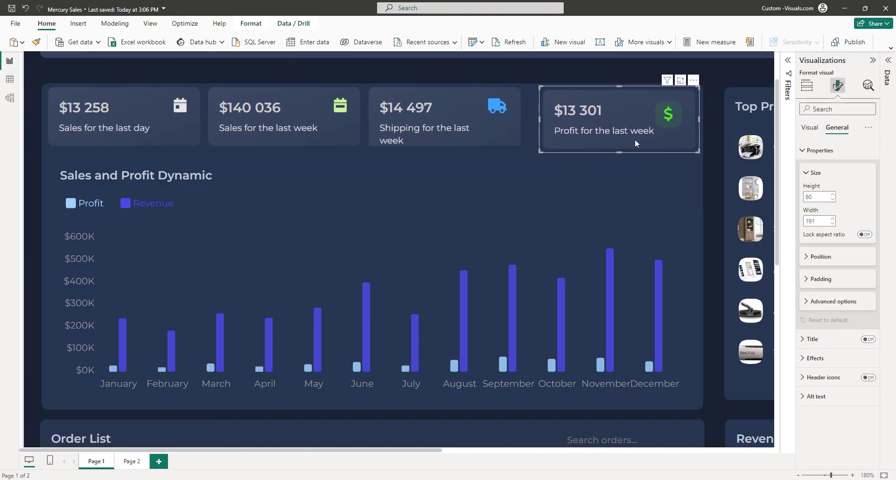
Set the vertical position of all four KPI cards to 109.
left_click(443, 144, "ctrl")
left_click(281, 133, "ctrl")
left_click(145, 131, "ctrl")
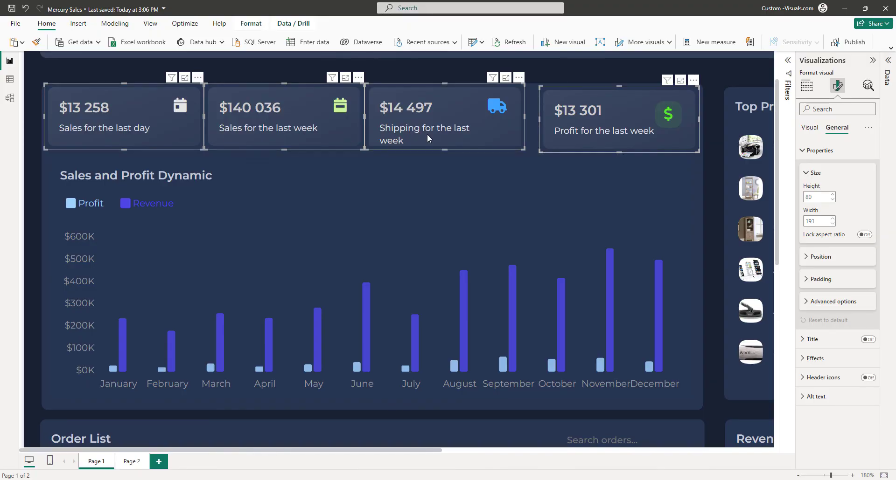
left_click(841, 259)
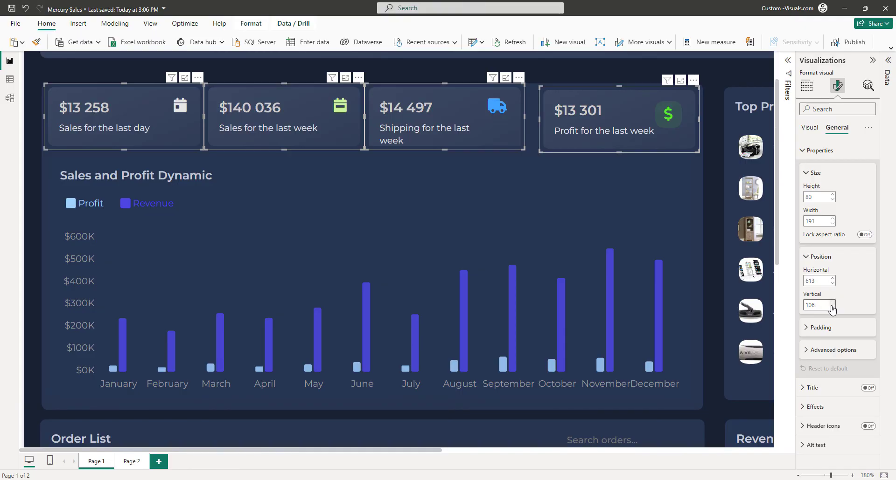
left_click(832, 304)
left_click(831, 304)
left_click(831, 304)
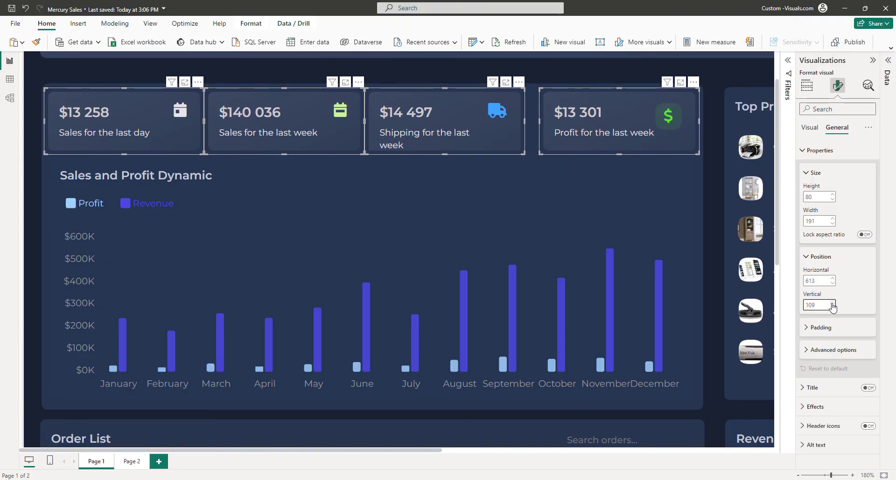
Distribute the four KPI cards horizontally and deselect them.
left_click(252, 23)
left_click(450, 43)
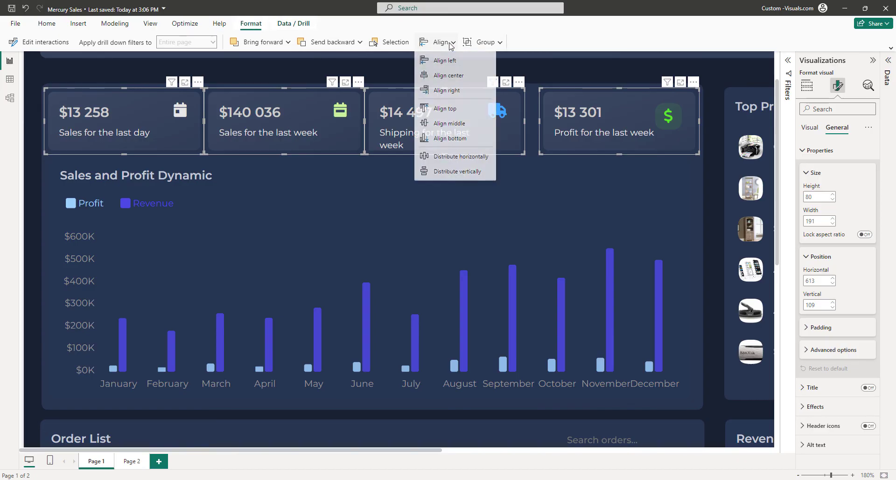
left_click(449, 158)
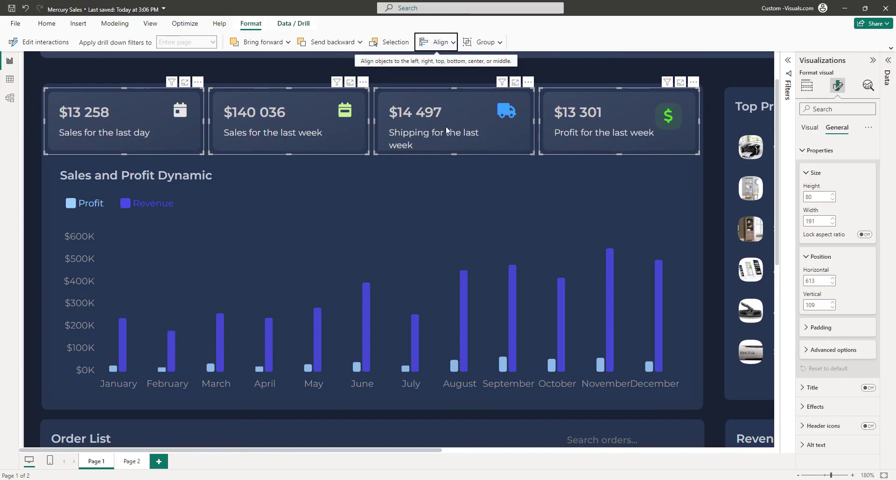
left_click(269, 69)
Rename the measures on the shipping and profit cards to "Shipping for the last 7d" and "Profit for the last 7d".
left_click(454, 114)
double_click(852, 235)
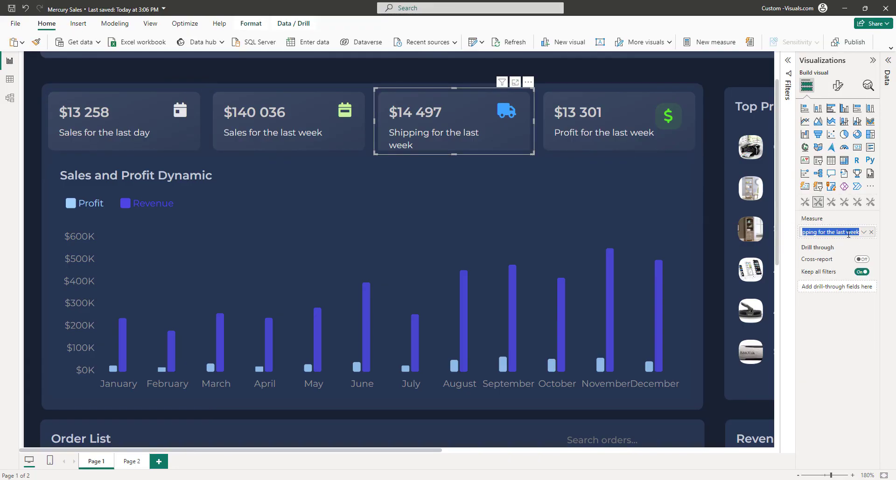
left_click(852, 235)
key("Return")
left_click(620, 133)
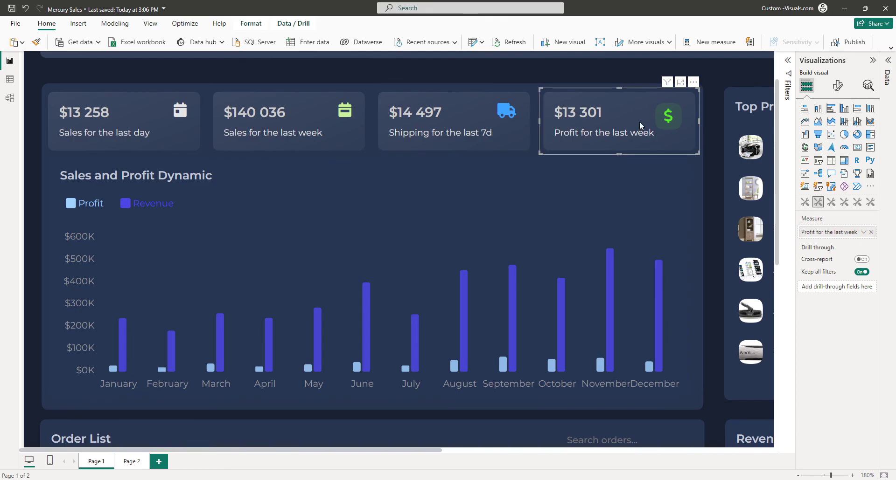
double_click(850, 232)
double_click(850, 231)
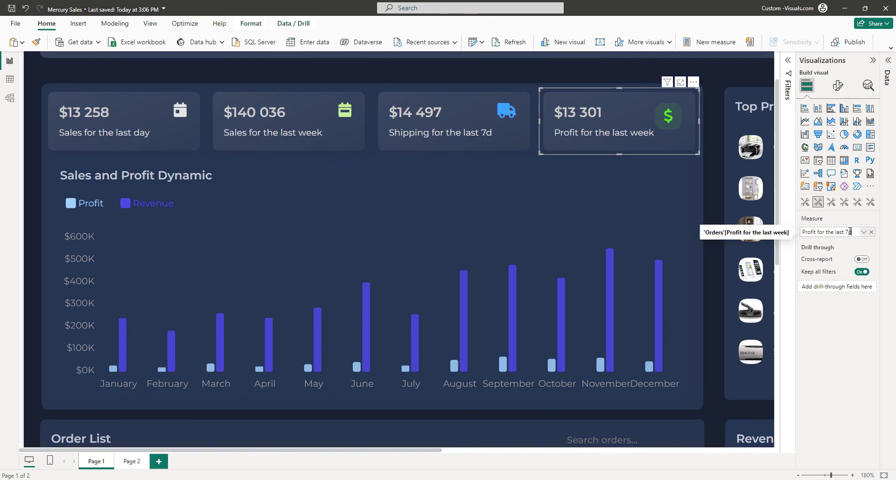
key("Return")
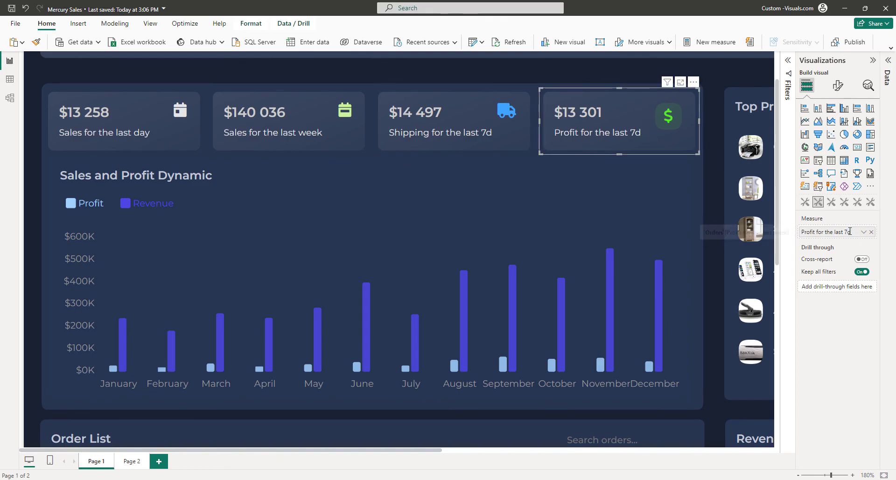
Raise the background shape's bottom edge to line up with the bottom of the Top Products by Revenue card.
left_click(492, 76)
scroll(492, 75, "down", 2, "ctrl")
left_click(423, 76)
left_click_drag(333, 364, 329, 356)
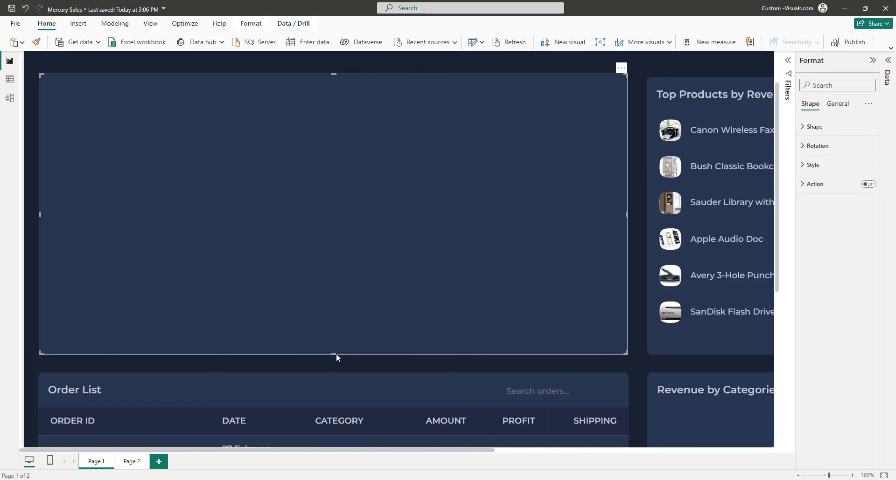
left_click(641, 356)
left_click(633, 371)
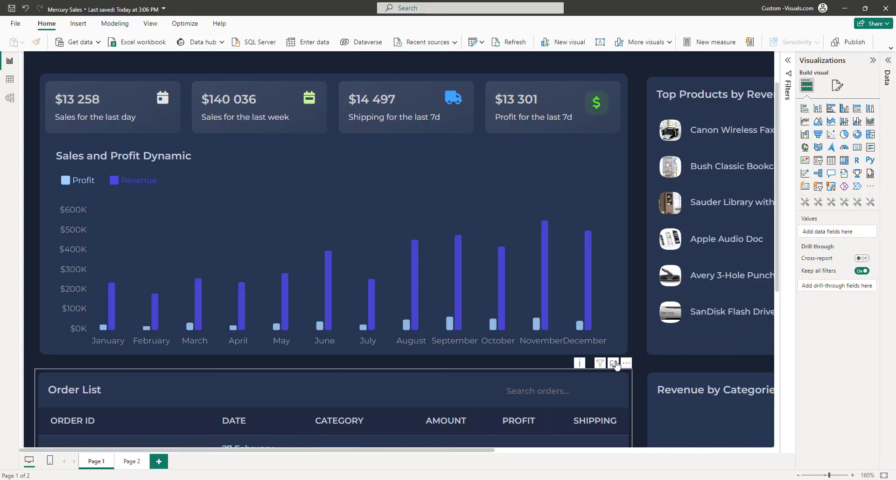
Shorten the Sales and Profit Dynamic chart from both ends to fit between the KPI cards and the background's bottom edge.
left_click(390, 264)
left_click_drag(331, 357, 330, 354)
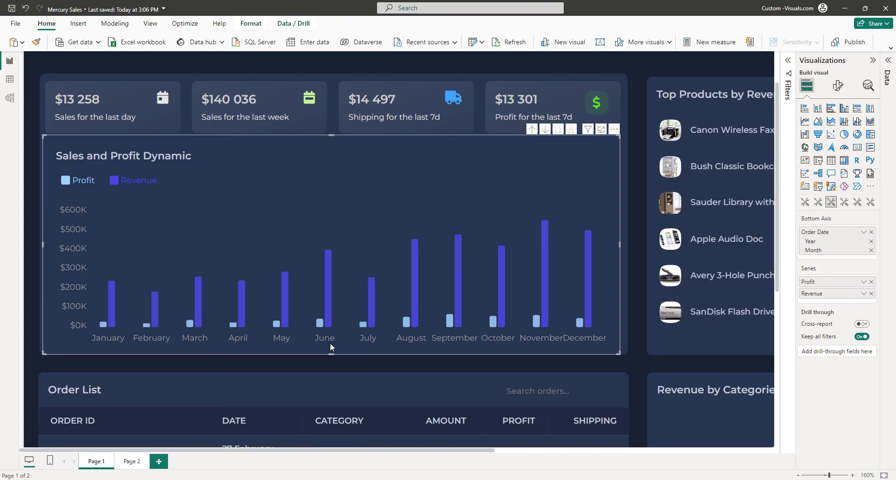
left_click_drag(329, 142, 329, 142)
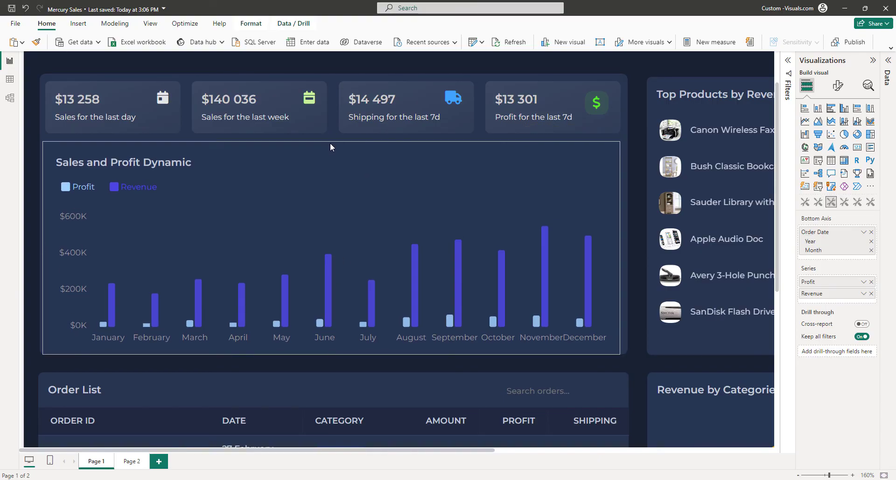
left_click(633, 174)
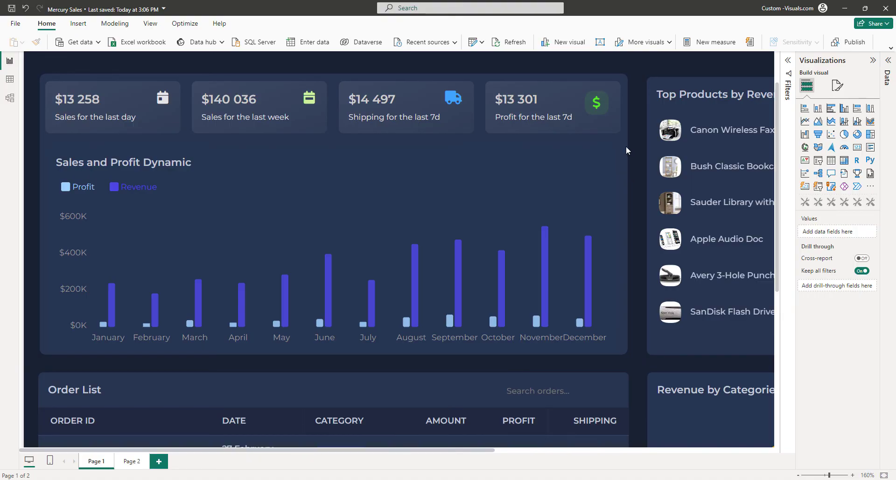
Lower the background shape's top edge to line up with the top of the Top Products by Revenue card.
left_click(333, 73)
left_click(332, 74)
left_click(334, 76)
left_click_drag(334, 76, 334, 80)
left_click(337, 65)
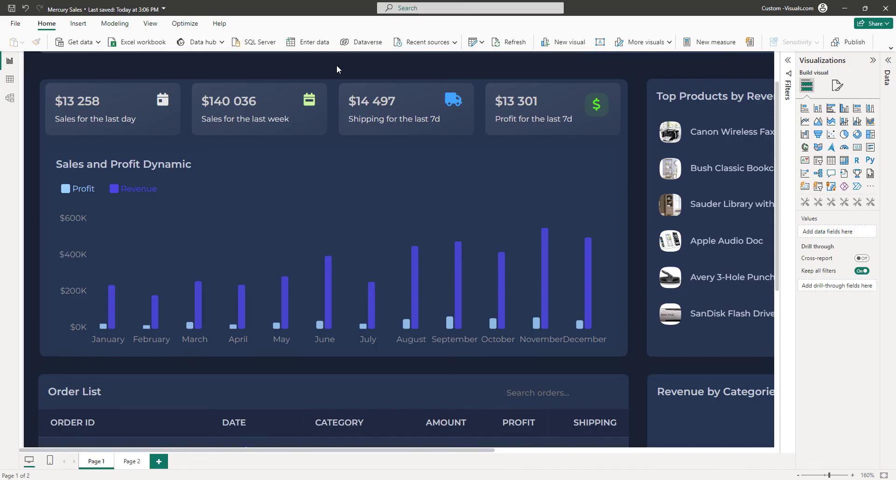
Set the vertical position of all four KPI cards to 112 and deselect them.
left_click(152, 111)
left_click(271, 113, "ctrl")
left_click(383, 115, "ctrl")
left_click(537, 112, "ctrl")
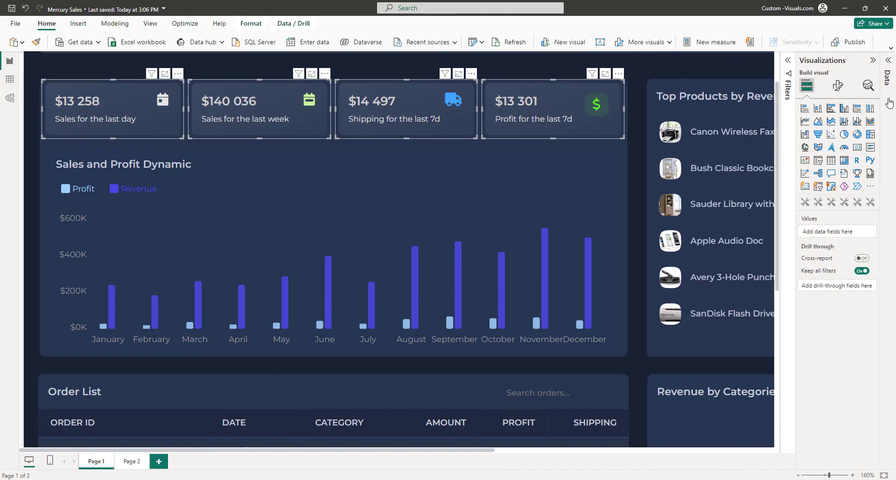
left_click(837, 86)
left_click(837, 127)
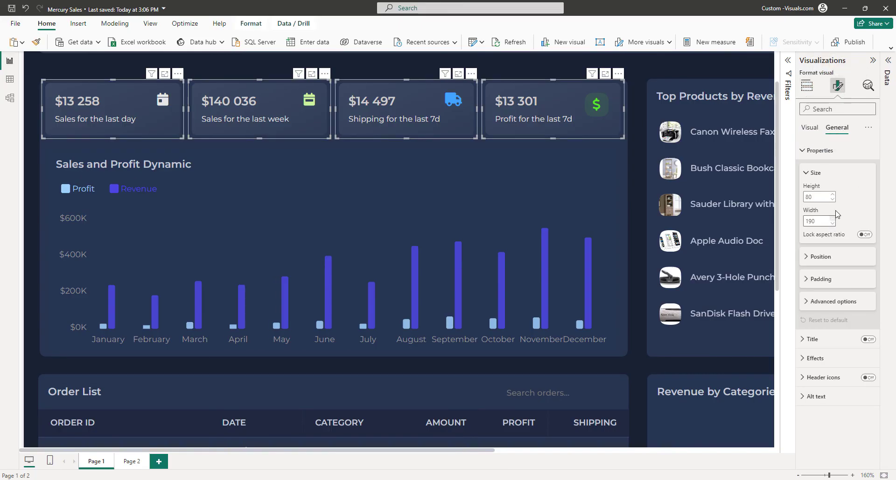
left_click(820, 257)
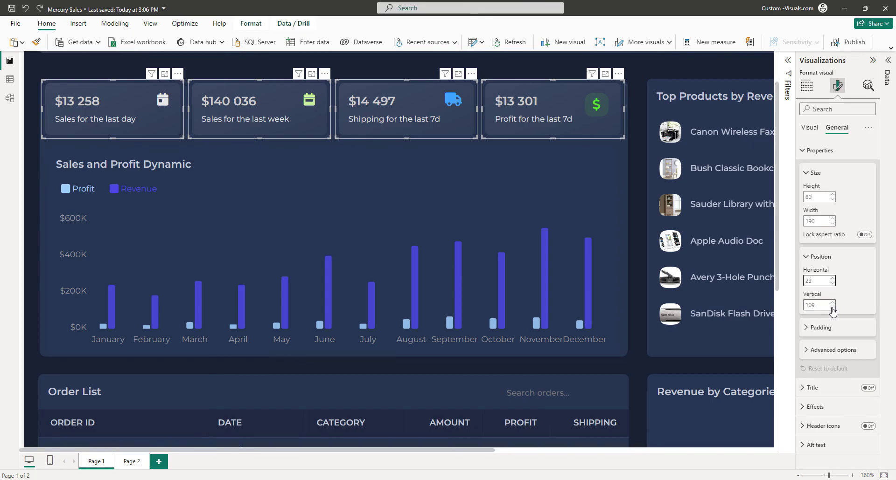
left_click(832, 303)
left_click(832, 303)
left_click(832, 303)
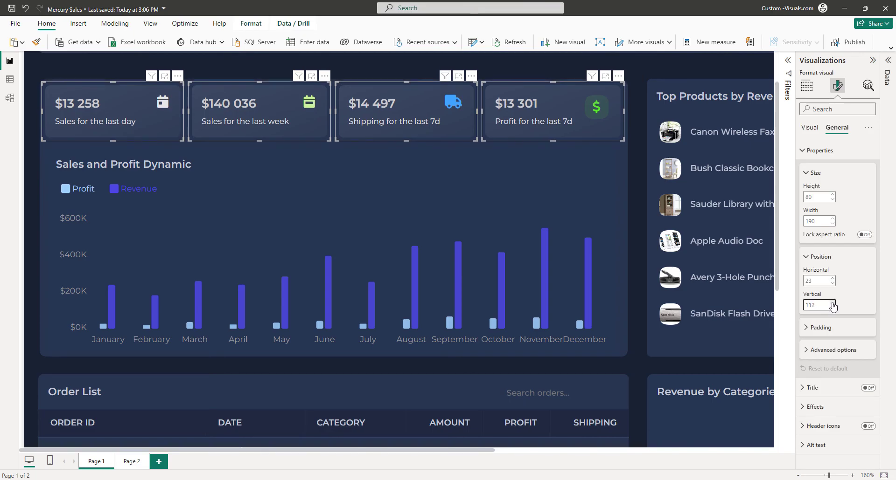
left_click(634, 147)
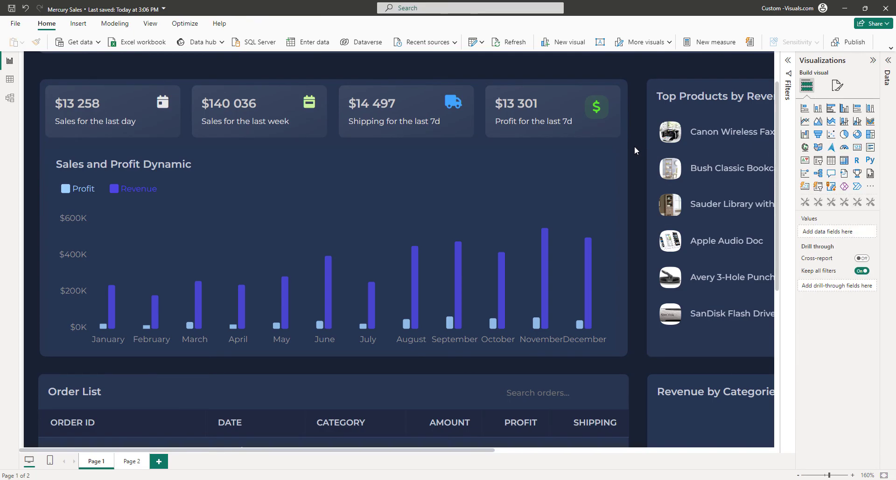
Fit the report page to the window width and collapse the Visualizations pane to review the whole dashboard.
scroll(634, 146, "down", 2)
scroll(571, 201, "down", 1)
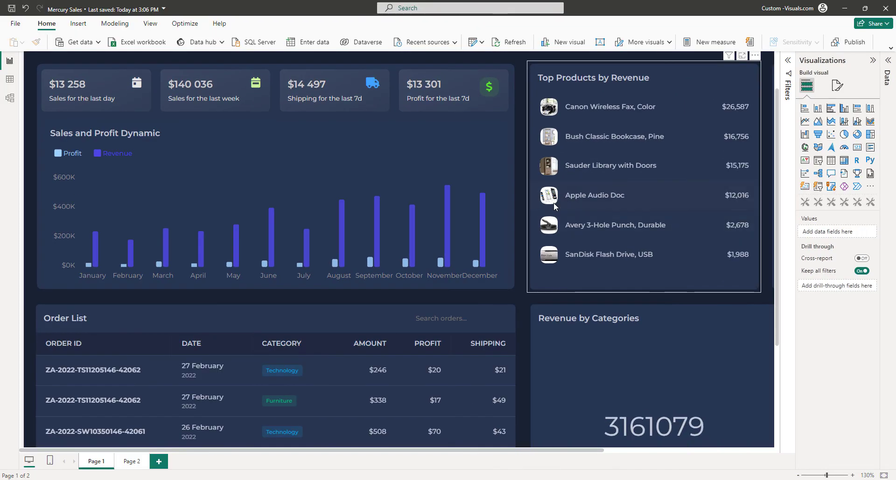
left_click(151, 23)
left_click(205, 42)
left_click(221, 80)
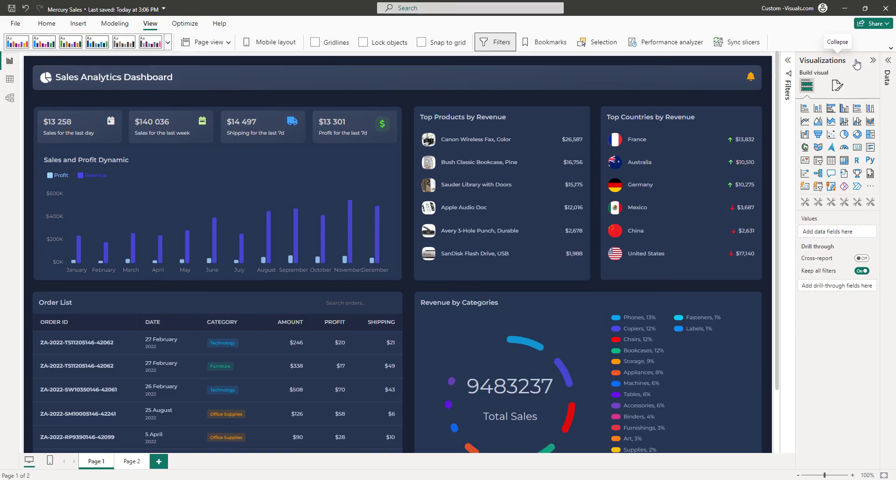
left_click(872, 60)
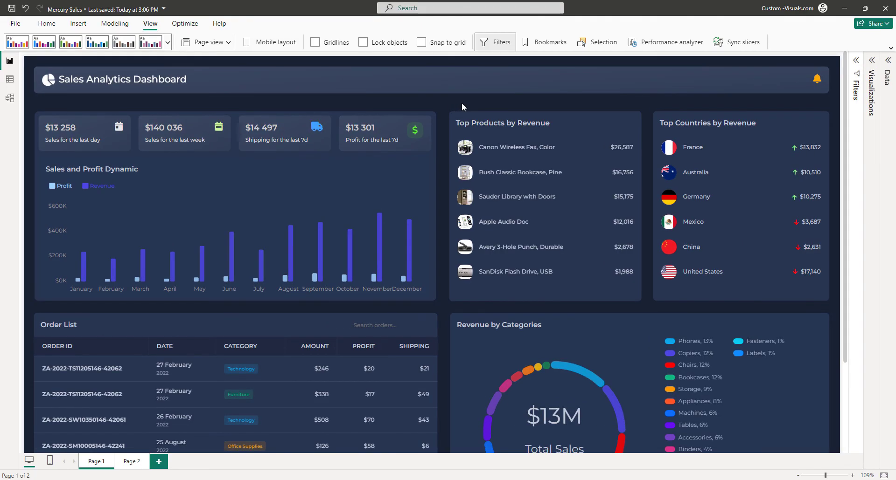
scroll(461, 103, "down", 3)
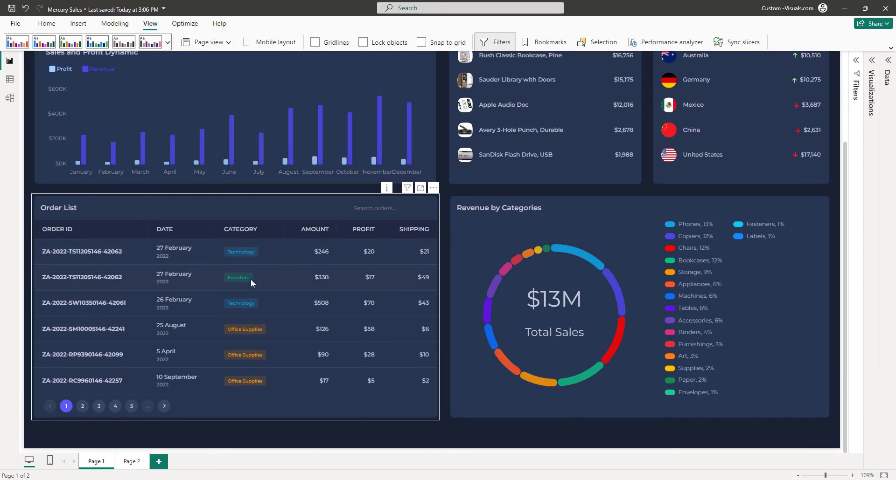
mouse_move(718, 261)
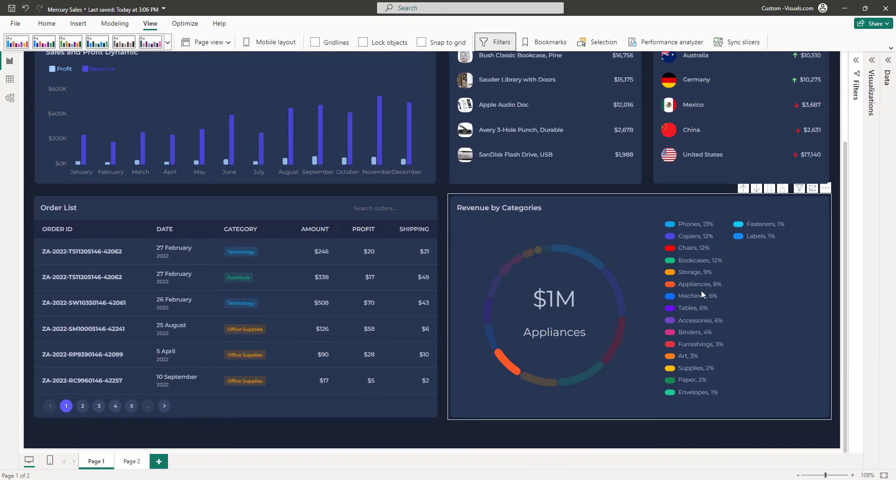
scroll(666, 321, "up", 3)
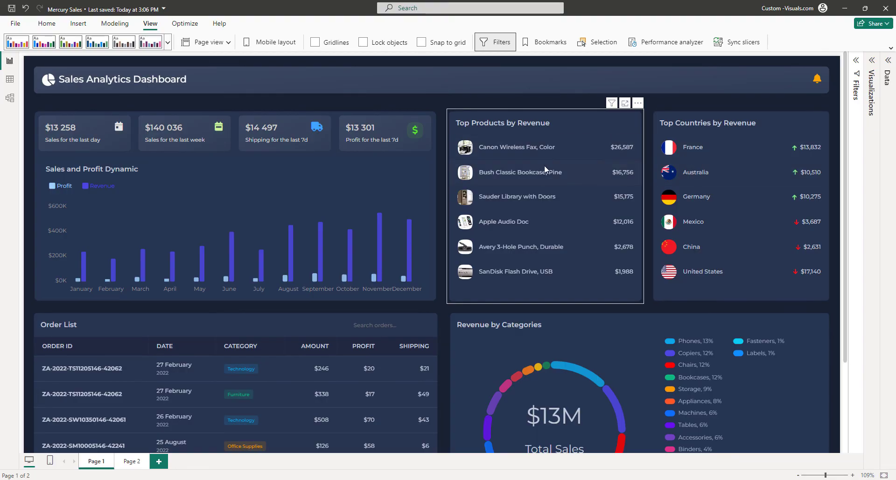